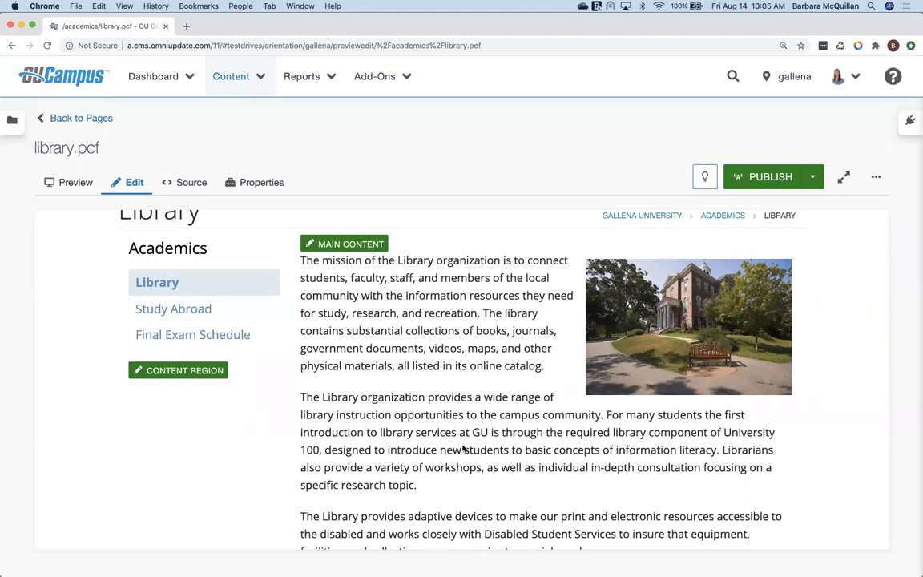
Step: Check the library.pcf page out and back in, two times in a row
scroll(354, 341, up, 4)
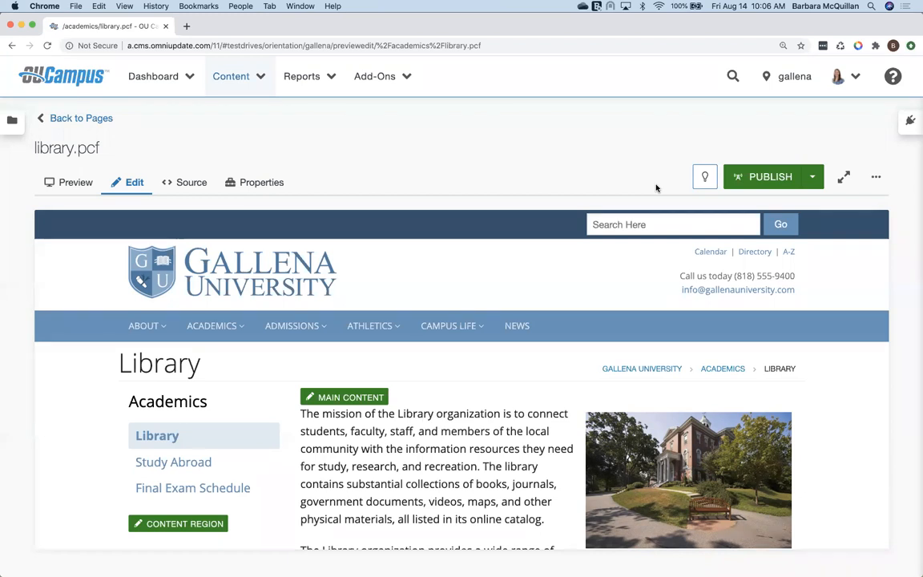
click(705, 179)
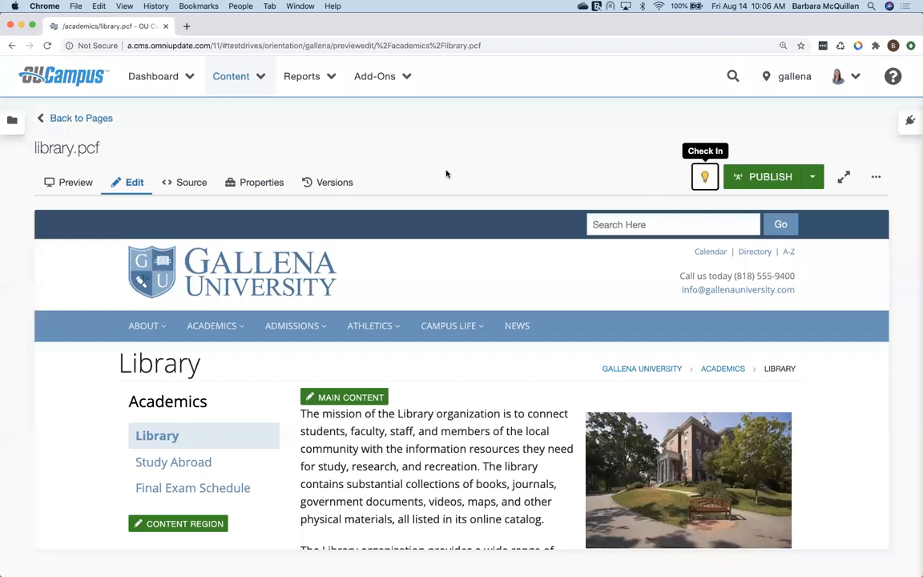
click(705, 178)
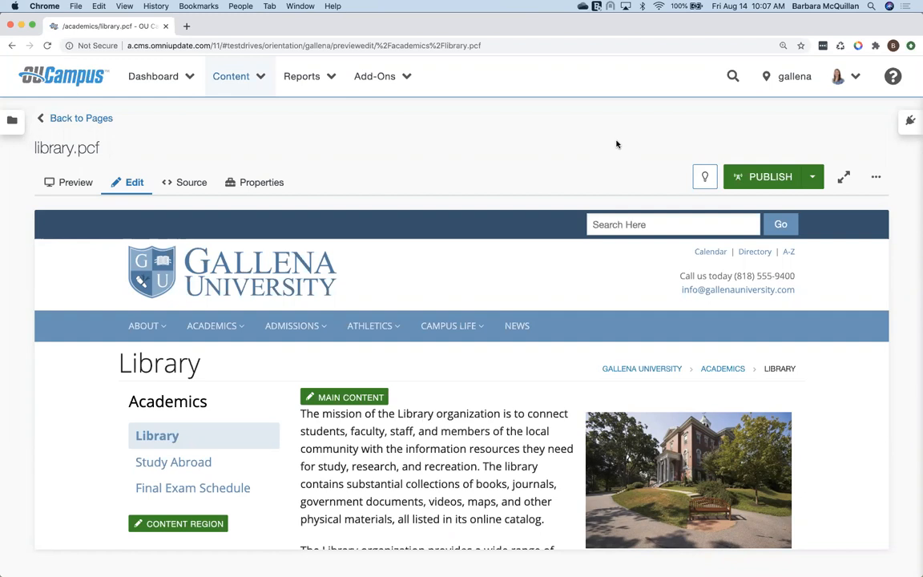
click(704, 176)
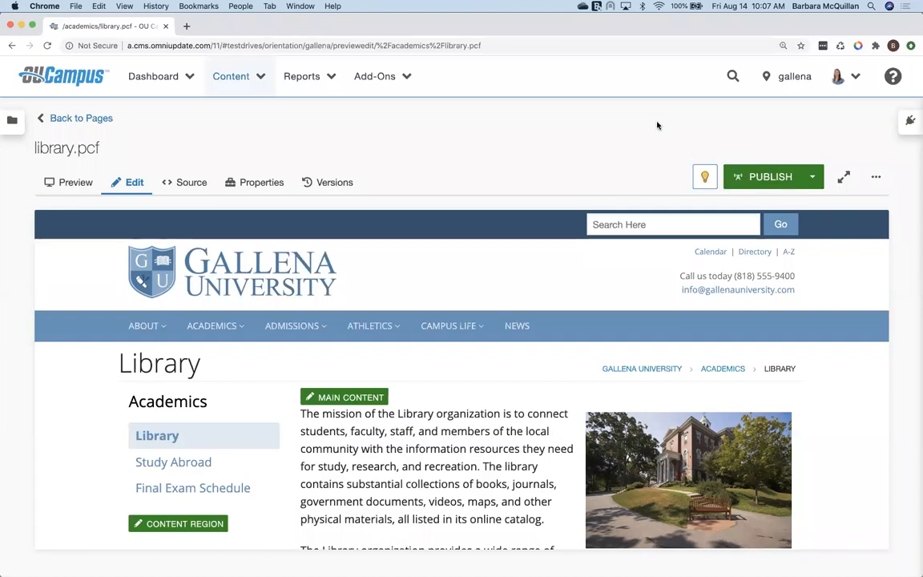
click(698, 184)
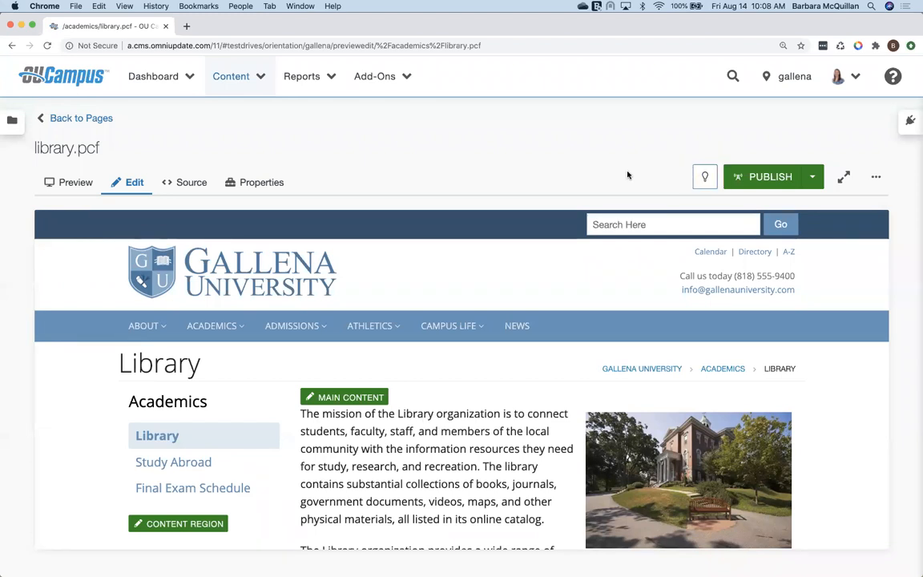
Step: Open the Main Content region of the Library page for editing and exit the editor without saving
click(344, 400)
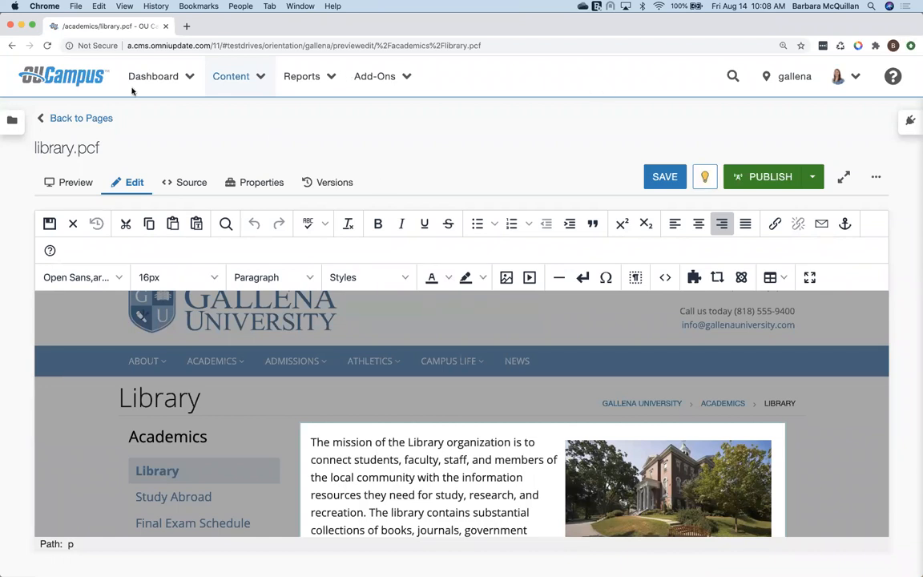
click(73, 225)
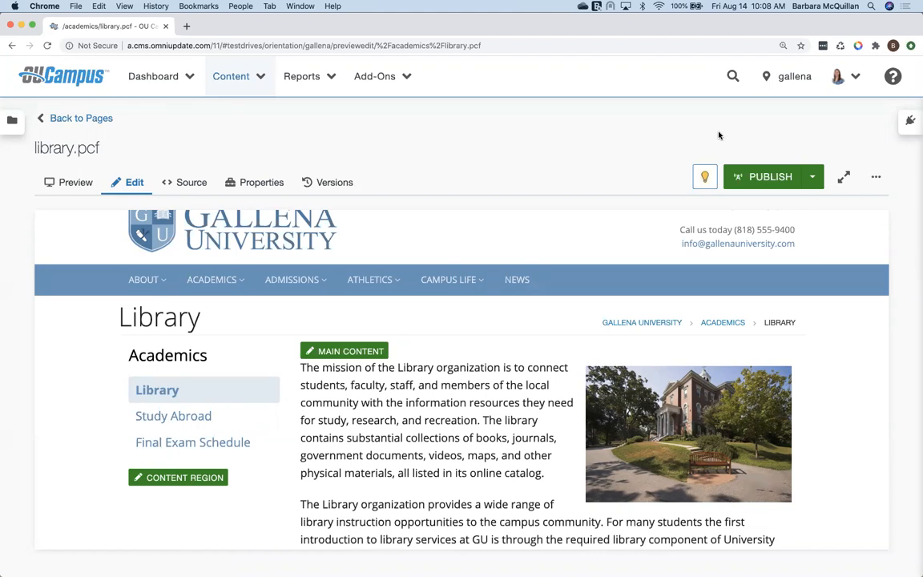
Step: Check in /academics/library.pcf from the My Checked-Out Content gadget and collapse the gadget
click(909, 122)
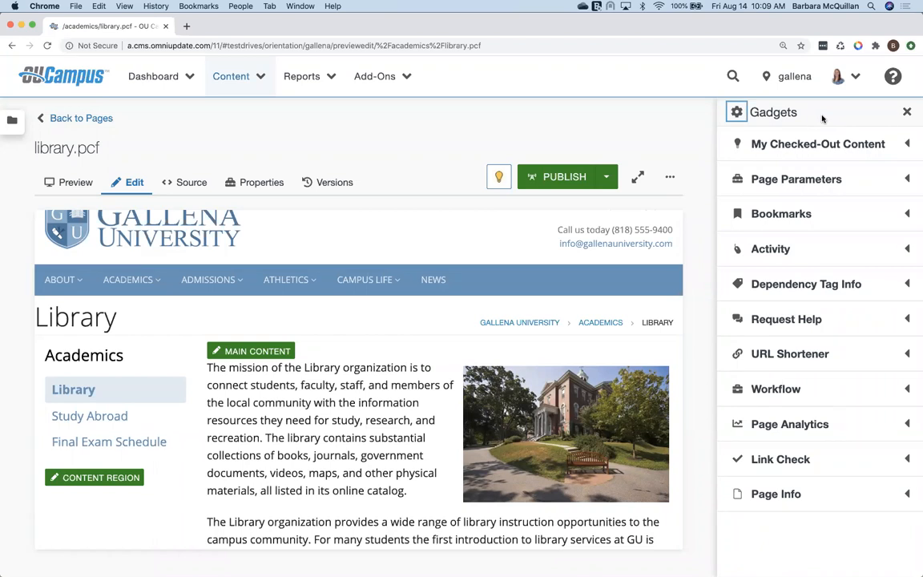
click(881, 145)
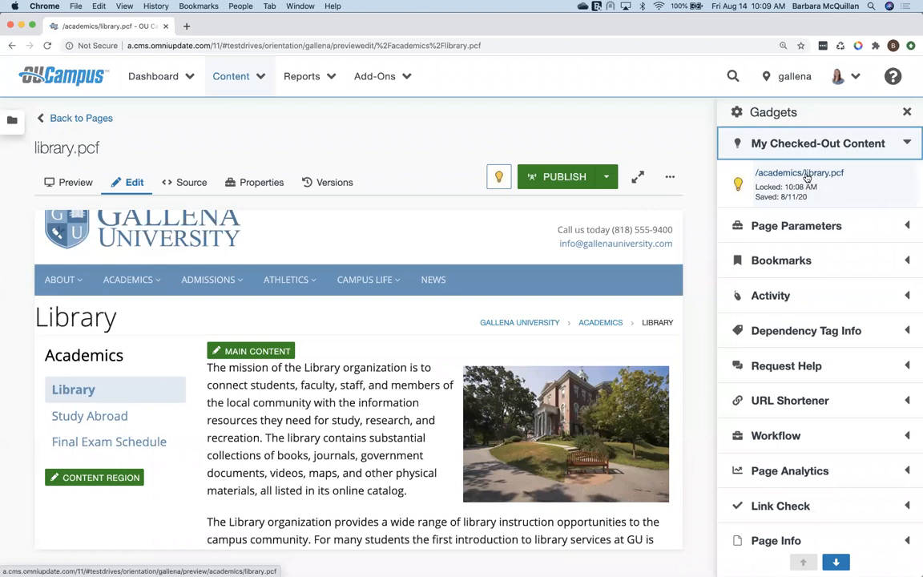
click(739, 187)
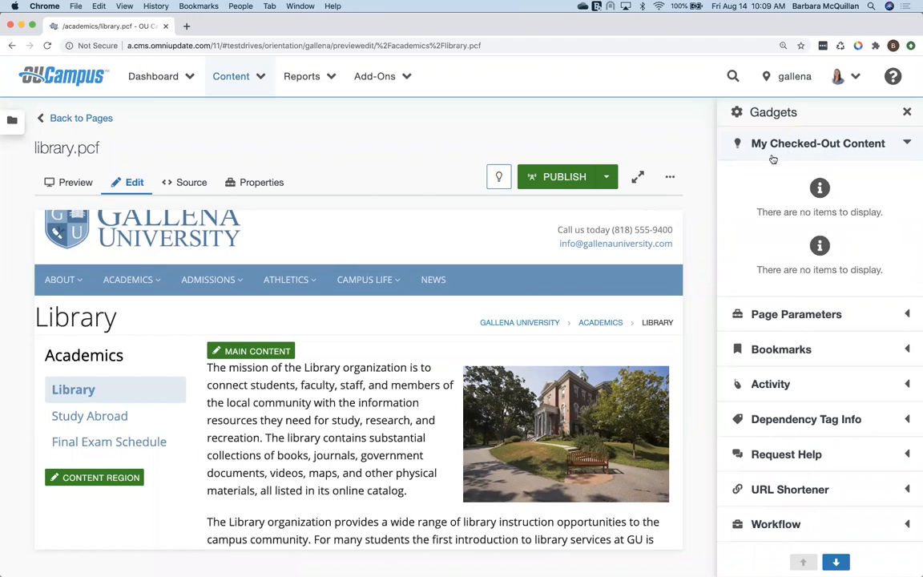
click(802, 149)
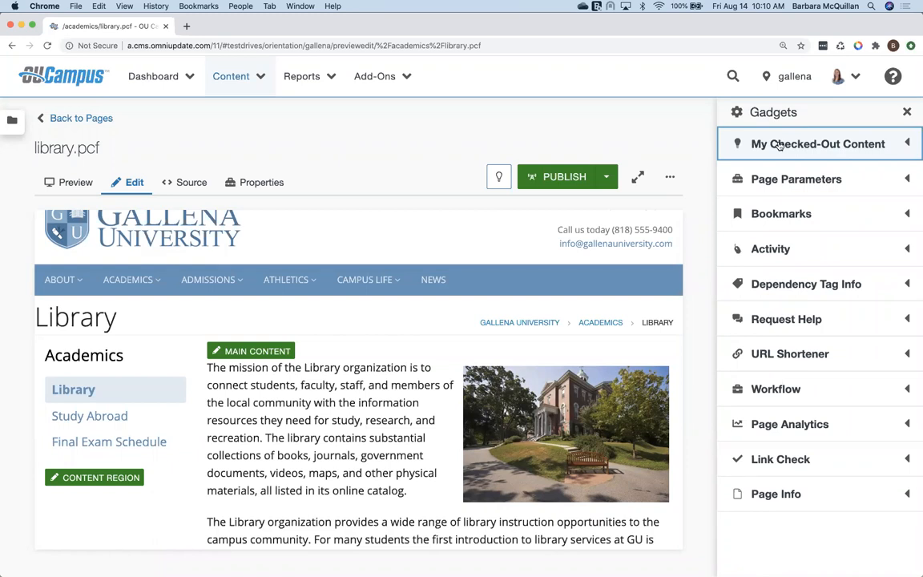
Step: Deselect and reselect My Checked-Out Content among the sidebar's gadgets, save the selection, and close the gadgets sidebar
click(736, 114)
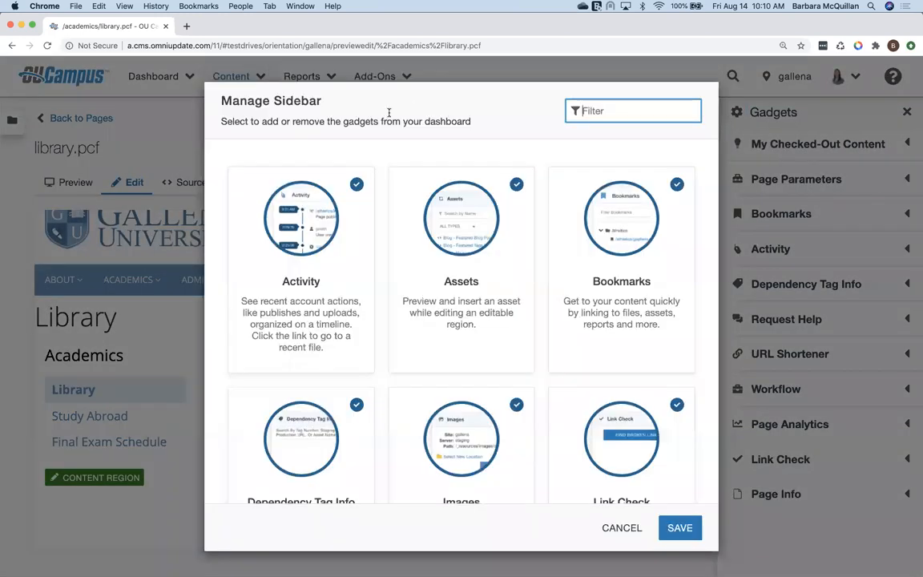
scroll(388, 311, down, 6)
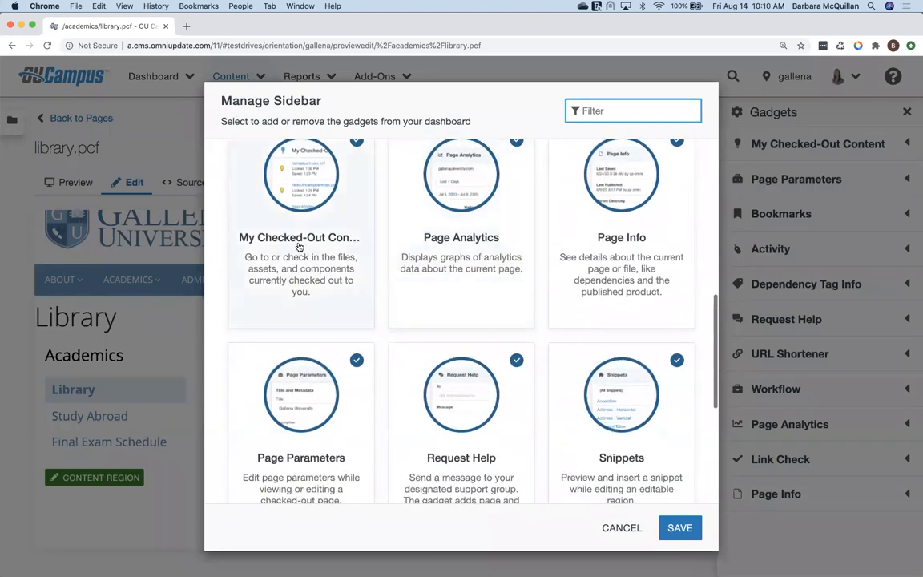
scroll(357, 208, up, 1)
click(354, 183)
click(352, 237)
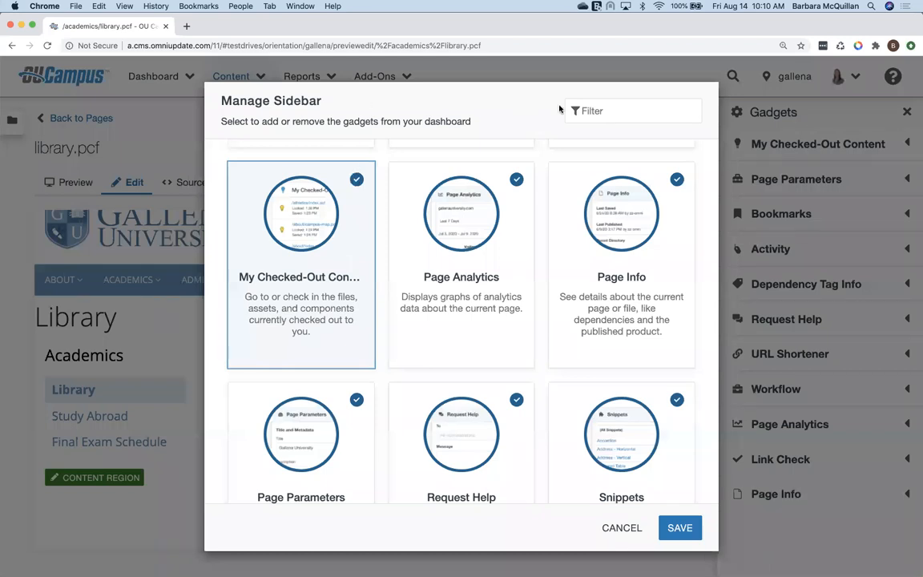
click(679, 528)
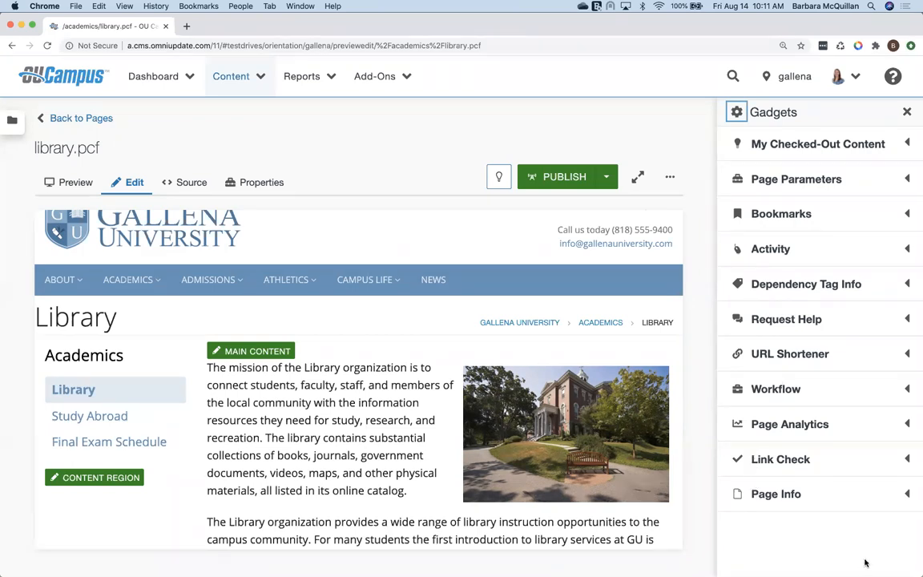
click(907, 112)
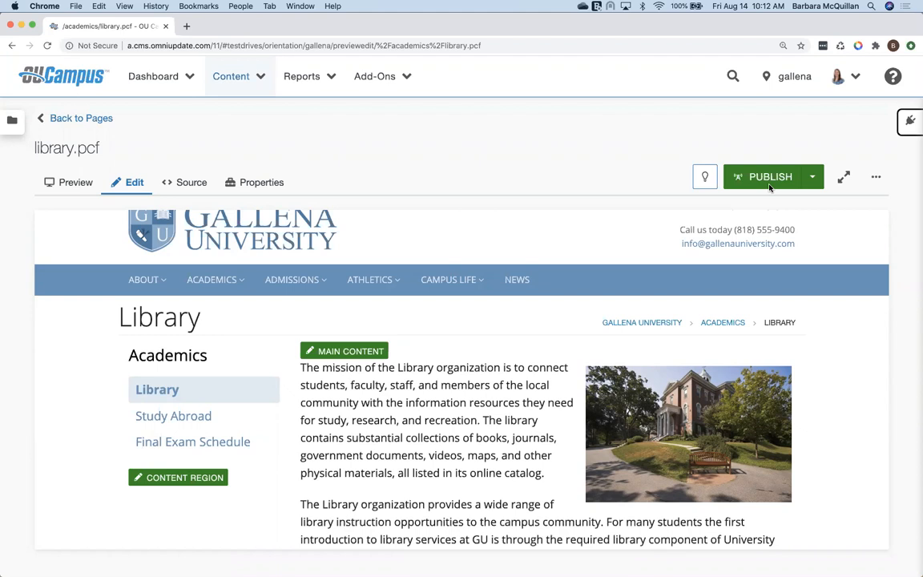
Step: Turn focus mode on and off twice for the library.pcf editing view
click(845, 178)
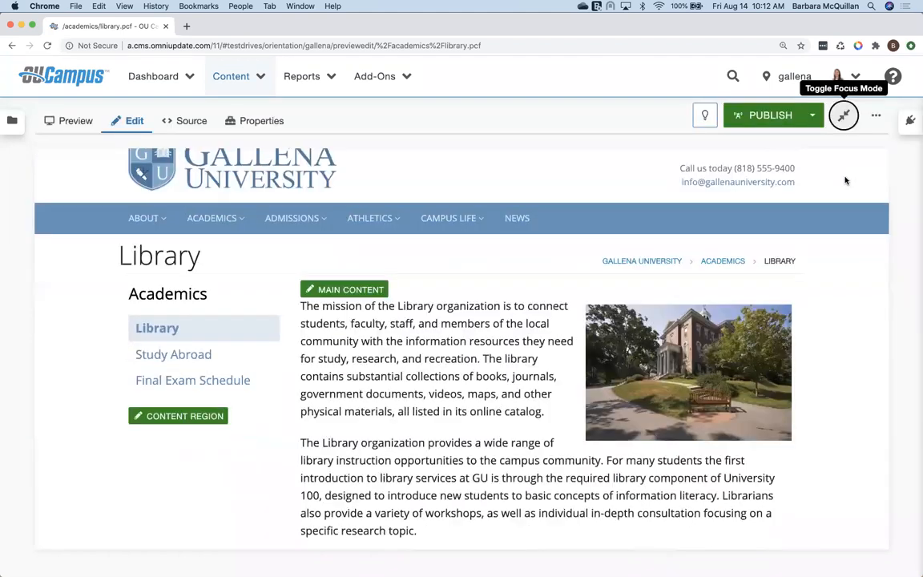
click(840, 118)
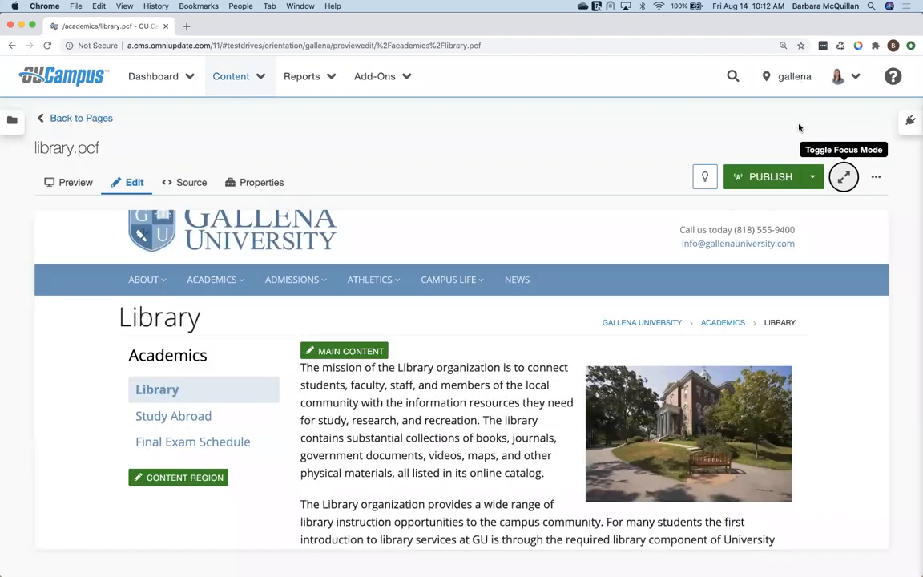
click(843, 177)
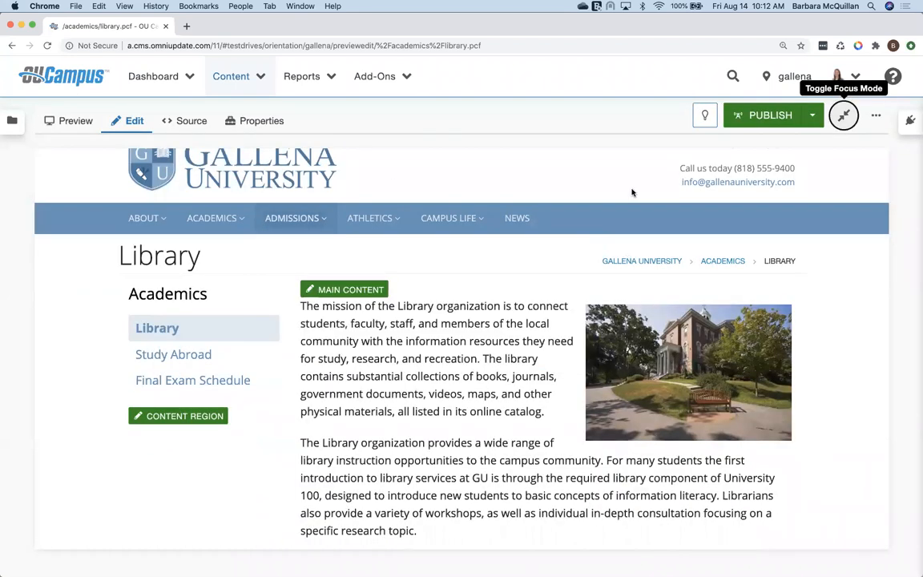
click(846, 125)
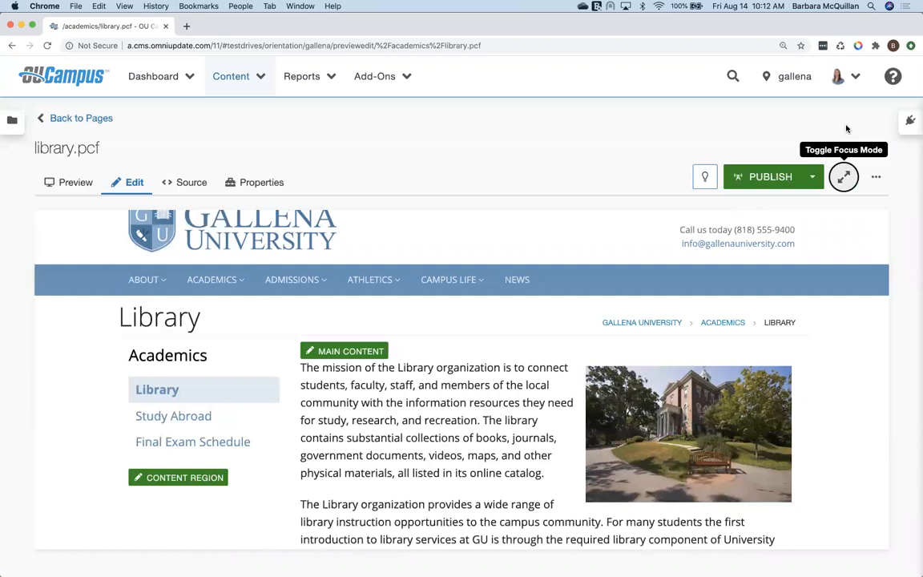
Step: View the published version of the Library page and return to its editing view in OU Campus
click(877, 184)
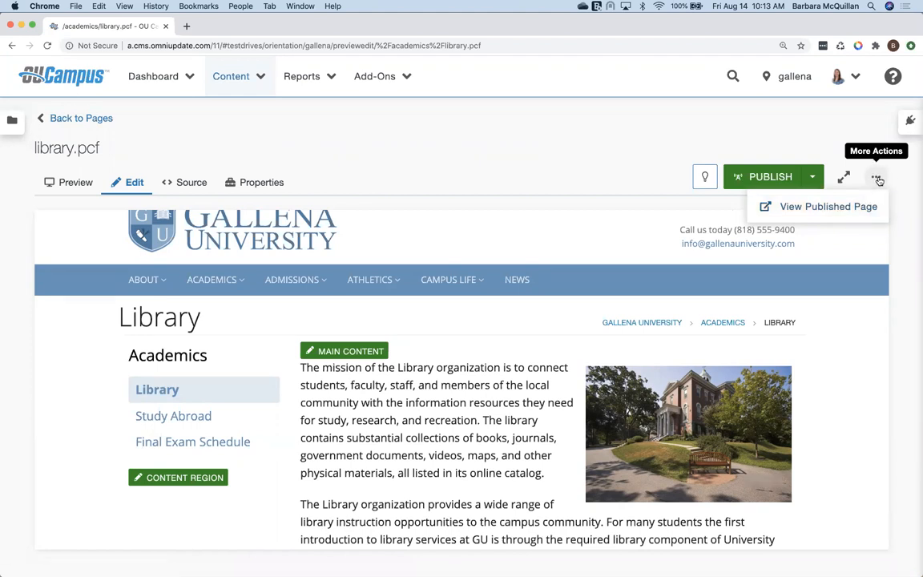
click(792, 208)
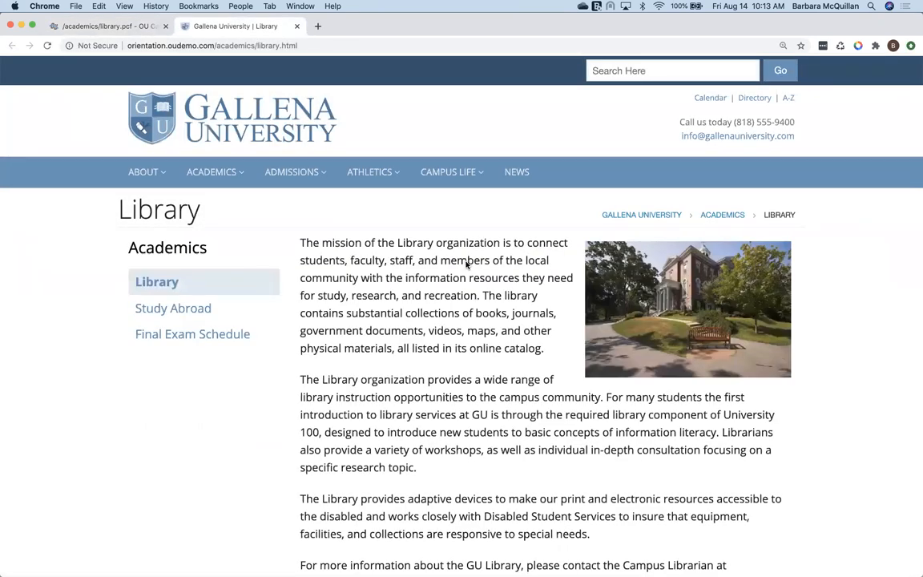
click(93, 29)
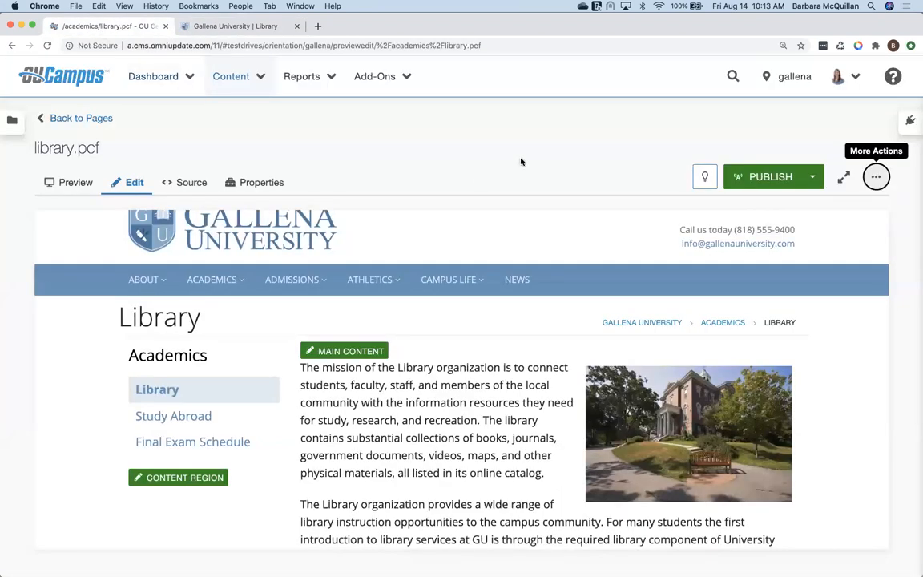
Step: Check out library.pcf and run all page checks on it
click(706, 178)
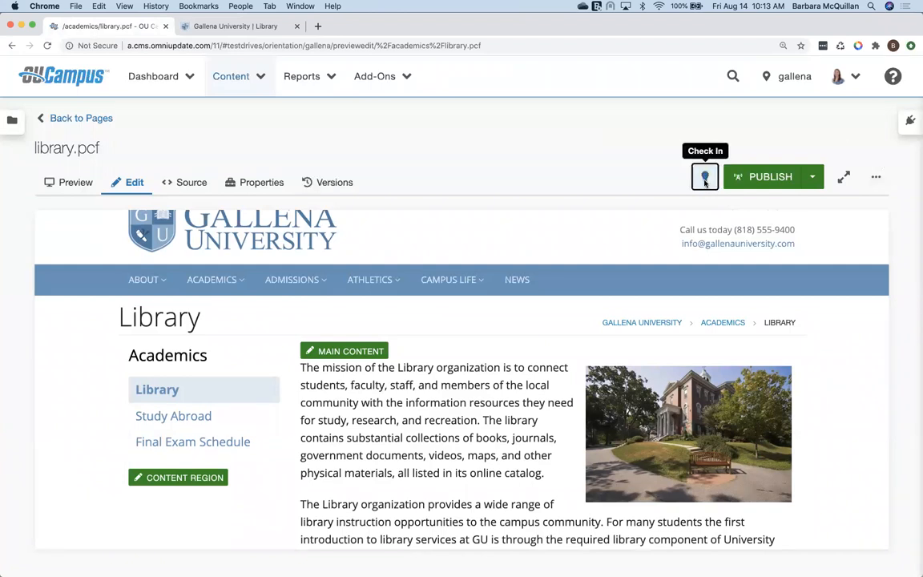
click(878, 178)
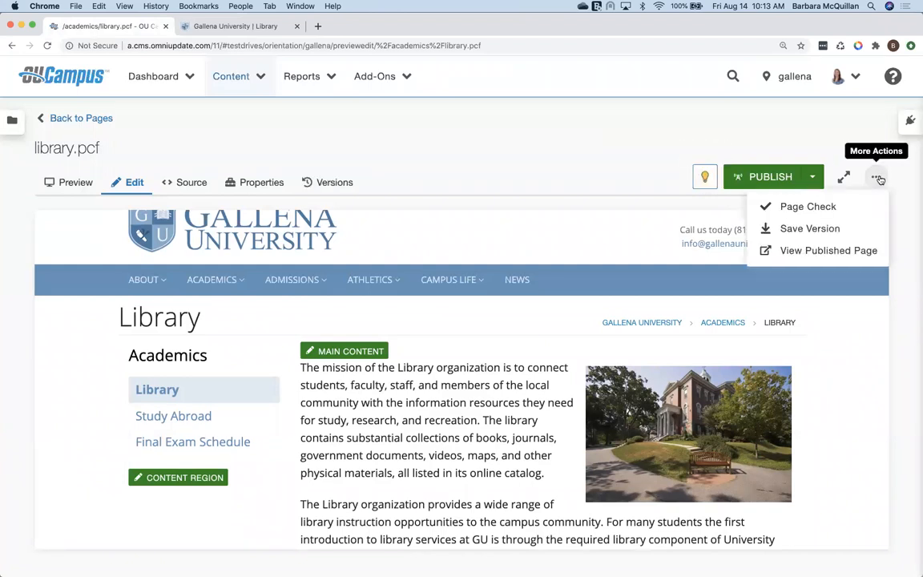
click(822, 208)
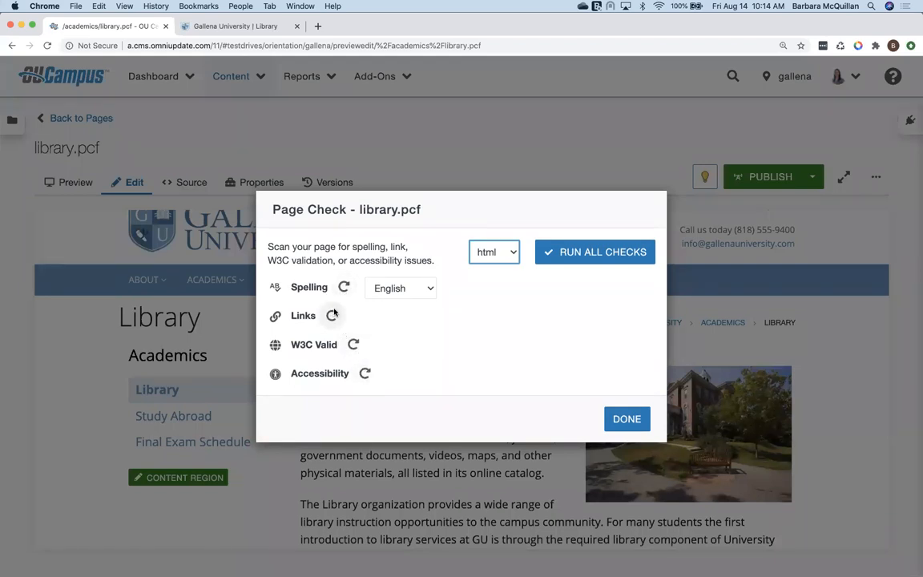
click(583, 261)
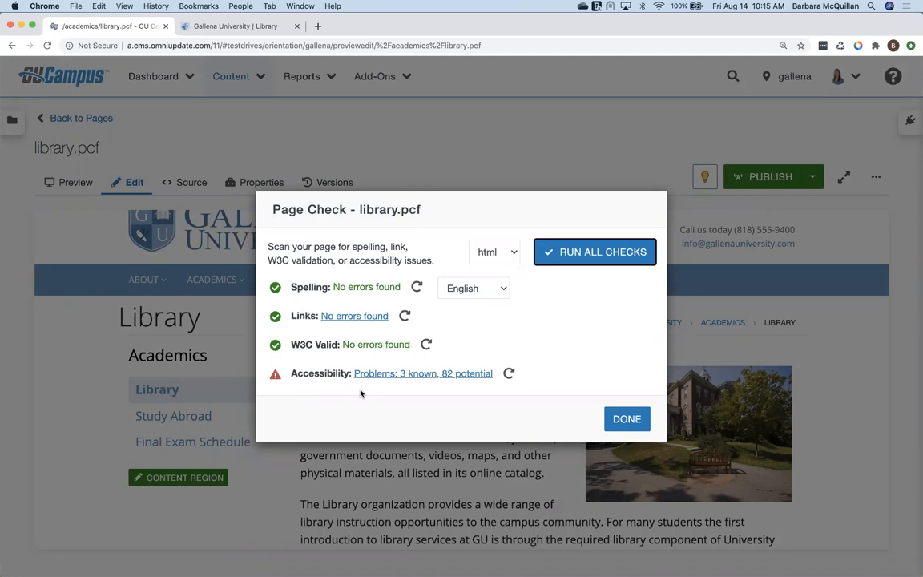
Step: Examine the known problems in the accessibility check results, including each entry's cause, source code and suggested repair
click(411, 381)
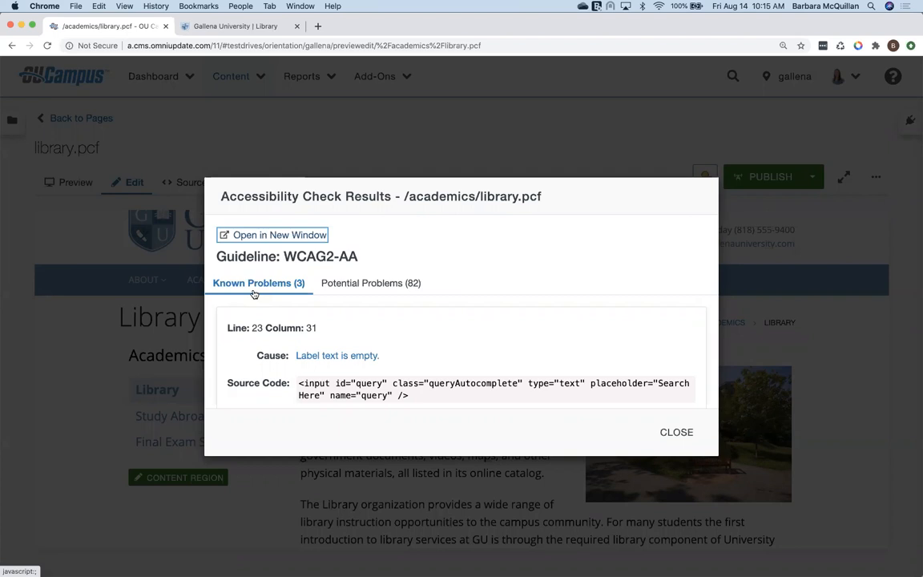
scroll(421, 350, down, 5)
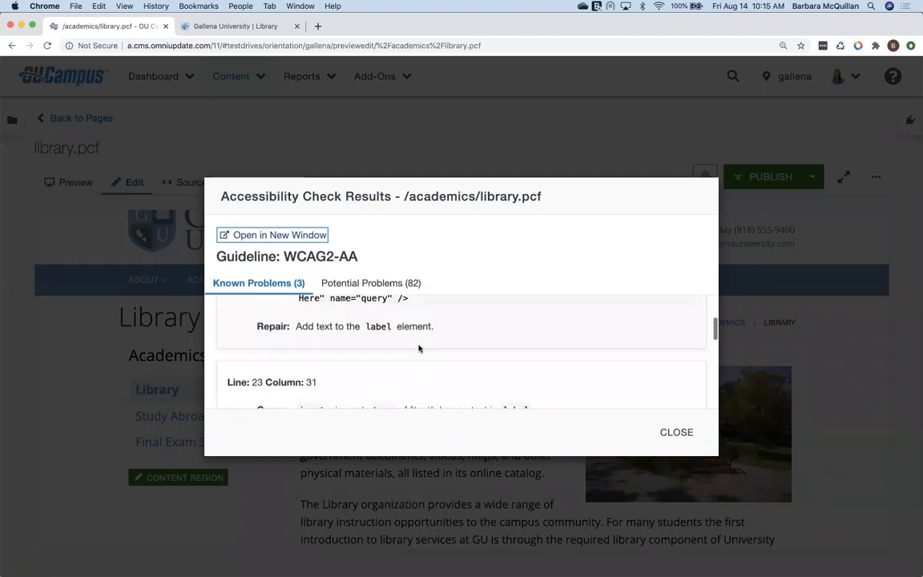
scroll(419, 348, up, 2)
scroll(419, 348, up, 2)
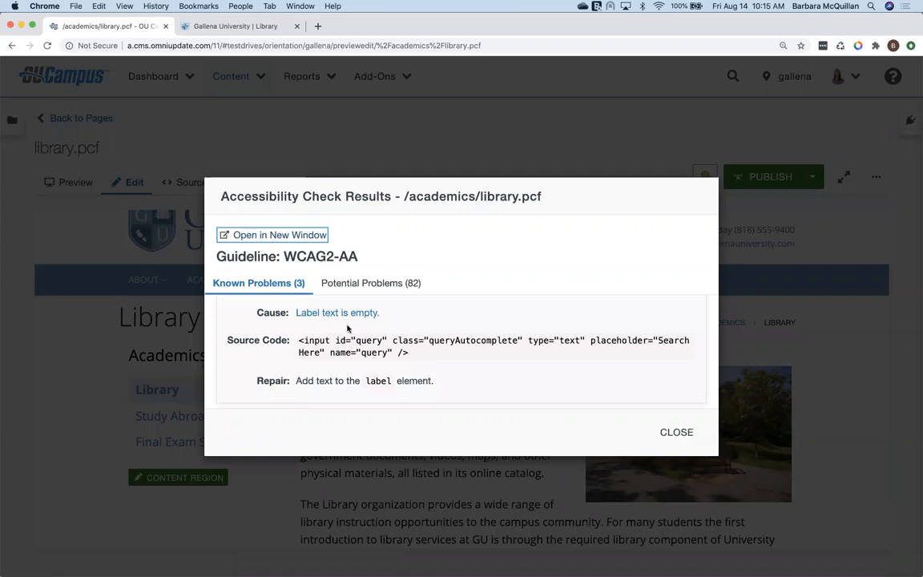
scroll(335, 323, down, 4)
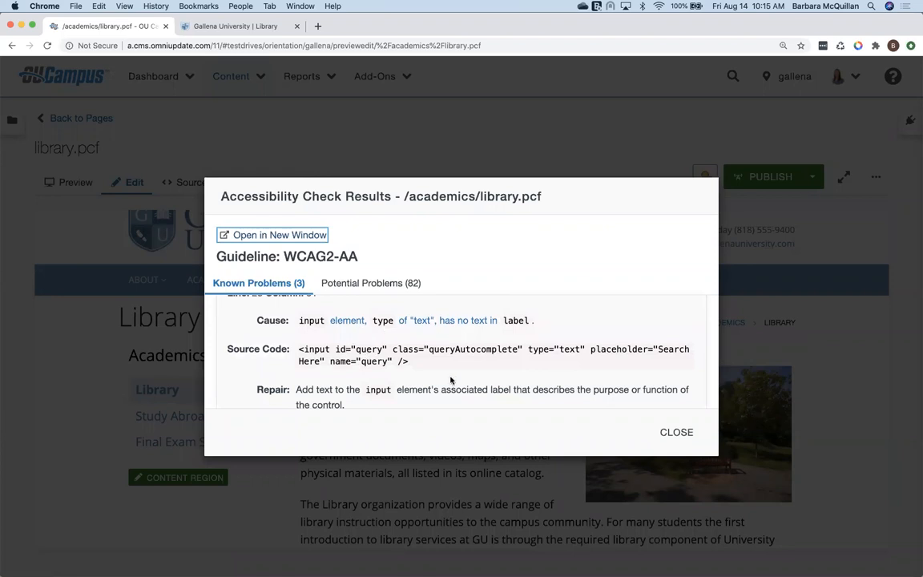
scroll(441, 353, down, 5)
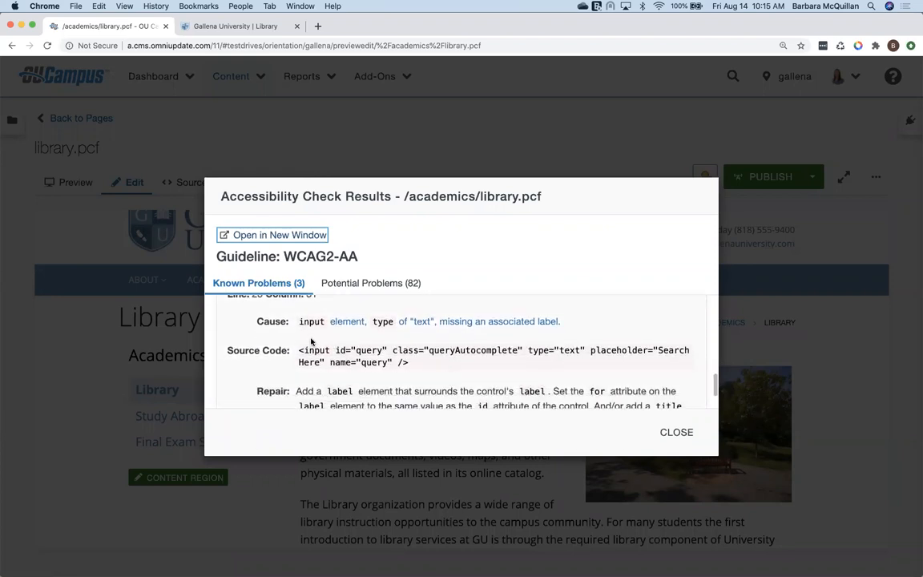
scroll(348, 329, down, 2)
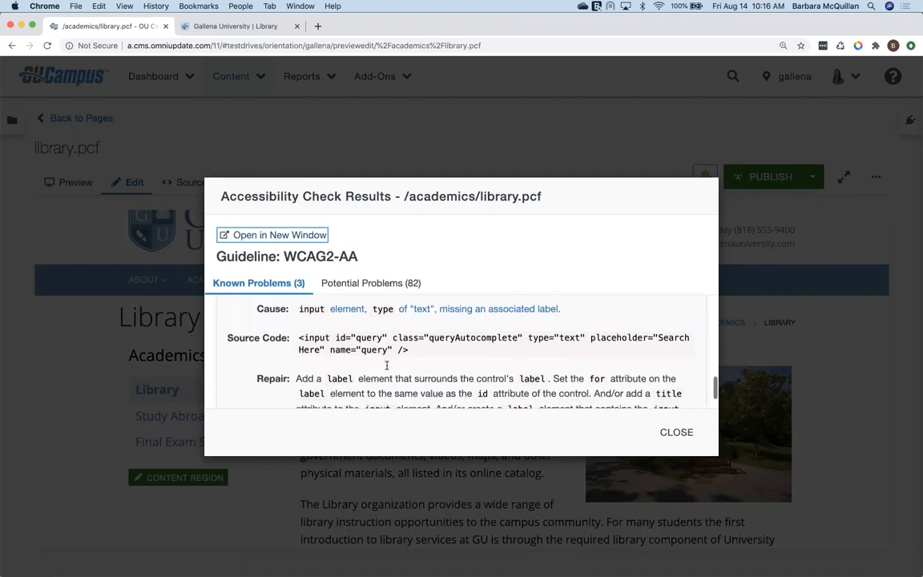
drag(654, 321, 321, 335)
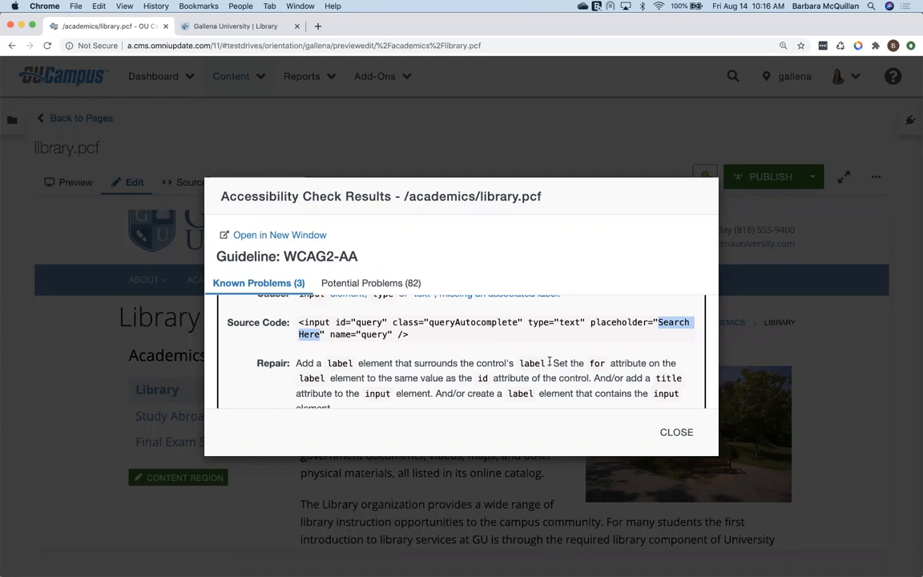
scroll(449, 377, up, 2)
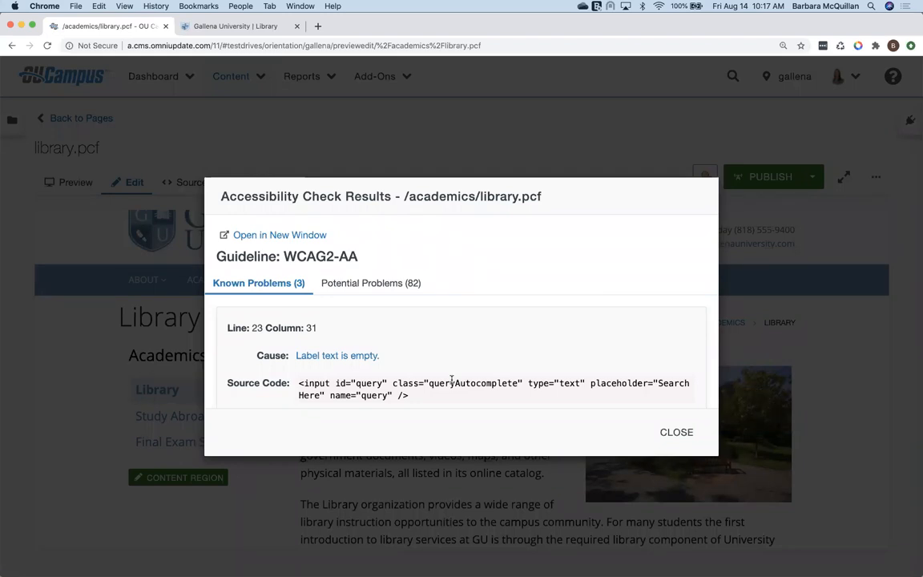
Step: Examine the potential problems in the accessibility check results for library.pcf and close the results and the page check
click(366, 285)
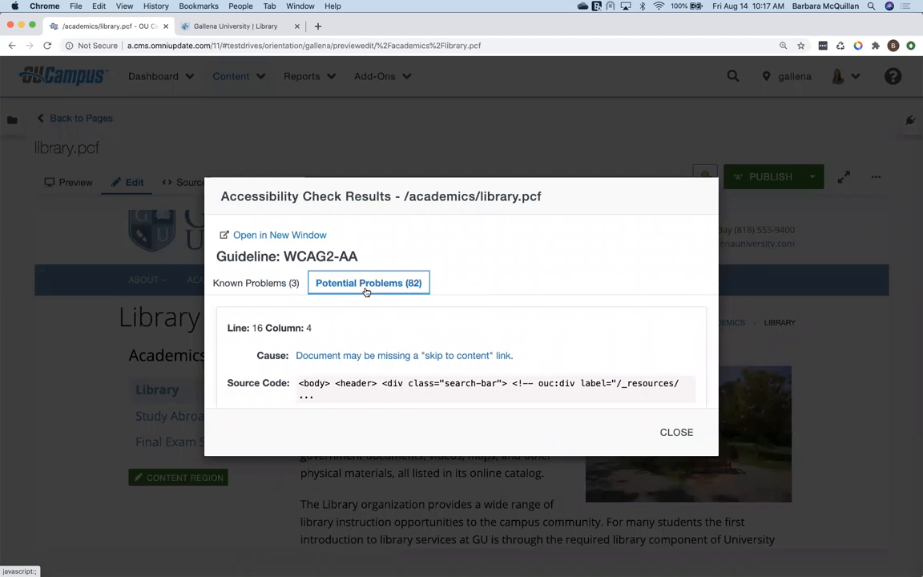
scroll(414, 377, down, 1)
scroll(414, 376, down, 8)
scroll(414, 379, down, 8)
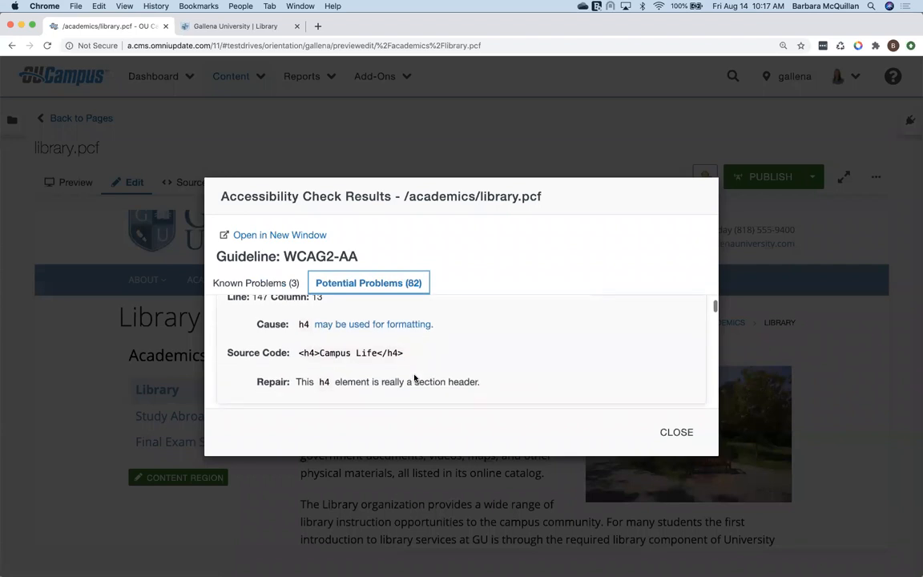
scroll(415, 368, up, 1)
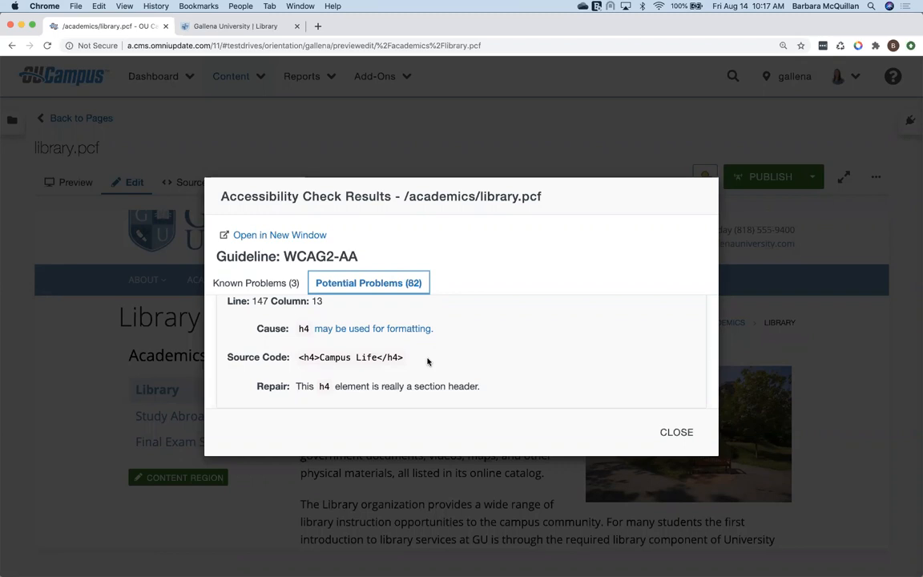
click(669, 437)
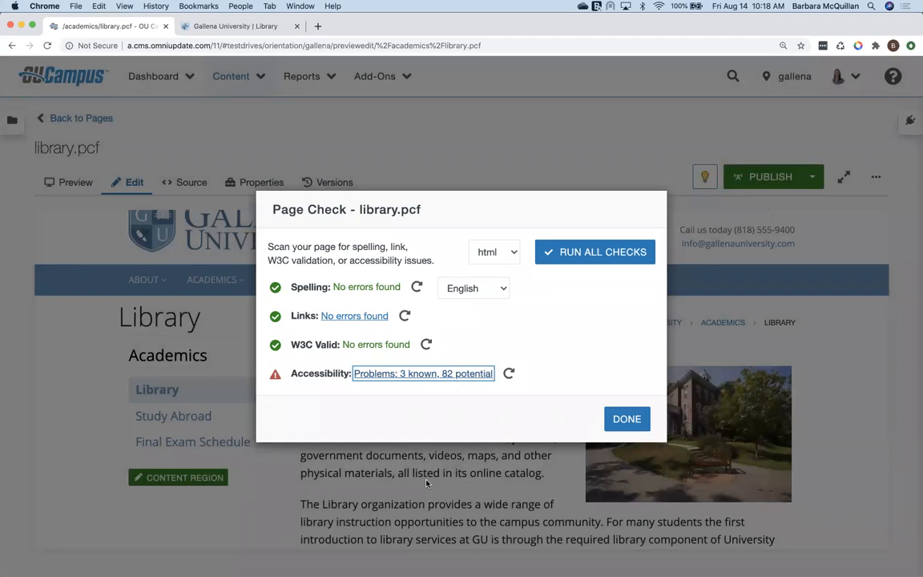
key(Tab)
key(Tab)
key(Return)
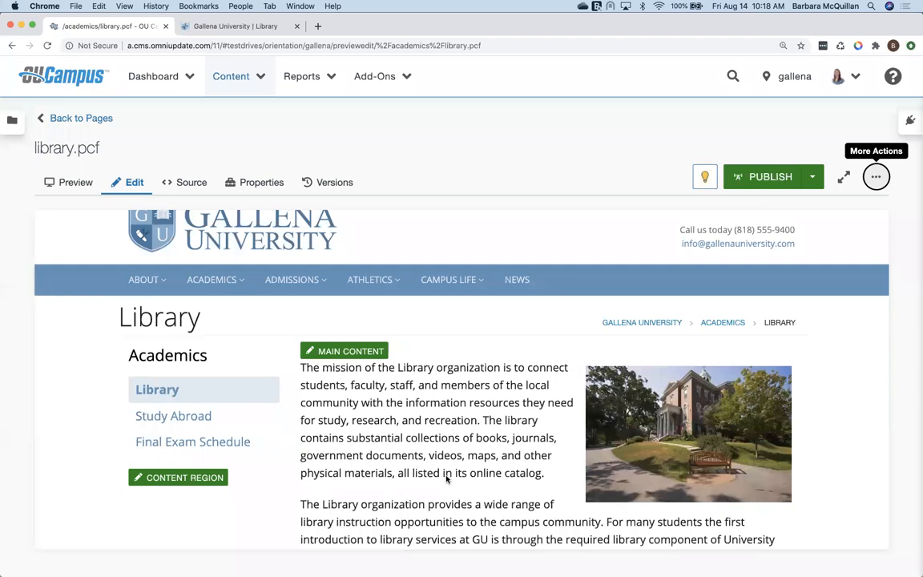
Step: Open the Main Content region of library.pcf for editing and reduce the browser zoom so the editing toolbar fits on two rows
click(353, 355)
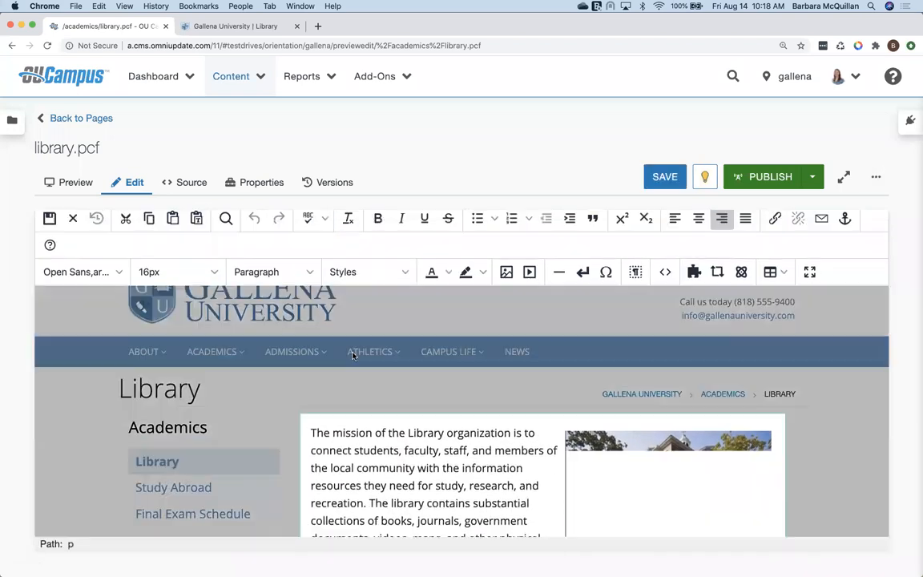
scroll(321, 364, down, 2)
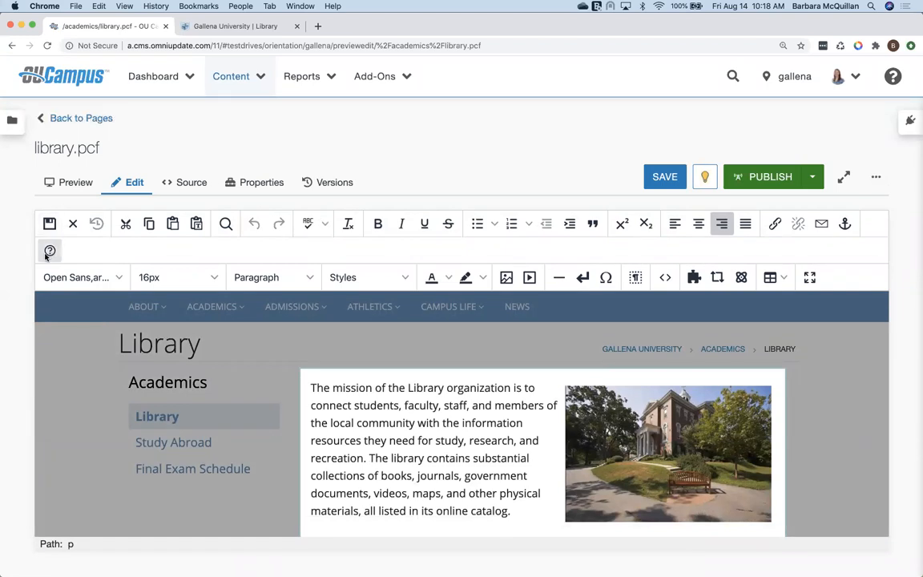
key(super+minus)
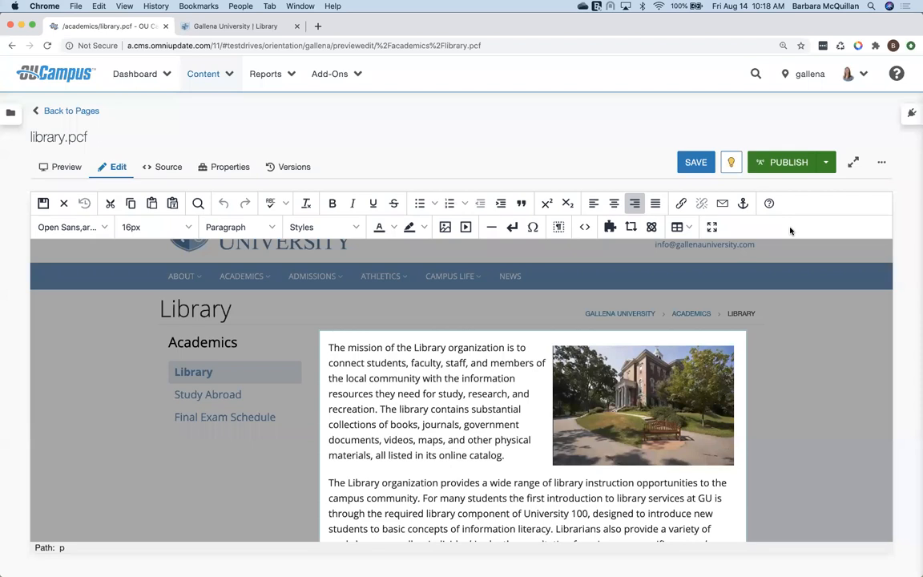
key(super+equal)
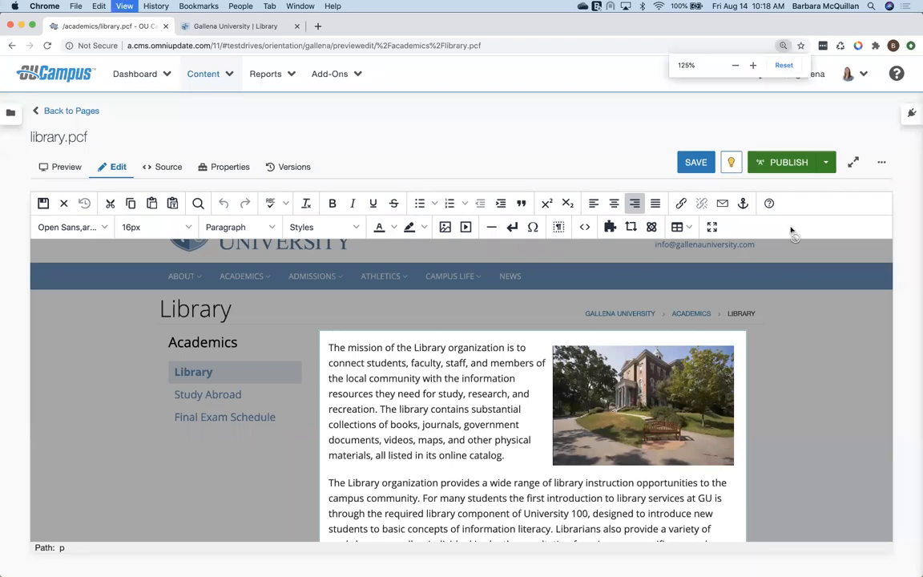
key(super+equal)
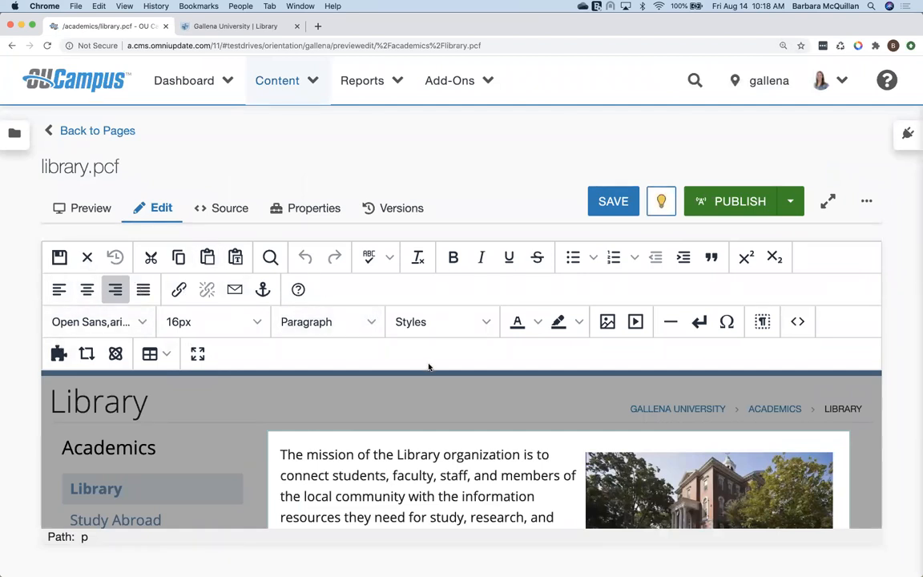
key(super+minus)
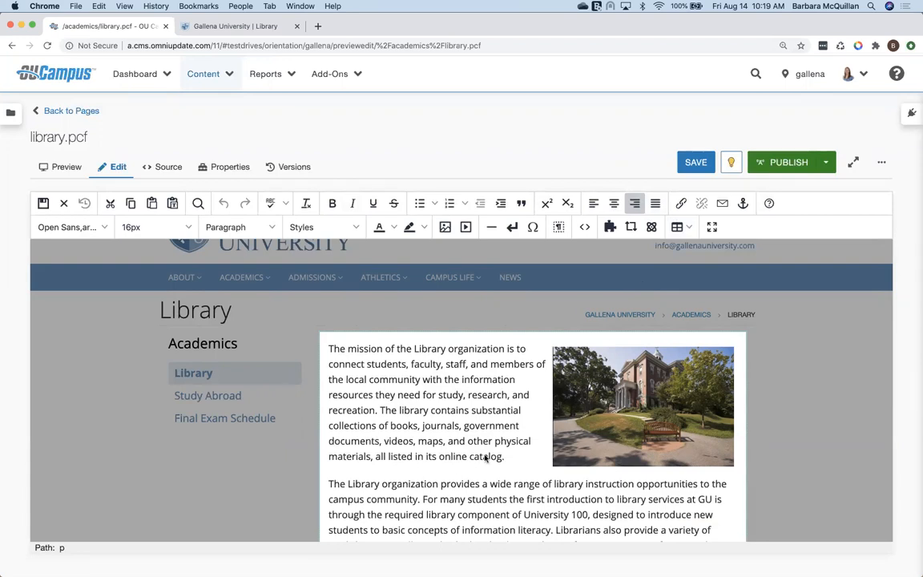
Step: Add a title line made of the surname followed by "Library" above the mission paragraph, with an empty line below it
scroll(485, 458, down, 3)
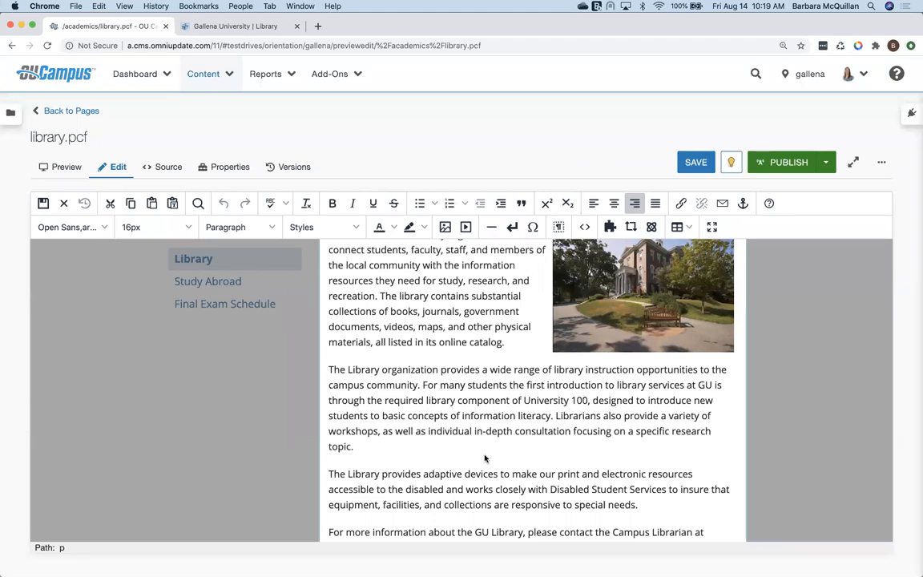
scroll(484, 458, up, 2)
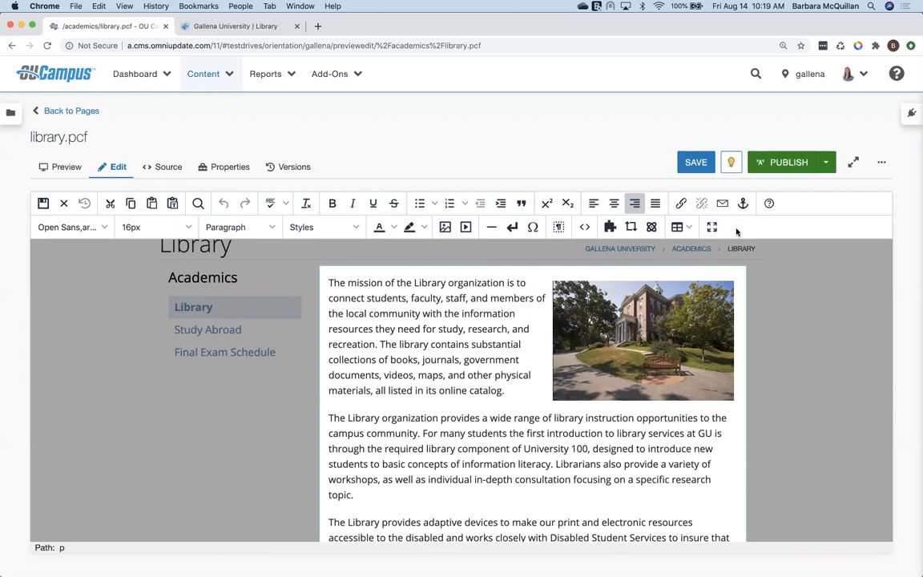
click(329, 284)
key(Return)
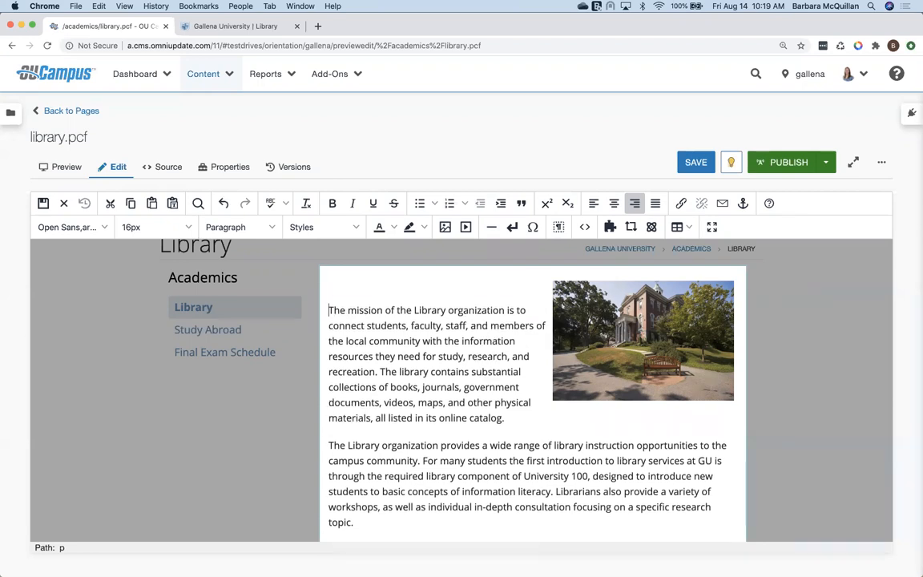
key(Return)
key(Up)
key(Up)
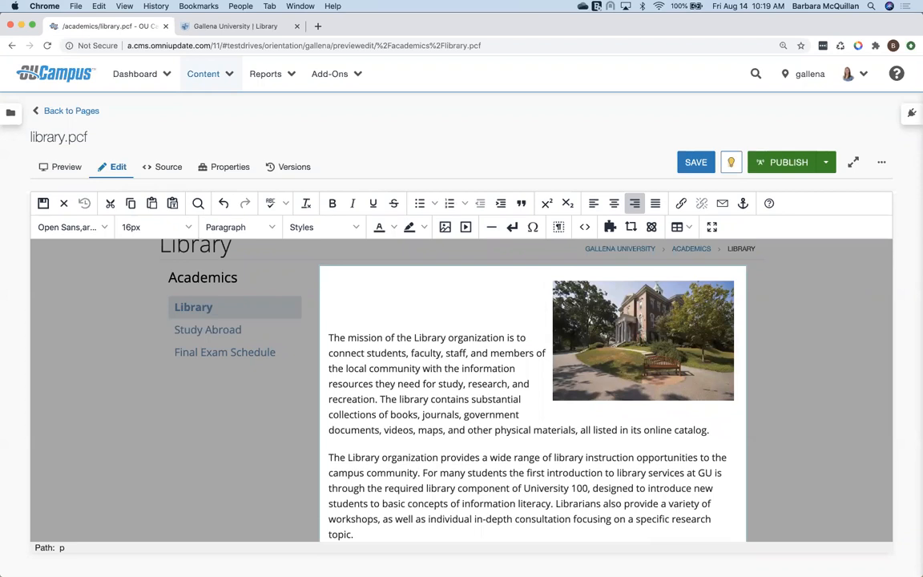
text(McQuillan Library)
drag(410, 284, 327, 279)
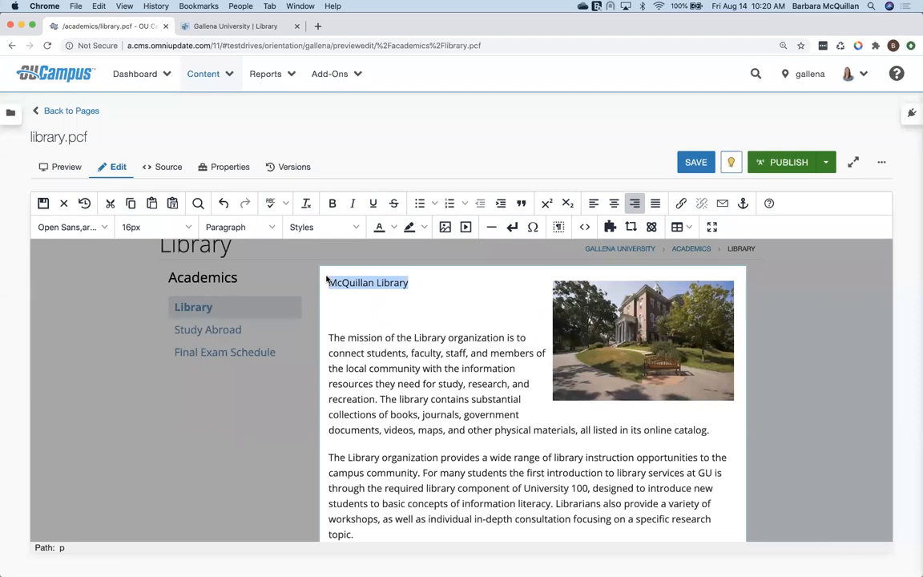
click(249, 230)
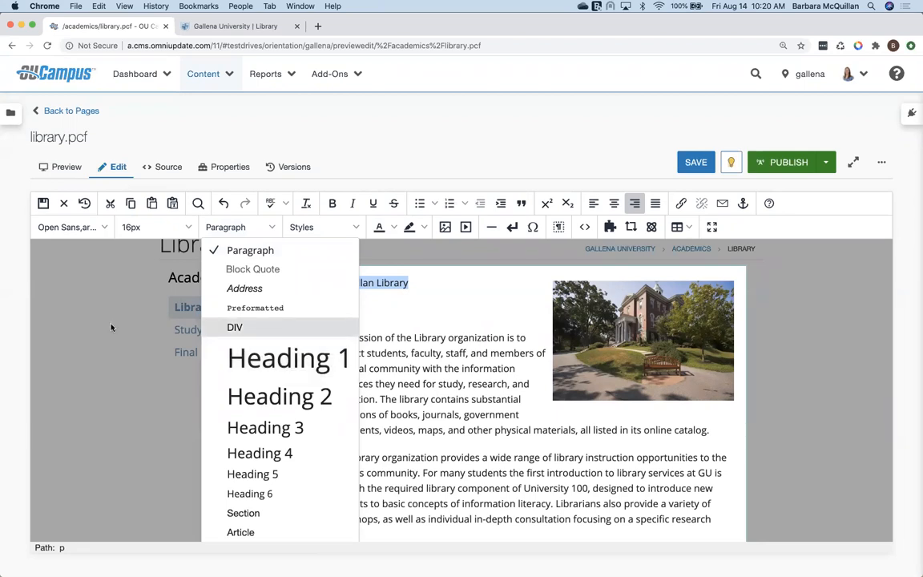
click(99, 290)
scroll(99, 291, up, 1)
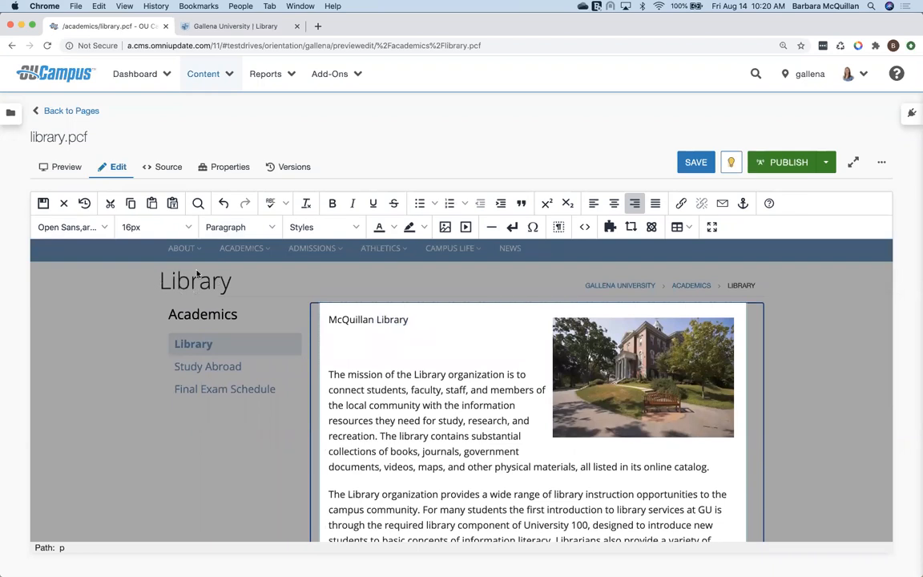
click(240, 228)
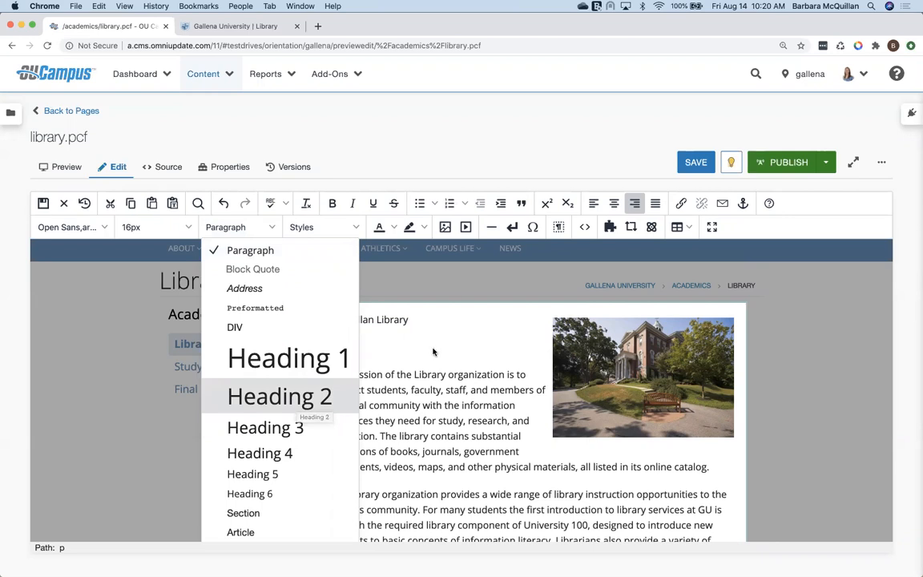
Step: Format the new title line above the mission paragraph as Heading 2
click(388, 318)
double_click(390, 318)
drag(389, 319, 346, 319)
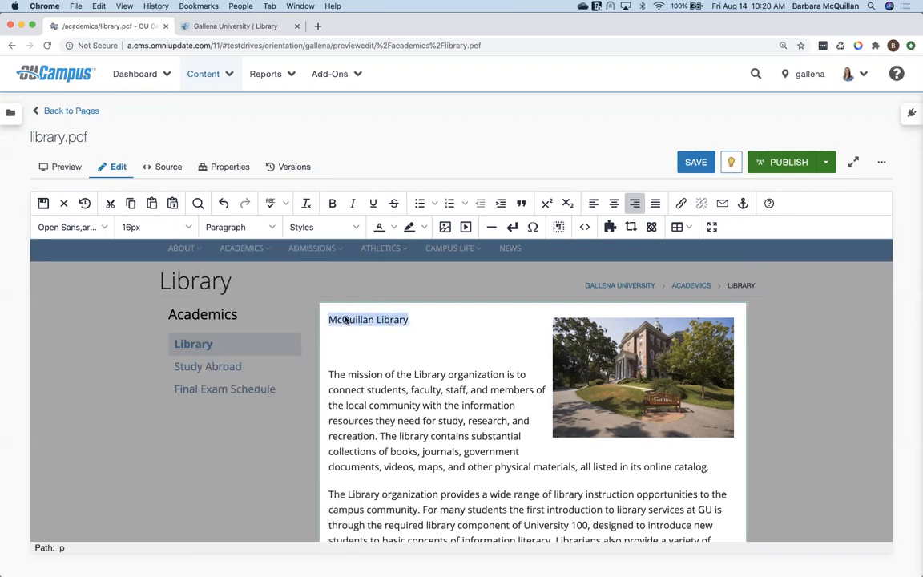
click(238, 227)
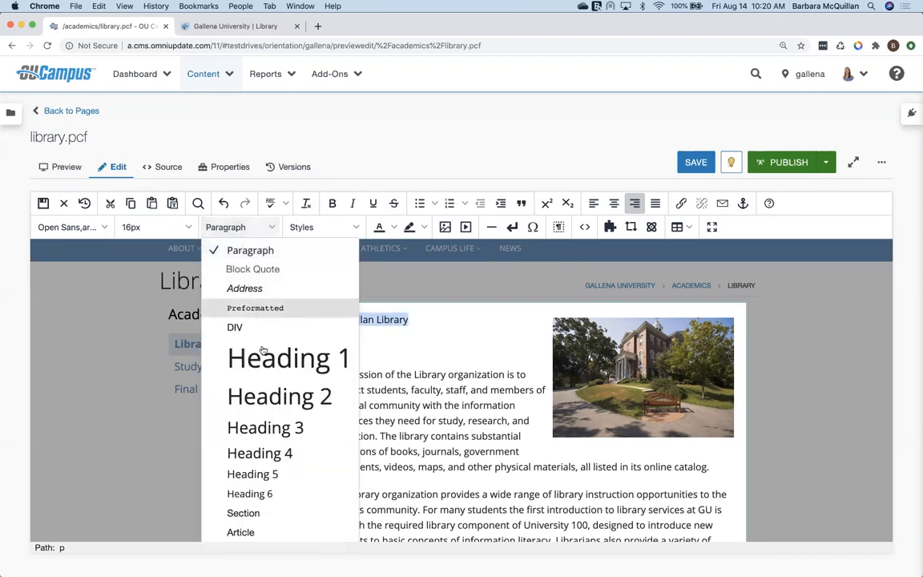
click(263, 405)
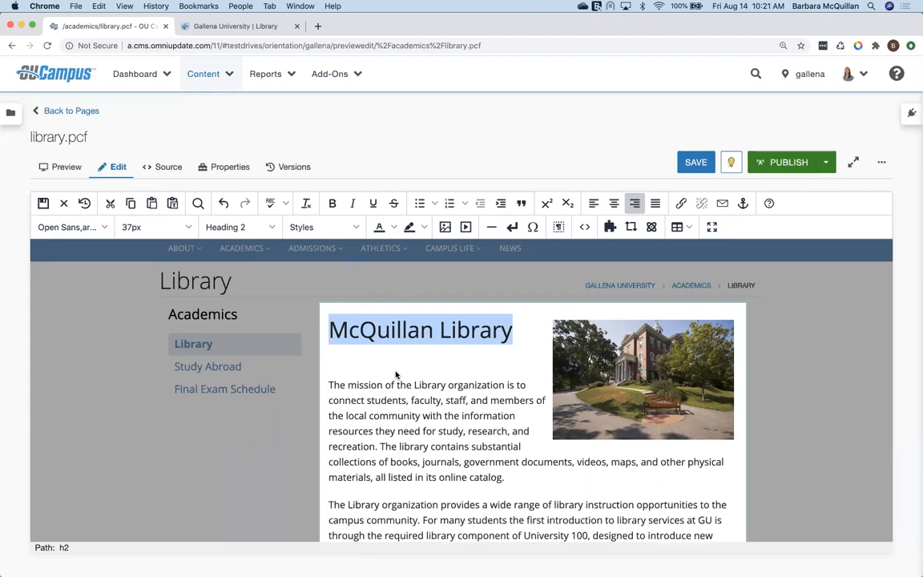
Step: Remove the empty line between the Heading 2 title and the mission paragraph
click(343, 362)
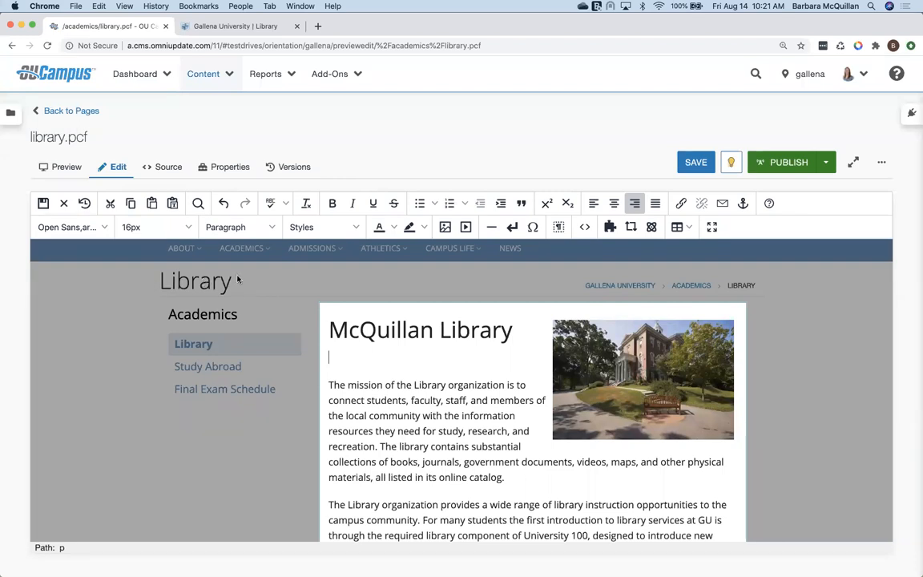
click(330, 335)
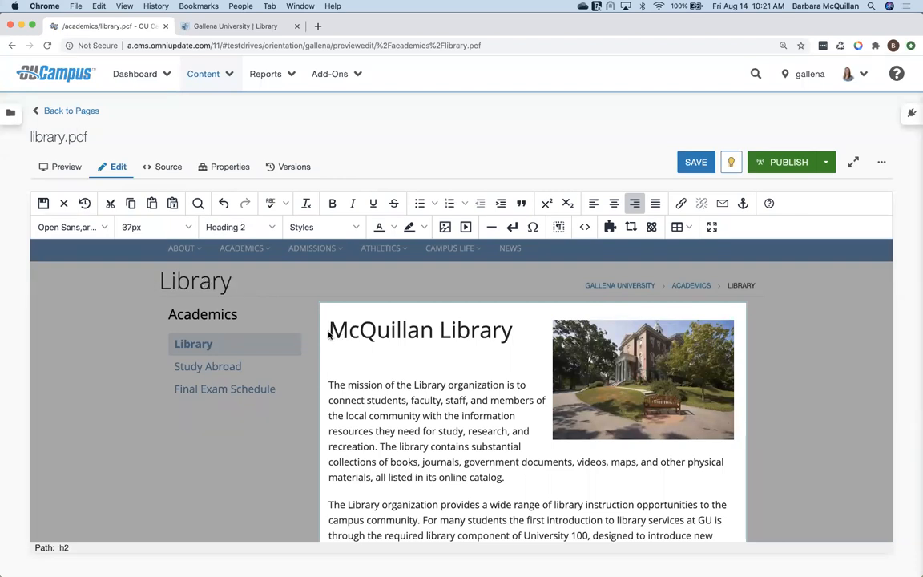
drag(329, 330, 511, 330)
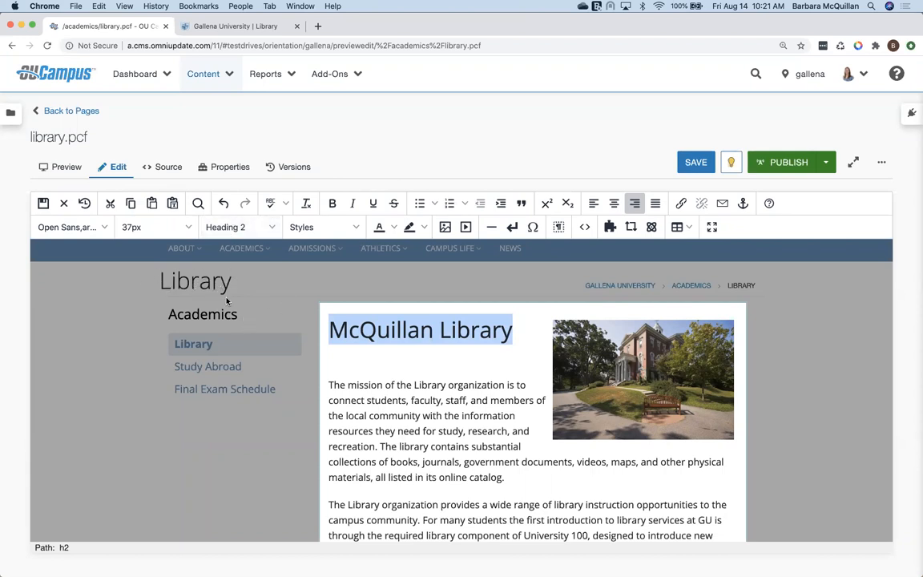
click(329, 383)
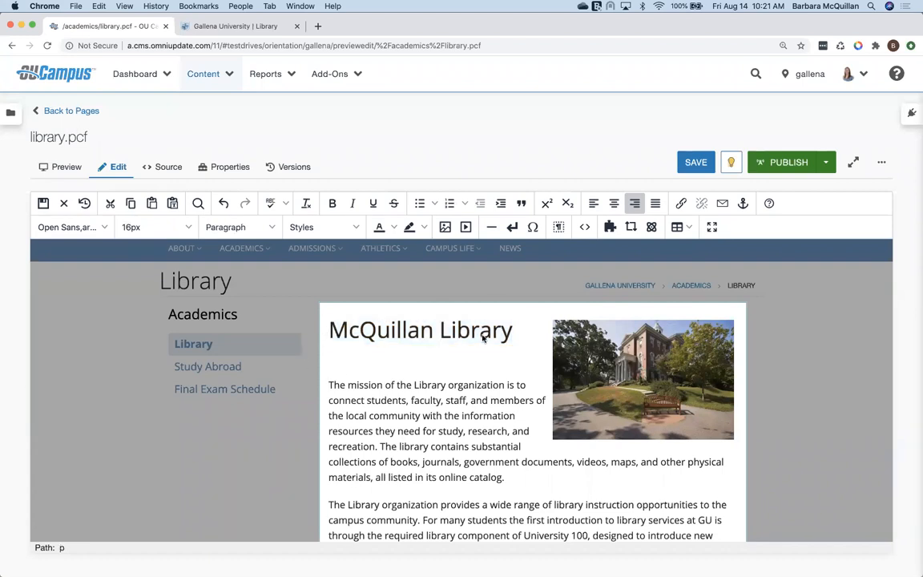
key(BackSpace)
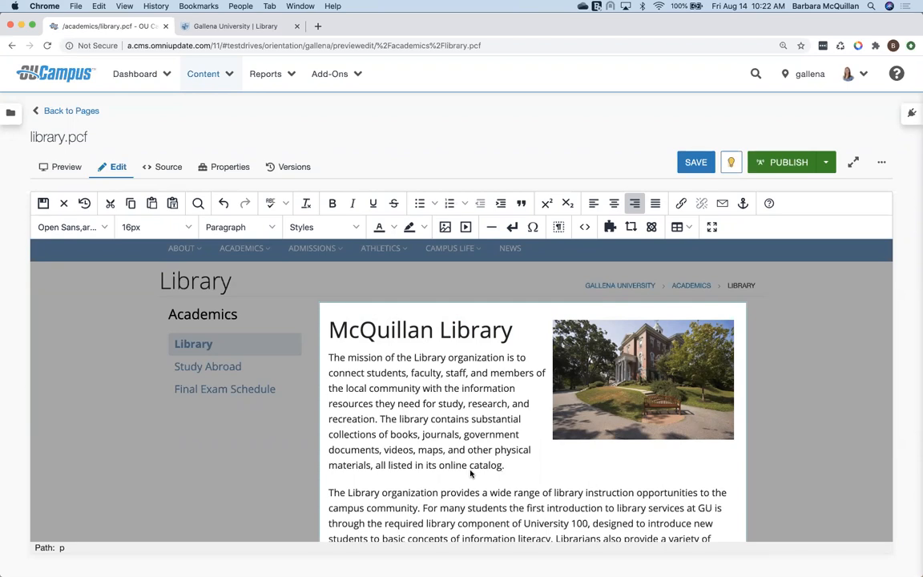
Step: Delete ", all listed in its online catalog" from the end of the mission paragraph so the sentence ends with "materials."
key(BackSpace)
key(BackSpace)
key(BackSpace)
key(BackSpace)
key(BackSpace)
key(BackSpace)
key(BackSpace)
key(BackSpace)
key(BackSpace)
key(BackSpace)
key(BackSpace)
key(BackSpace)
key(BackSpace)
key(BackSpace)
key(BackSpace)
key(BackSpace)
key(BackSpace)
key(BackSpace)
key(BackSpace)
key(BackSpace)
key(BackSpace)
key(BackSpace)
key(BackSpace)
key(BackSpace)
key(BackSpace)
key(BackSpace)
key(BackSpace)
key(BackSpace)
key(BackSpace)
key(BackSpace)
key(BackSpace)
key(BackSpace)
key(BackSpace)
key(BackSpace)
key(BackSpace)
text(.)
Step: Make the word "students" bold and the word "University" italic in the second paragraph
scroll(461, 385, down, 2)
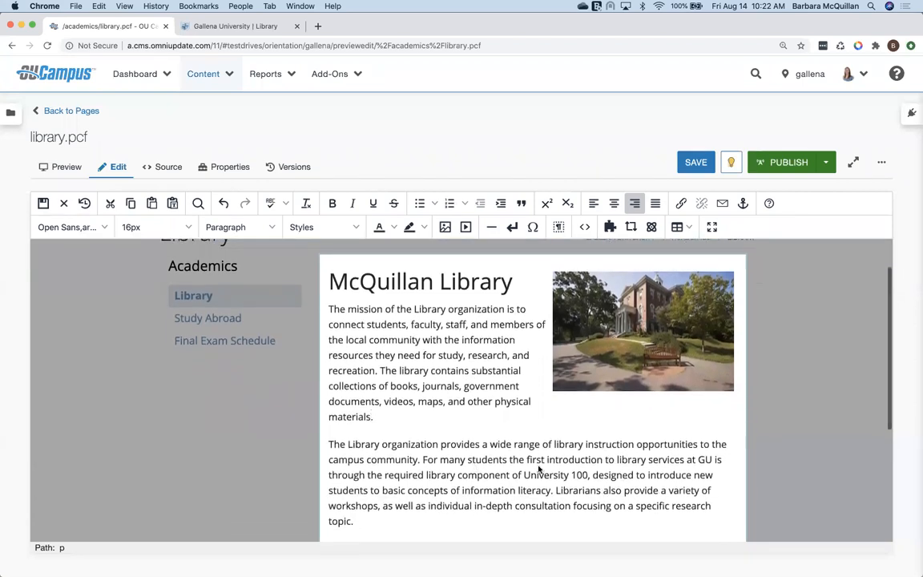
double_click(487, 460)
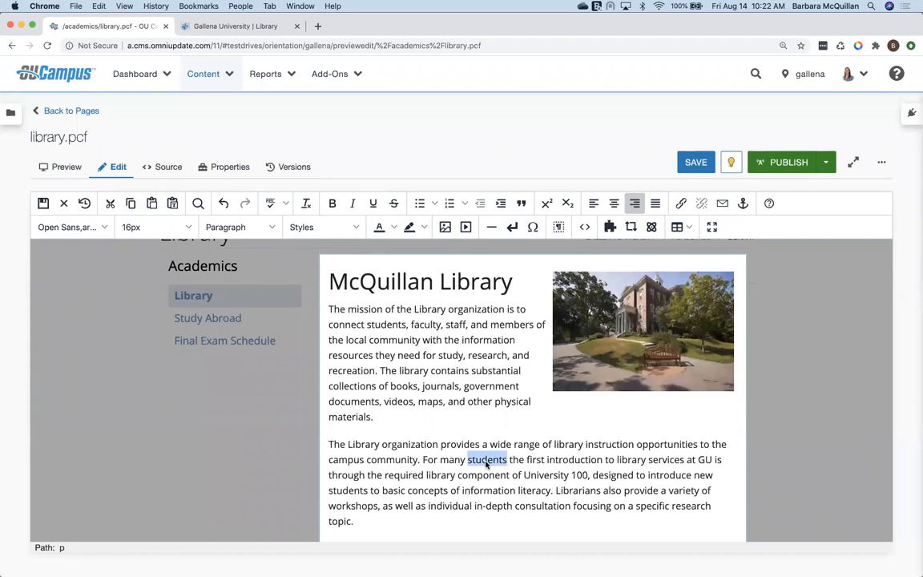
click(332, 204)
double_click(541, 477)
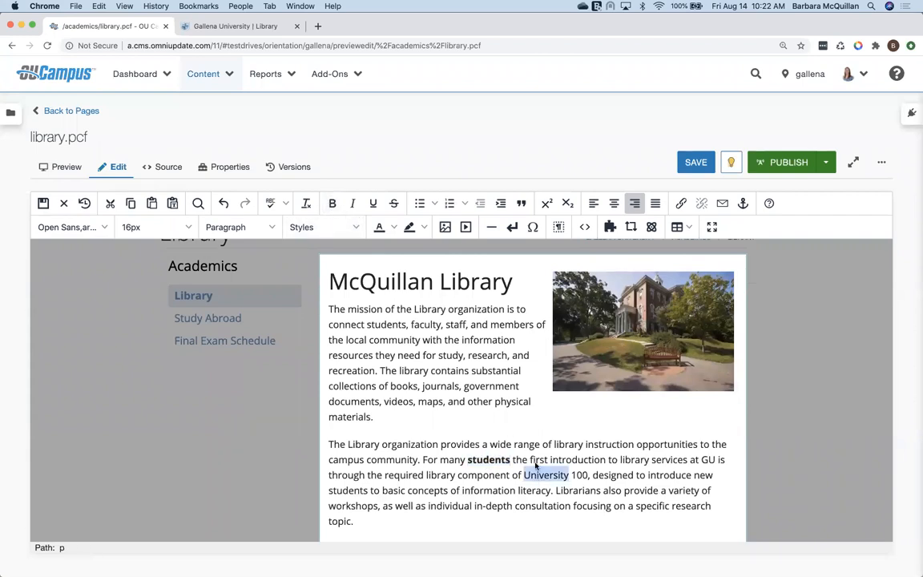
click(353, 203)
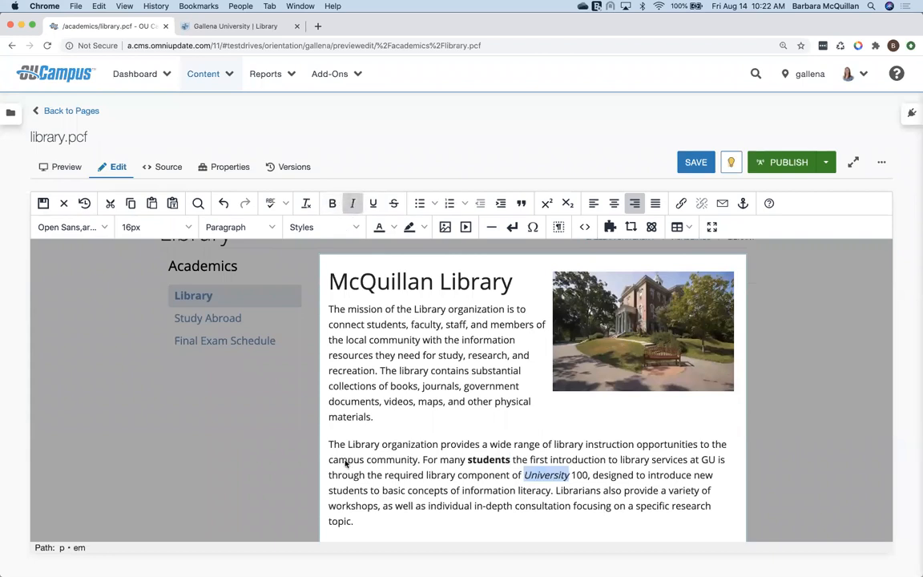
Step: Underline the word "campus" and make the word "instruction" bold in the second paragraph
double_click(346, 460)
click(373, 203)
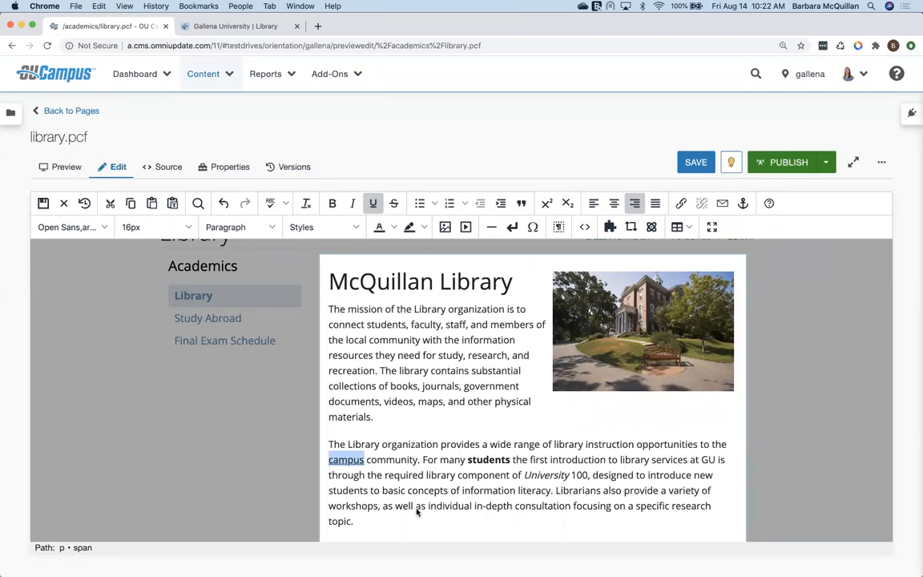
double_click(598, 445)
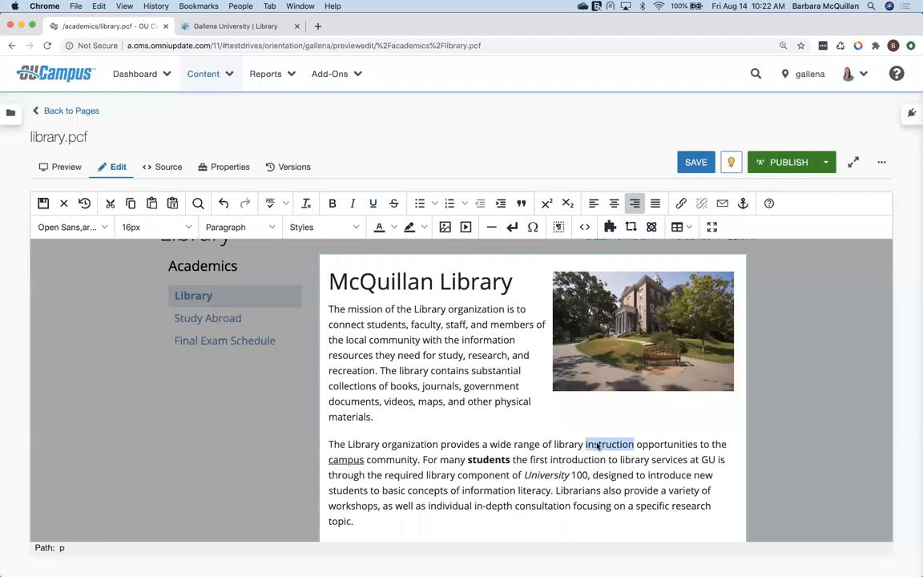
key(cmd+b)
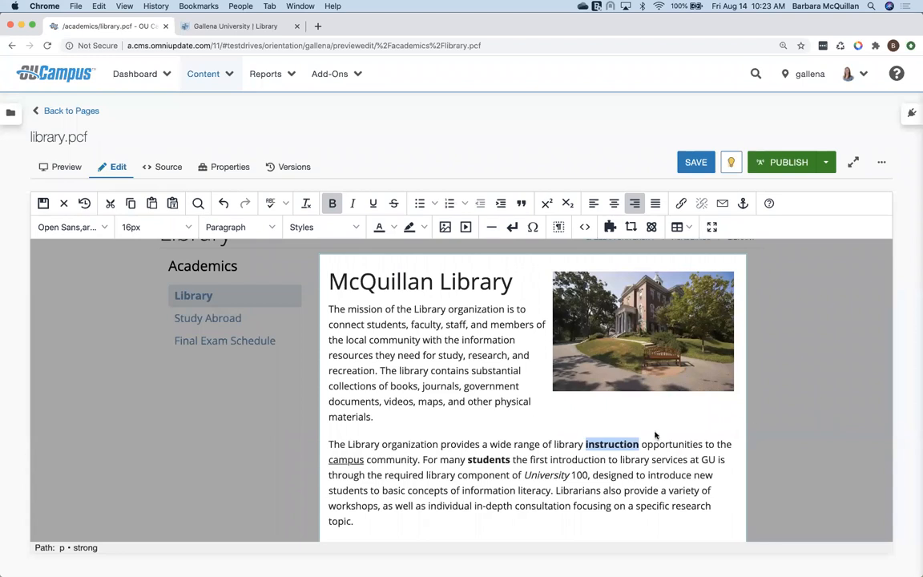
click(593, 474)
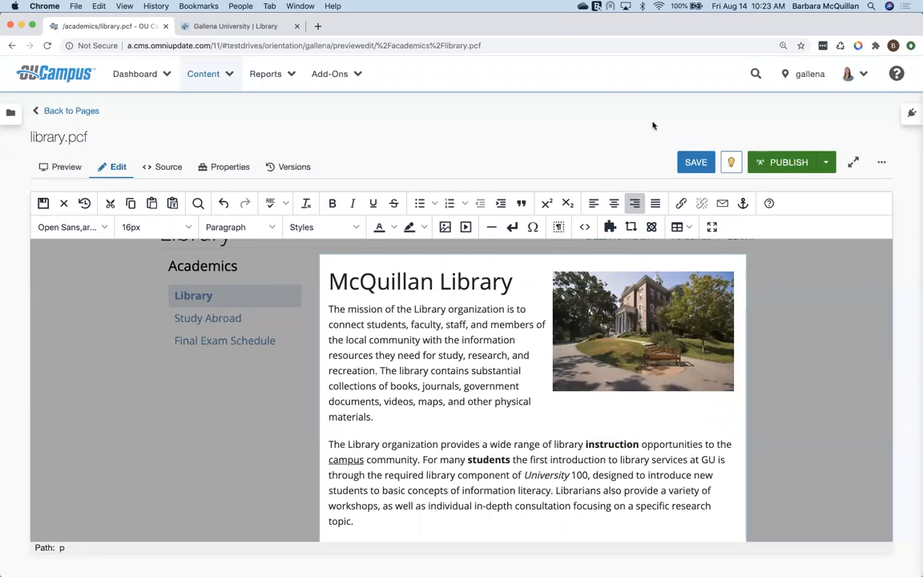
Step: Save the edited Main Content region and save a new version of library.pcf described as "Made some text edits"
click(702, 165)
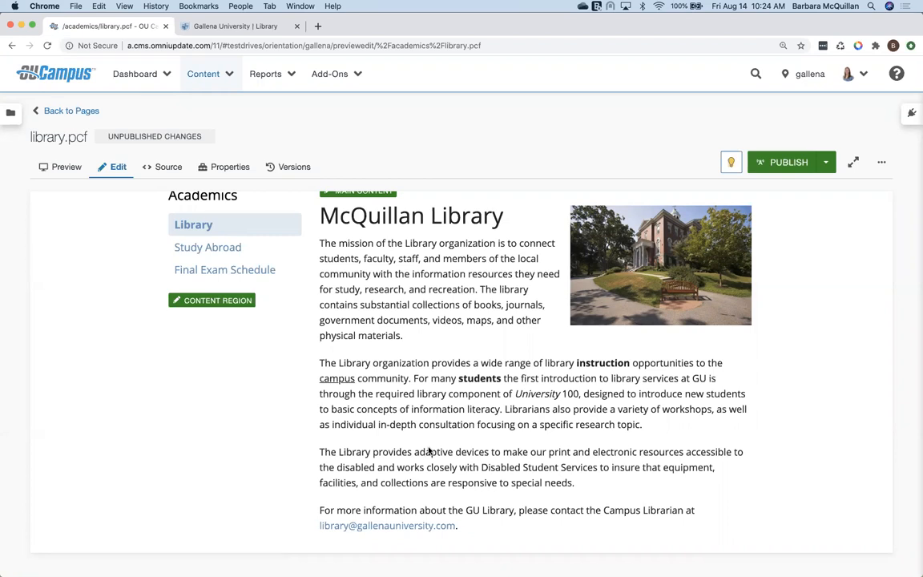
click(294, 168)
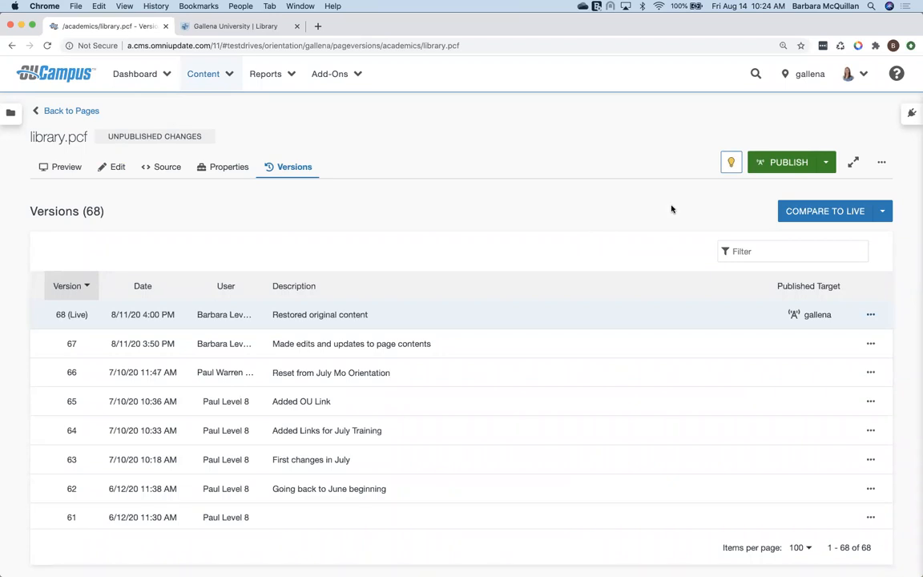
click(883, 164)
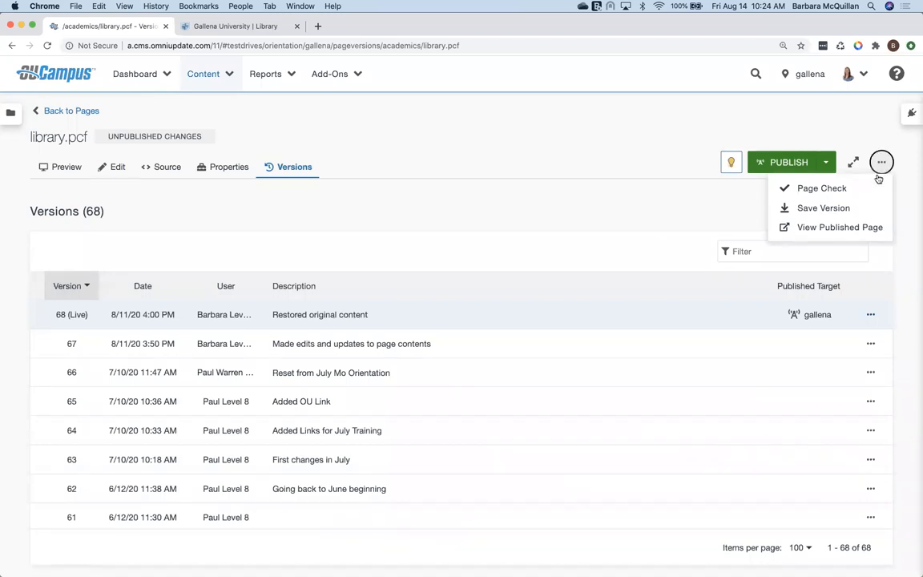
click(838, 210)
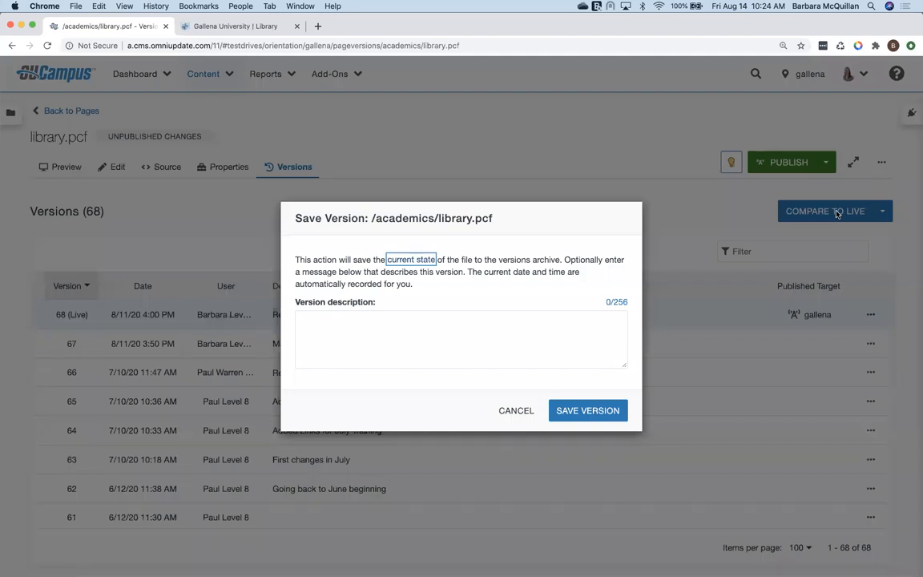
click(439, 324)
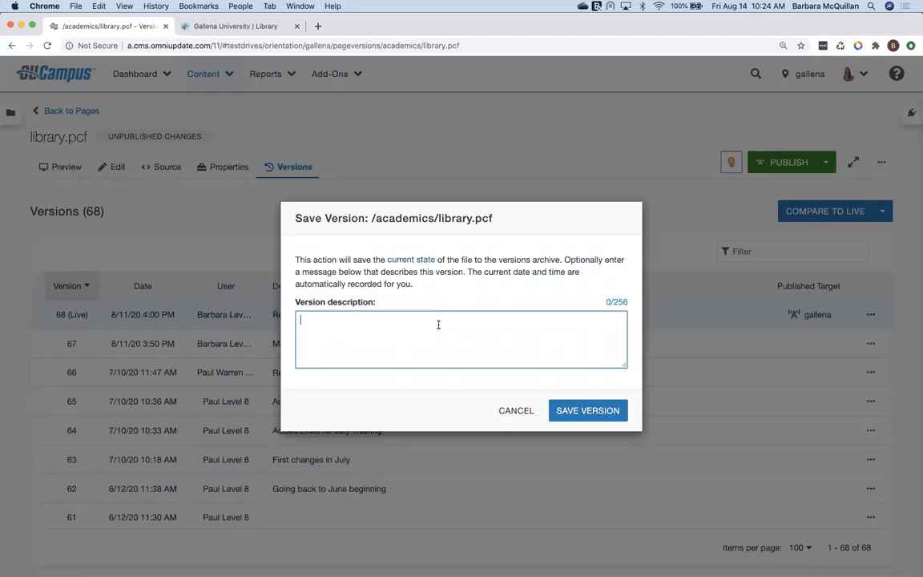
text(Made some text edits)
click(588, 410)
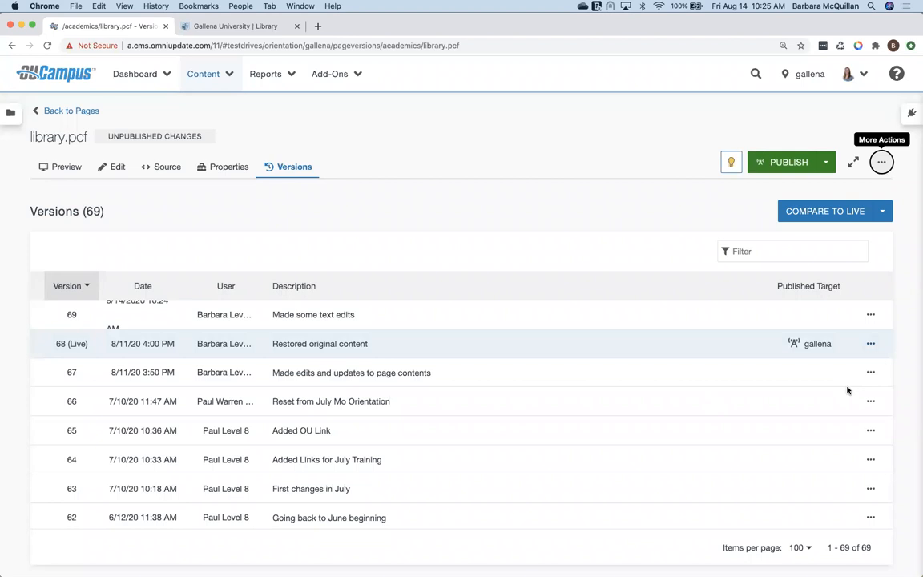
Step: Compare the staging page with live version 68 in page view and review the marked text changes
click(870, 344)
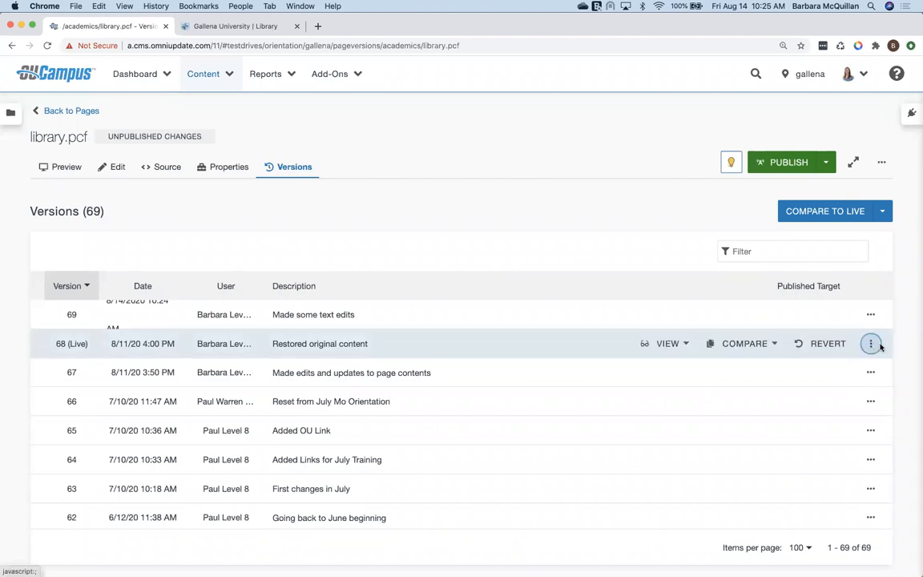
click(755, 343)
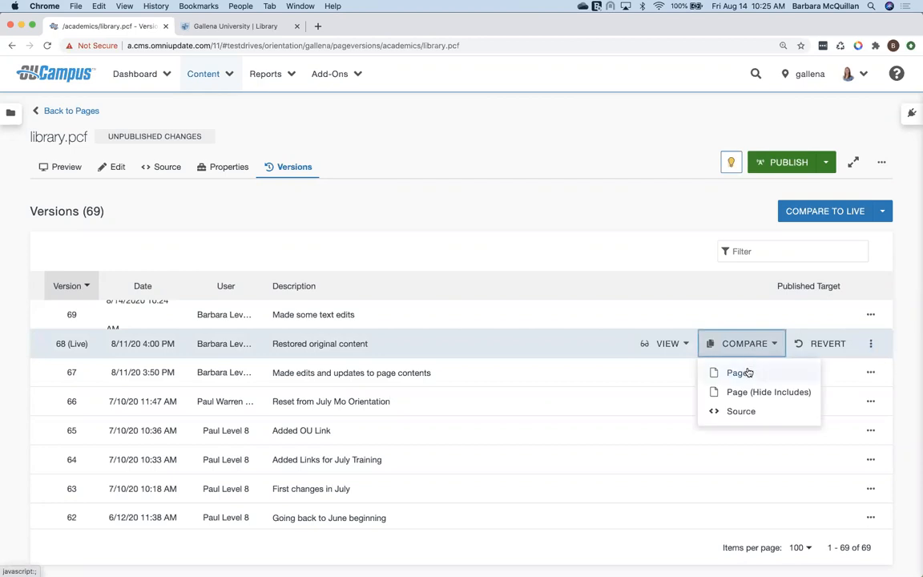
click(739, 373)
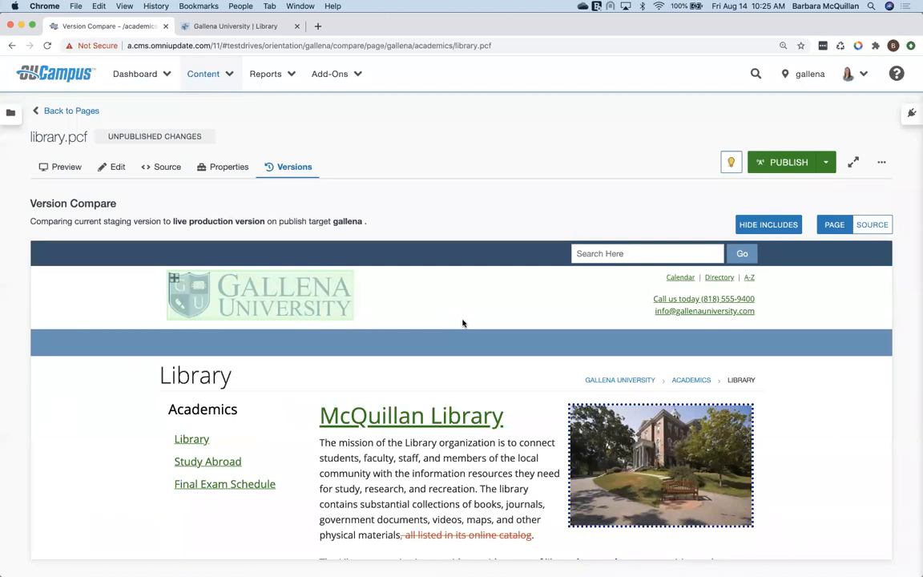
scroll(462, 323, down, 5)
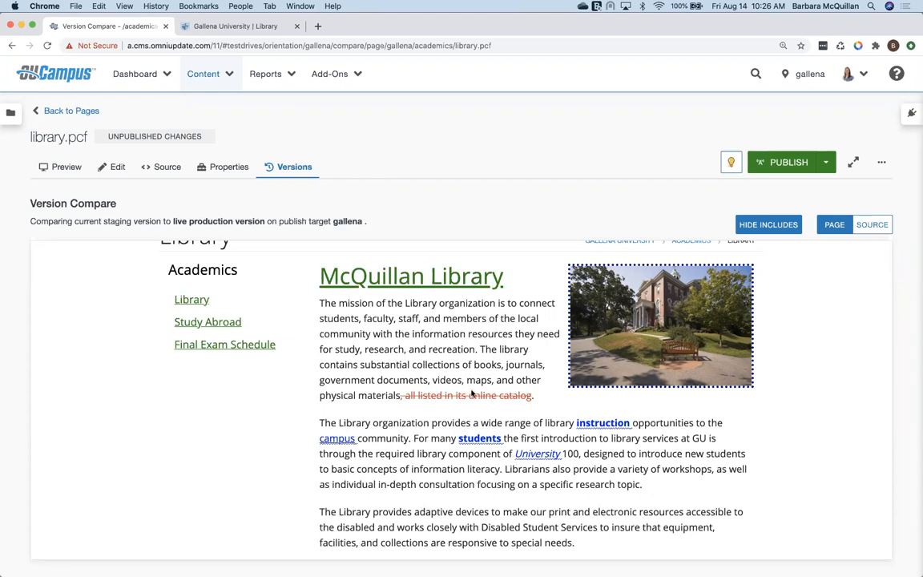
scroll(472, 393, up, 4)
scroll(471, 393, down, 4)
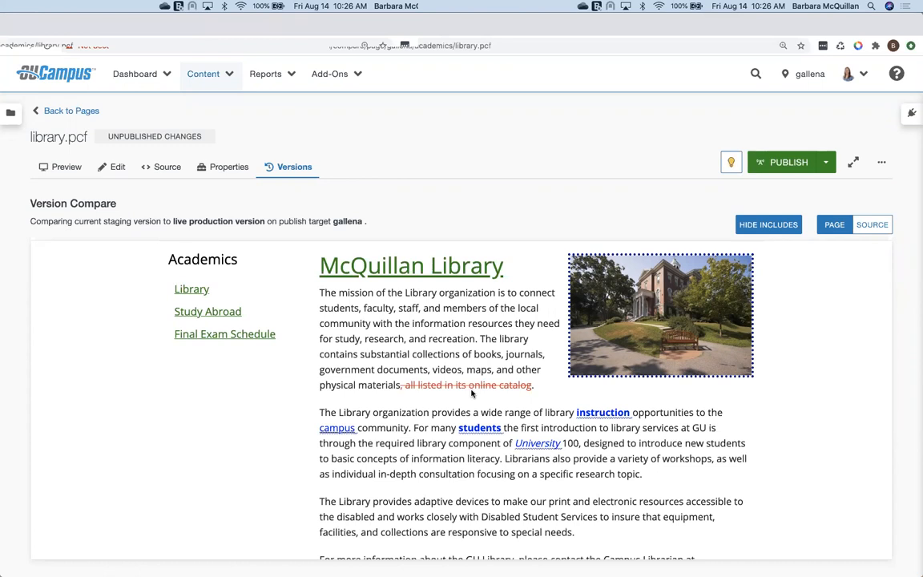
Step: Revert library.pcf to live version 68 and check the restored page content in edit mode
click(293, 168)
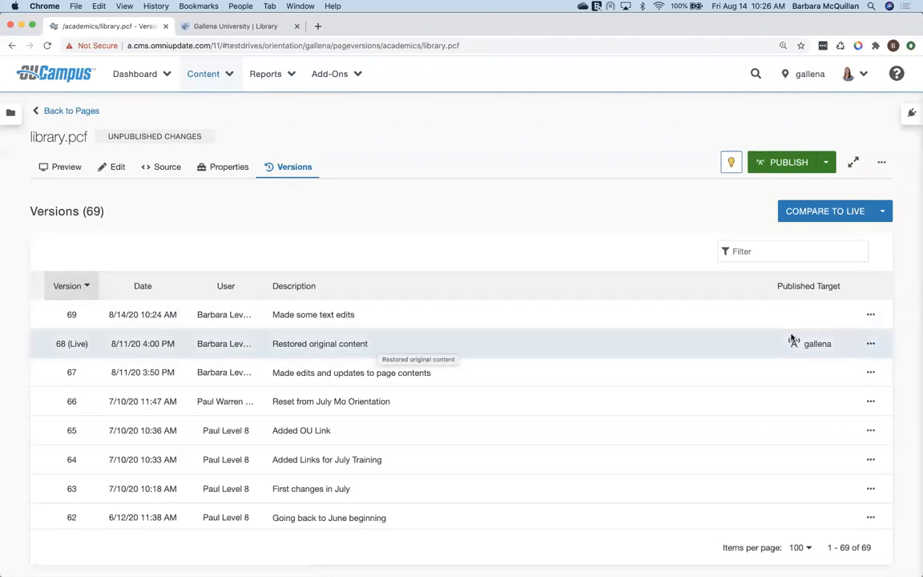
click(871, 345)
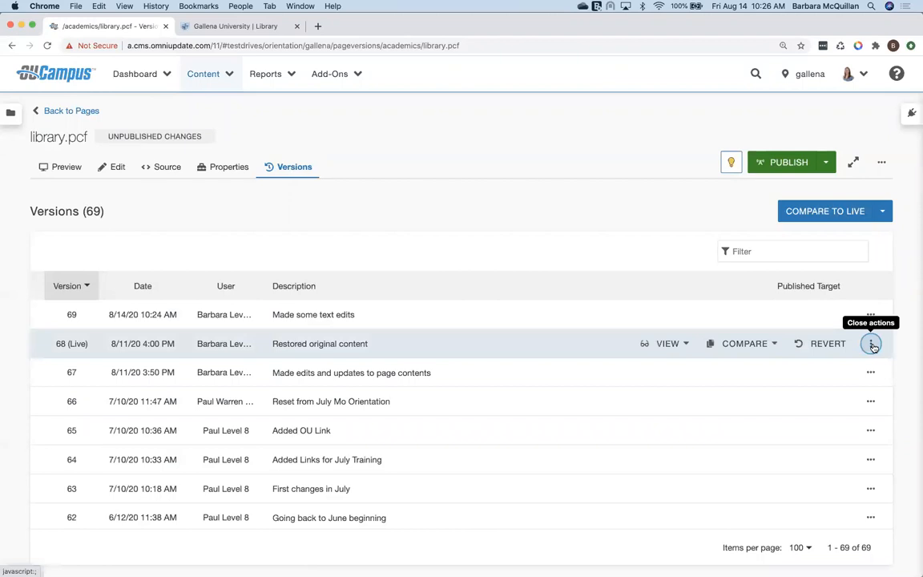
click(825, 344)
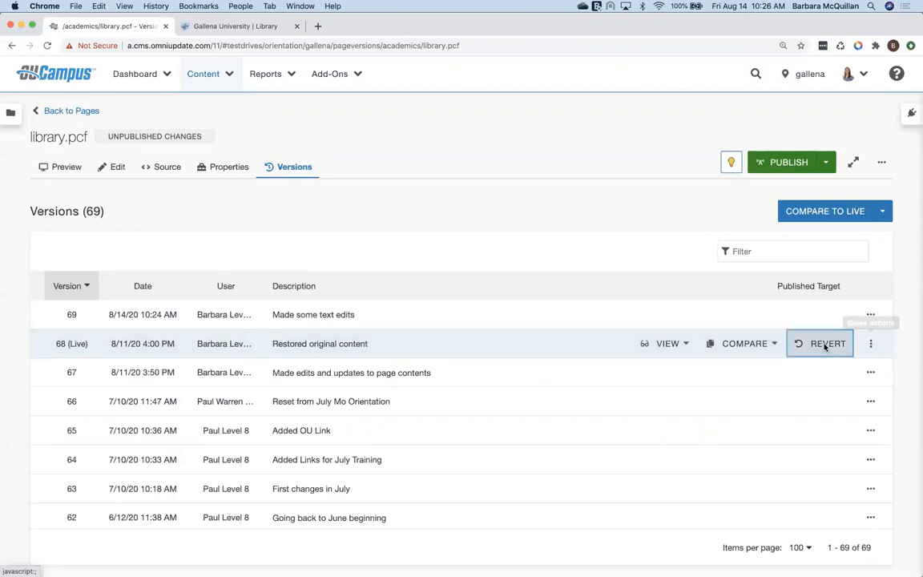
click(602, 370)
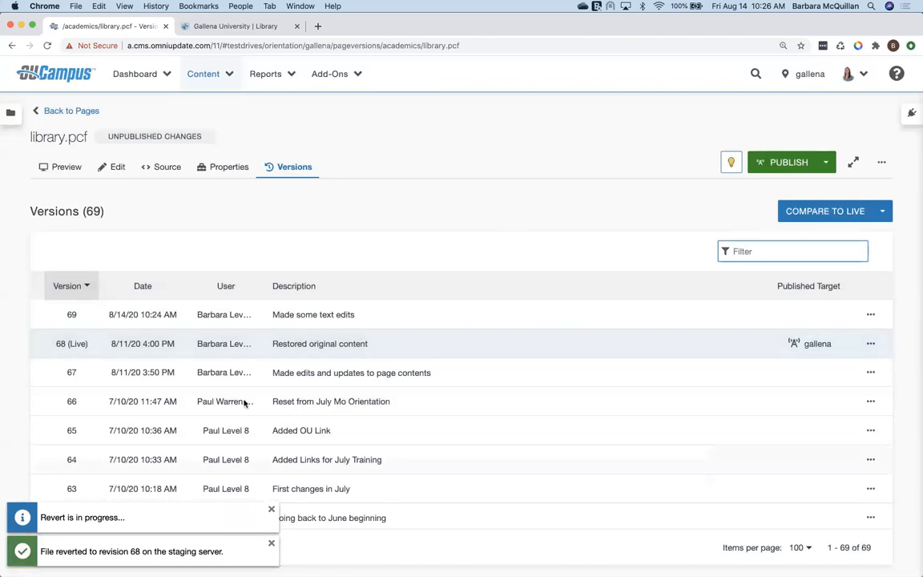
click(114, 167)
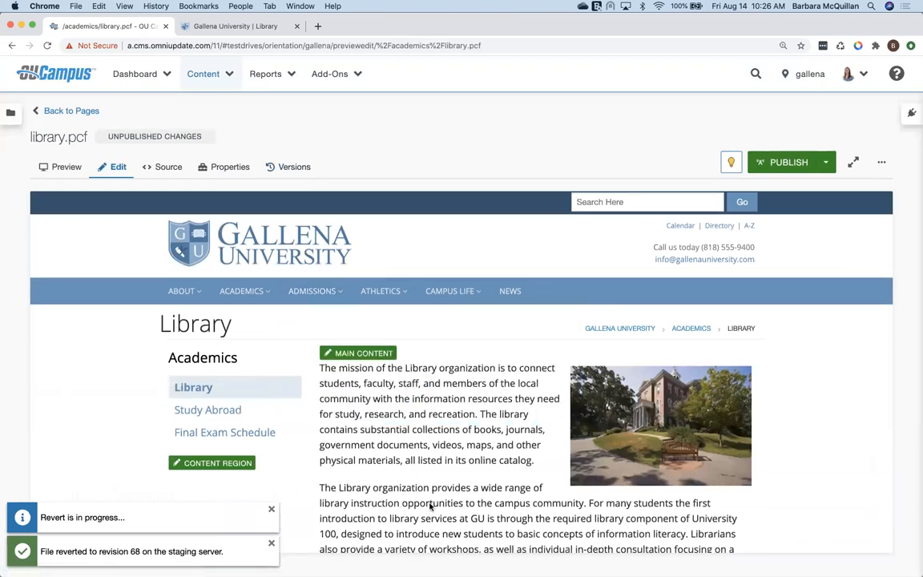
scroll(430, 507, down, 5)
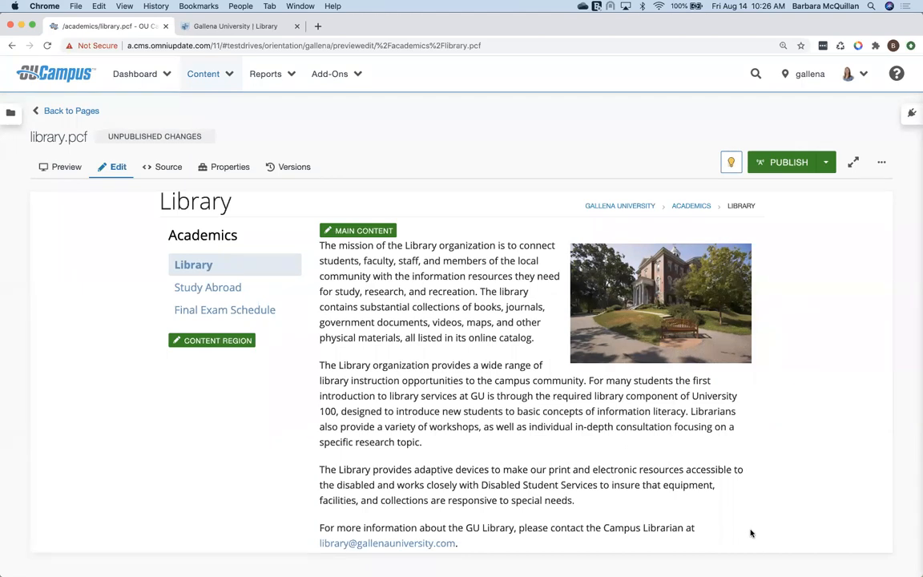
click(883, 164)
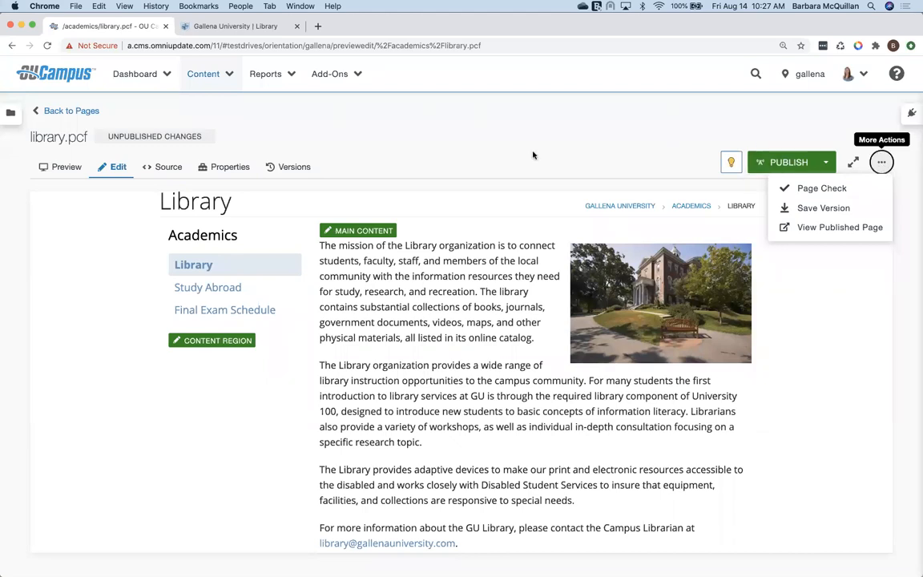
click(297, 167)
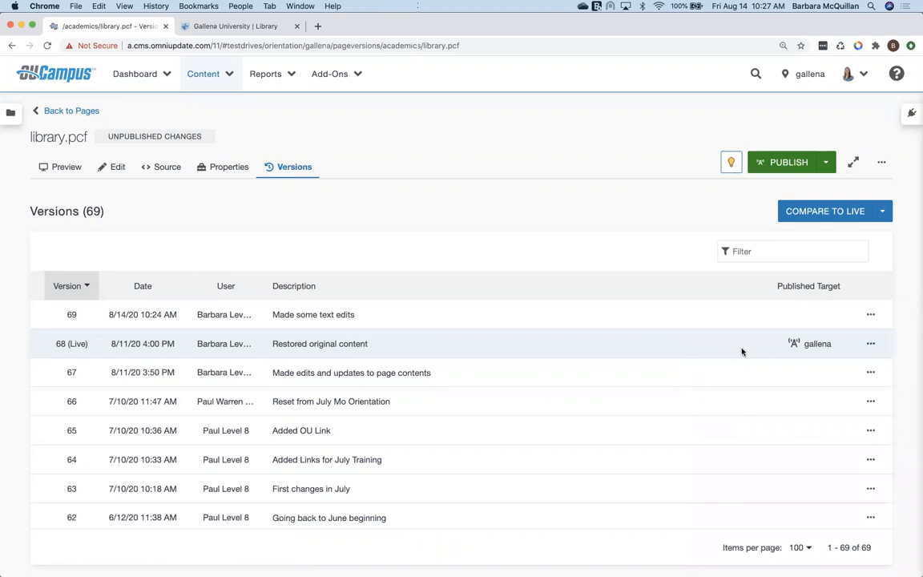
click(871, 344)
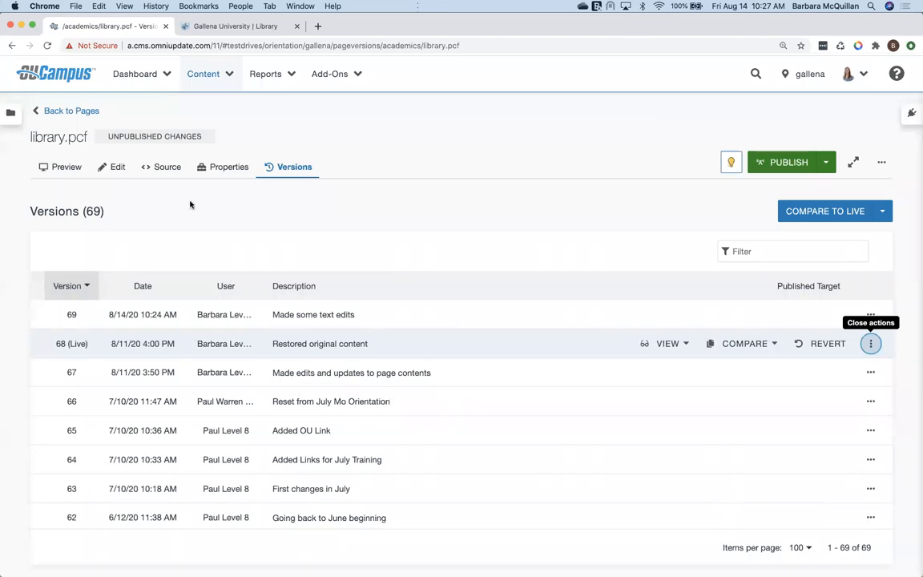
Step: Make the word "mission" bold in the first paragraph of the Main Content region and save the page
click(117, 170)
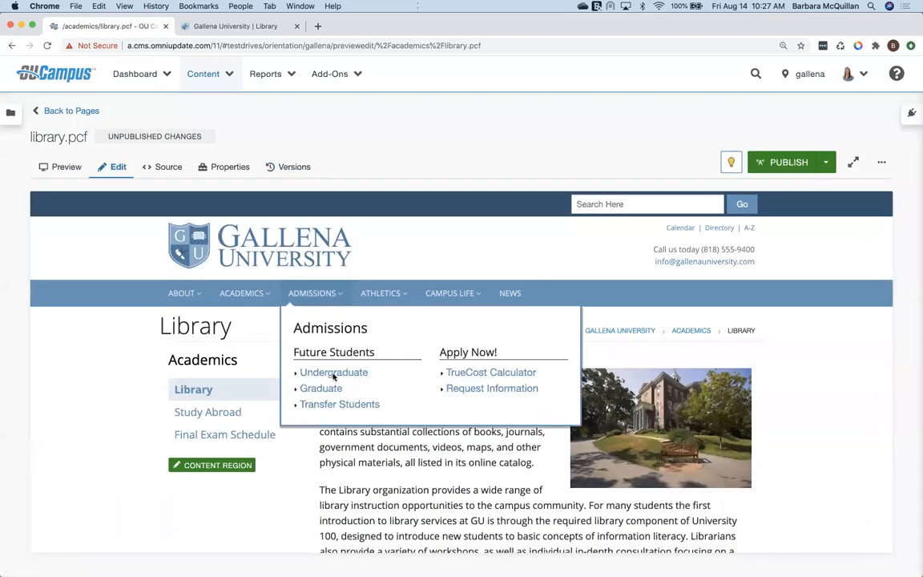
click(358, 355)
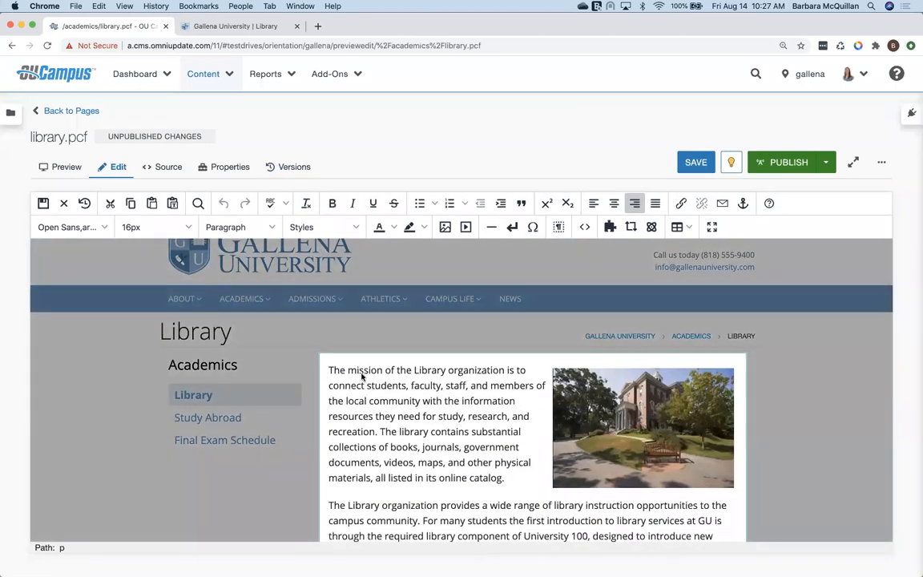
double_click(361, 374)
key(super+b)
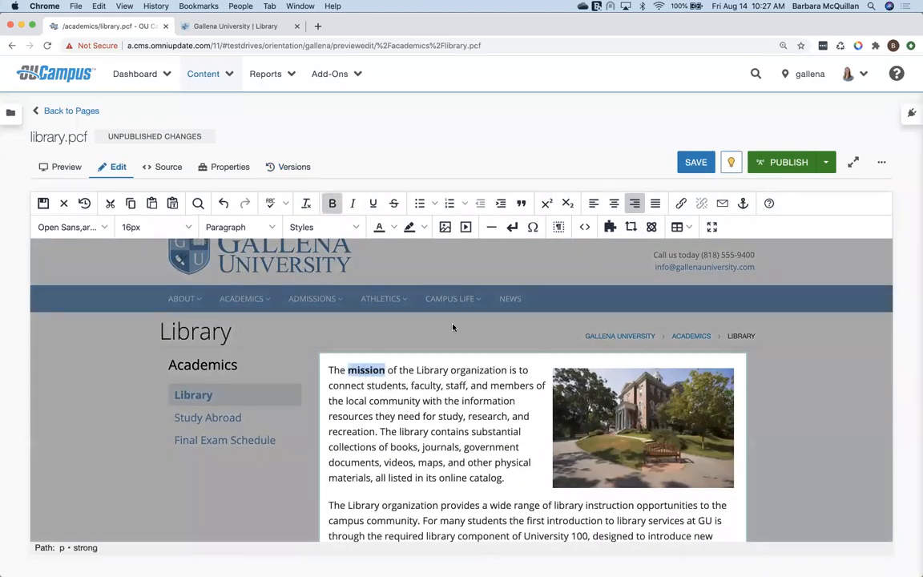
click(696, 163)
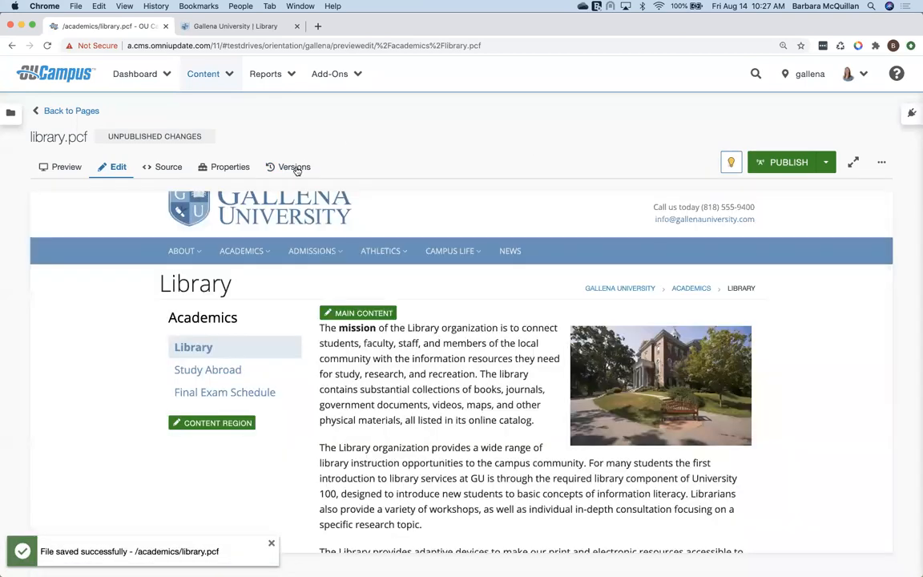
Step: Run a page comparison against live version 68 to examine how the bold formatting of "mission" is marked
click(297, 169)
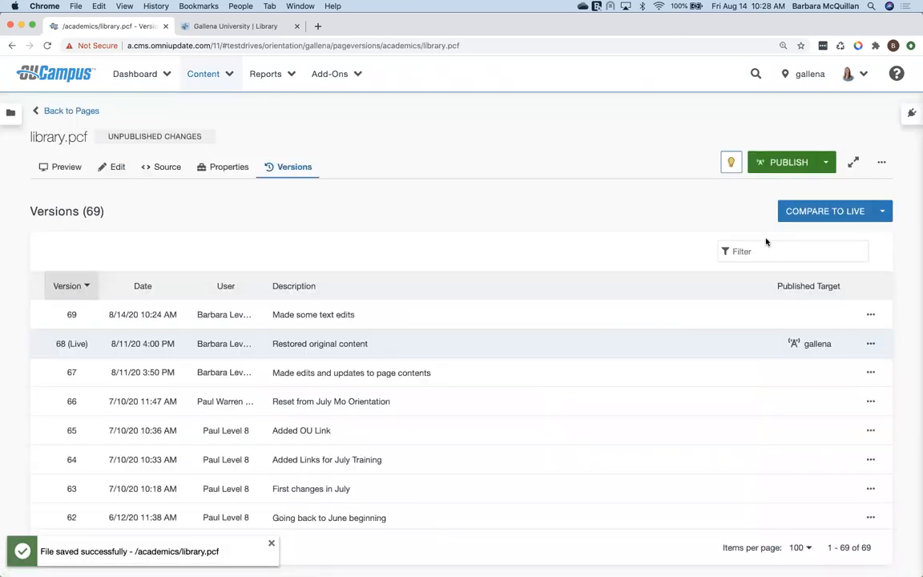
click(870, 344)
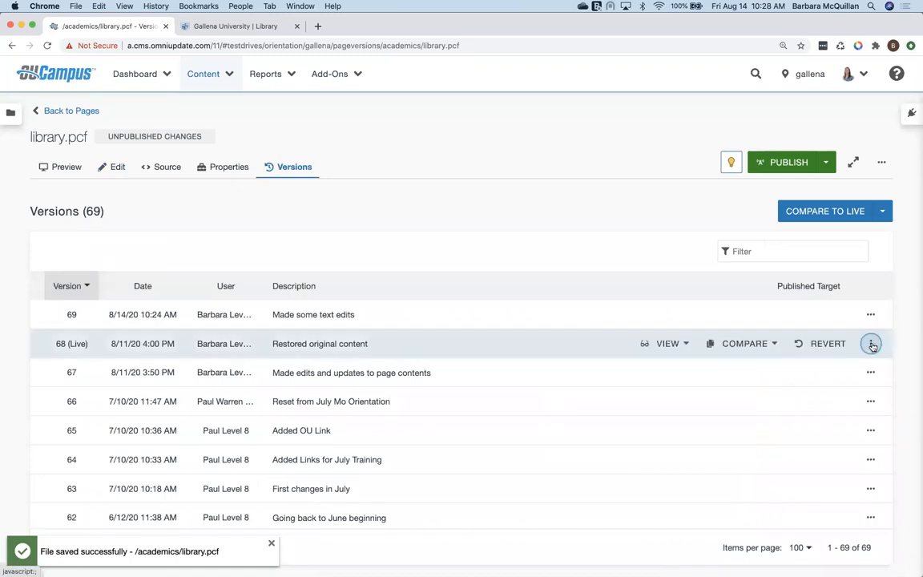
click(746, 344)
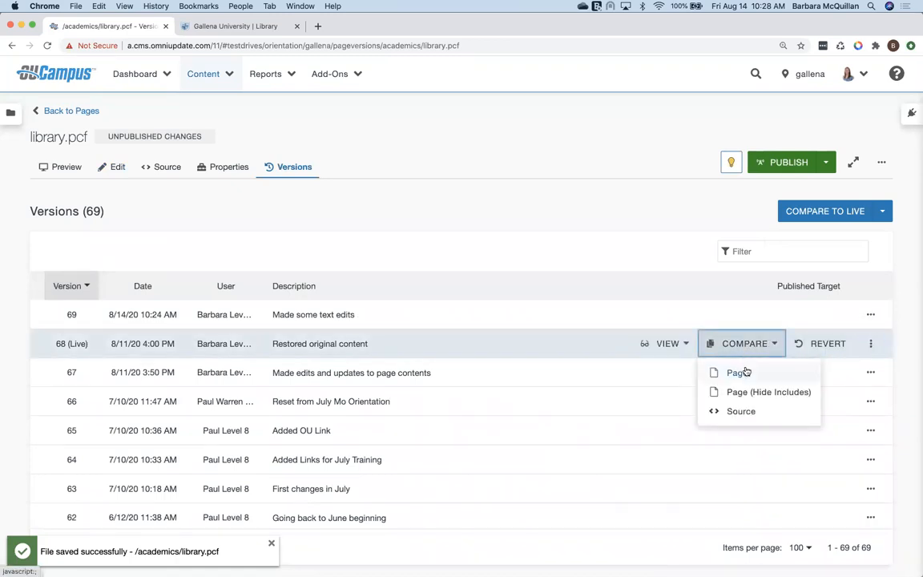
click(739, 373)
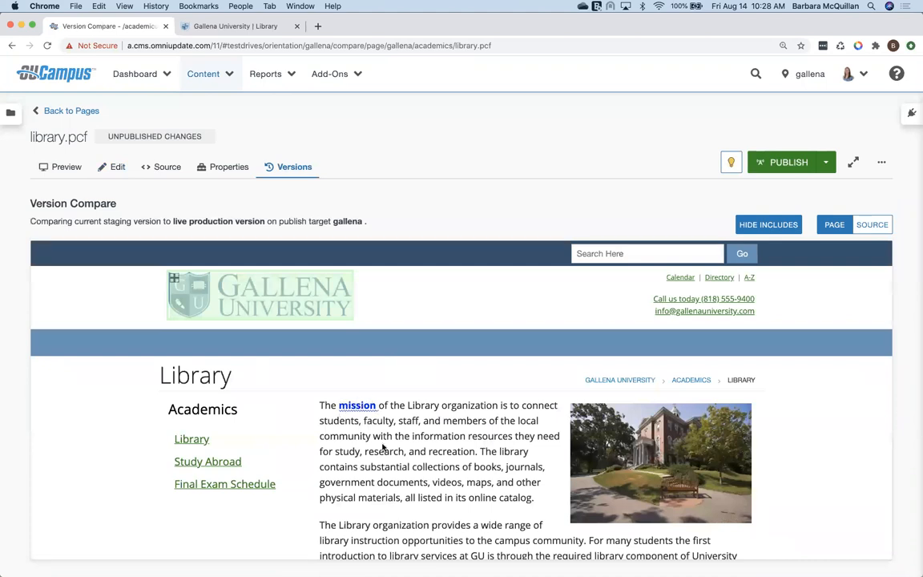
scroll(382, 447, down, 2)
scroll(383, 447, down, 2)
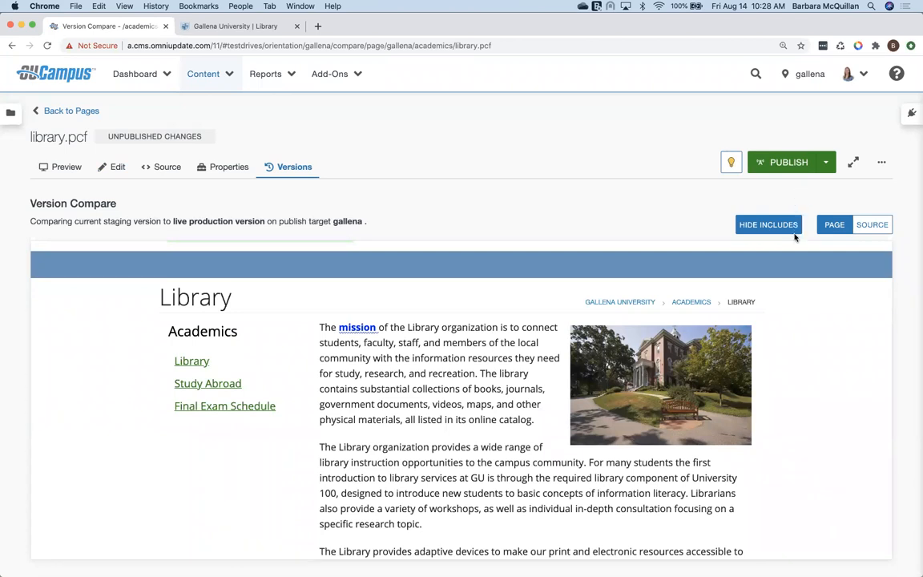
Step: Open the Main Content region of library.pcf for editing and start inserting an image at the beginning of the second paragraph
click(118, 167)
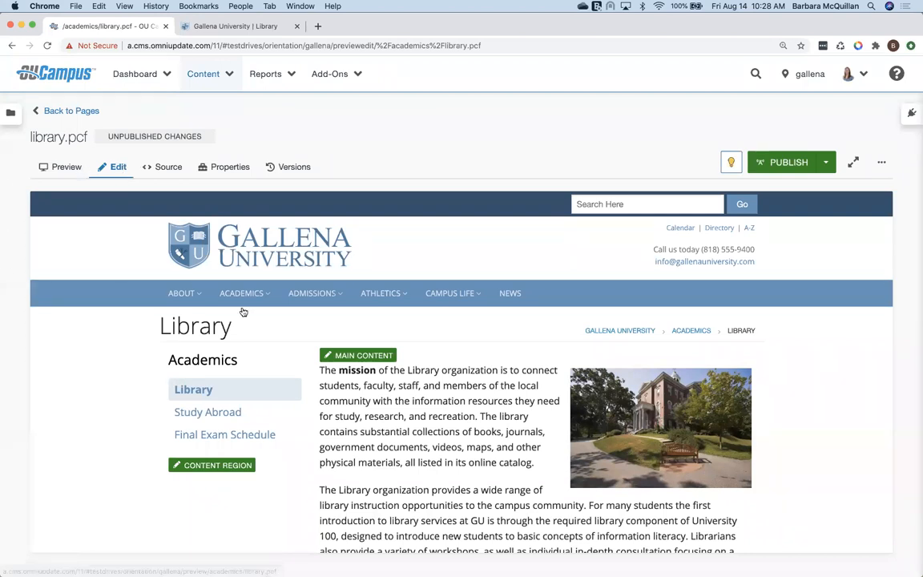
click(363, 356)
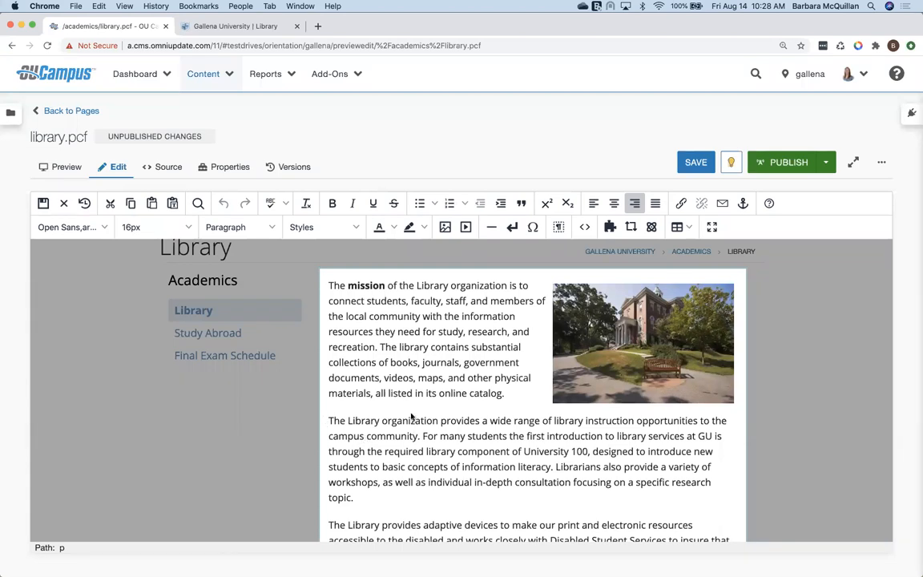
click(641, 325)
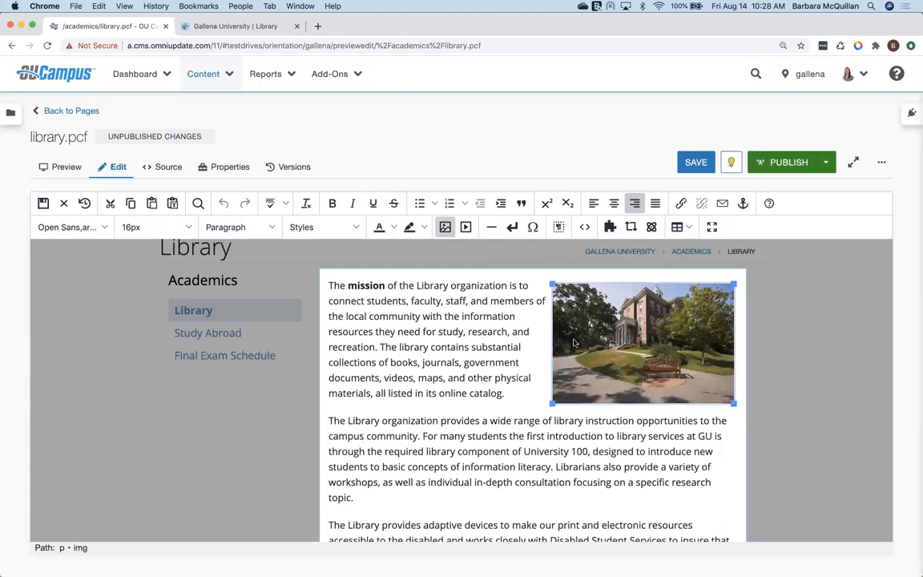
click(330, 425)
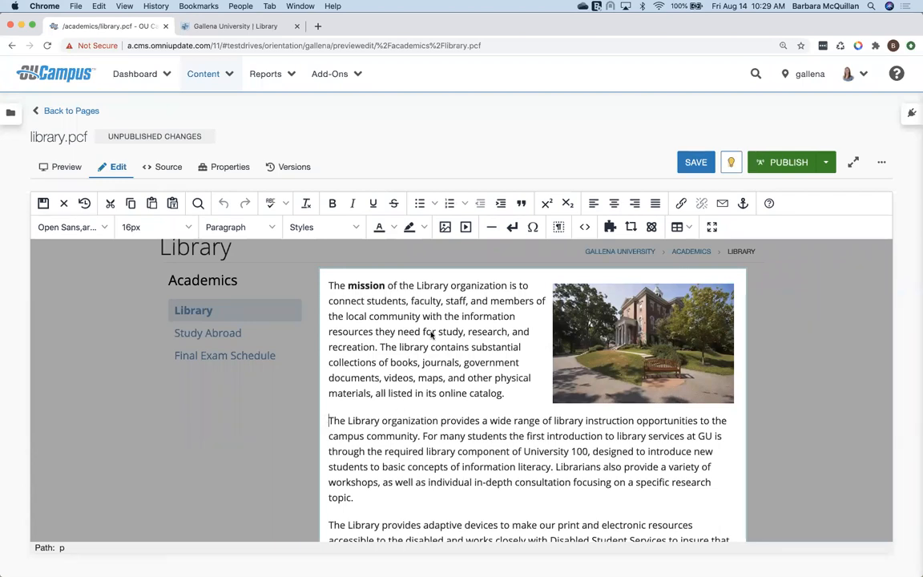
click(445, 228)
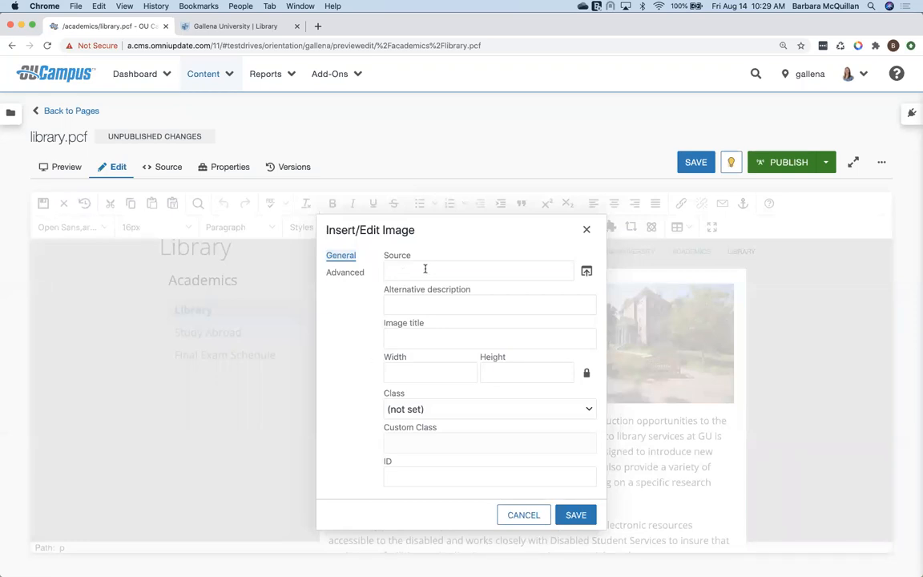
Step: Choose media.jpg from the _resources/images/campus folder as the image source and check its source reference
click(589, 272)
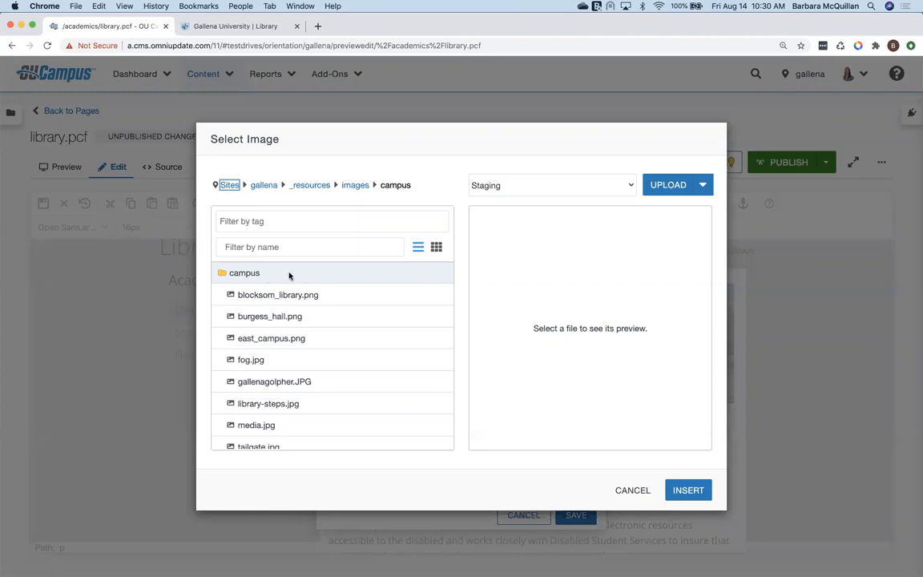
scroll(295, 401, down, 3)
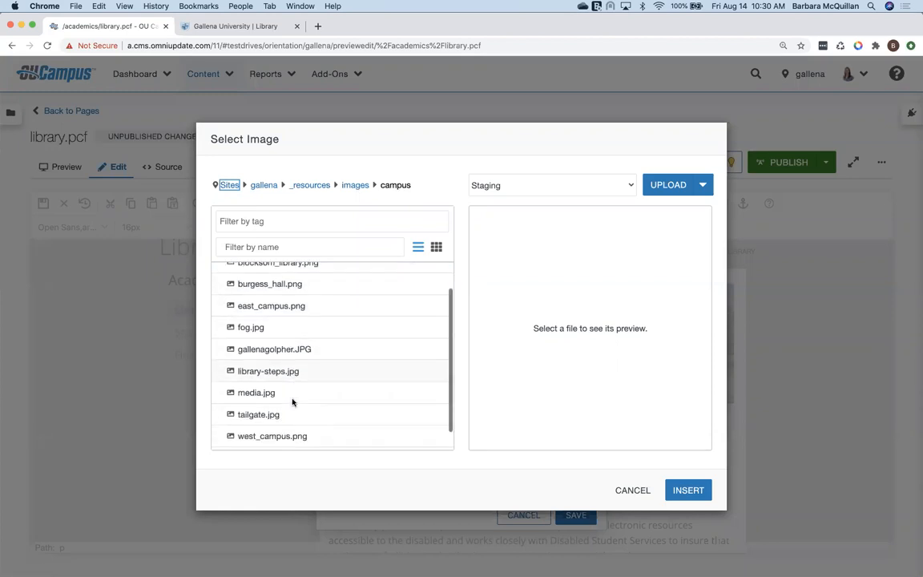
scroll(294, 403, up, 3)
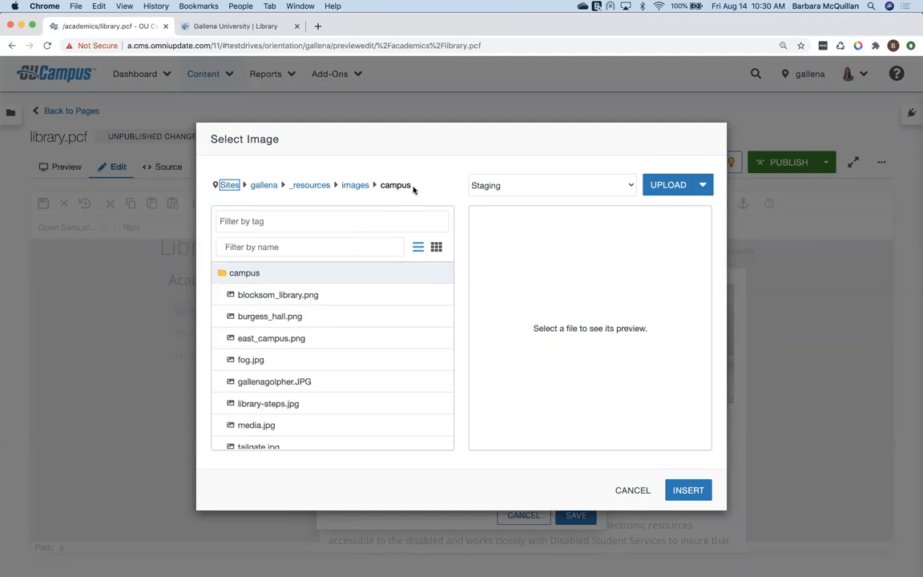
scroll(353, 399, down, 1)
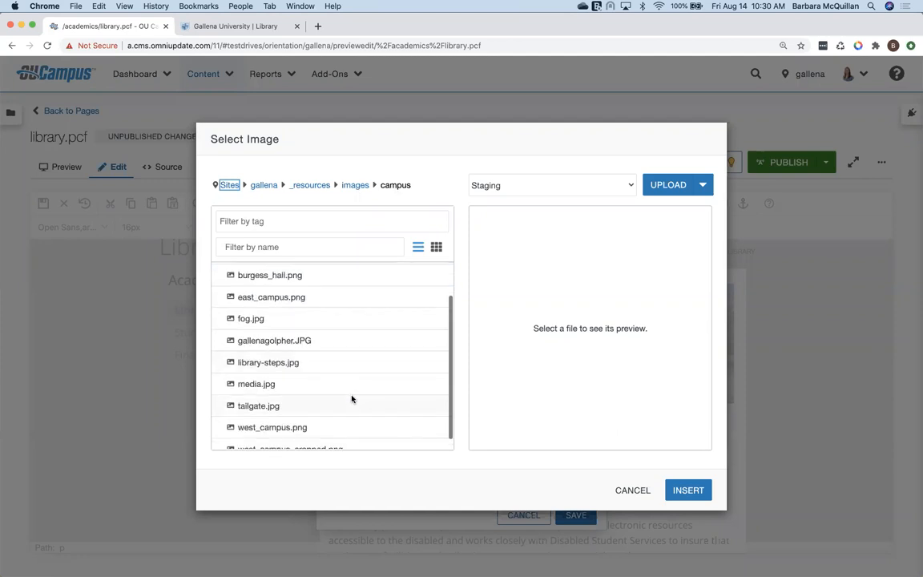
click(303, 385)
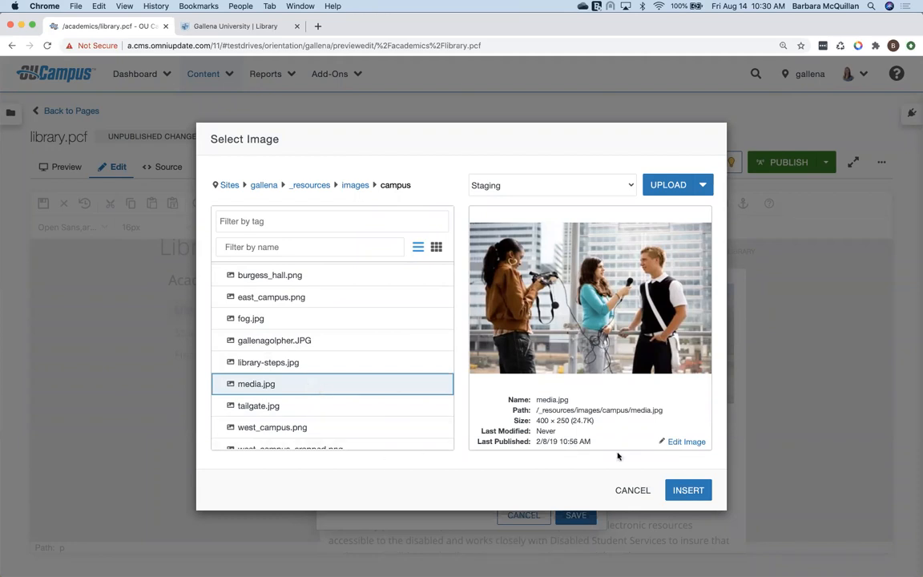
click(679, 491)
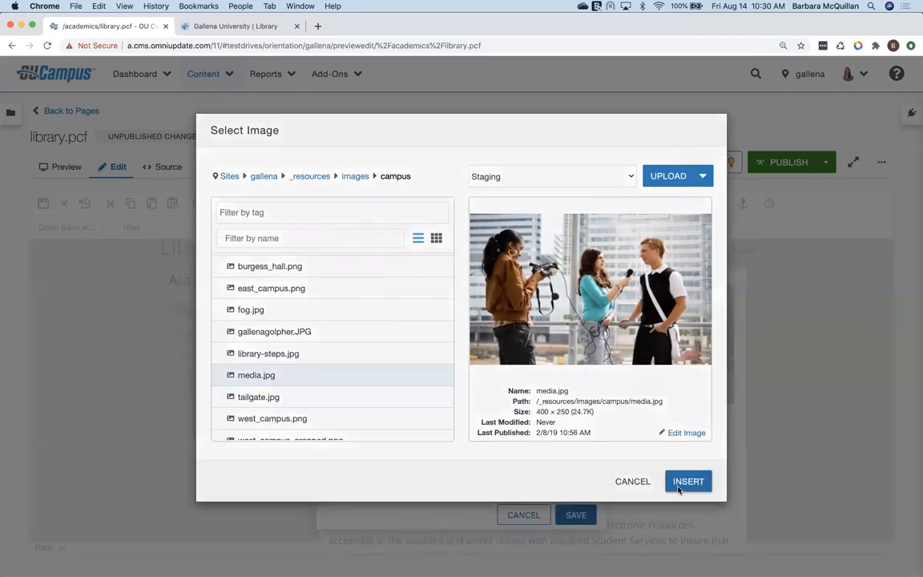
drag(466, 272, 381, 270)
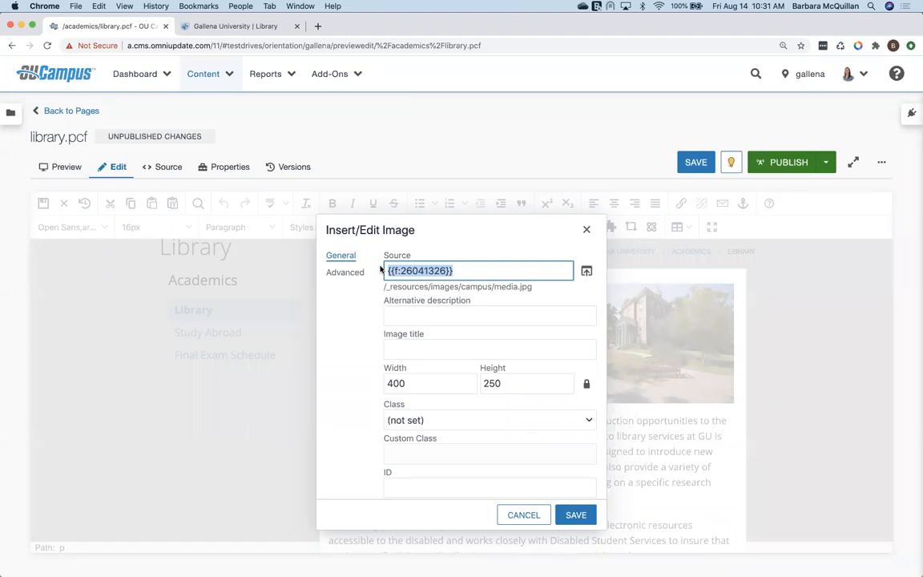
click(495, 286)
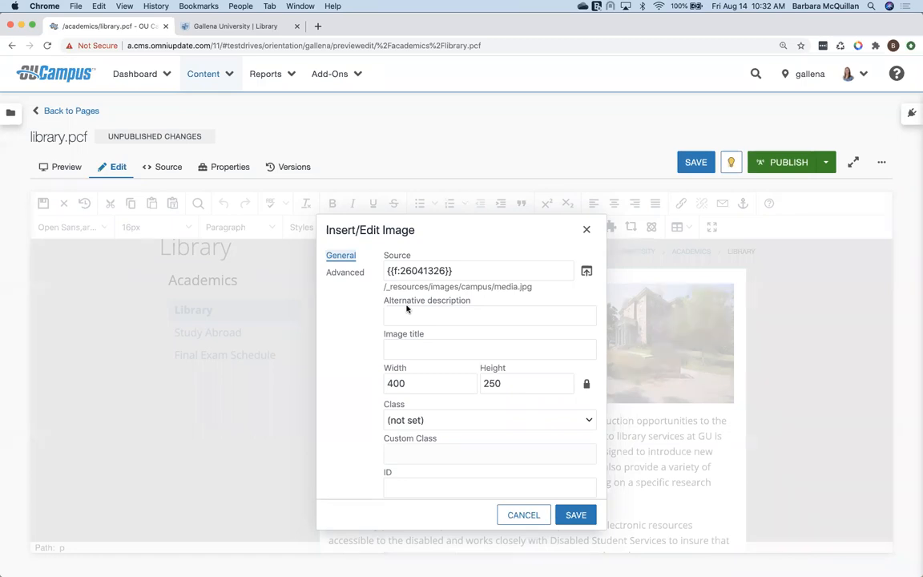
Step: Enter "Three students making a video" as the alternative description and copy the same text into the image title
click(576, 515)
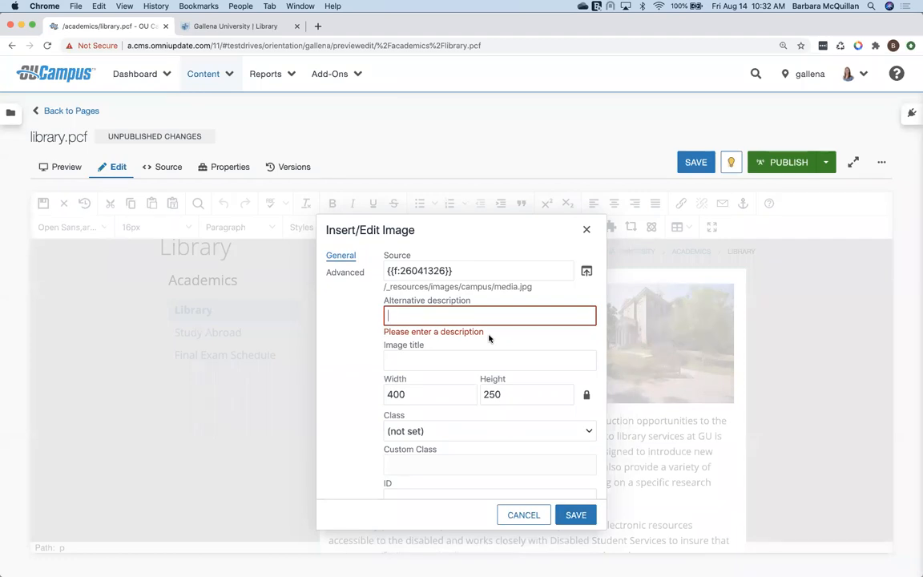
text(Th)
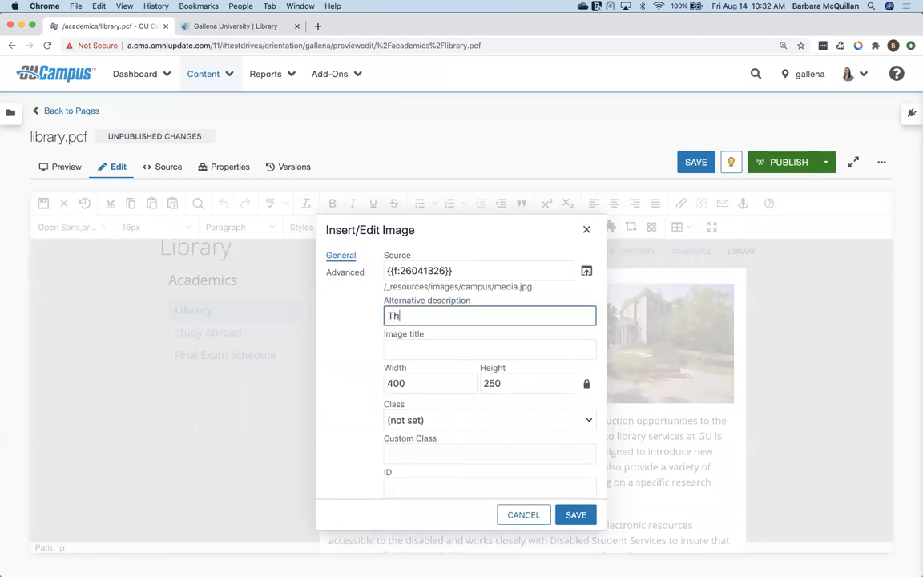
text(ree students making a )
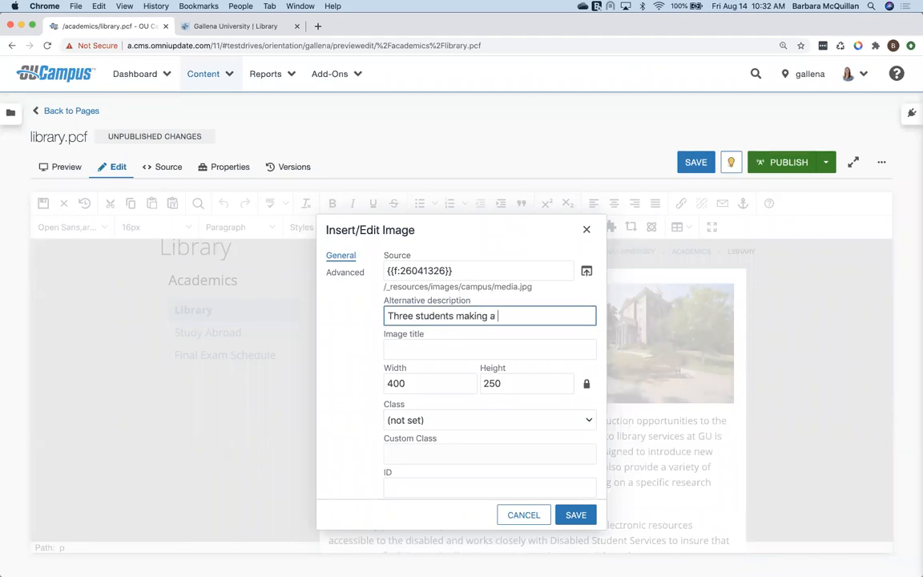
text(video)
drag(528, 316, 382, 314)
key(ctrl+c)
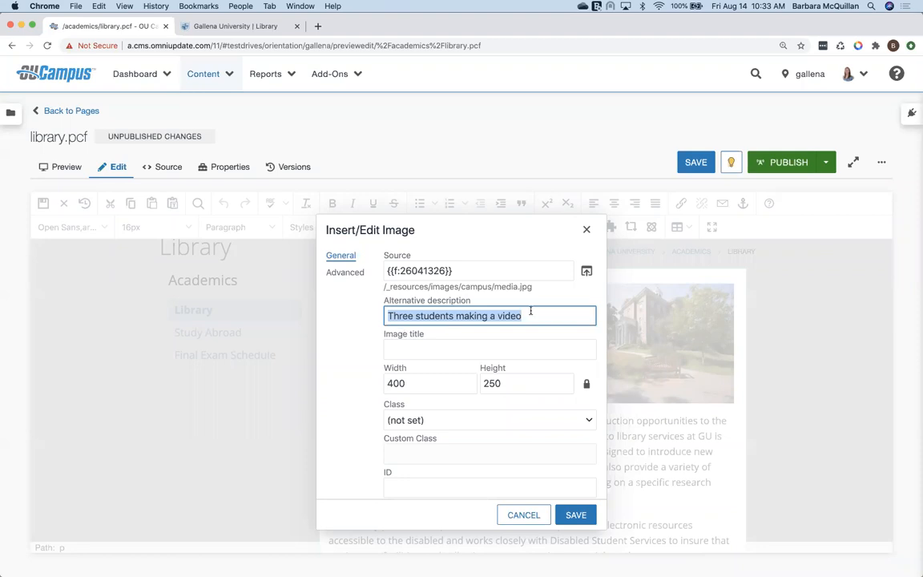
click(445, 353)
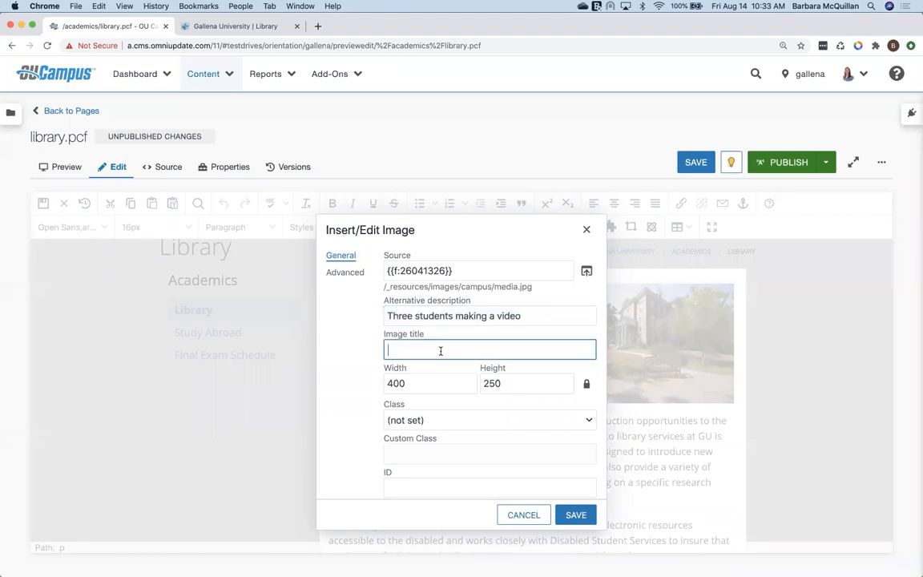
key(ctrl+v)
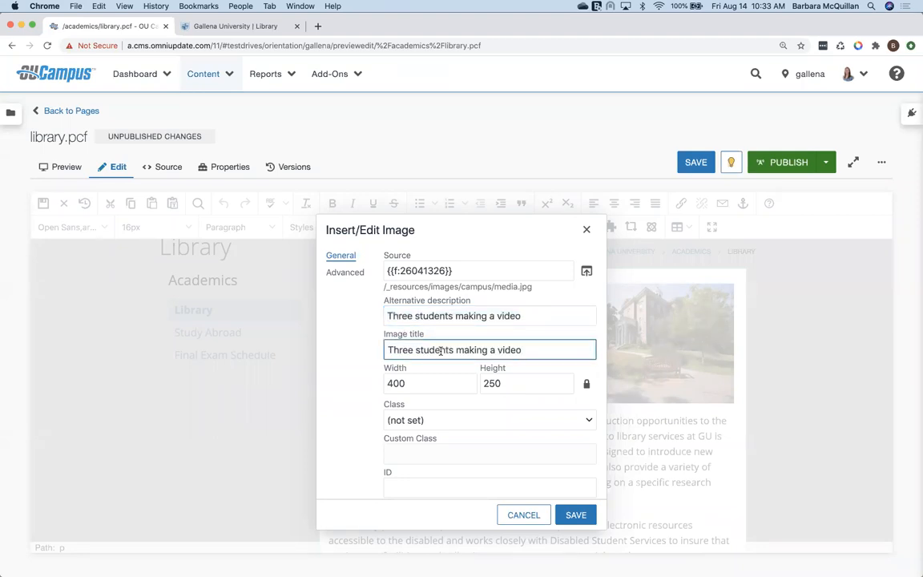
Step: Set the image width to 300 with the proportions locked
click(395, 384)
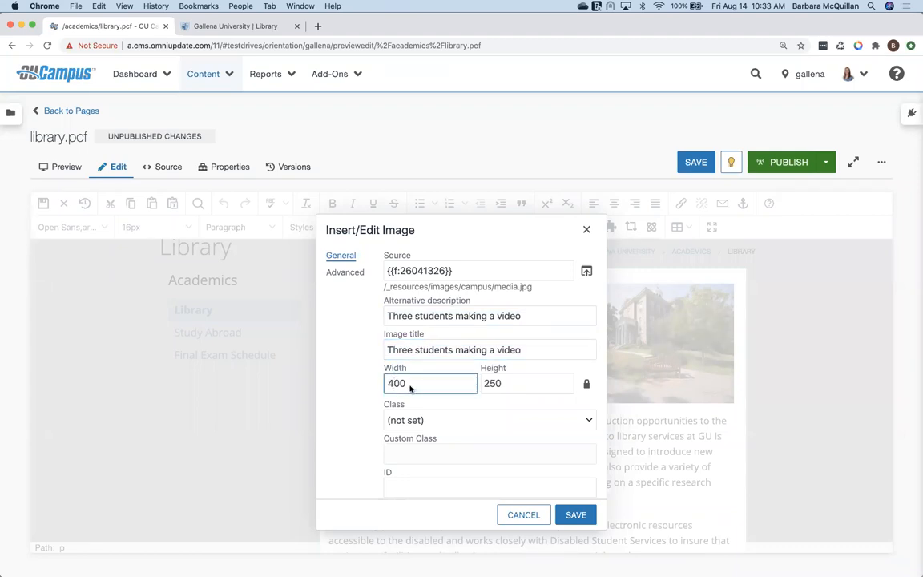
key(BackSpace)
text(3)
click(353, 420)
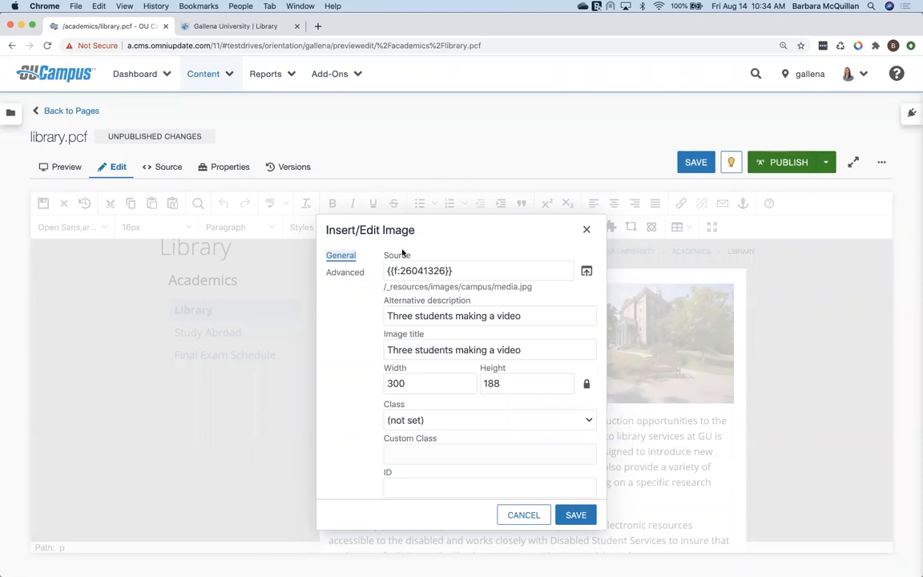
Step: Set the image's advanced alignment to Left and its horizontal space to 10
click(340, 273)
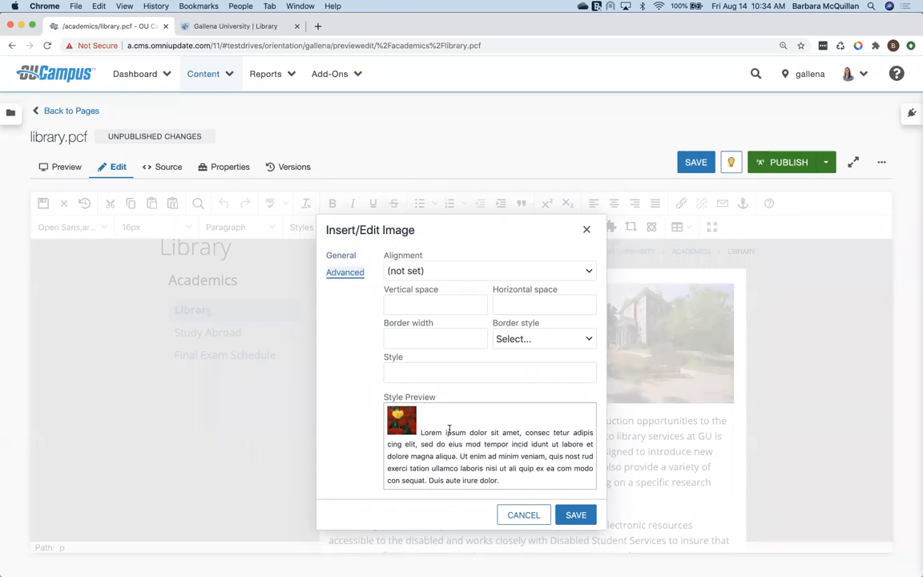
click(451, 275)
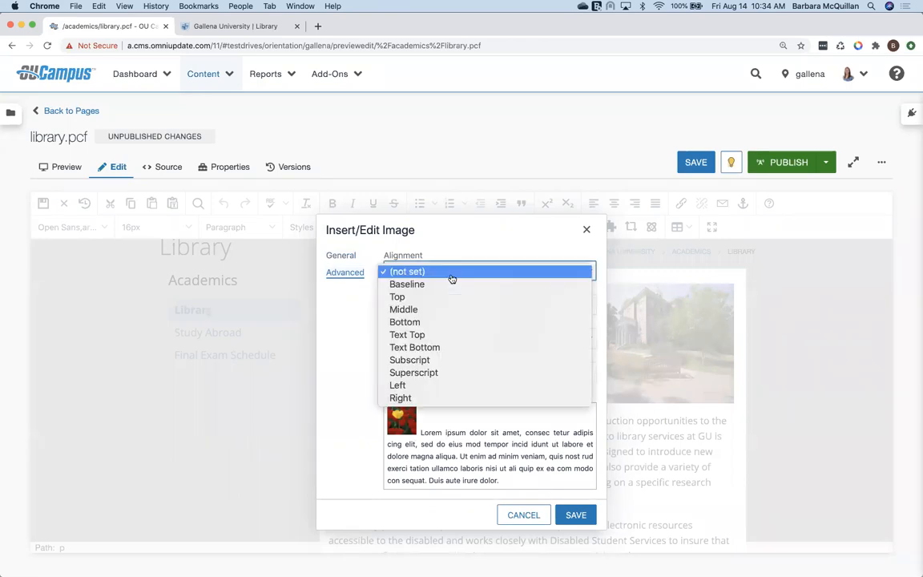
click(429, 386)
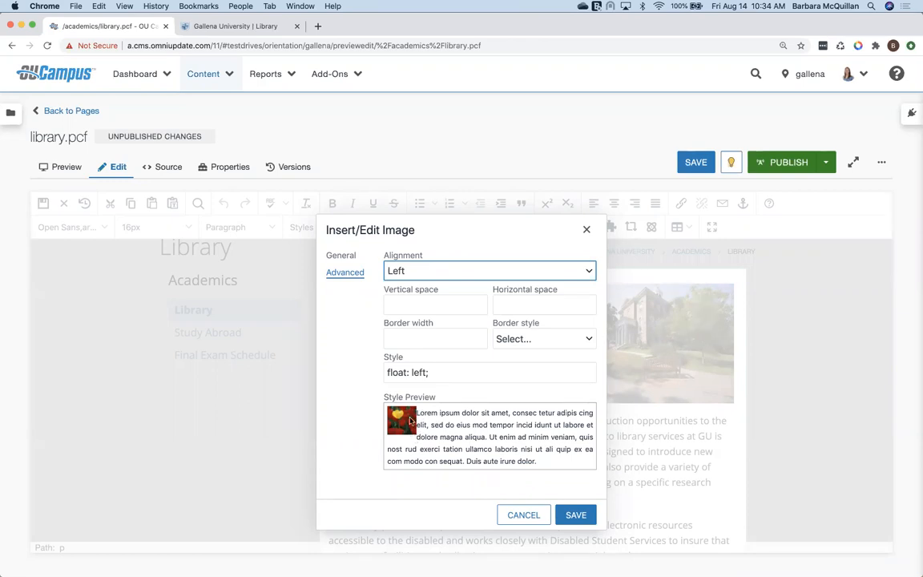
click(519, 307)
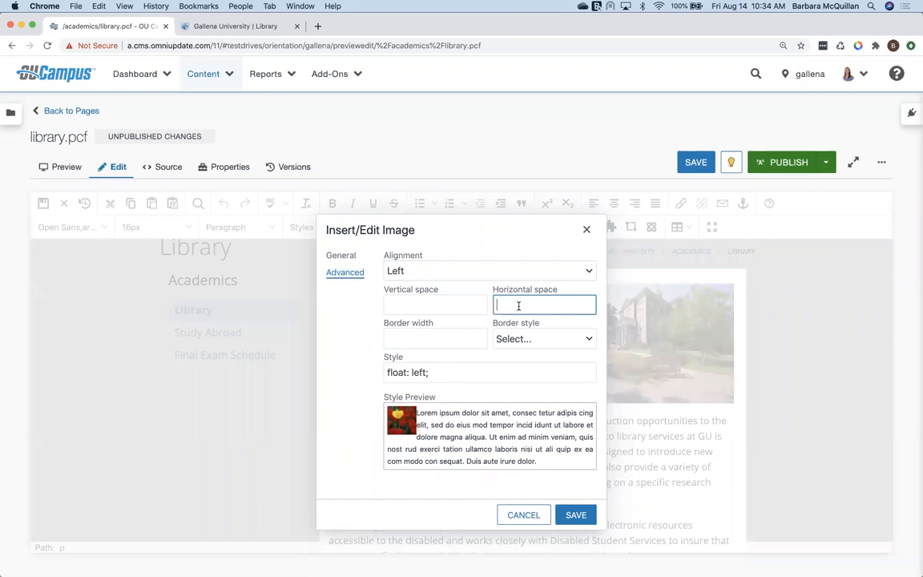
text(10)
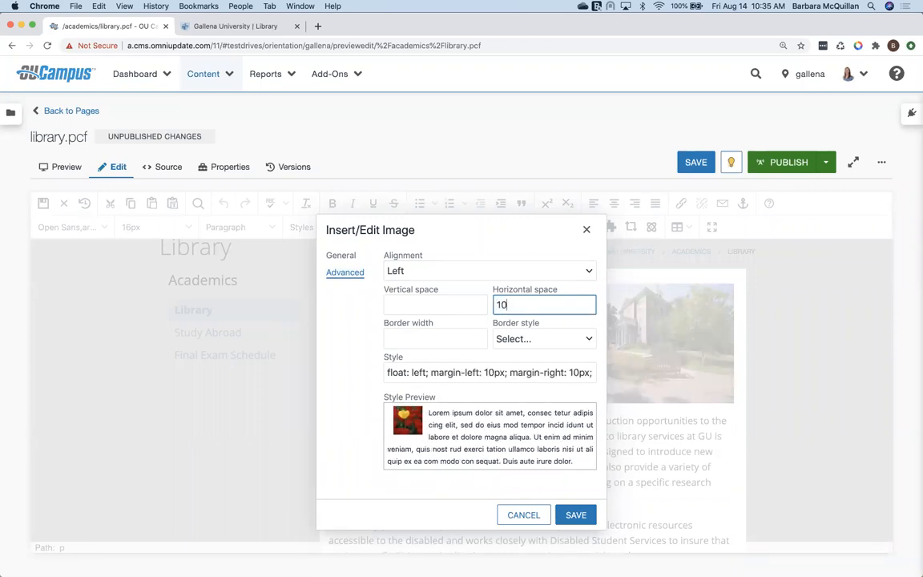
click(358, 369)
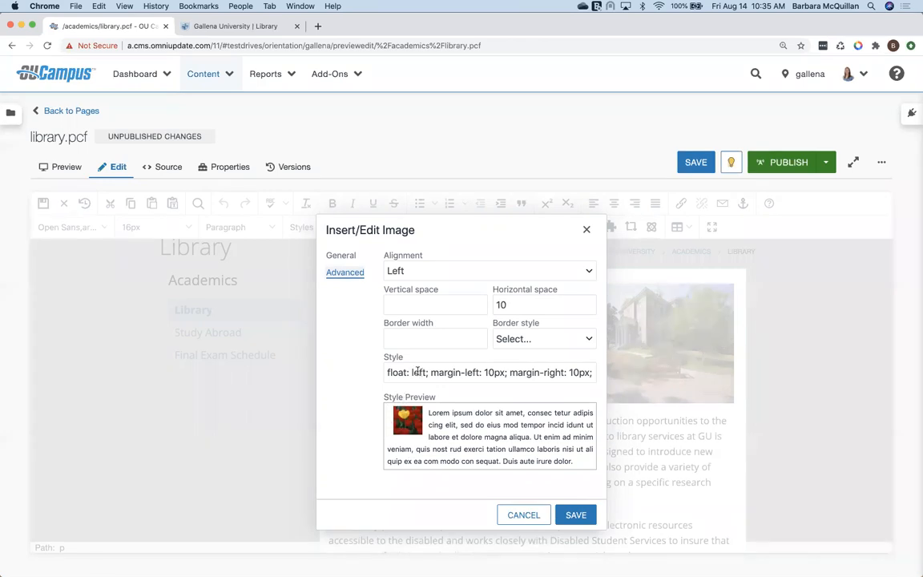
Step: Remove "margin-left: 10px;" from the image's style, keeping "float: left; margin-right: 10px;"
click(466, 373)
triple_click(467, 374)
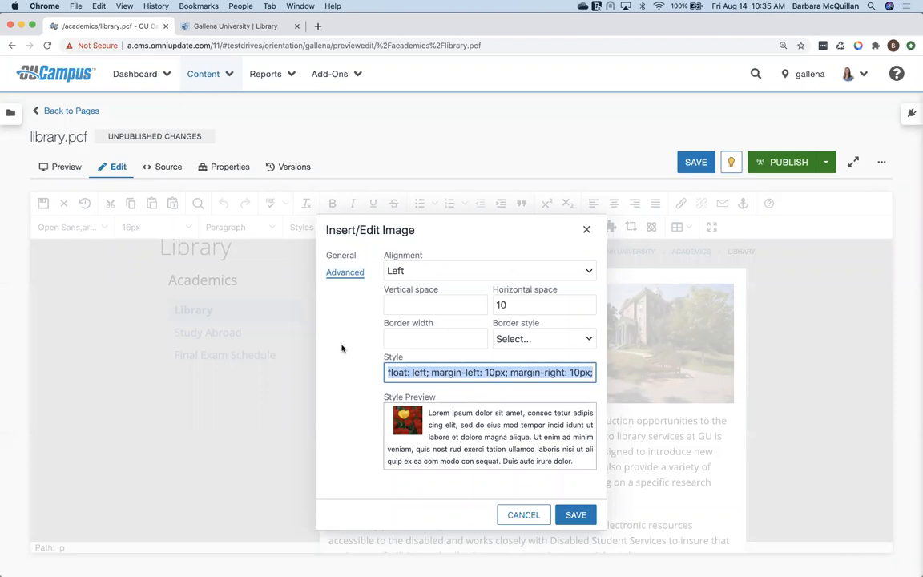
click(452, 387)
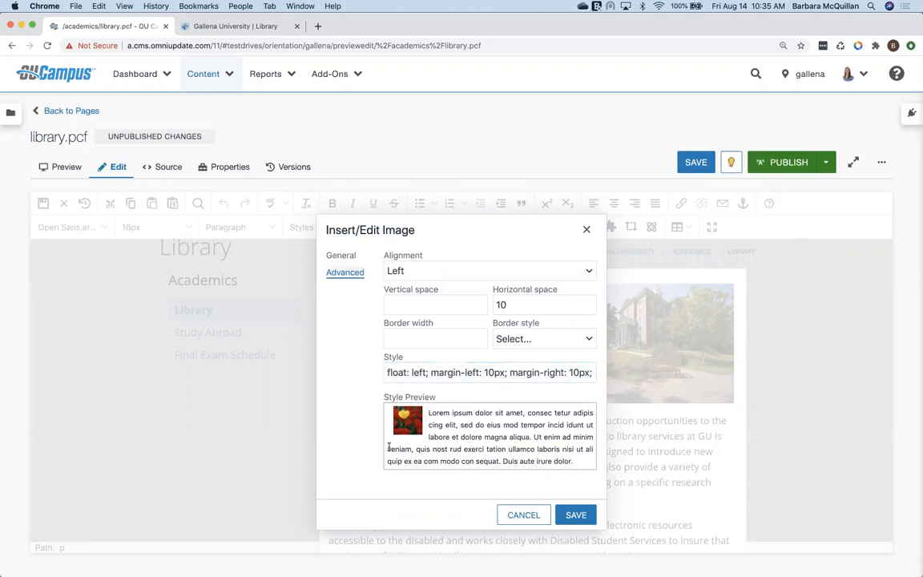
click(506, 371)
drag(511, 373, 432, 373)
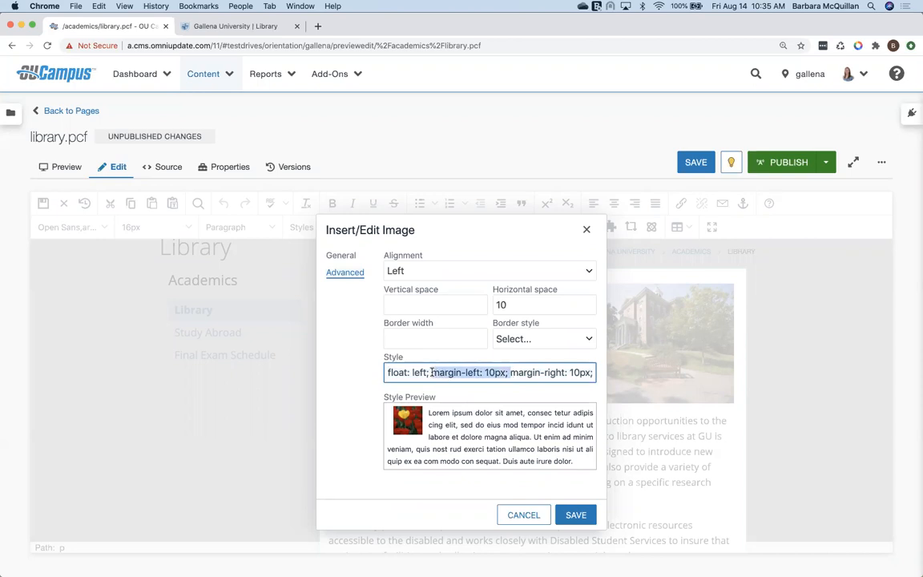
key(BackSpace)
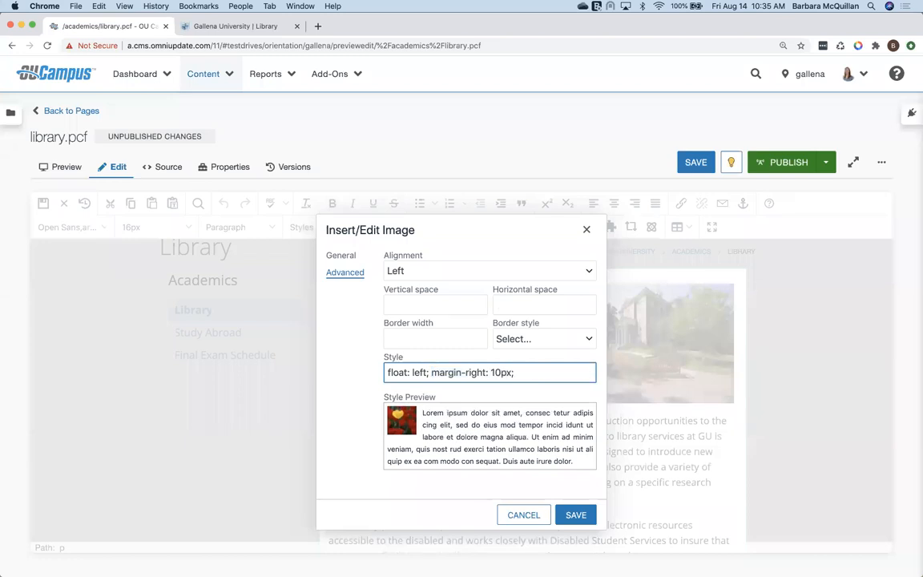
click(353, 382)
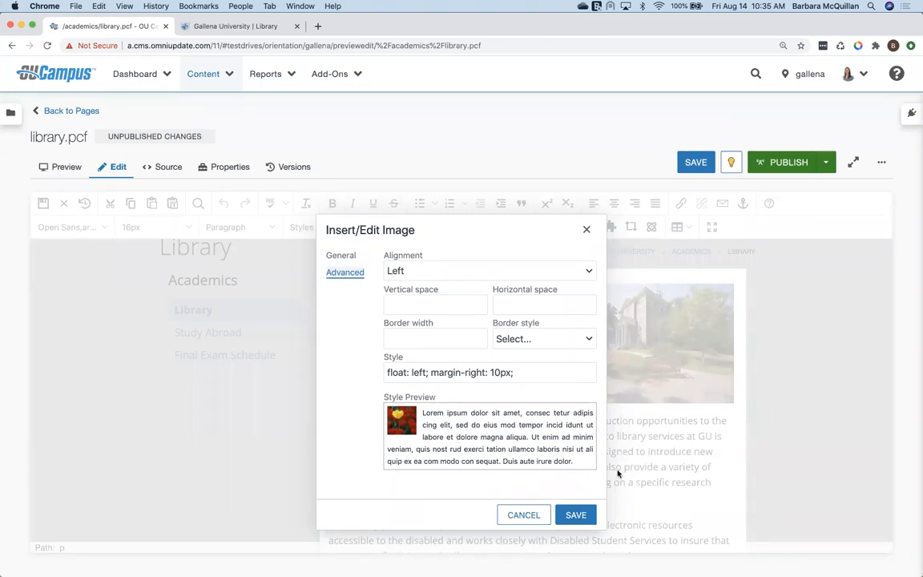
Step: Confirm the image settings to insert the picture beside the second paragraph, check the text wrapping and deselect the image
click(574, 517)
scroll(474, 489, down, 1)
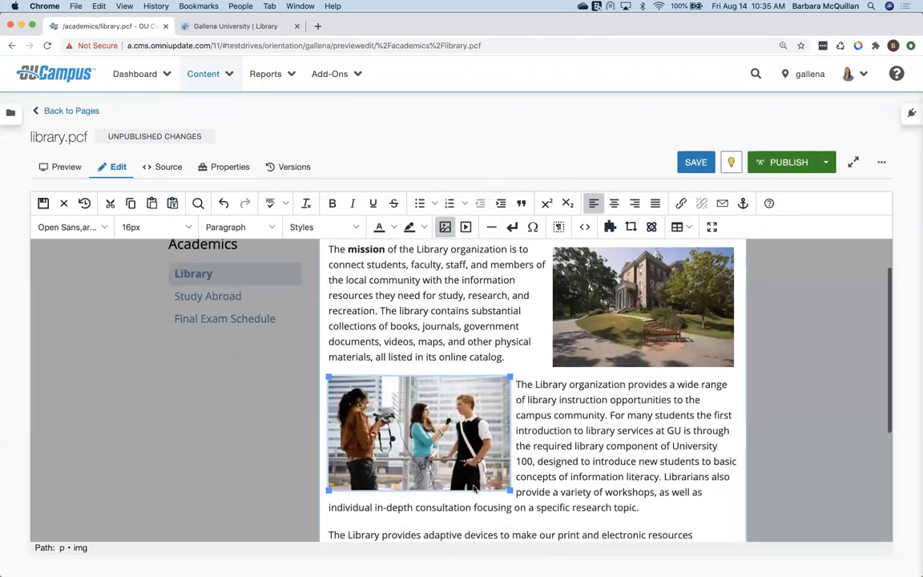
scroll(521, 473, down, 1)
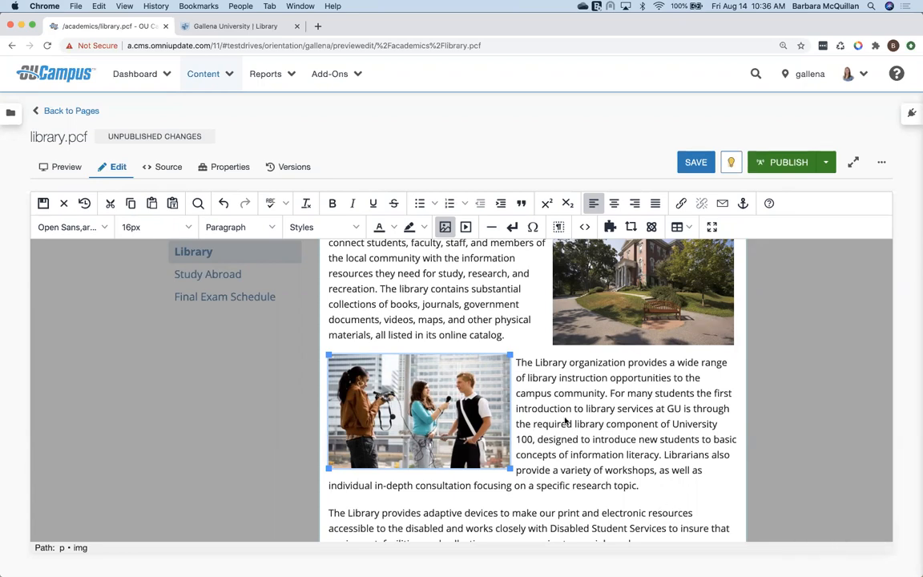
click(577, 439)
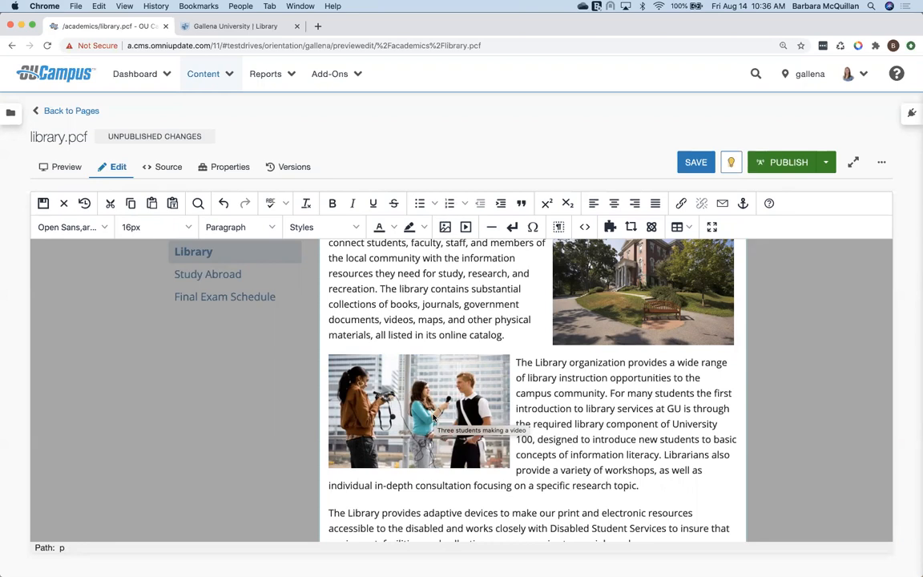
Step: Set the width of the inserted students image to 350 with the proportions locked and save the image settings
click(494, 433)
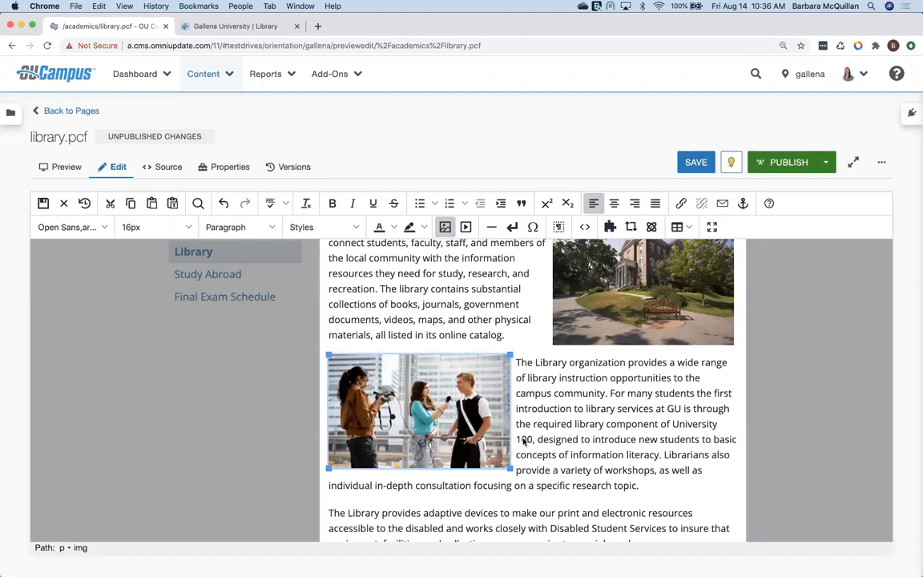
click(445, 229)
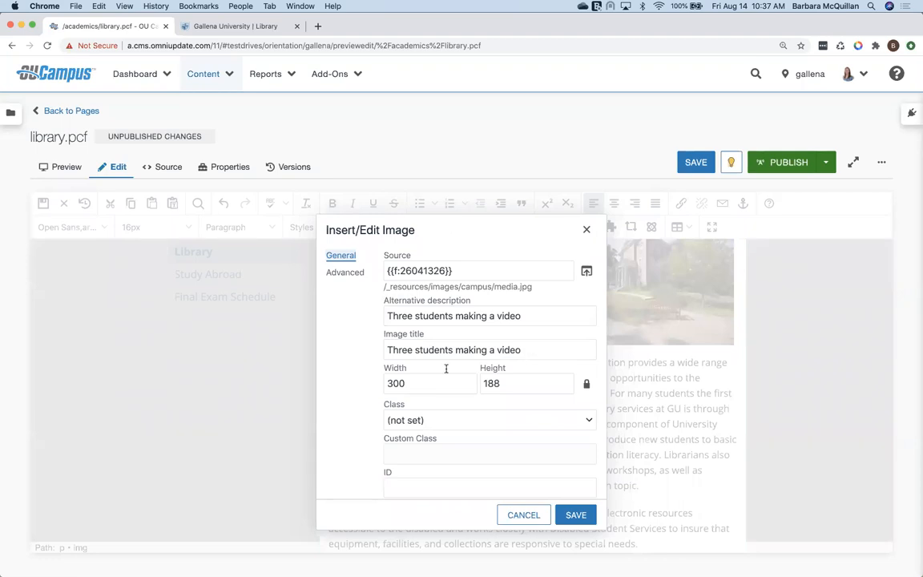
click(396, 383)
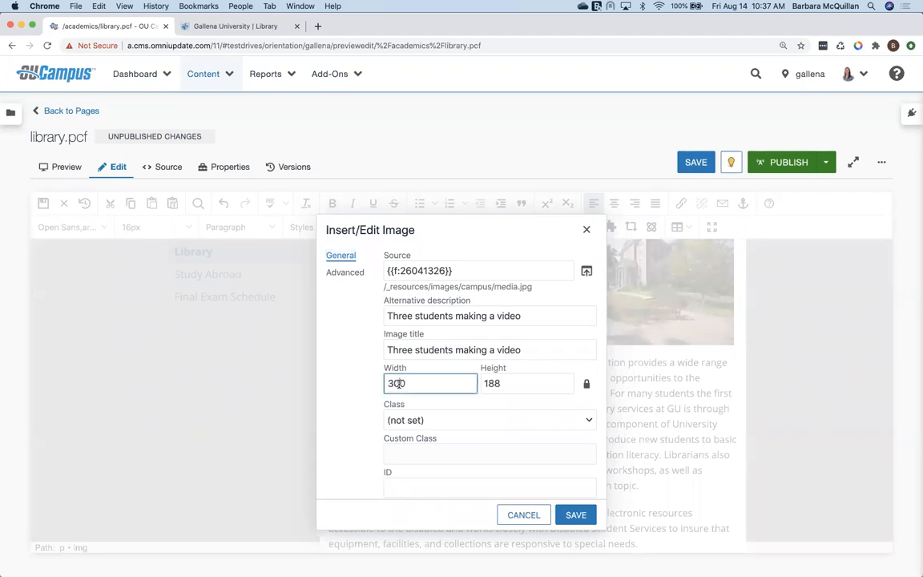
key(BackSpace)
text(5)
click(350, 427)
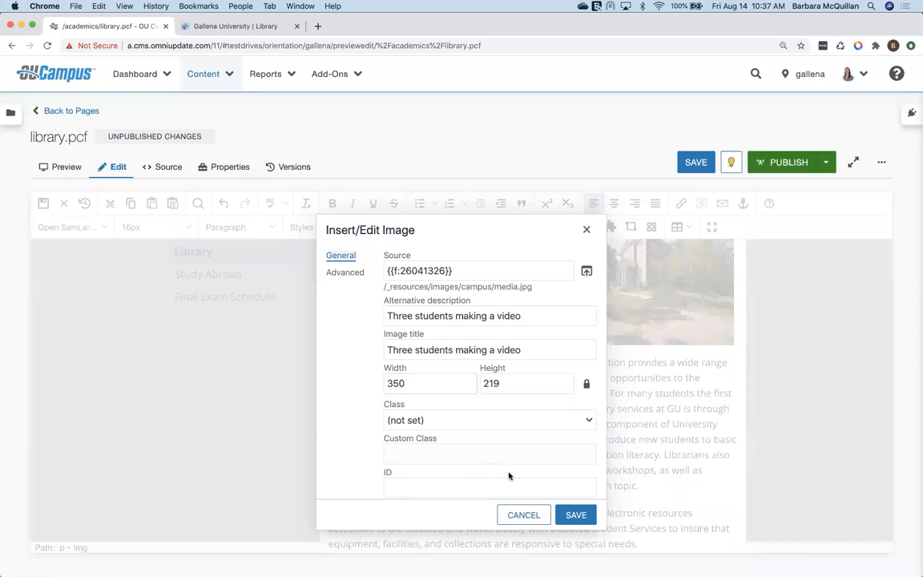
click(576, 515)
Step: Enlarge the students image freehand by its corner to about 70 percent of the text column's width
scroll(610, 476, down, 1)
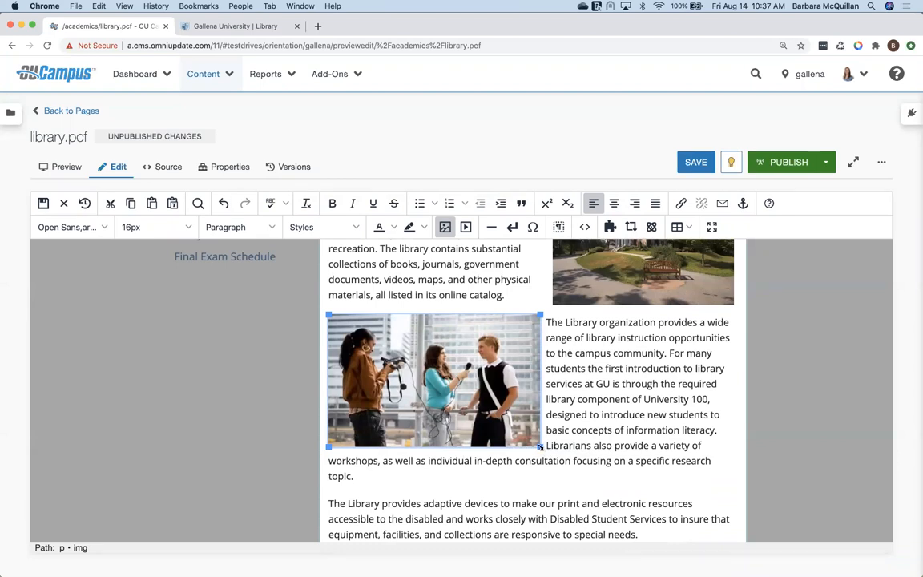
drag(540, 447, 628, 500)
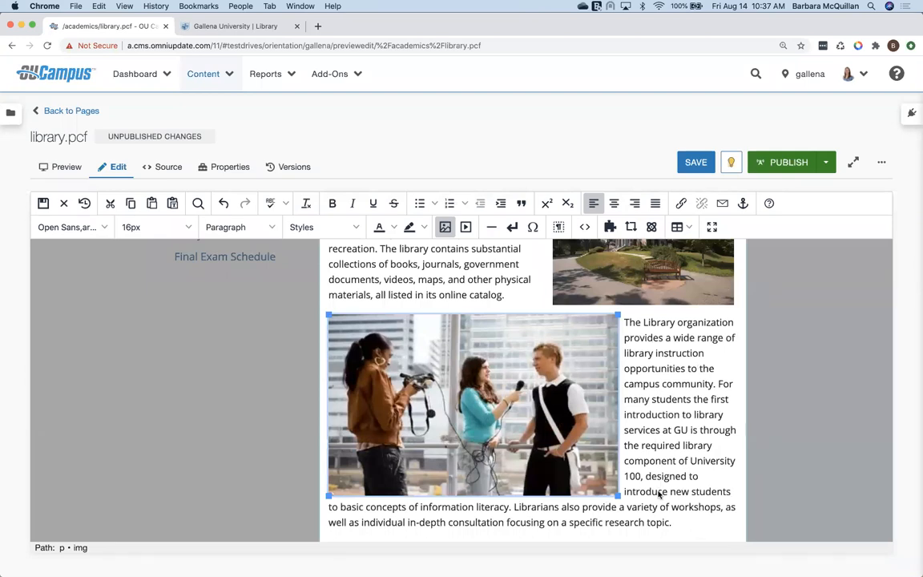
Step: Add an empty paragraph before "The Library provides adaptive devices" and place the text cursor in it
scroll(678, 490, down, 4)
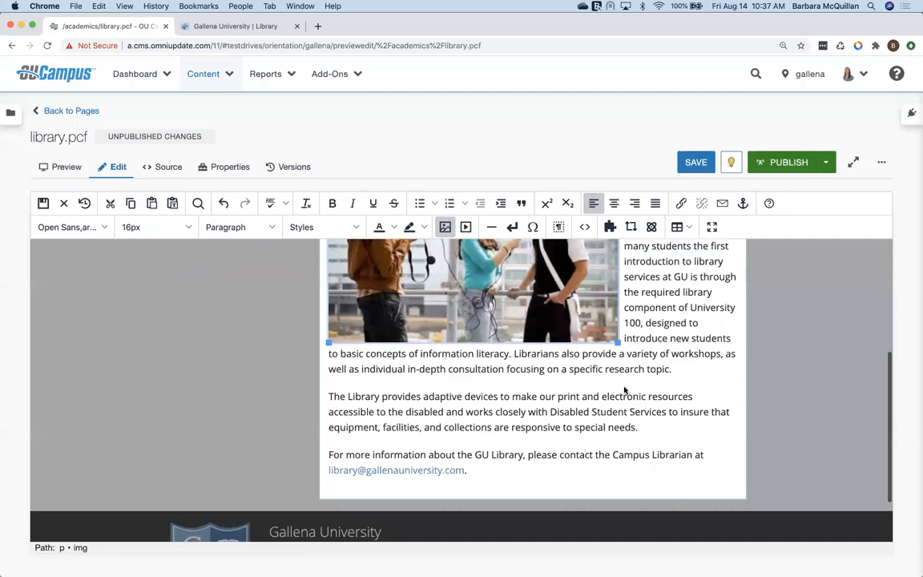
scroll(624, 390, up, 3)
scroll(624, 389, down, 2)
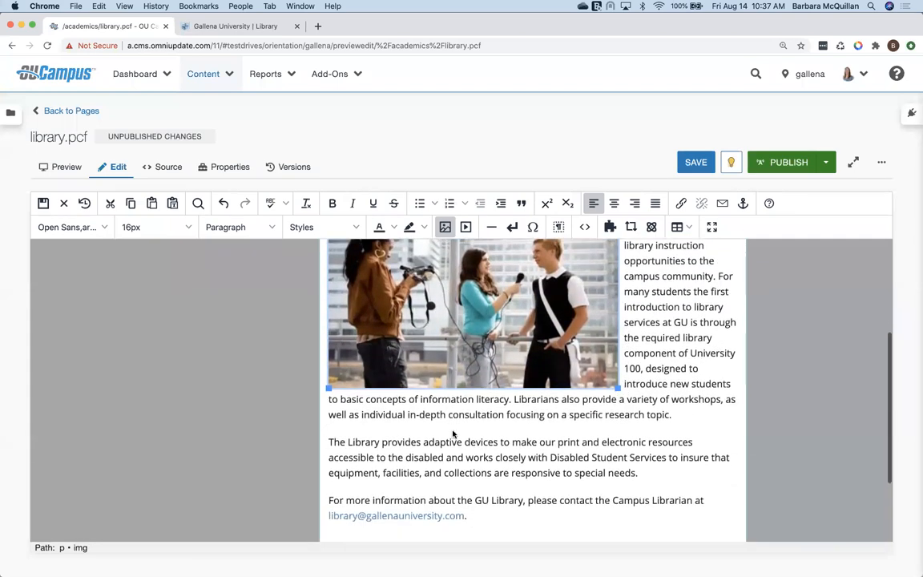
click(331, 439)
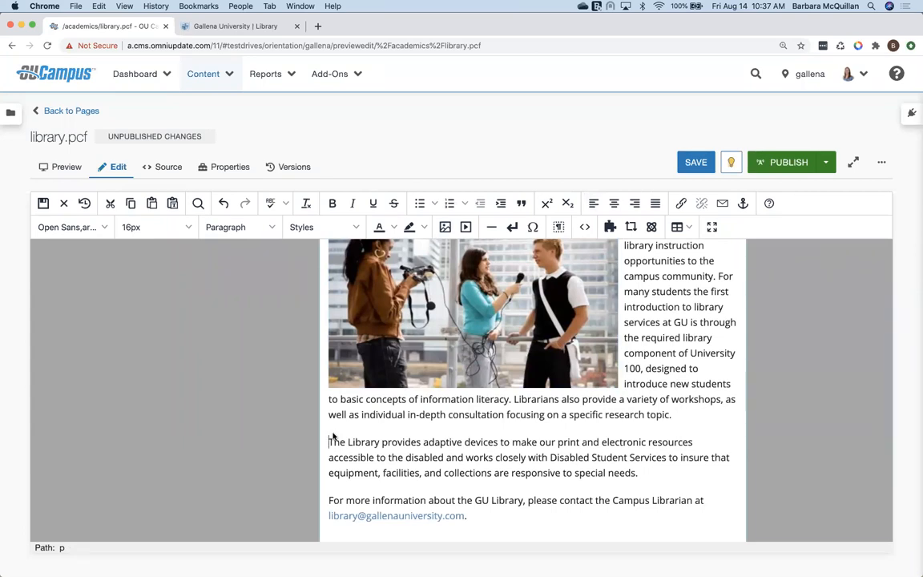
key(Return)
click(329, 441)
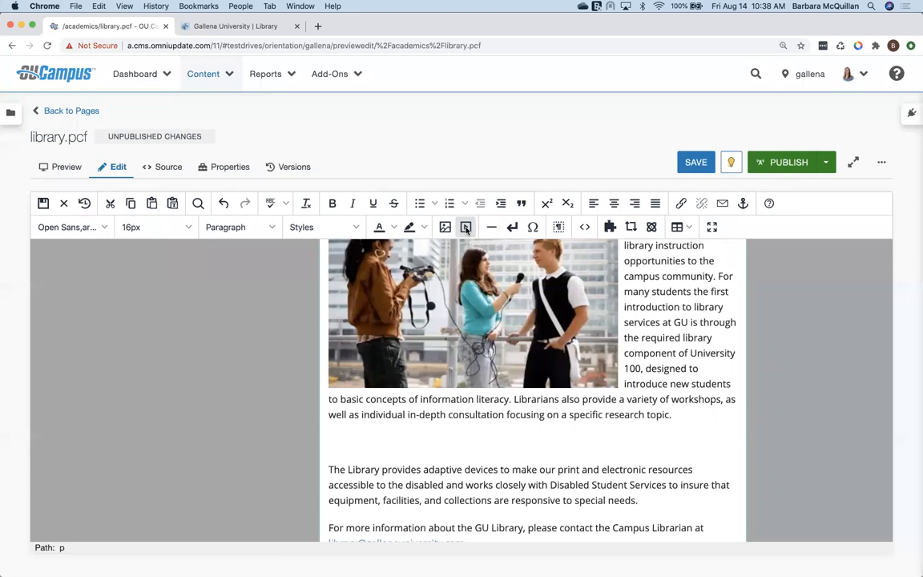
Step: Start inserting media on the empty line, look at the site's media chooser and cancel it without selecting a file
click(466, 229)
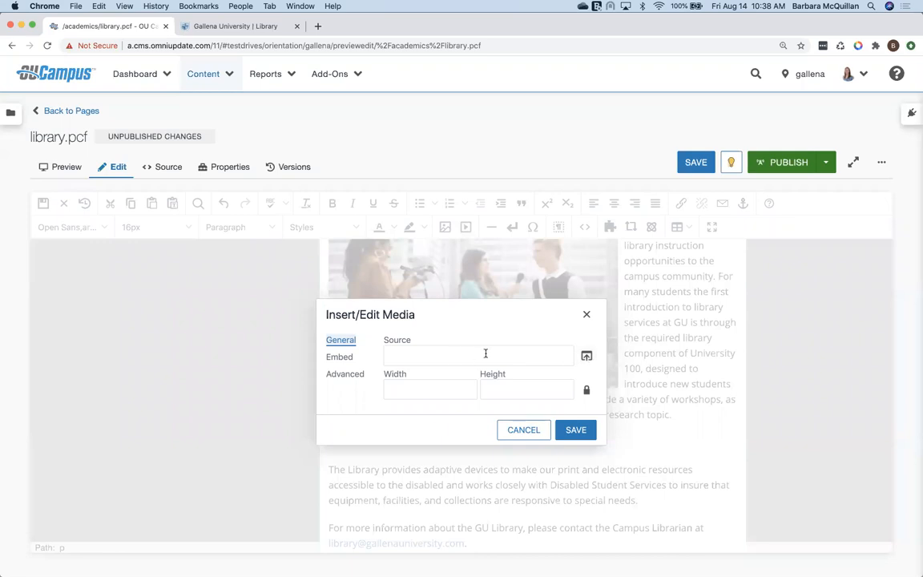
click(587, 357)
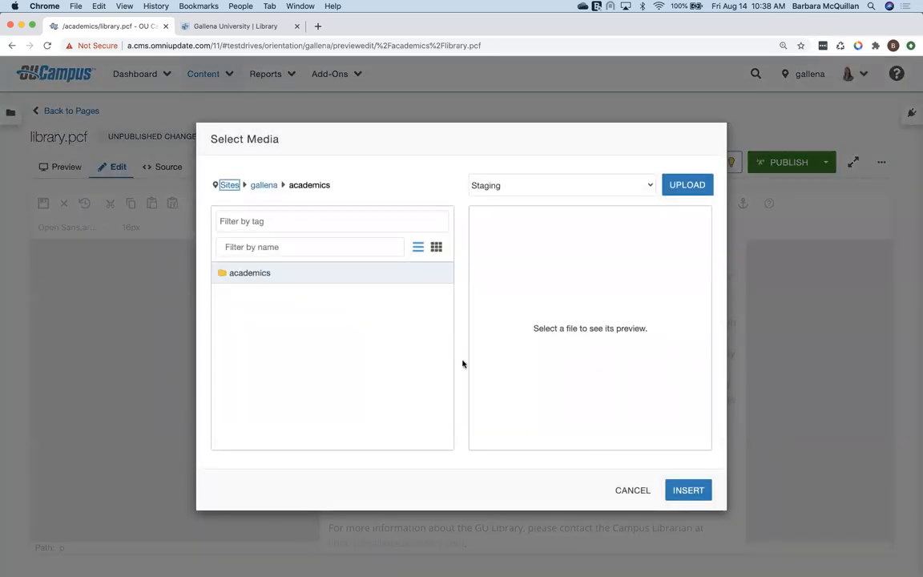
click(632, 491)
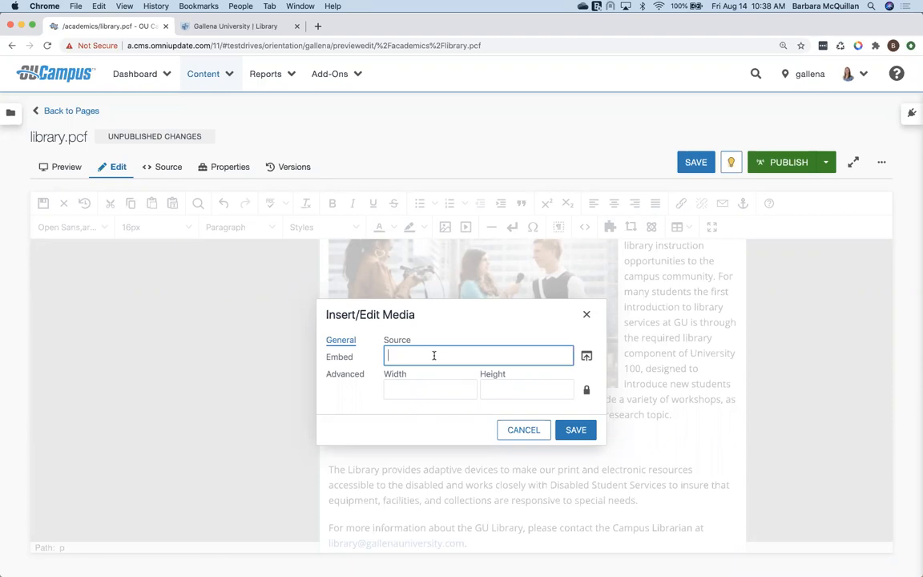
Step: Switch to YouTube in a new tab, open "Training Tuesday: Creating Directory Variables", pause it and copy its web address
click(317, 27)
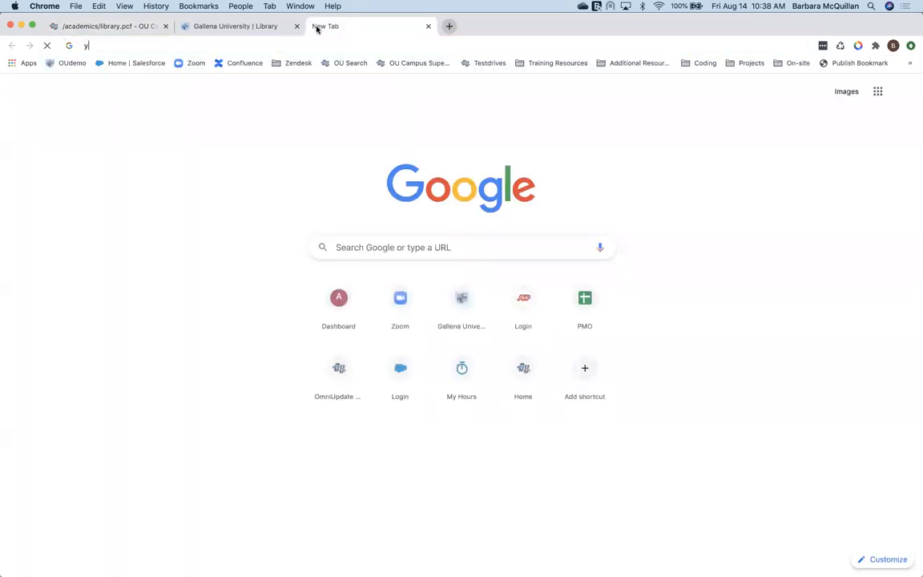
text(yout)
click(287, 202)
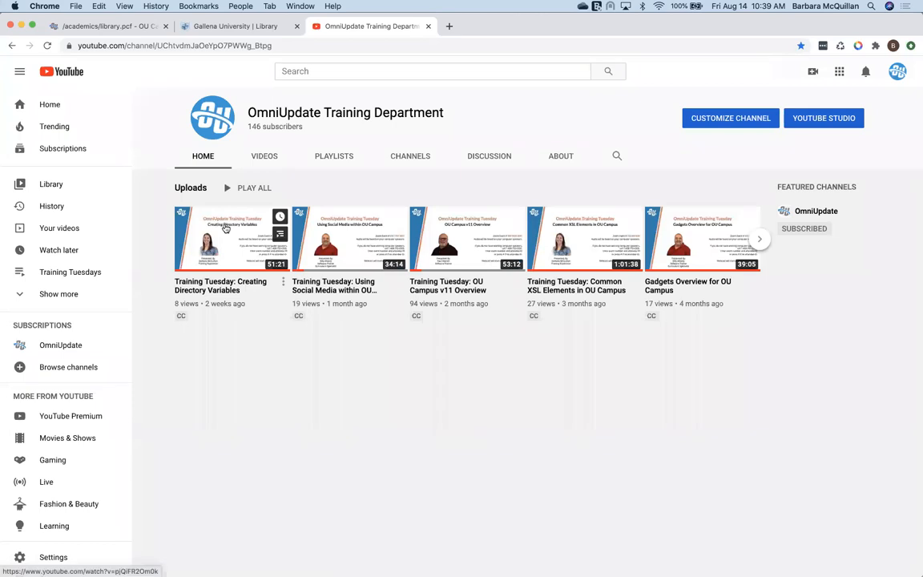
click(247, 219)
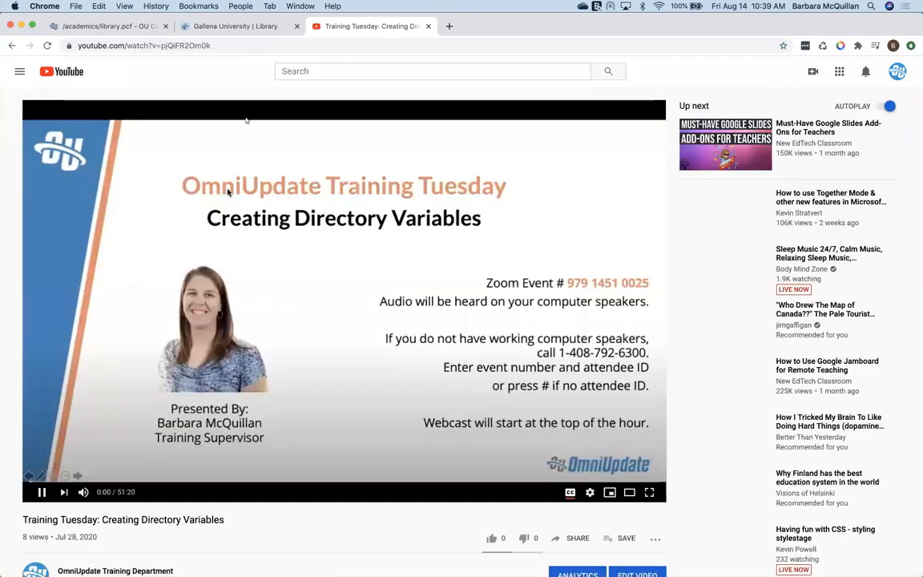
key(super+l)
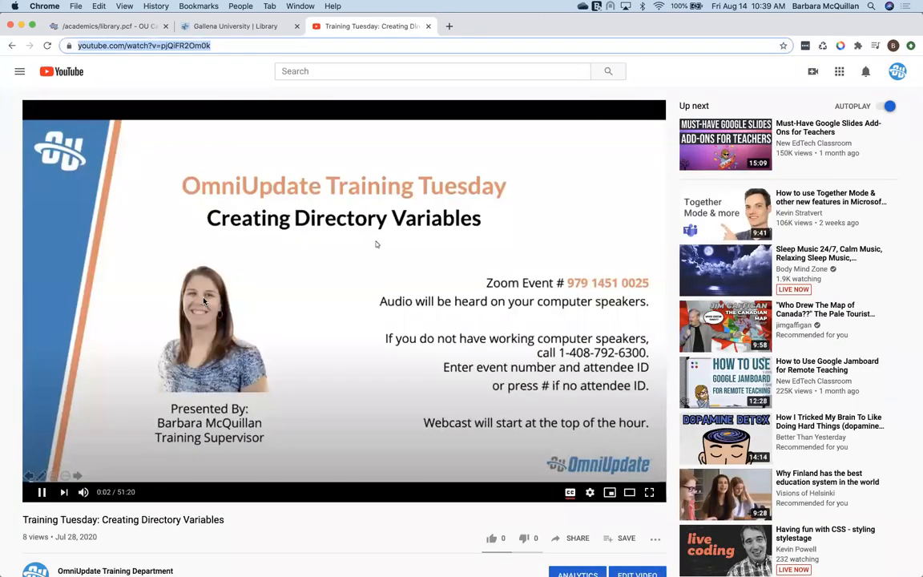
click(42, 492)
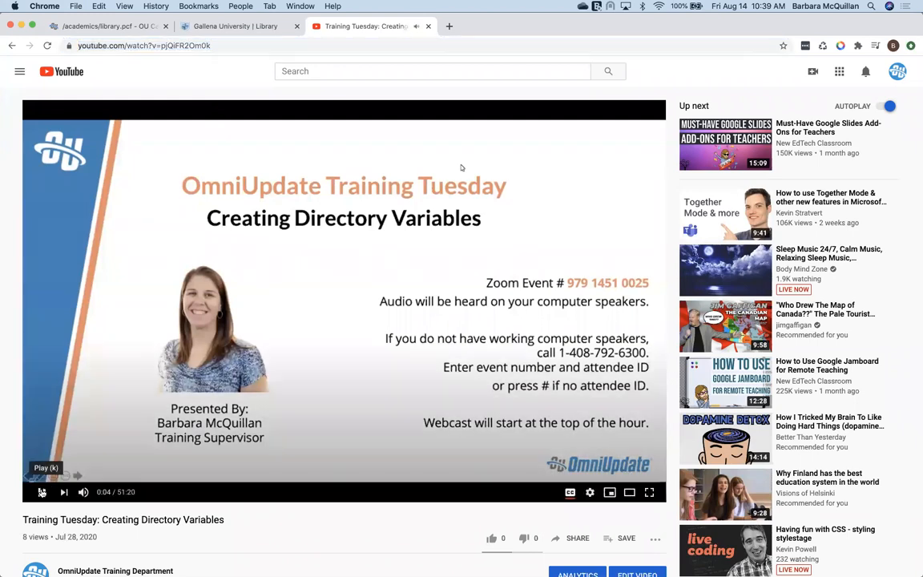
click(170, 46)
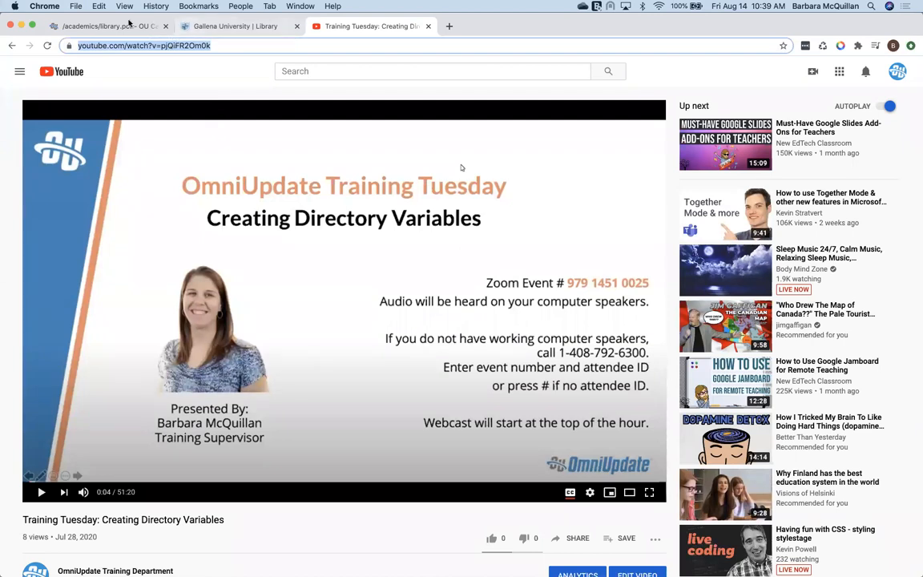
Step: Return to library.pcf, insert the video using the copied YouTube address as the media source, and center it
click(119, 26)
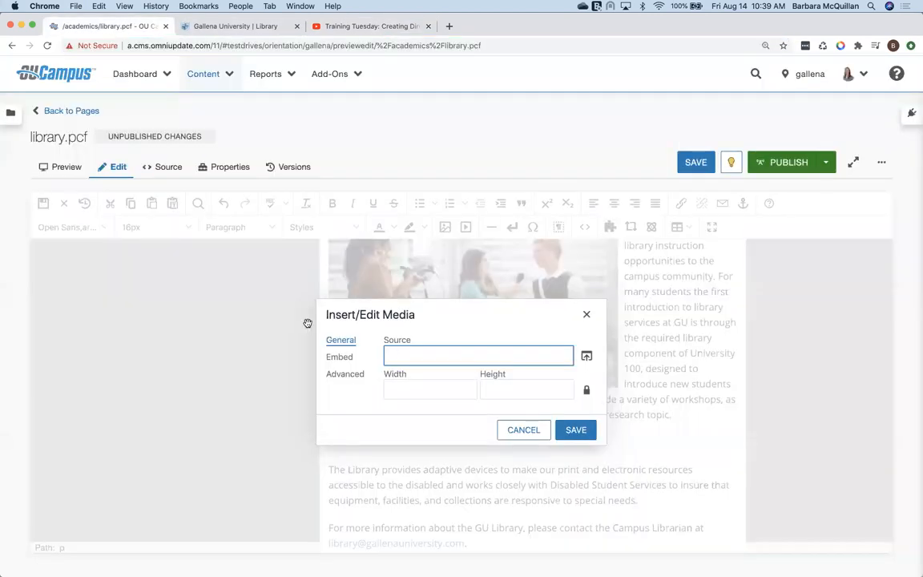
key(super+v)
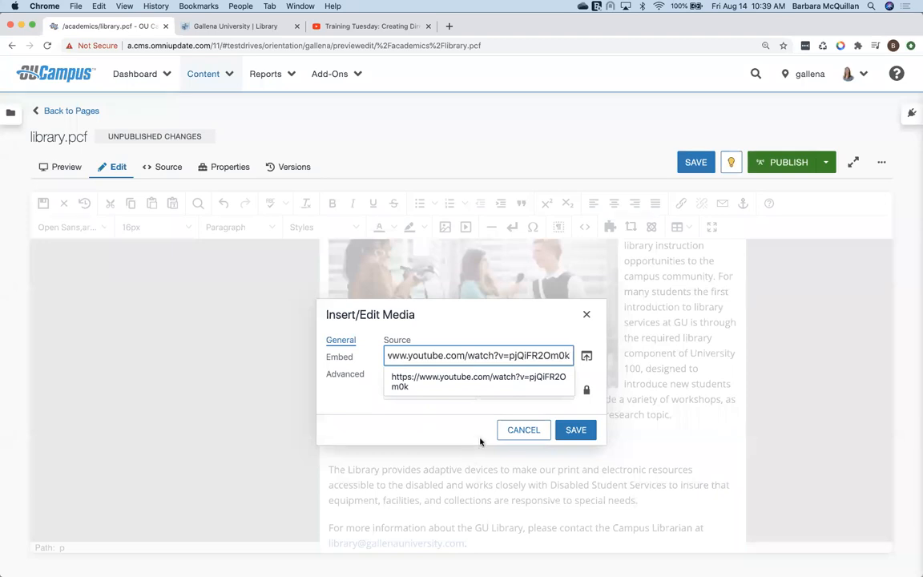
click(576, 431)
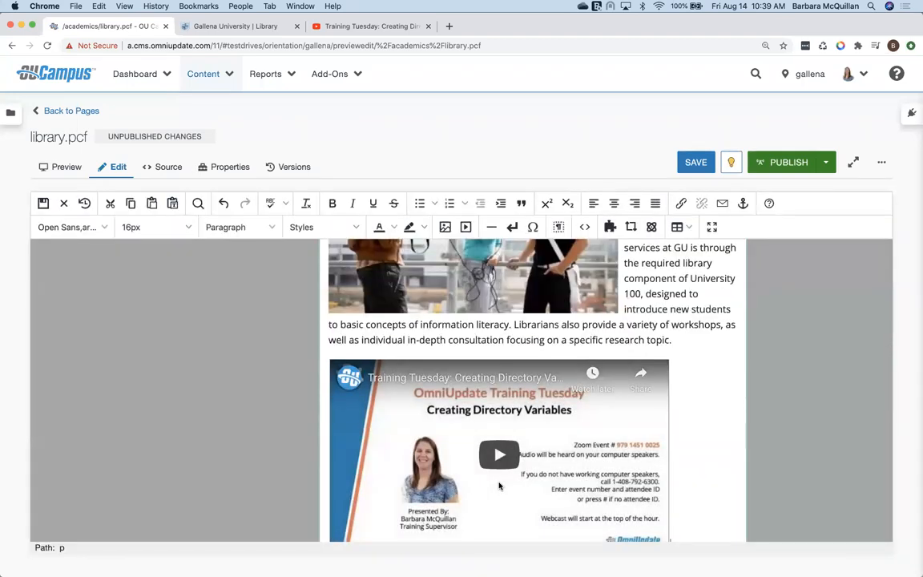
scroll(497, 481, down, 2)
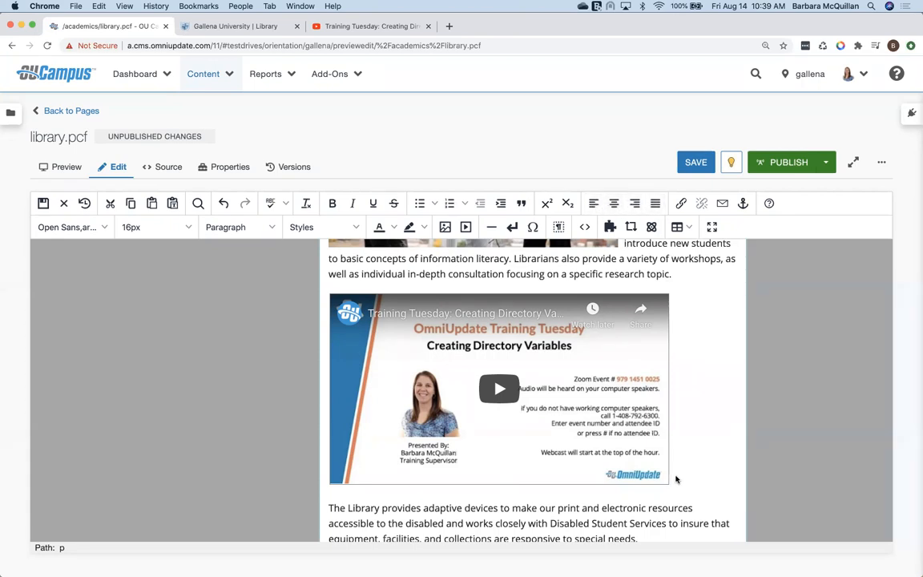
click(615, 205)
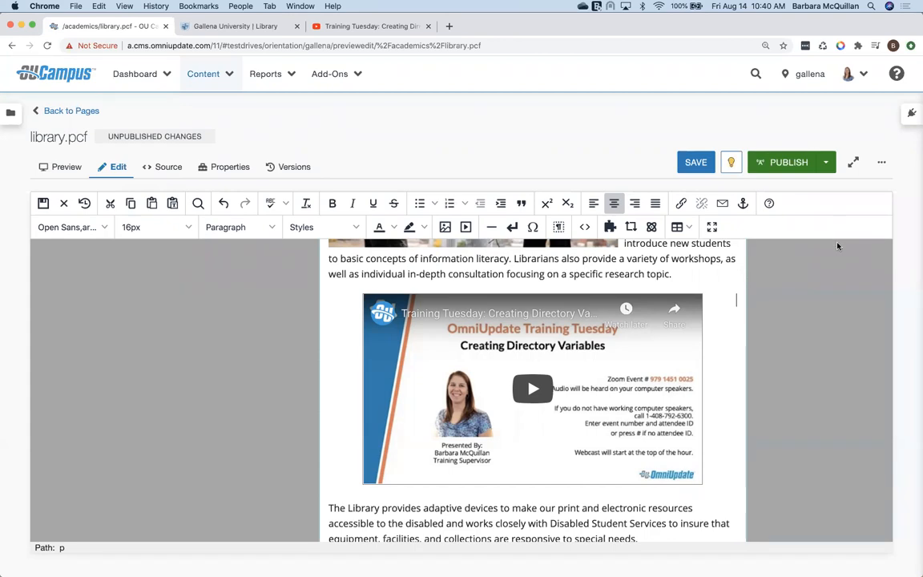
Step: Start a link on the word "Library" in the paragraph below the video and browse for the target file
scroll(427, 464, down, 2)
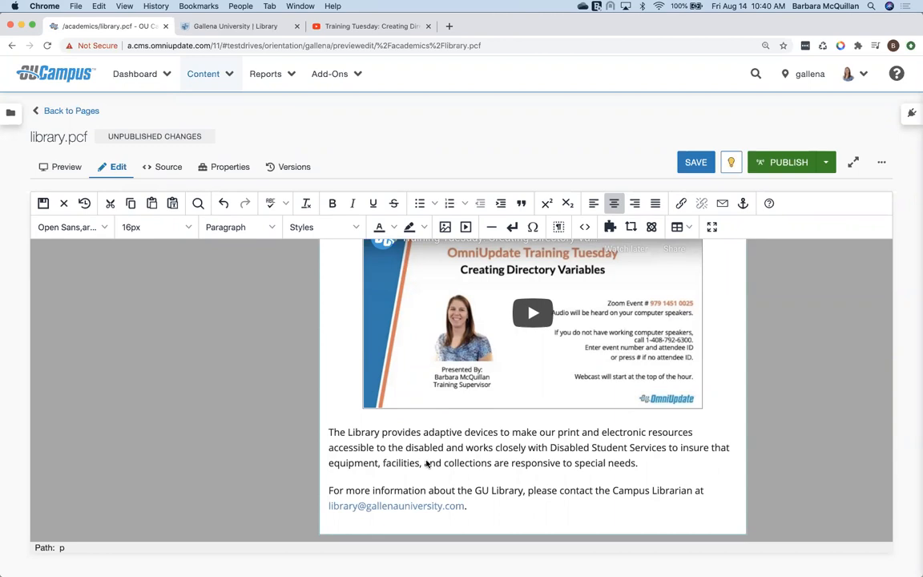
double_click(362, 435)
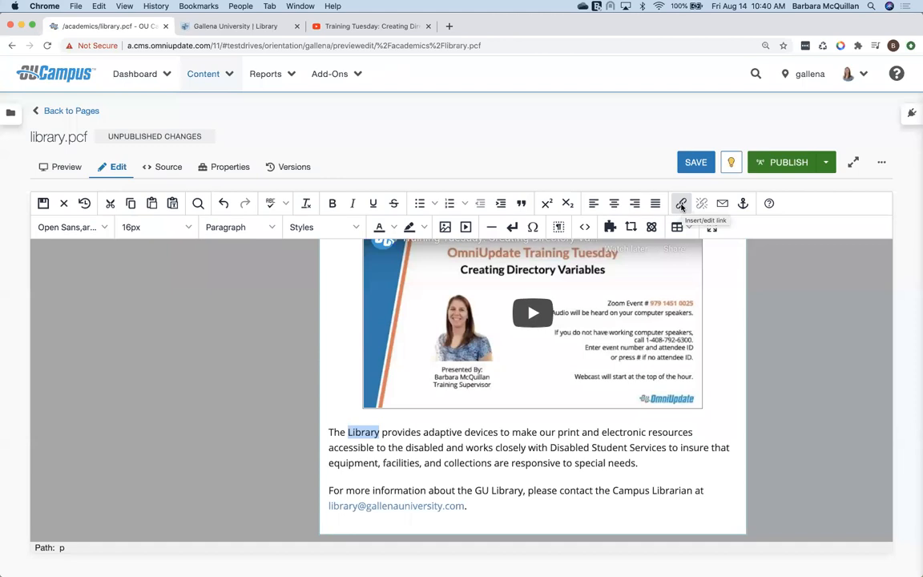
click(681, 205)
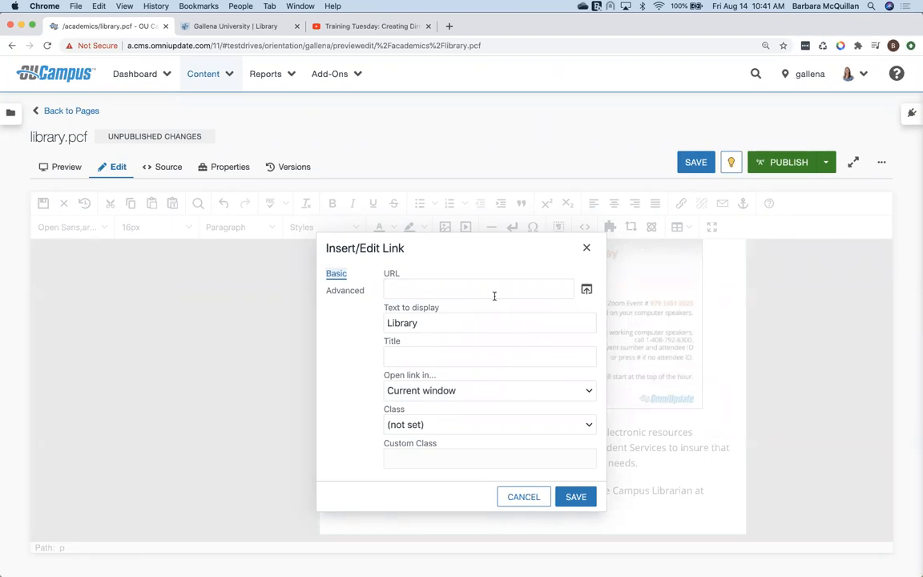
click(587, 290)
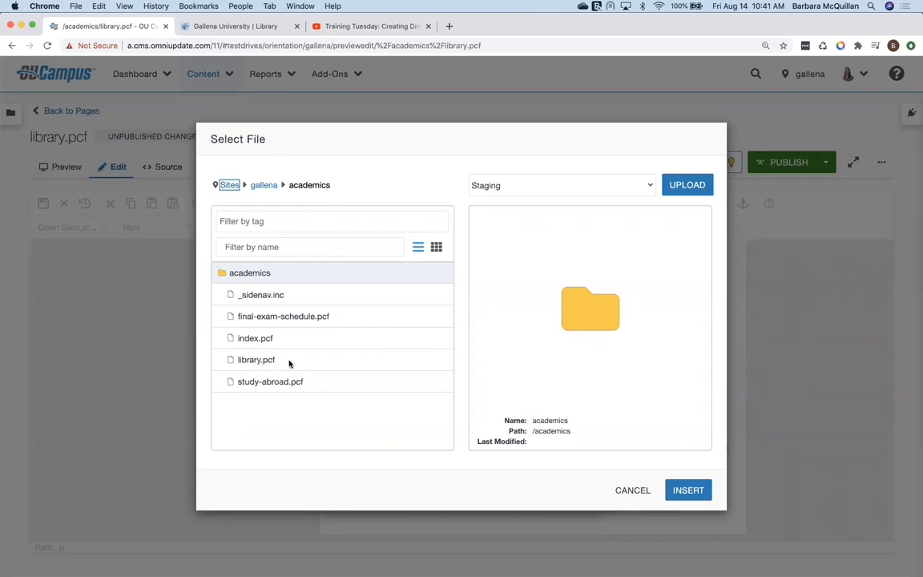
Step: Select final-exam-schedule.pcf in the academics folder and look through its page preview
click(293, 319)
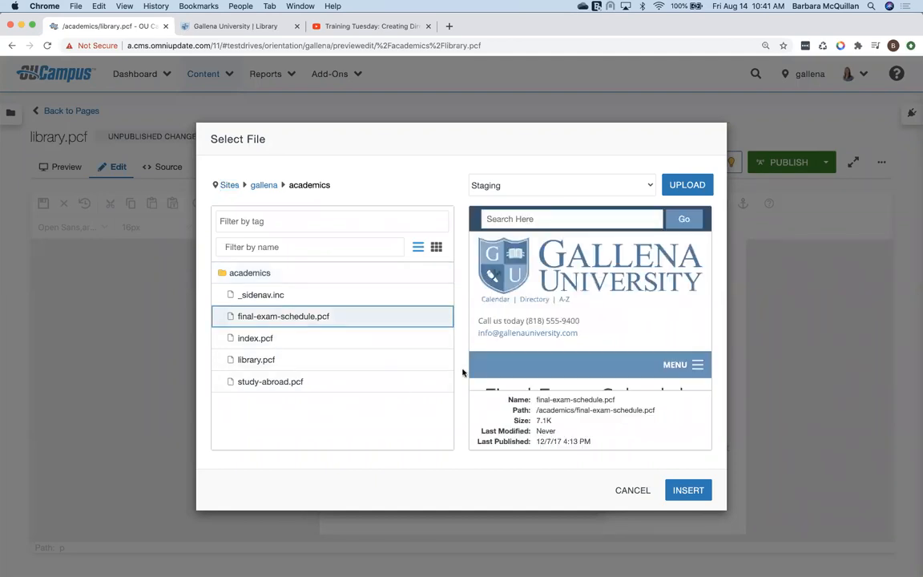
scroll(568, 340, down, 2)
scroll(569, 340, down, 10)
scroll(568, 338, up, 15)
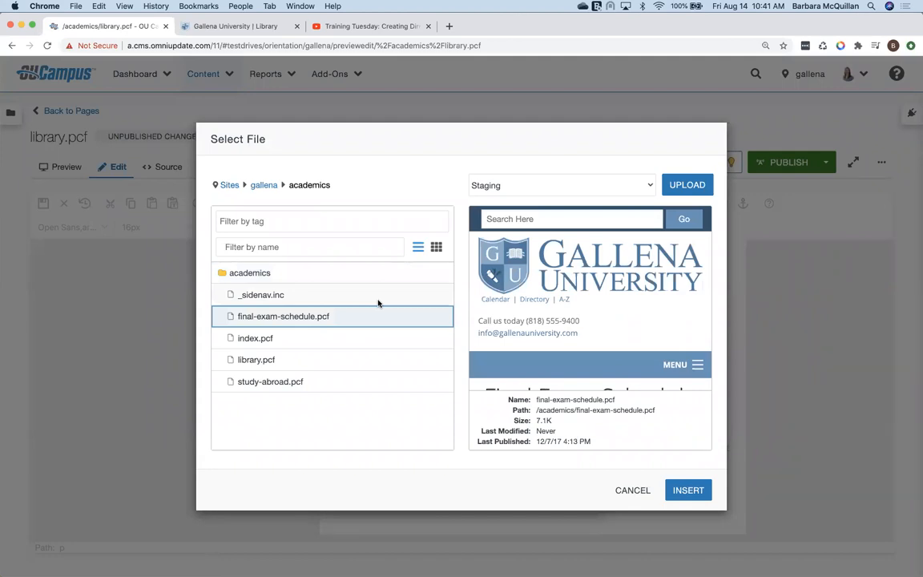
Step: Choose clubs.pcf in the site's campus-life folder as the link target, checking its page preview before inserting it
click(257, 187)
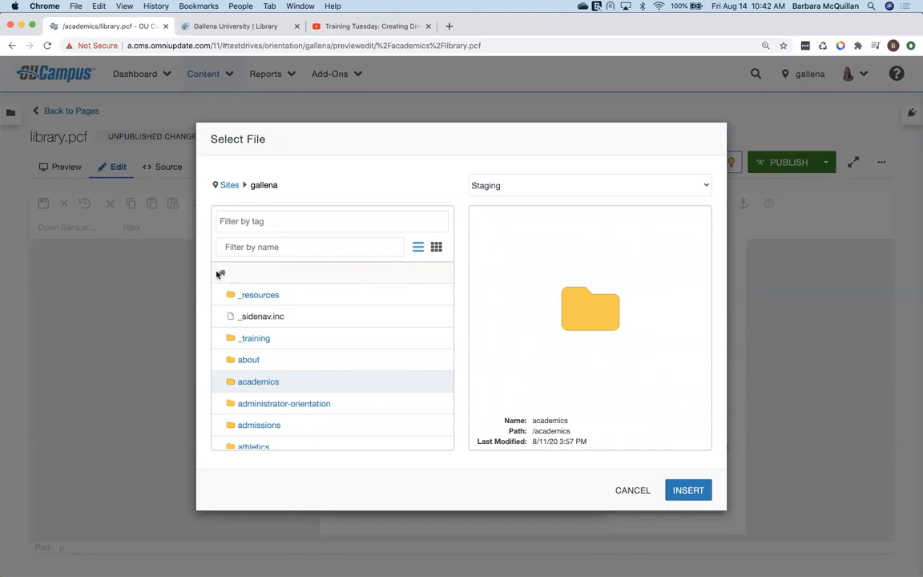
scroll(275, 408, down, 5)
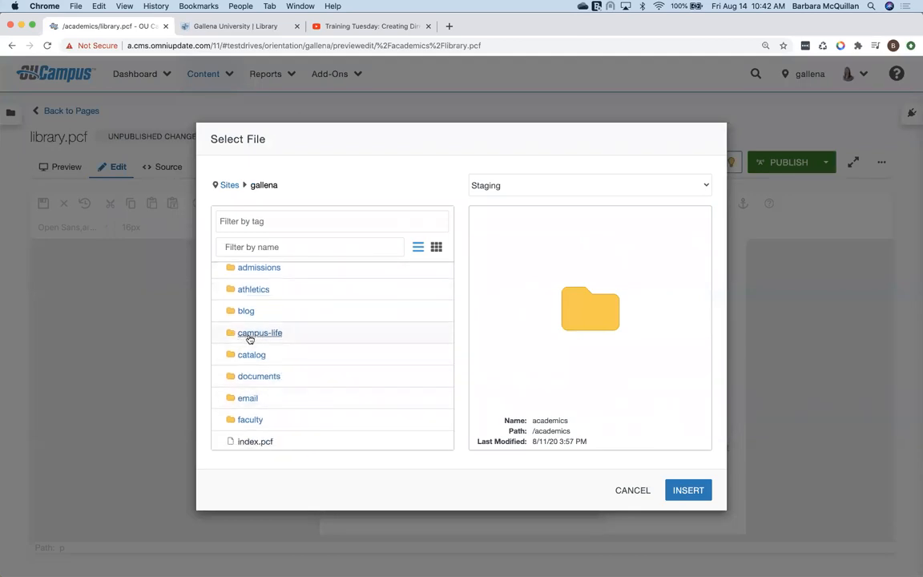
click(264, 336)
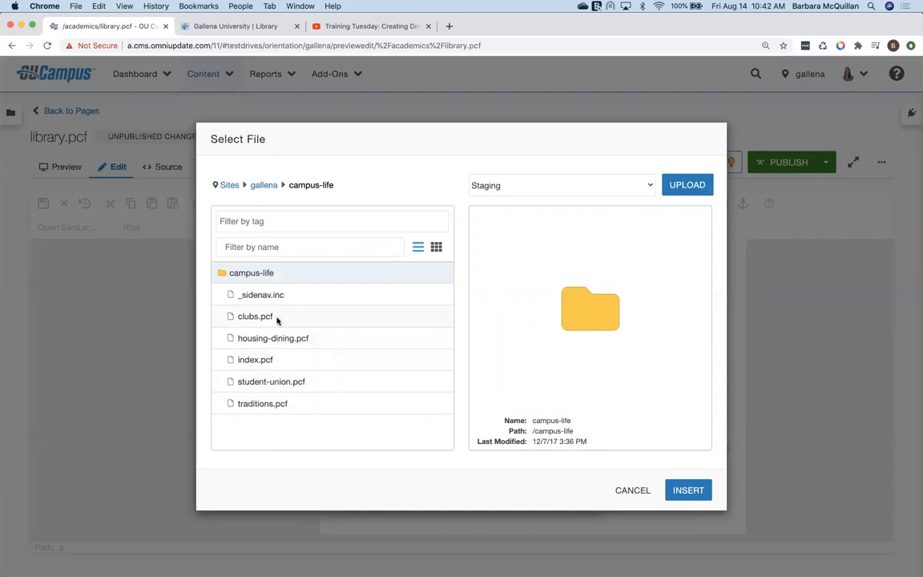
click(277, 320)
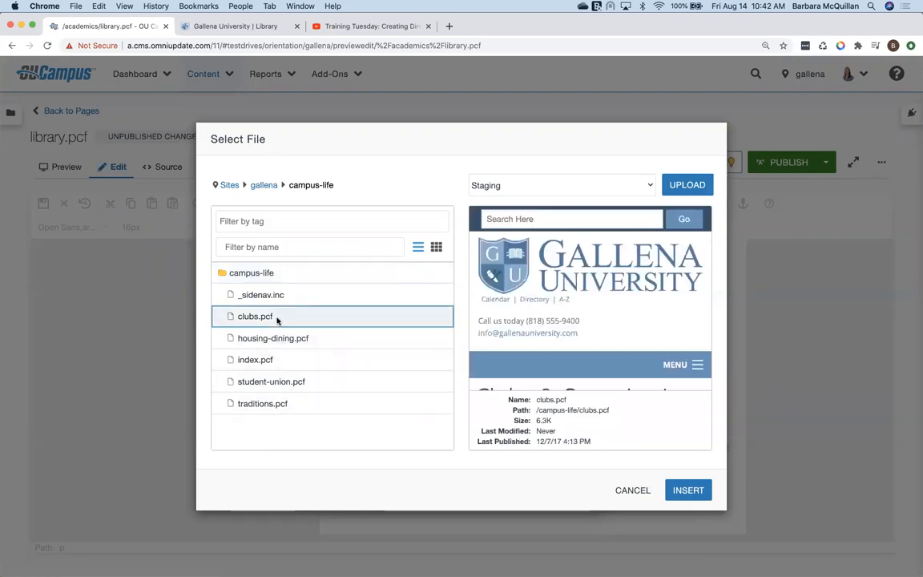
scroll(536, 323, down, 5)
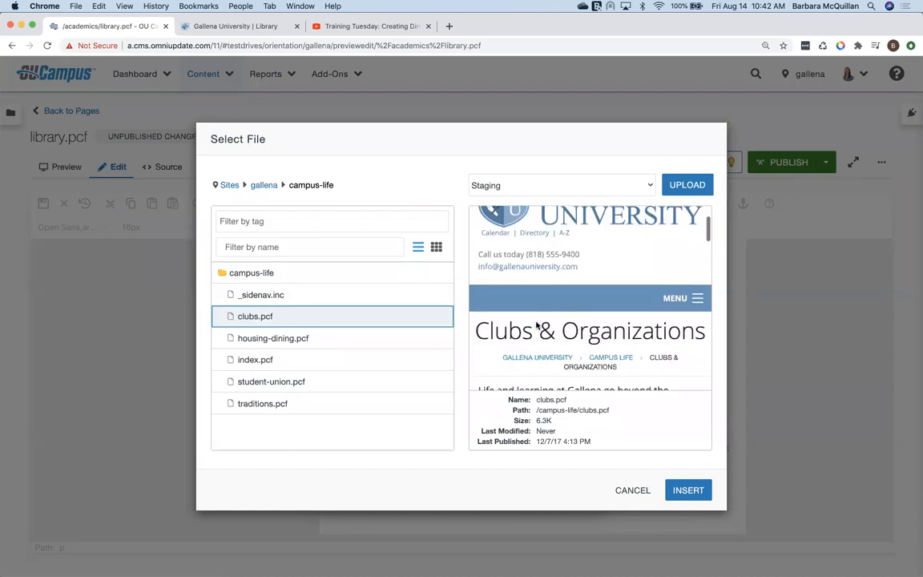
scroll(537, 323, up, 5)
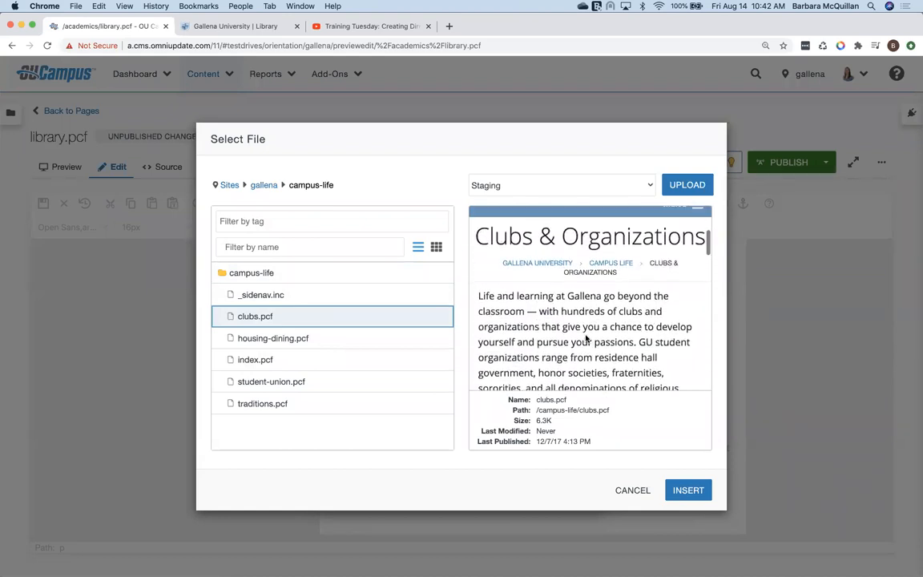
click(676, 490)
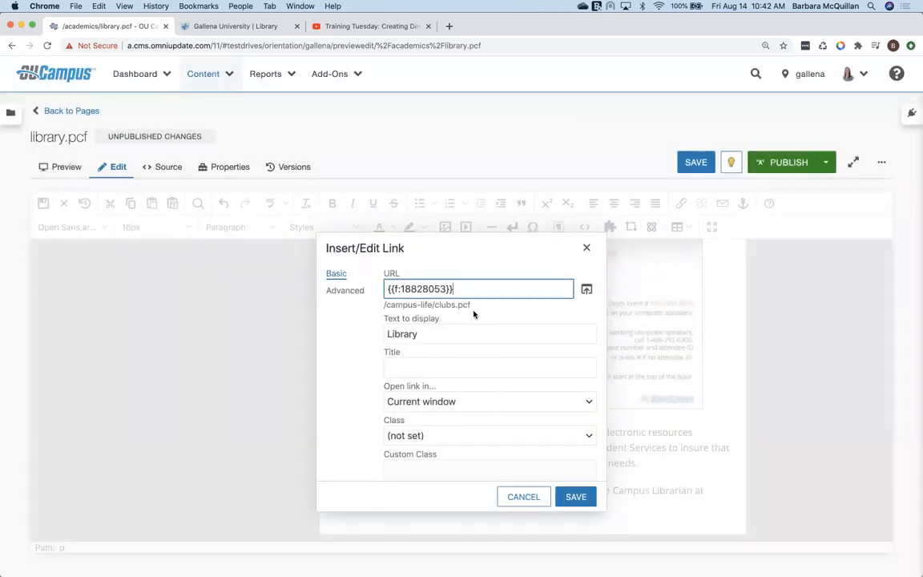
Step: Give the "Library" link the title "Gallena University Clubs Page", keep it opening in the current window, and save the link
drag(460, 290, 383, 287)
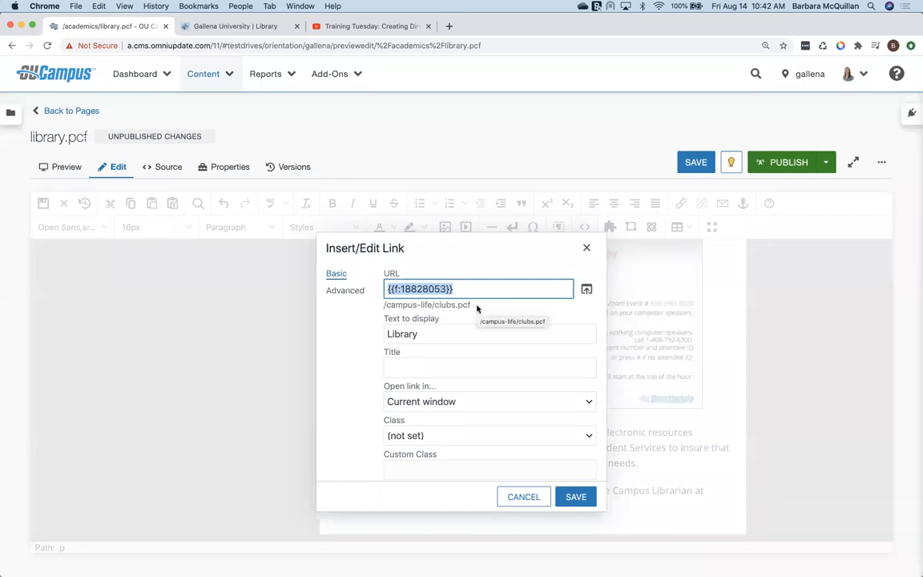
click(424, 331)
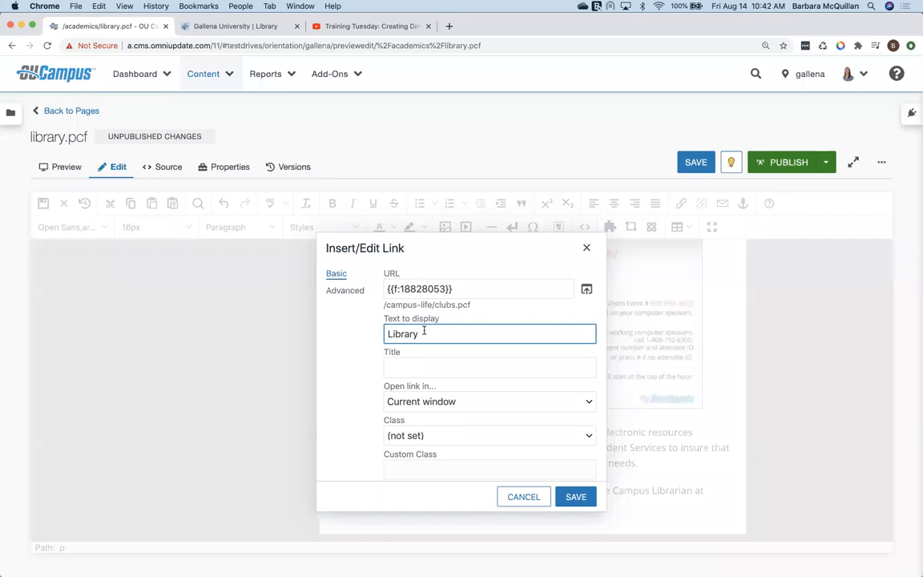
click(427, 368)
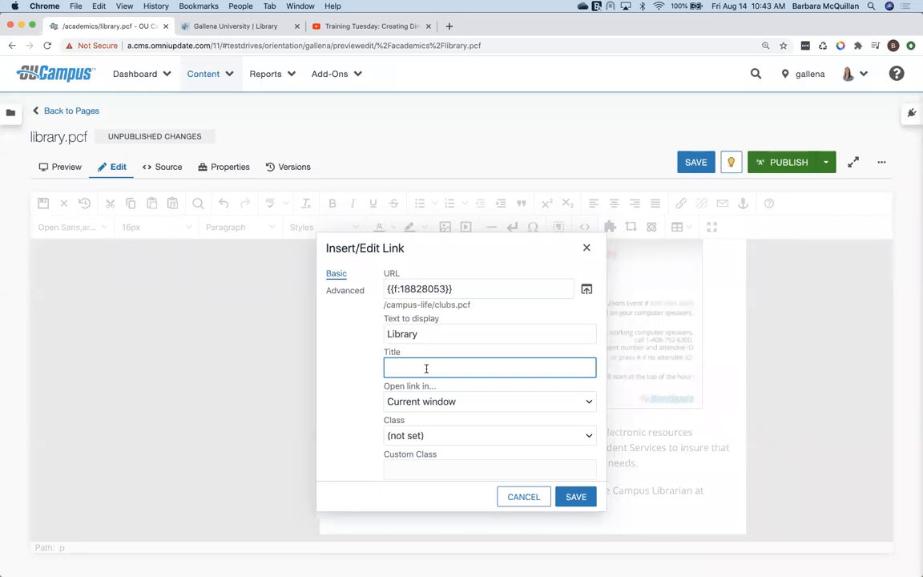
text(Gallena University Clubs Page)
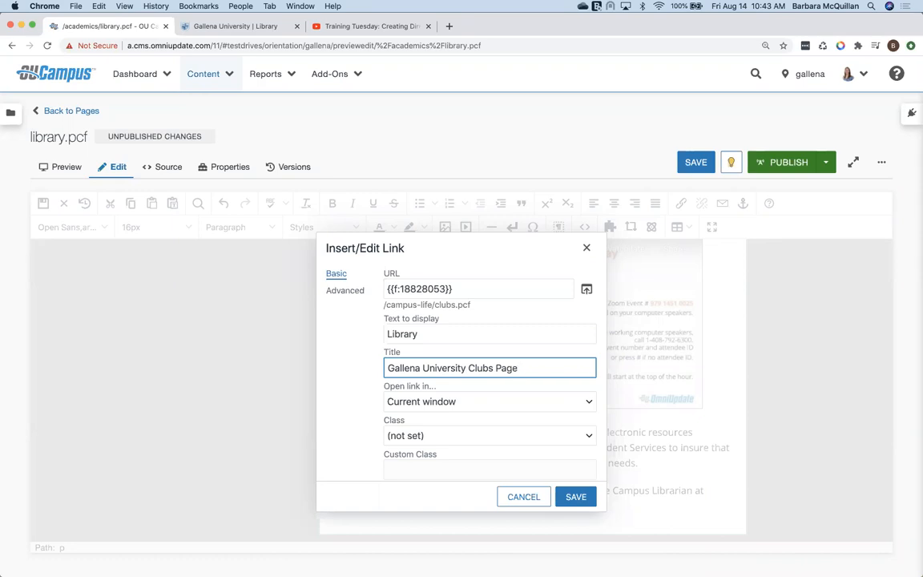
click(433, 407)
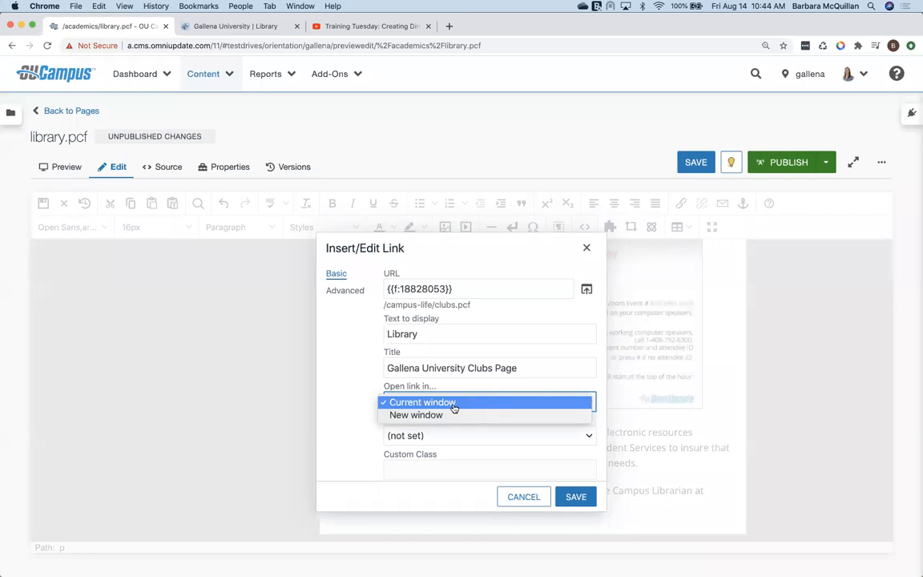
click(454, 406)
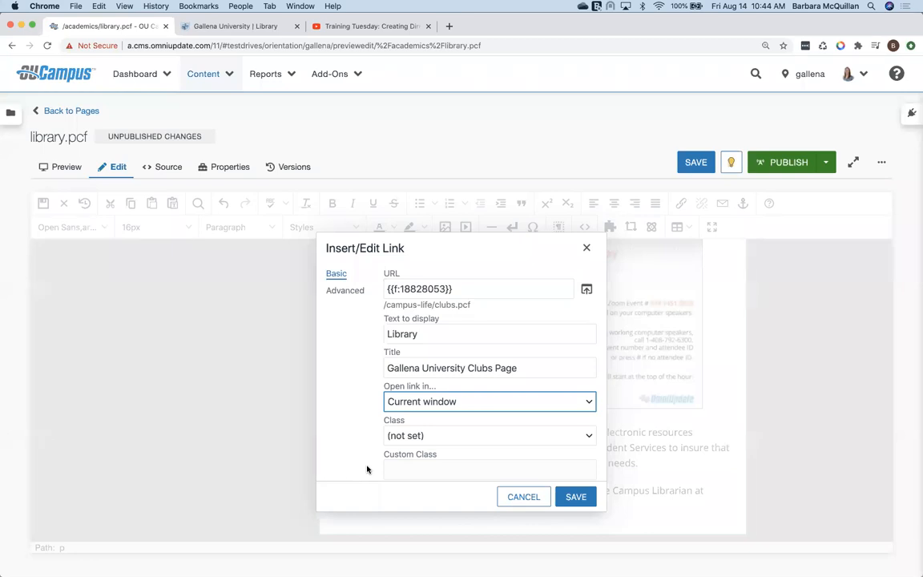
click(575, 497)
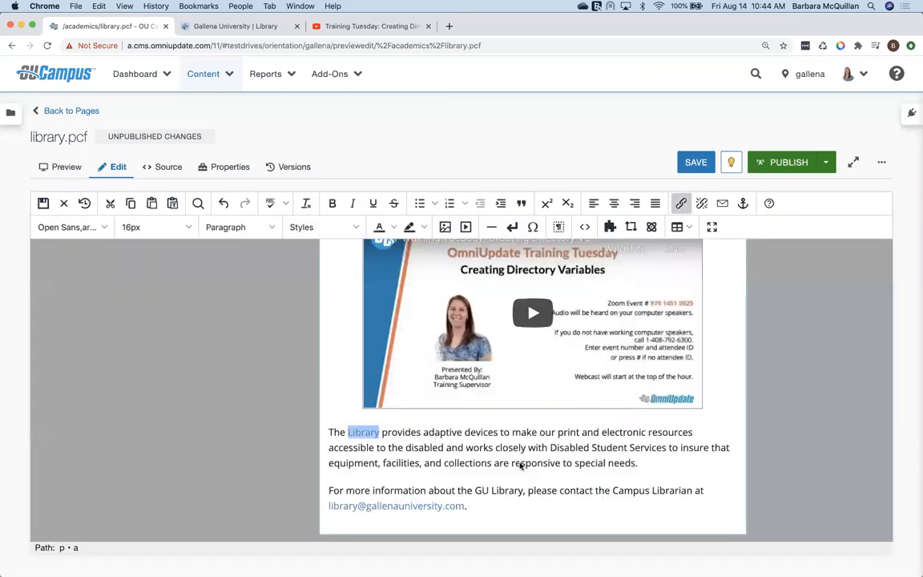
click(519, 465)
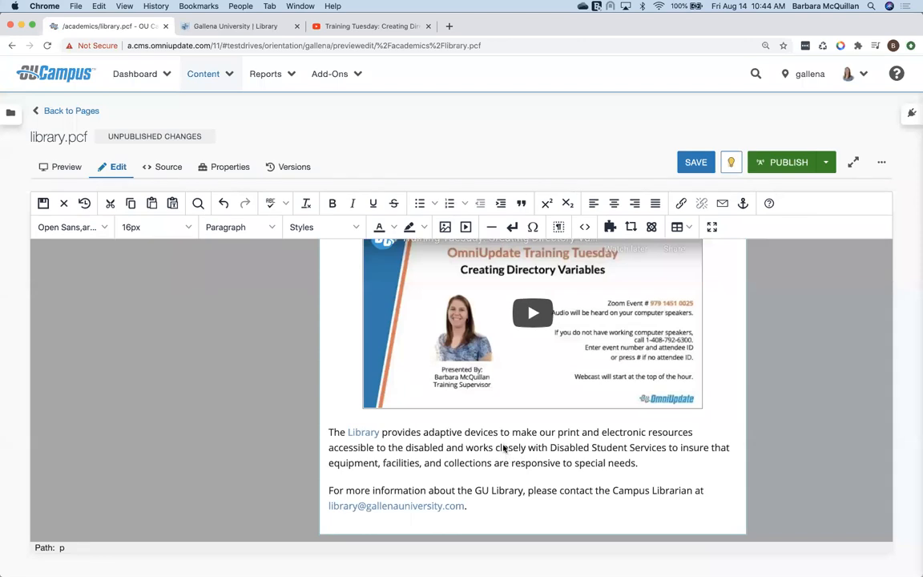
Step: Link the word "works" in the same paragraph to fafsa.gov, titled "FAFSA website" and opening in a new window
double_click(481, 448)
click(681, 203)
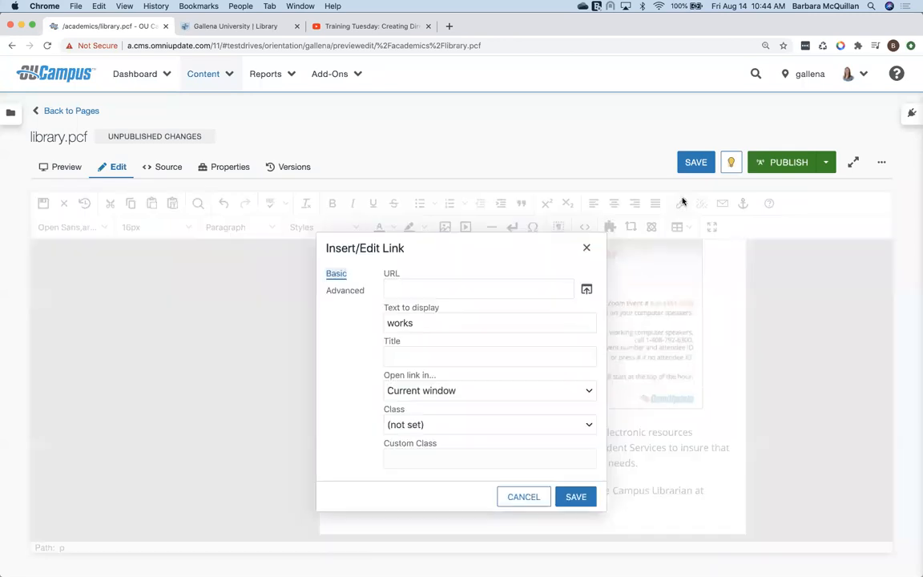
click(505, 291)
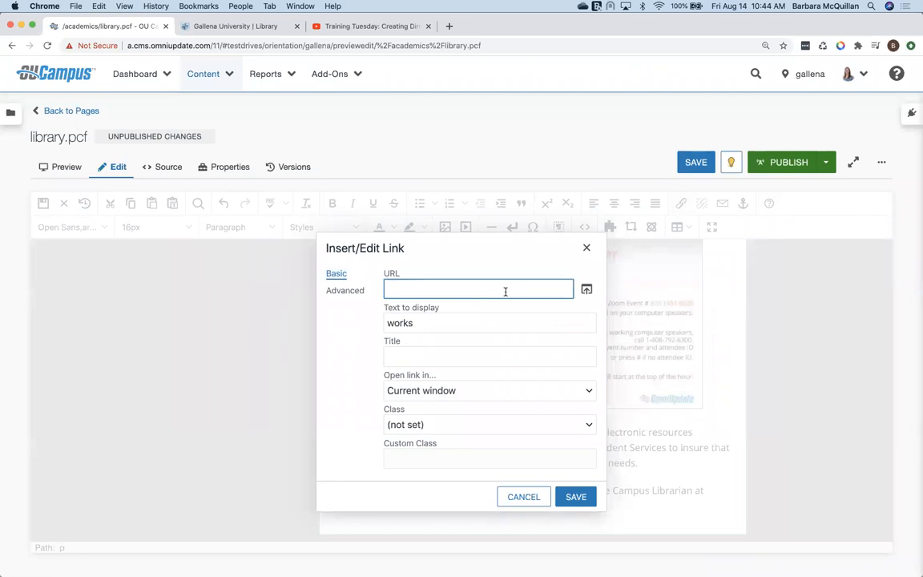
text(fafsa.gov)
click(464, 317)
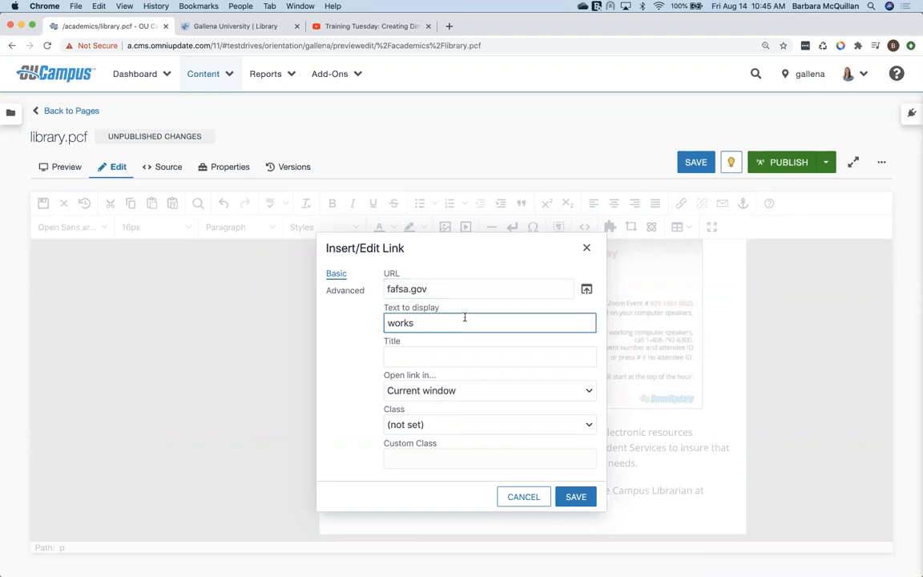
click(454, 358)
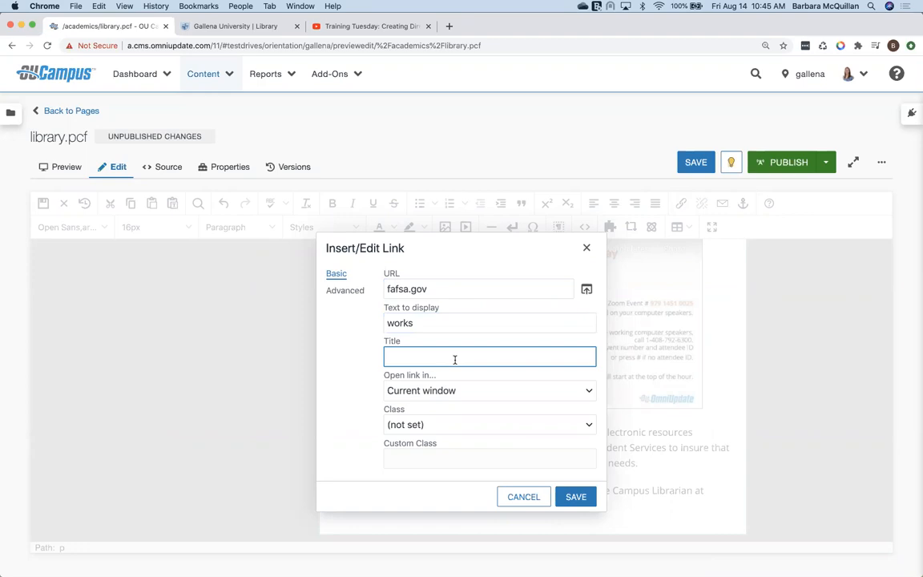
text(FAFSA website)
click(451, 392)
click(446, 404)
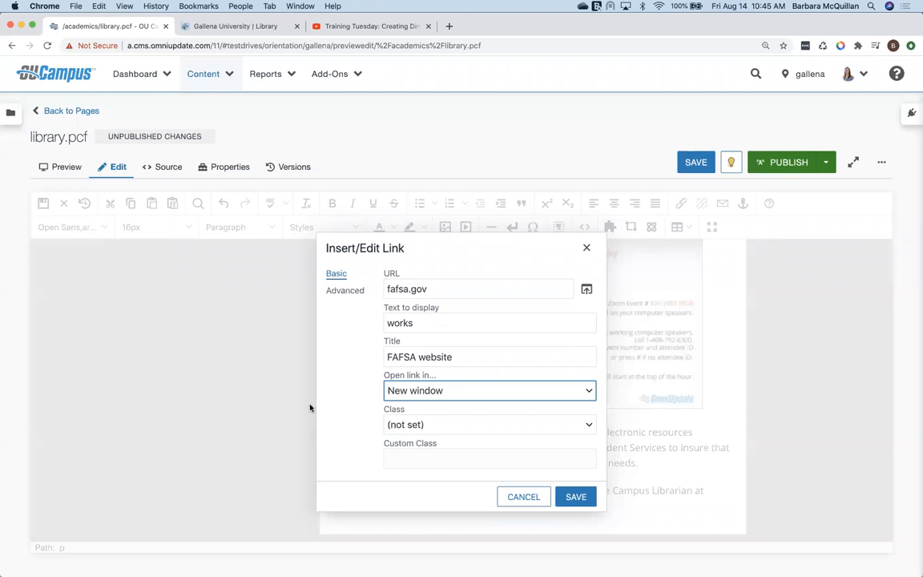
click(572, 497)
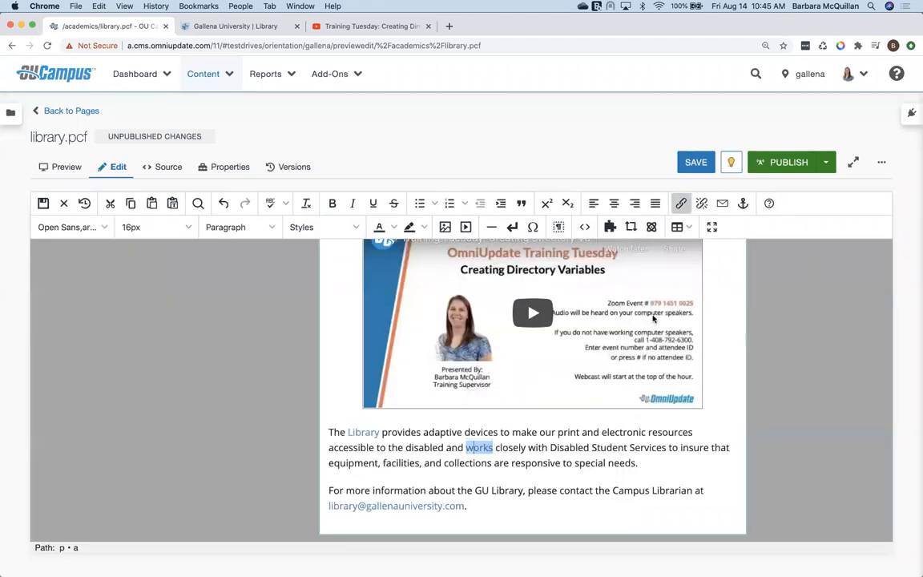
click(681, 203)
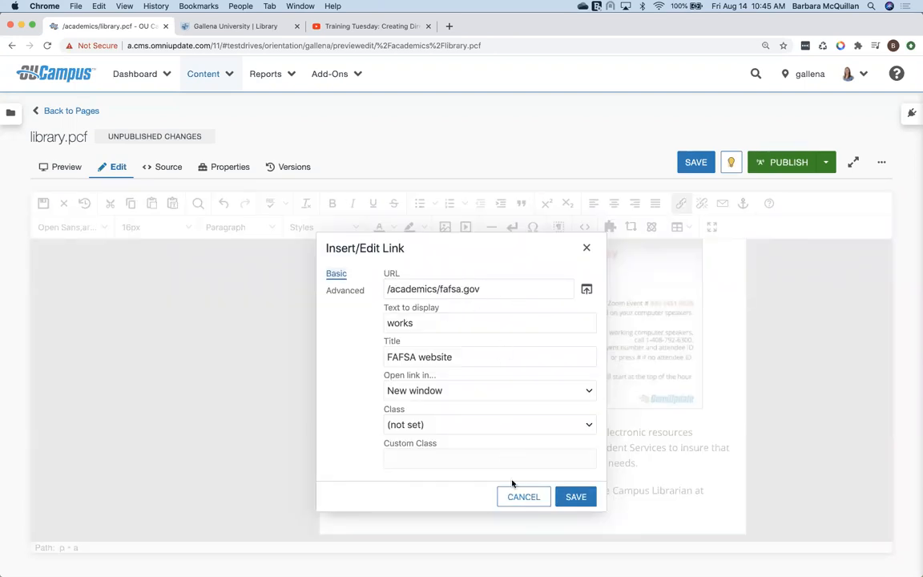
drag(440, 289, 370, 288)
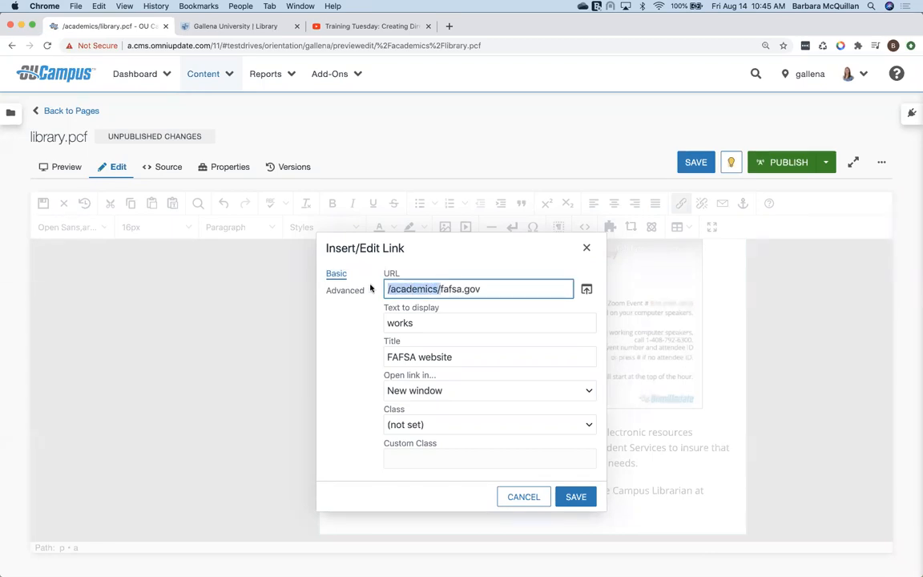
key(BackSpace)
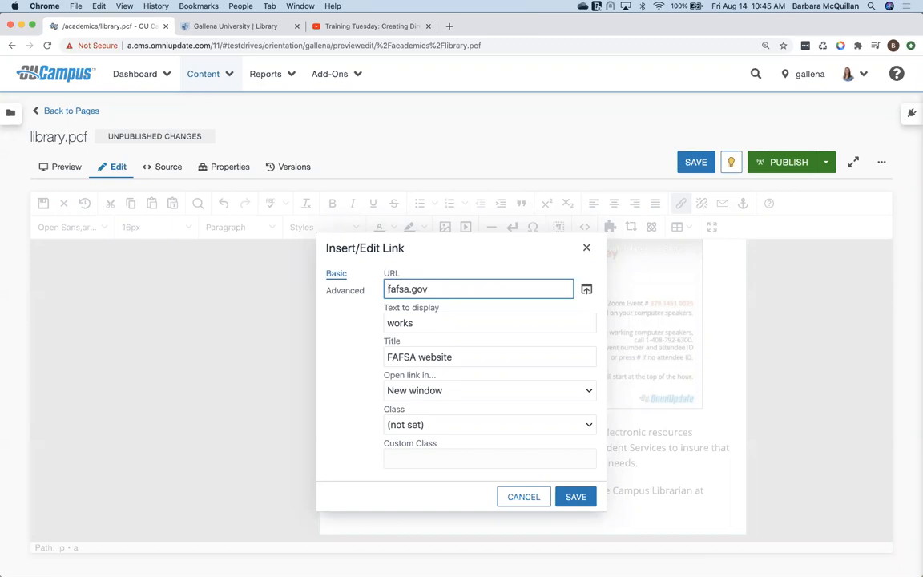
text(http://)
click(574, 499)
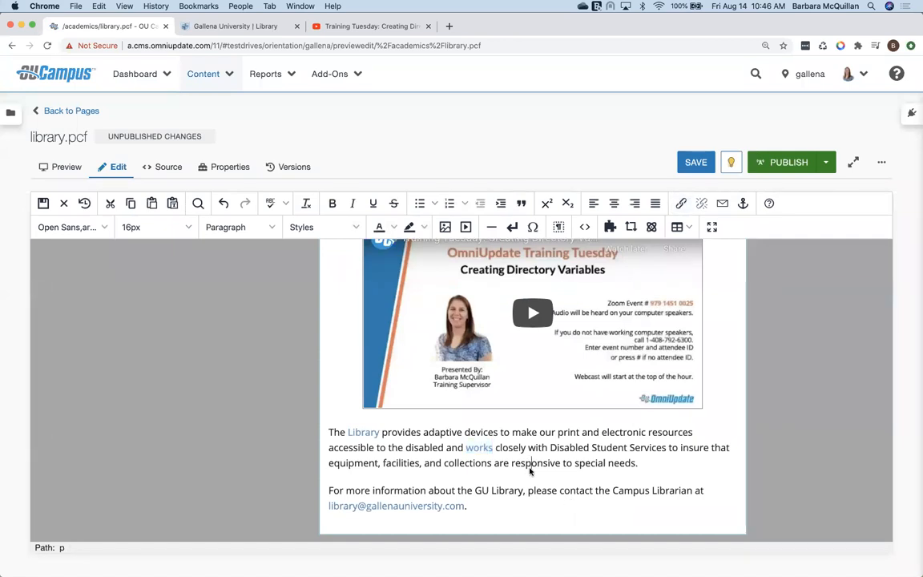
click(530, 468)
Step: Copy the library e-mail address from the last paragraph, delete it with the preceding "at", and end the sentence with a period
drag(693, 492, 698, 509)
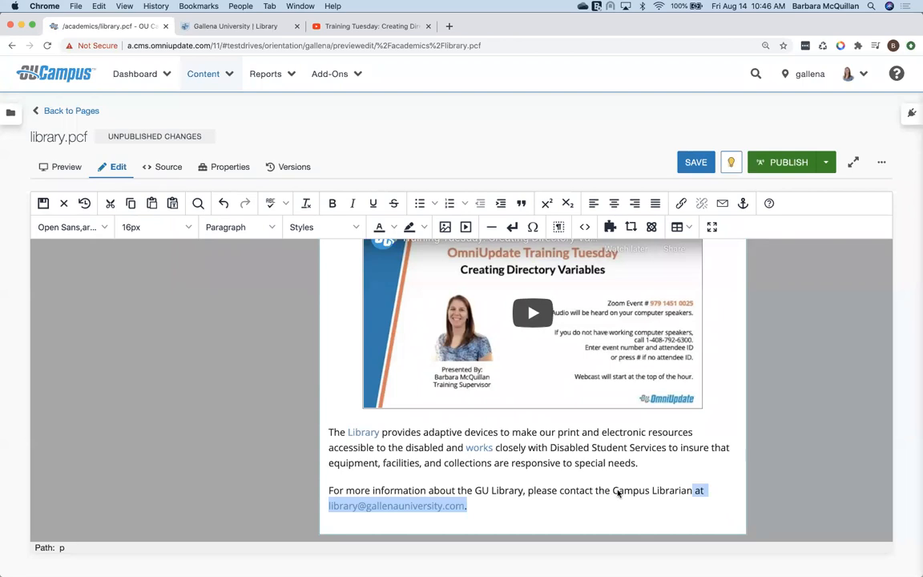
drag(614, 492, 665, 491)
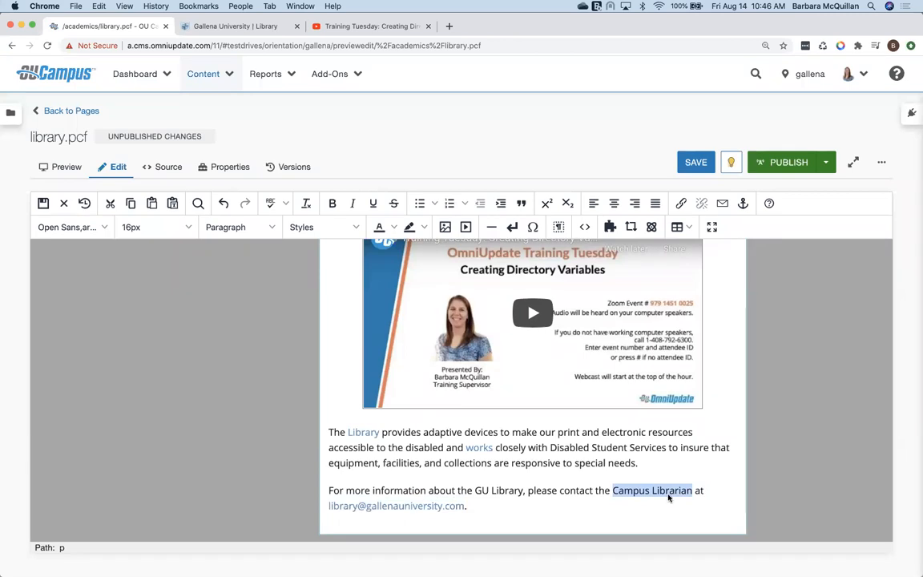
click(659, 514)
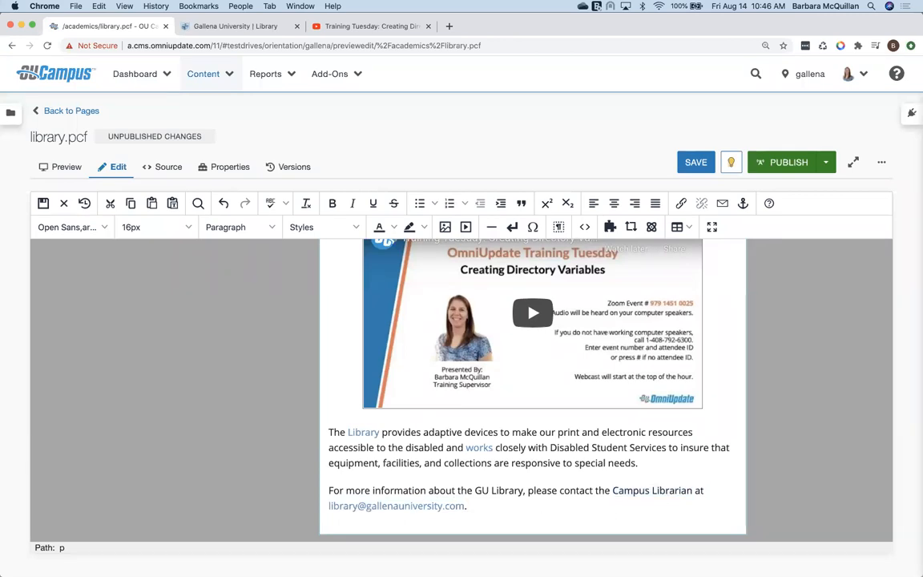
drag(465, 506, 327, 508)
key(super+c)
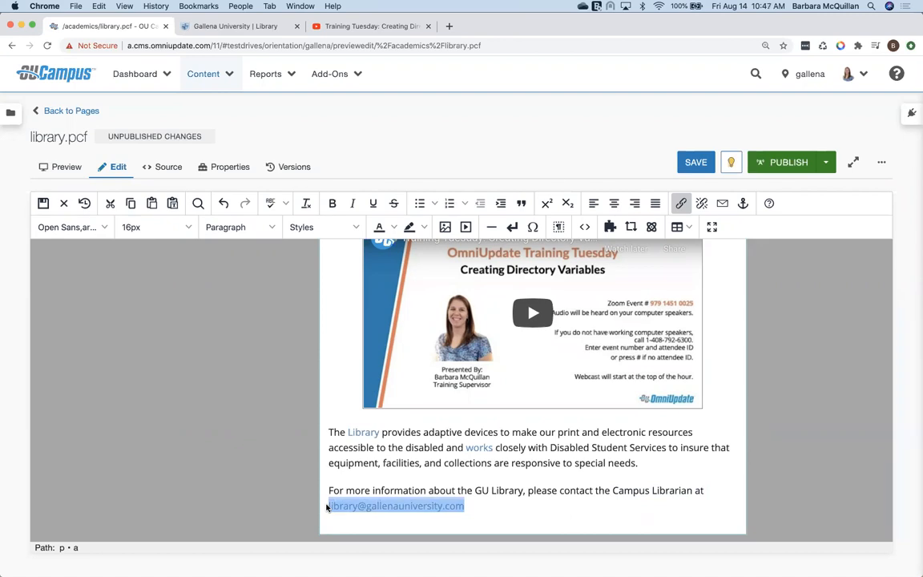
key(BackSpace)
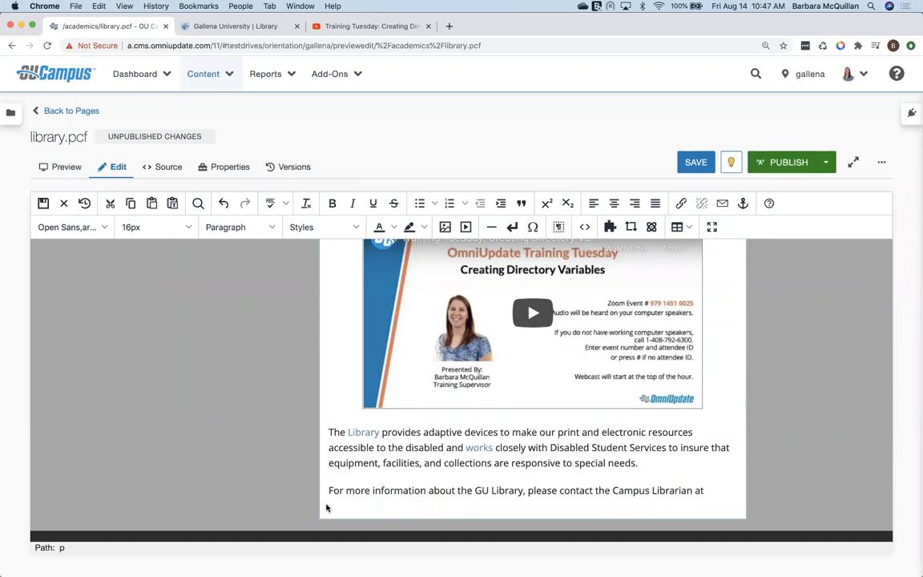
key(BackSpace)
key(BackSpace)
key(BackSpace)
text(.)
Step: Turn "Campus Librarian" in the last paragraph into a mailto link with the copied library address and subject "Info about GU Library"
drag(613, 492, 666, 497)
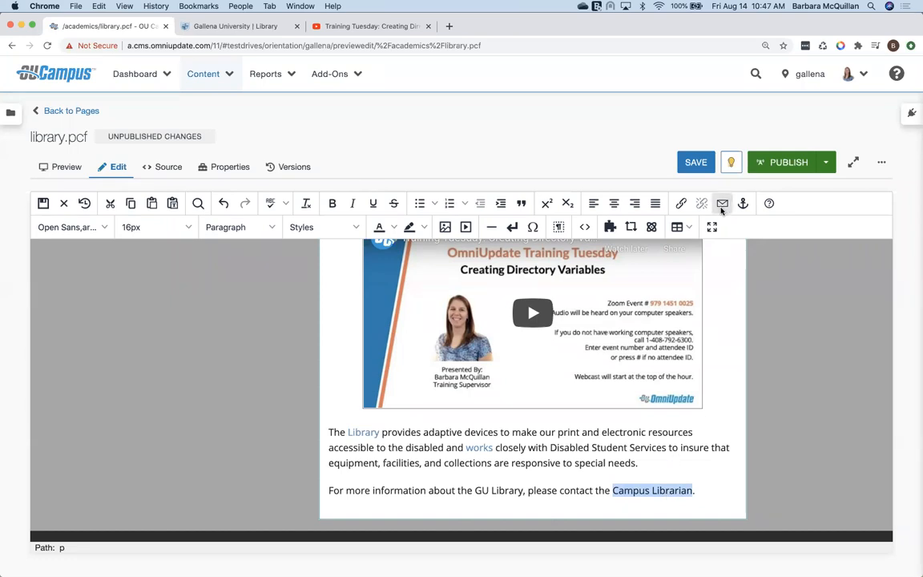
click(722, 205)
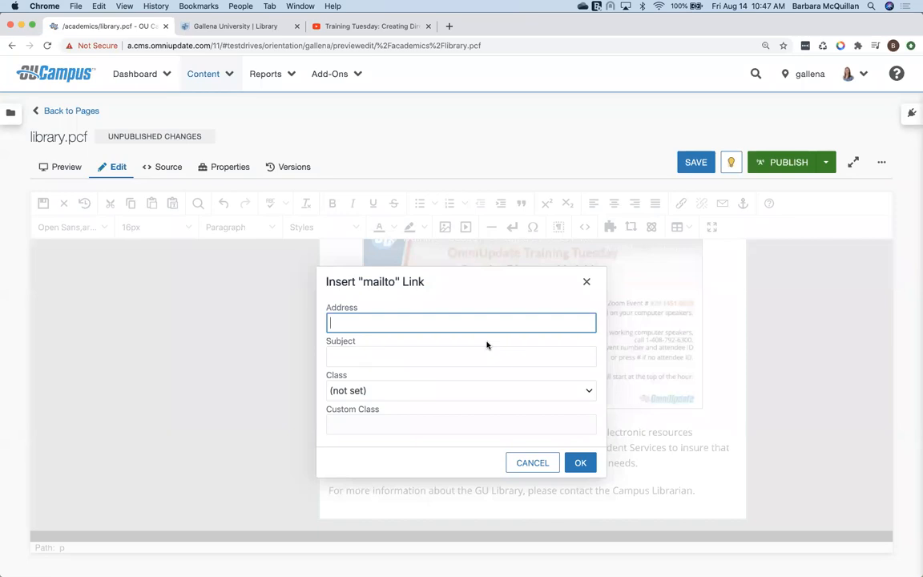
key(super+v)
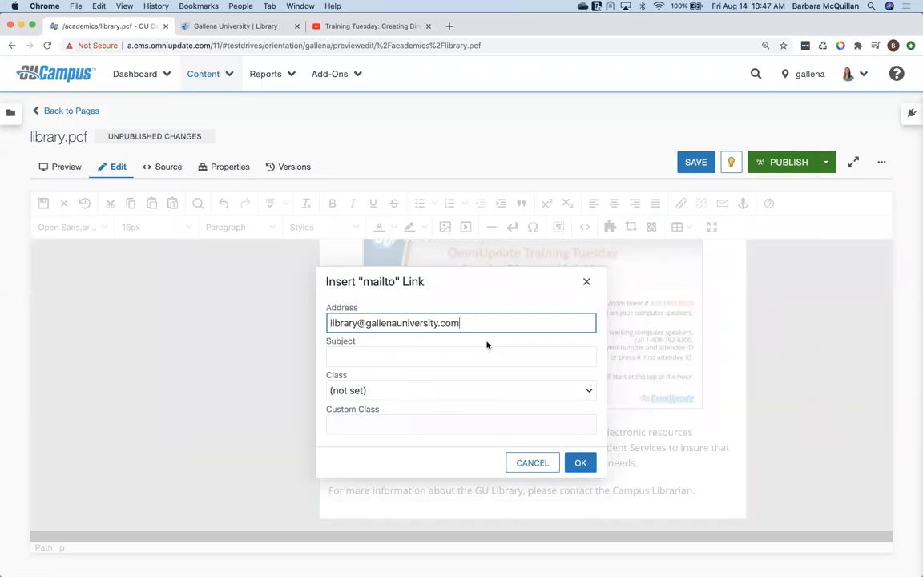
click(468, 355)
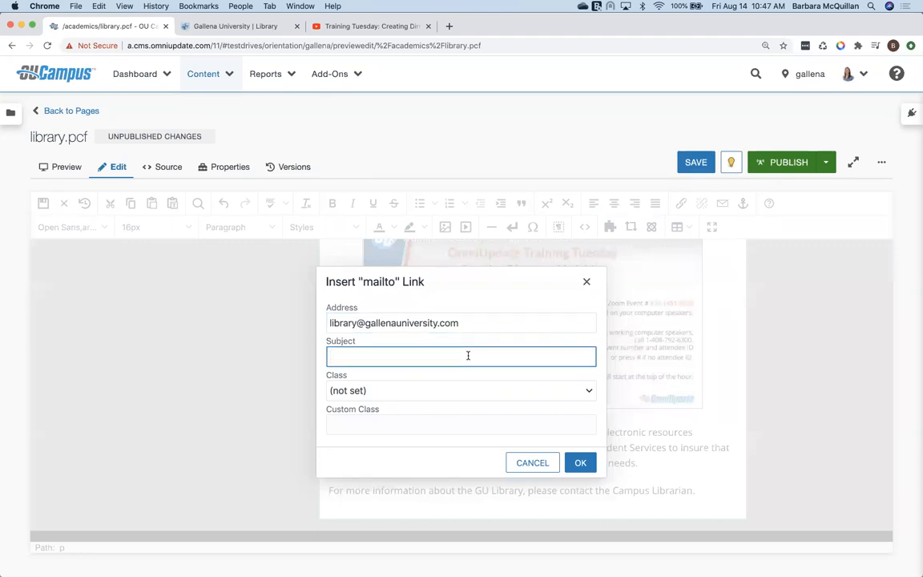
text(lnfo about GU Lub)
key(BackSpace)
key(BackSpace)
text(ibrary)
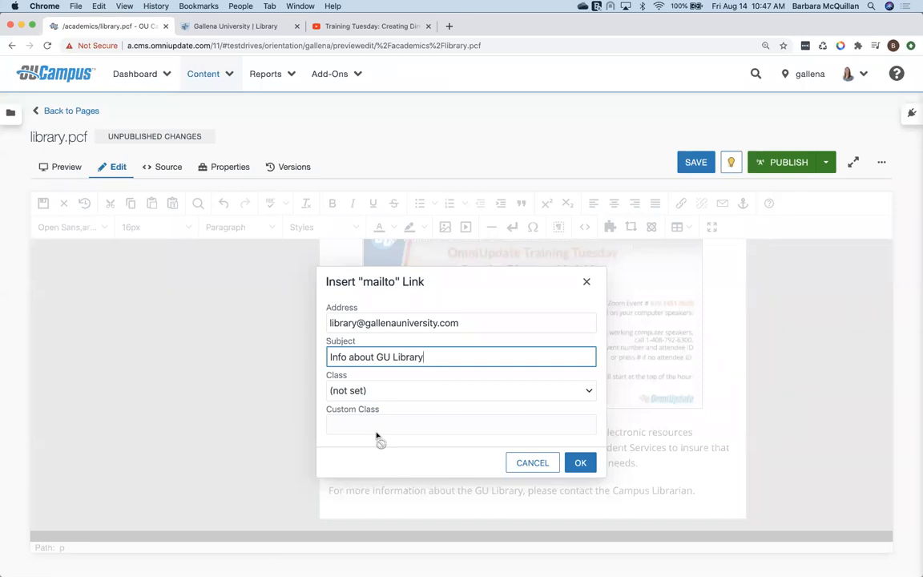
click(581, 463)
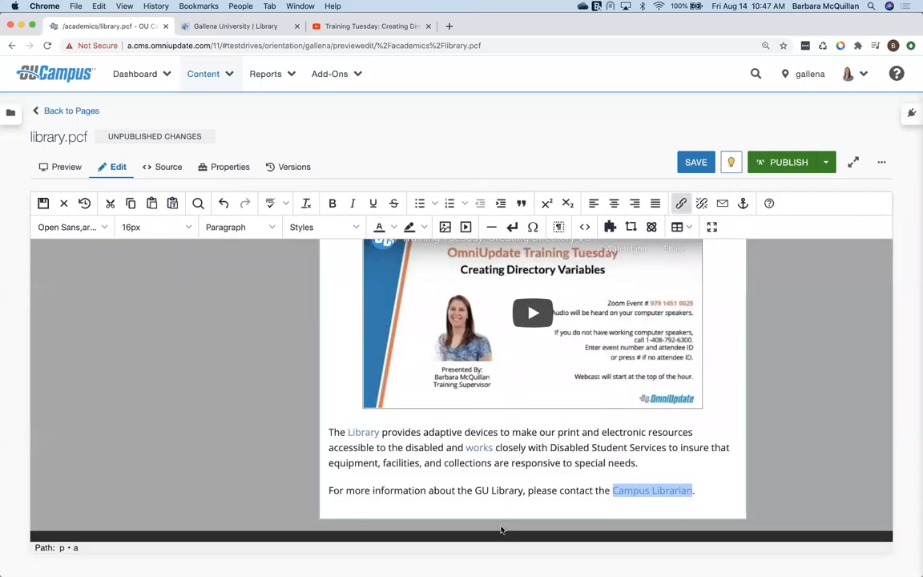
Step: Add a bulleted list below the last paragraph with the entries "Item 1", "Item 2" and "Item 3"
click(547, 510)
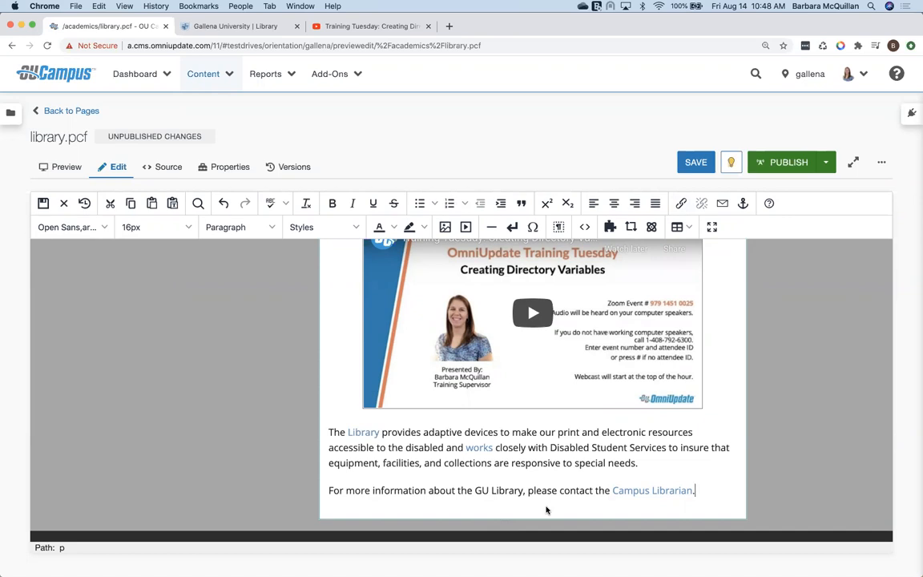
key(Return)
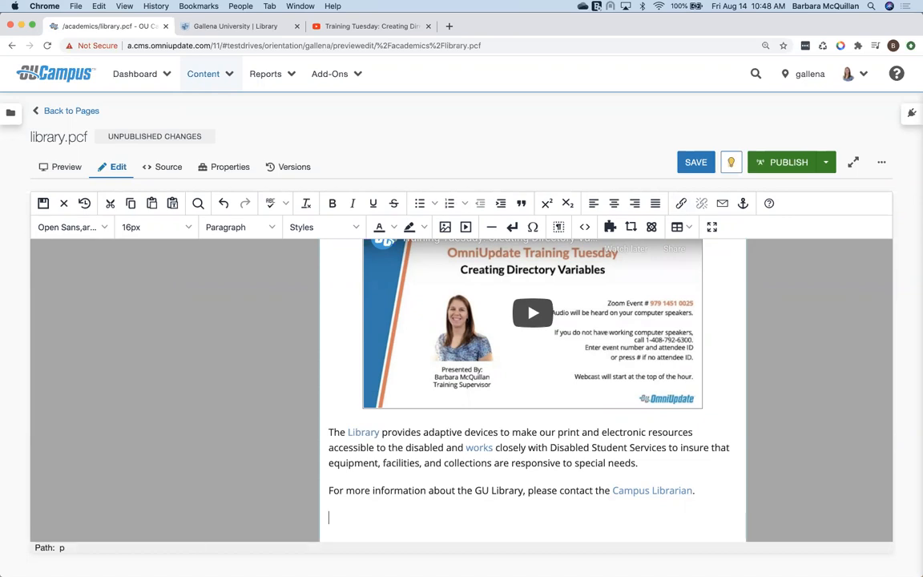
scroll(429, 507, down, 2)
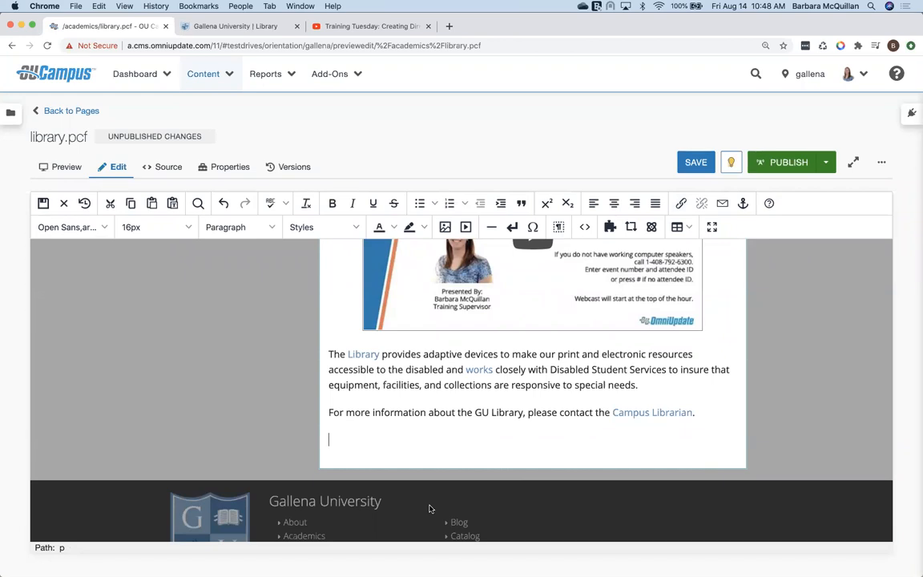
click(418, 203)
text(Item 1)
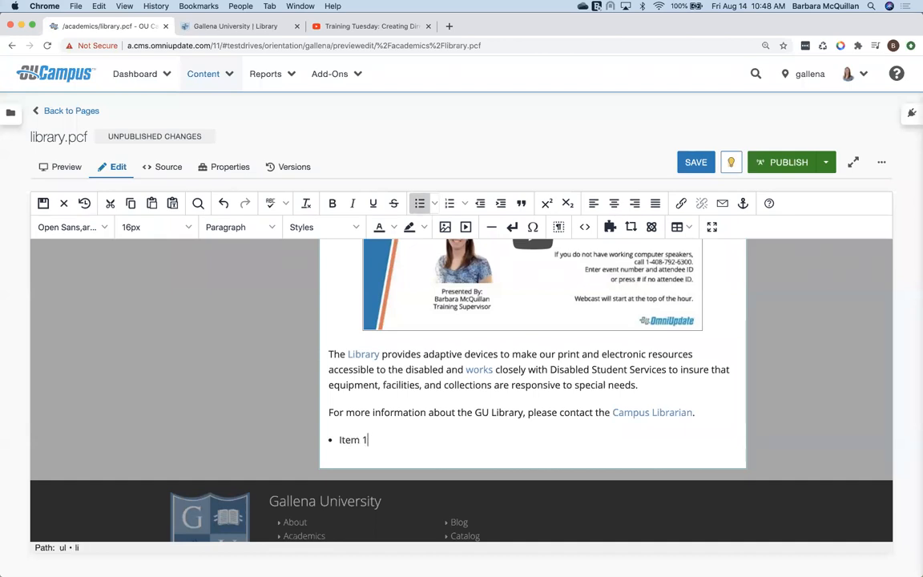
key(Return)
text(Item 2)
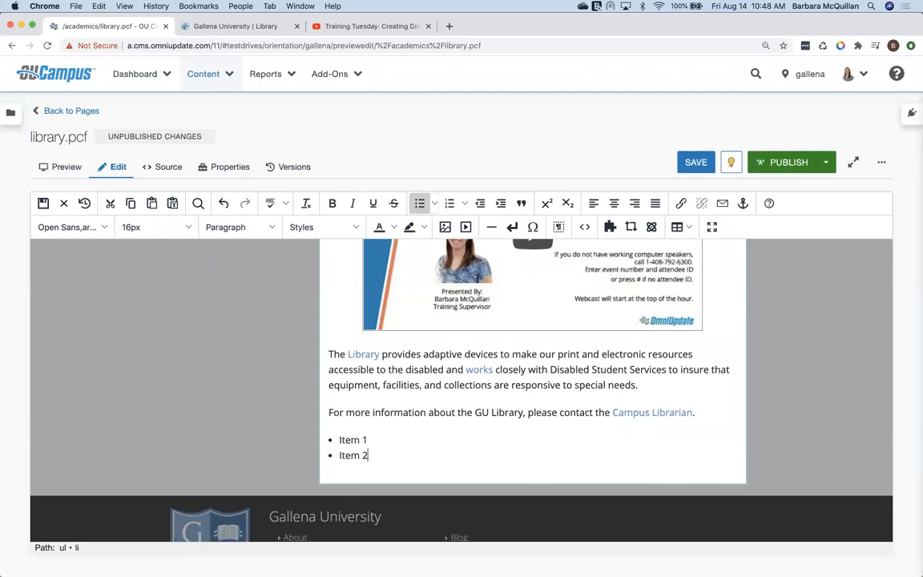
key(Return)
text(Item 3)
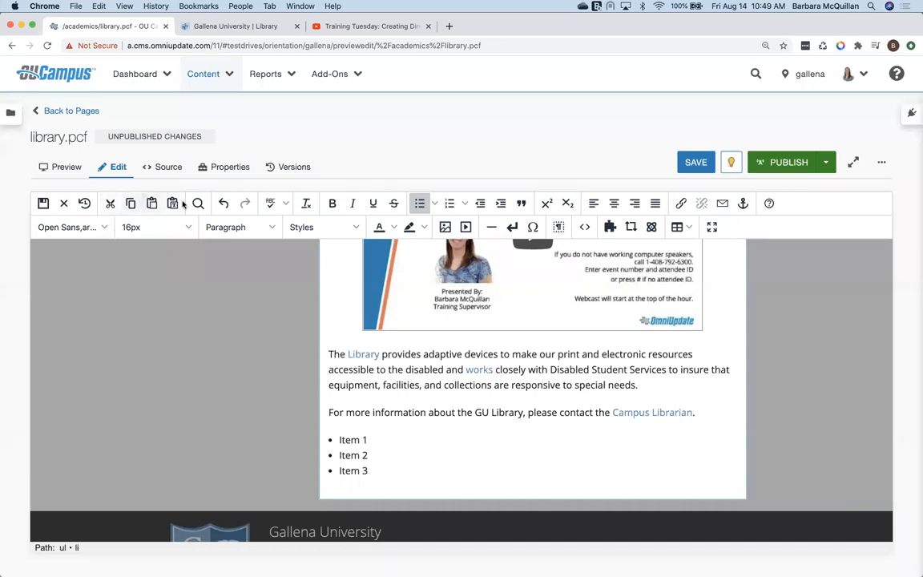
Step: Copy the three bulleted items and add empty paragraphs below the list
drag(373, 470, 333, 440)
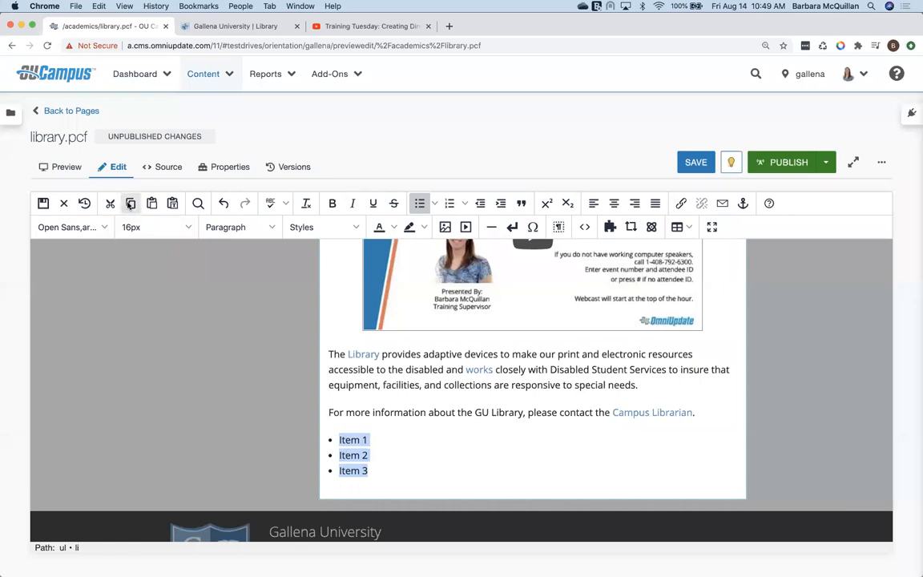
click(130, 204)
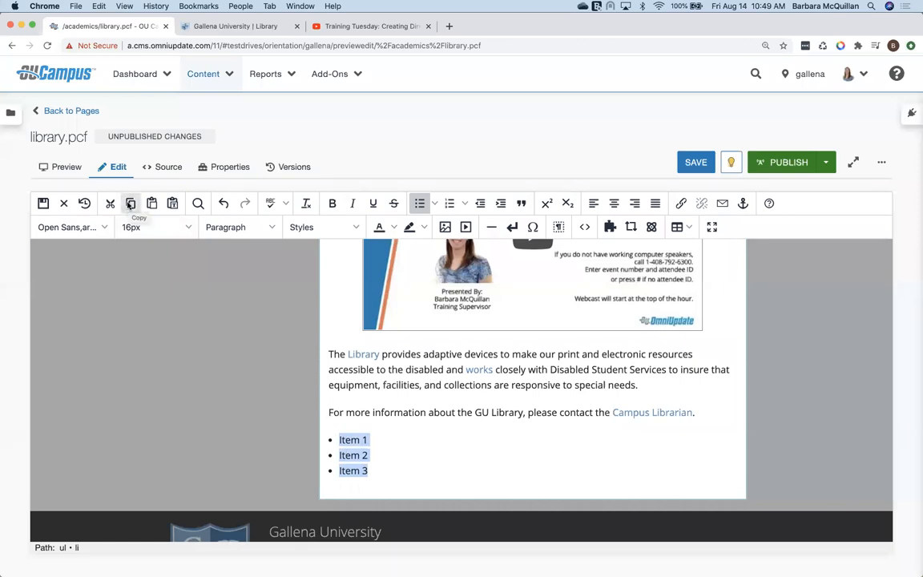
click(361, 491)
key(Return)
key(Return)
key(Return)
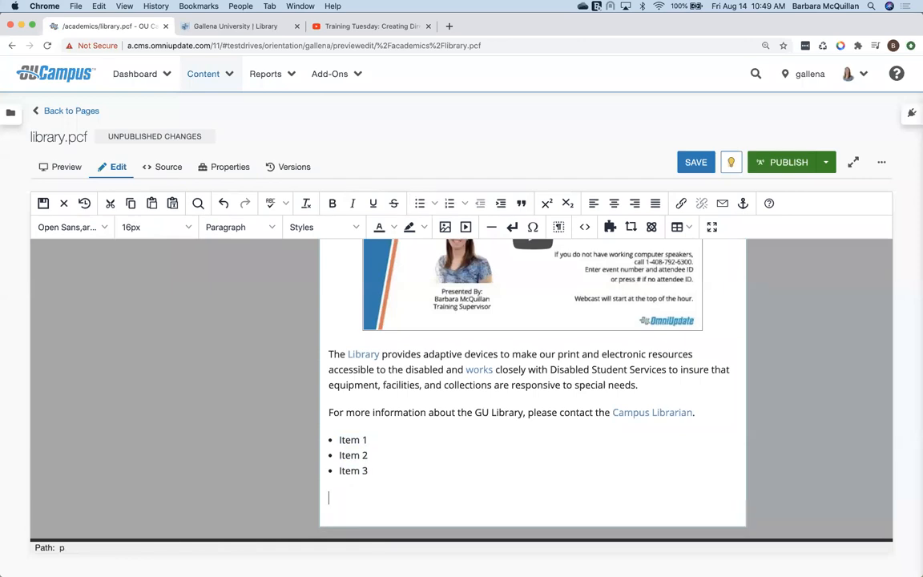
Step: Paste the copied bulleted list into the first empty paragraph below the original list
scroll(402, 455, down, 4)
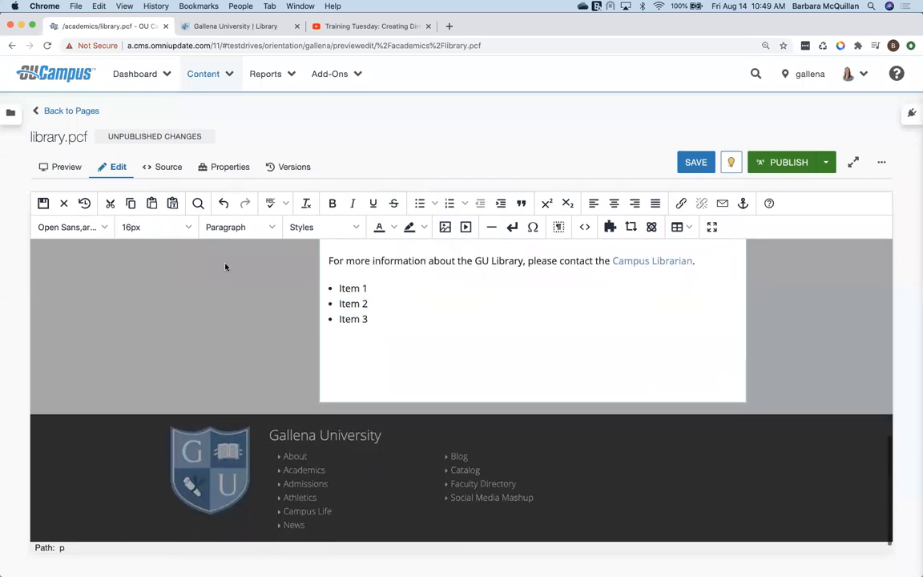
click(154, 205)
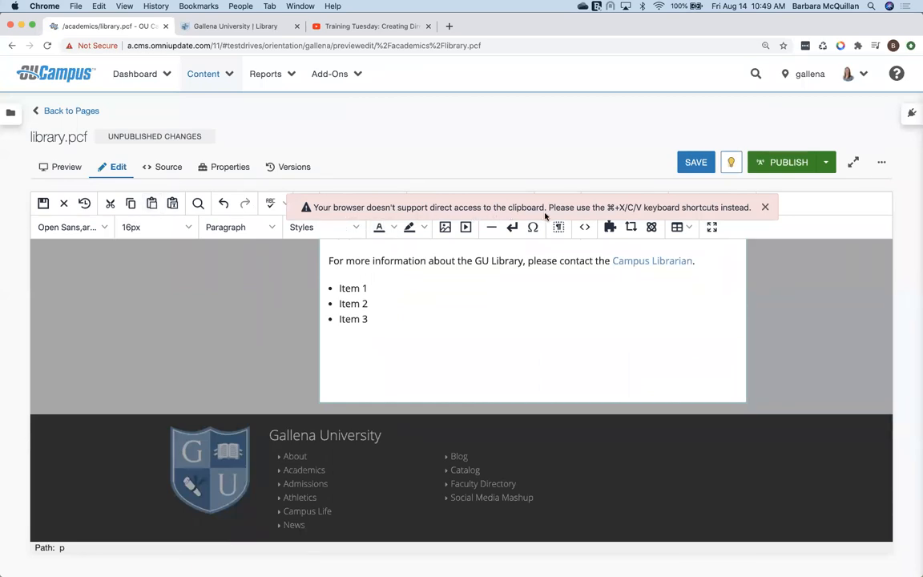
drag(611, 209, 644, 208)
click(765, 208)
click(343, 358)
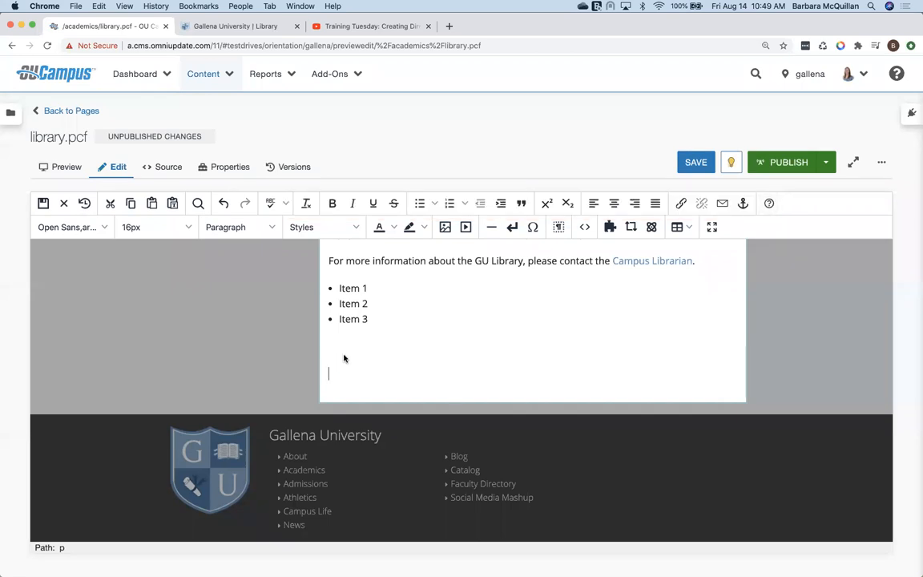
click(334, 353)
key(super+v)
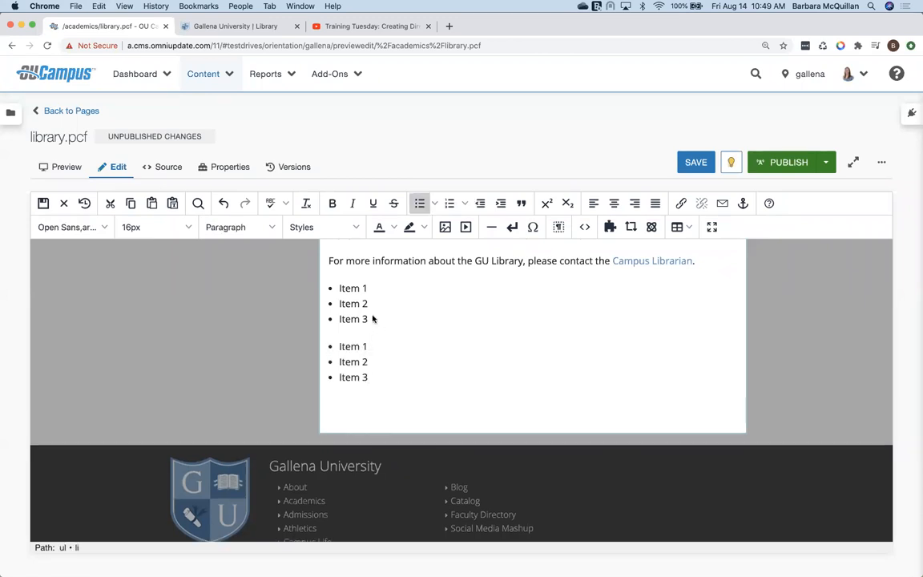
Step: Delete the text of the first list's three items and paste the copied items as plain text below the second list
drag(371, 319, 337, 291)
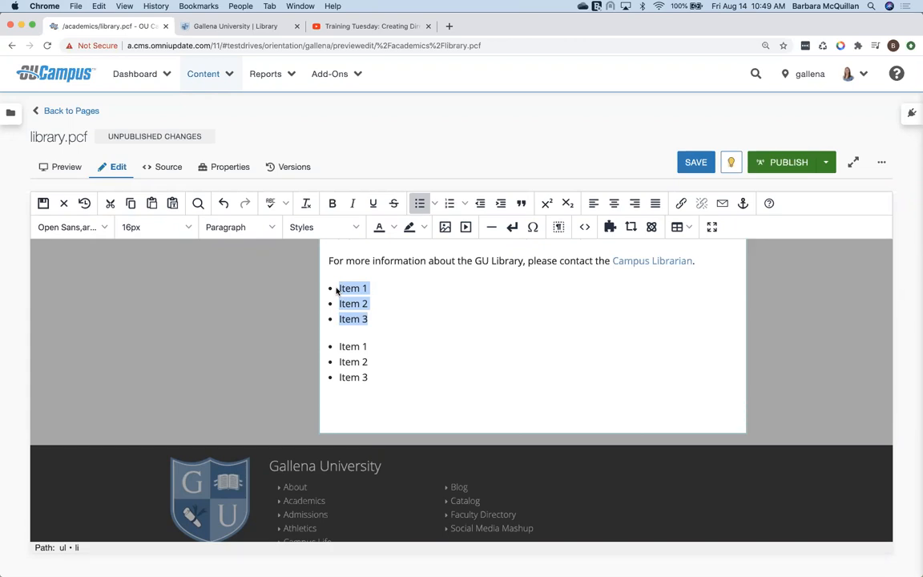
key(BackSpace)
click(352, 376)
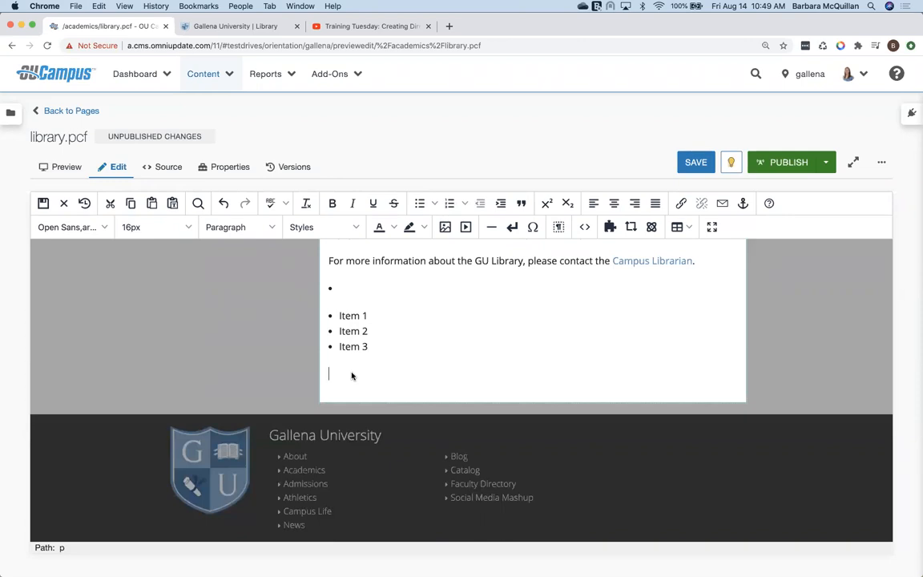
key(super+v)
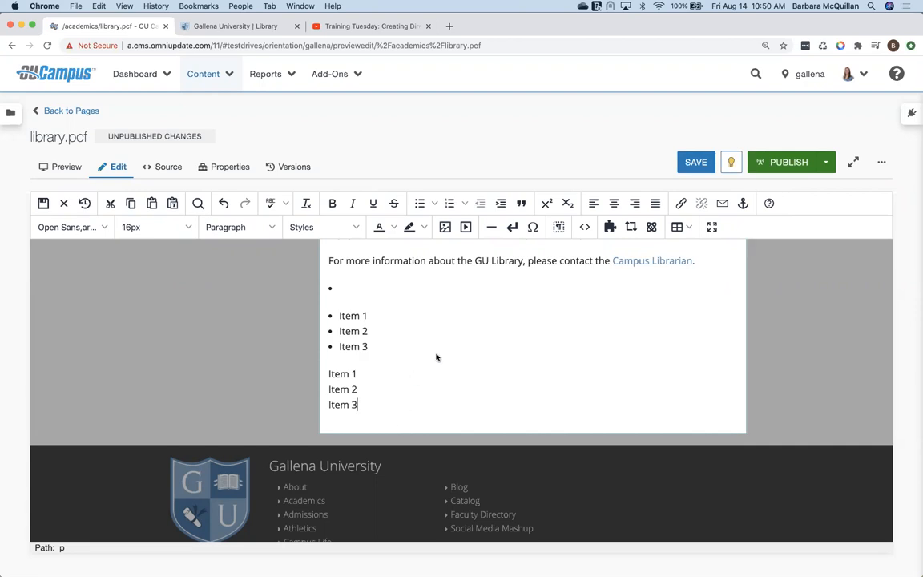
Step: Add a new paragraph with the nonsense text "odsifj sdofijsdf oijdf" below the plain-text items and turn on spell check
key(Return)
key(Return)
key(BackSpace)
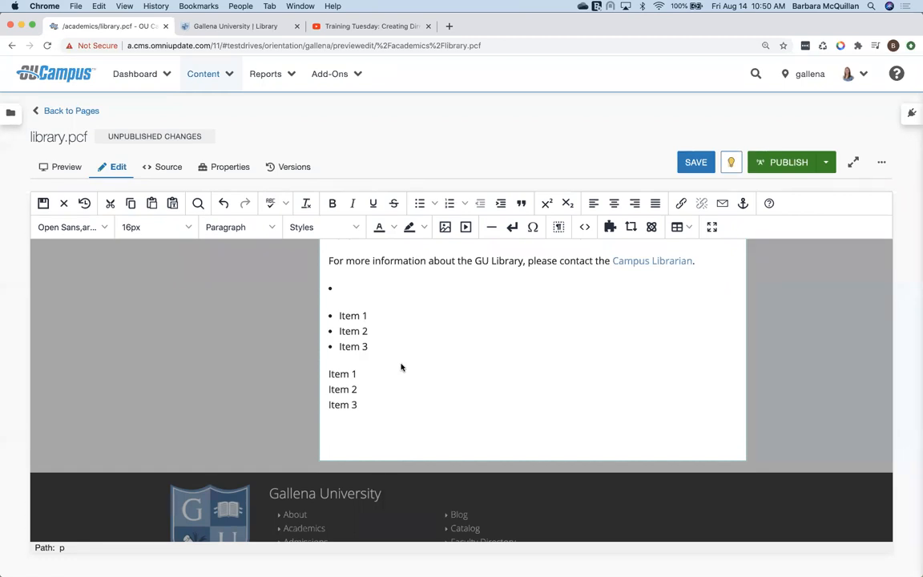
text(odsifj sdofijsdf oijdf)
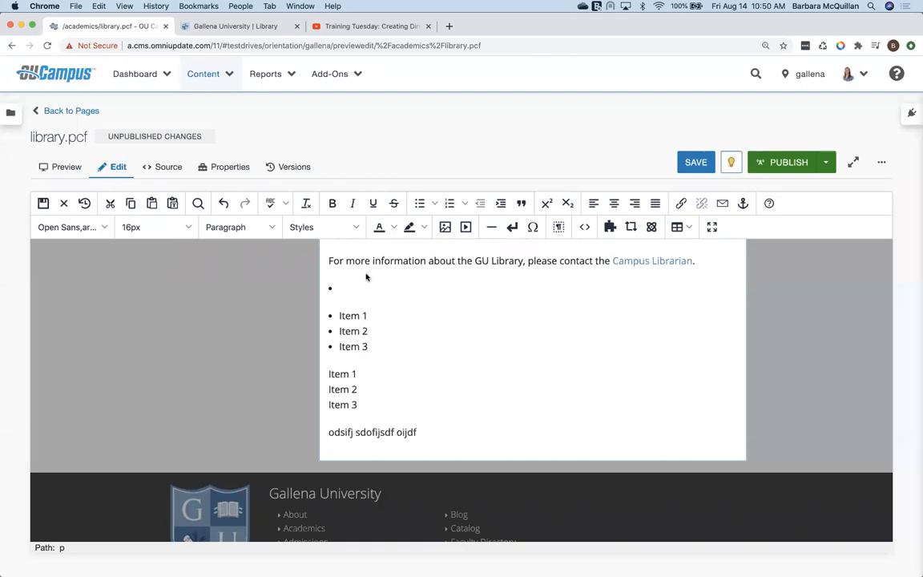
click(269, 204)
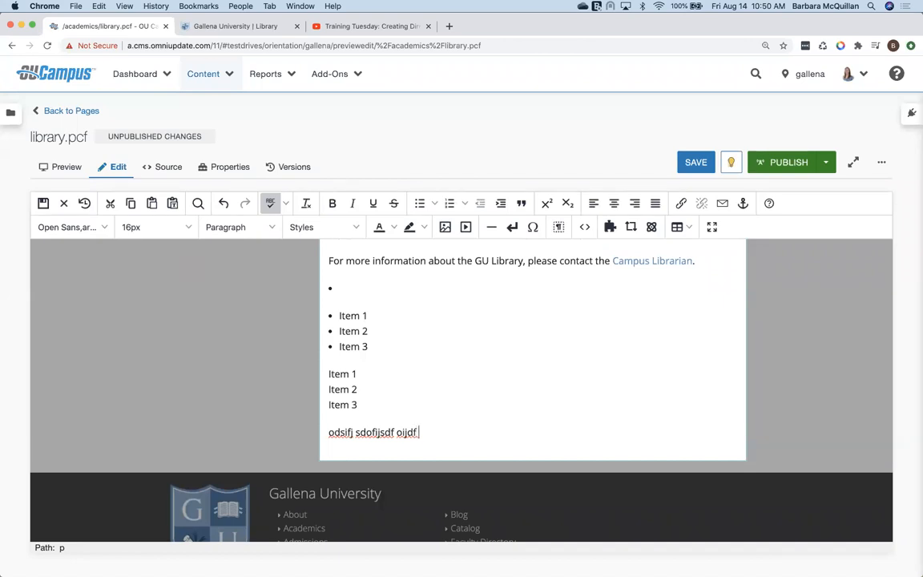
Step: Extend the nonsense paragraph with "sidjfijsd", add paragraphs "sdfiojsd" and "sdfljsdf", and append "sdfiojsd sdij sodijf" to the plain-text "Item 1"
text(sidjfijsd)
key(Return)
text(sdfiojsd)
key(Return)
text(sdfljsdf)
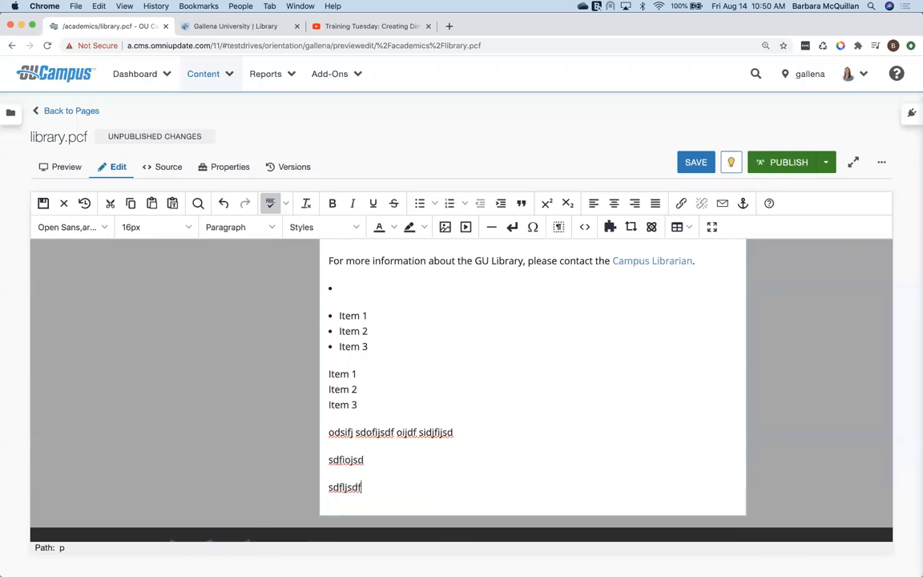
click(374, 375)
text(sdfiojsd sdij sodijf)
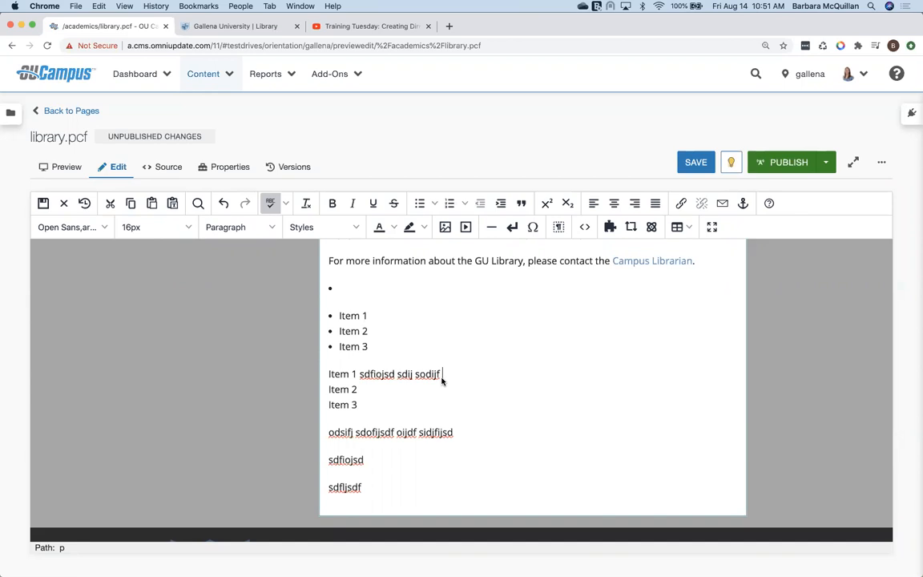
Step: Look over the additional page actions, such as Page Check and Save Version, and review the edited page content
click(882, 162)
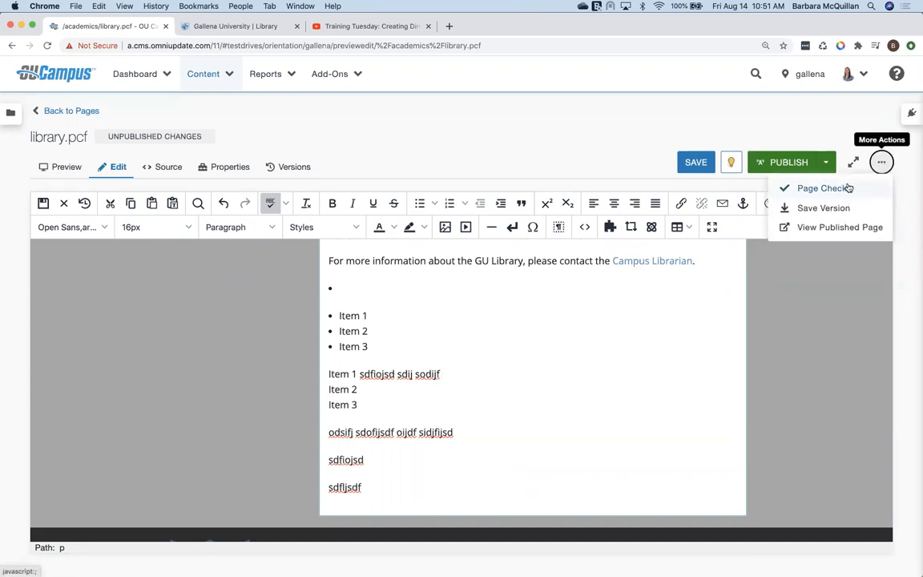
click(881, 161)
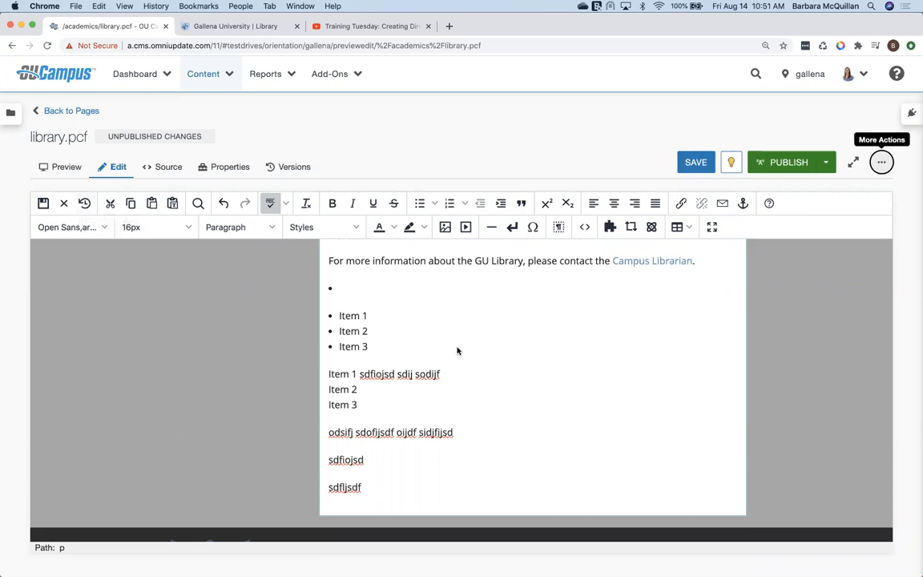
scroll(458, 351, up, 5)
scroll(458, 350, up, 10)
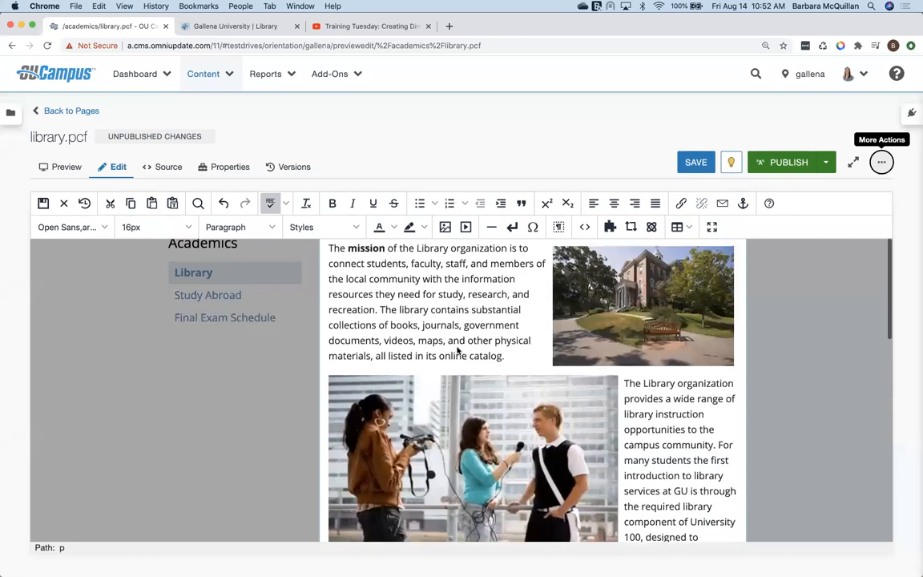
scroll(457, 350, down, 15)
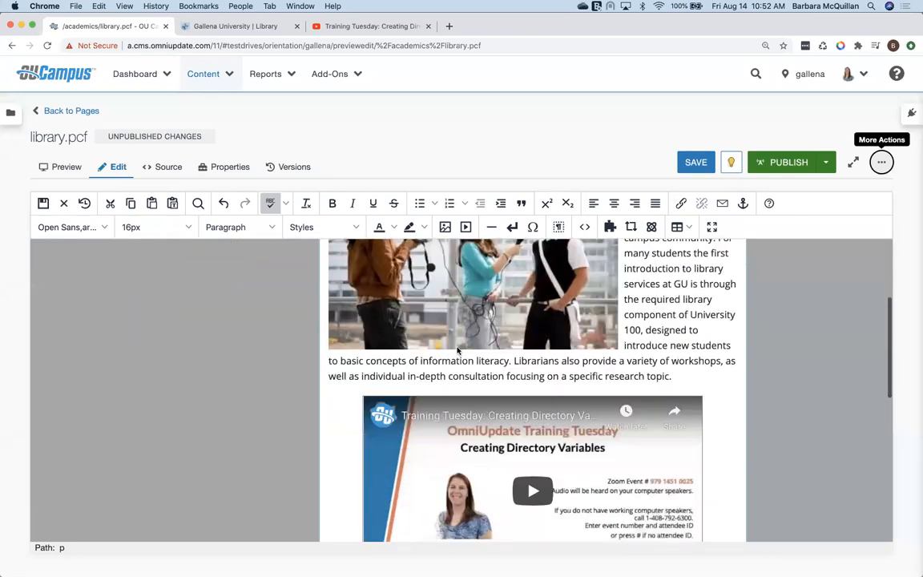
scroll(457, 350, up, 4)
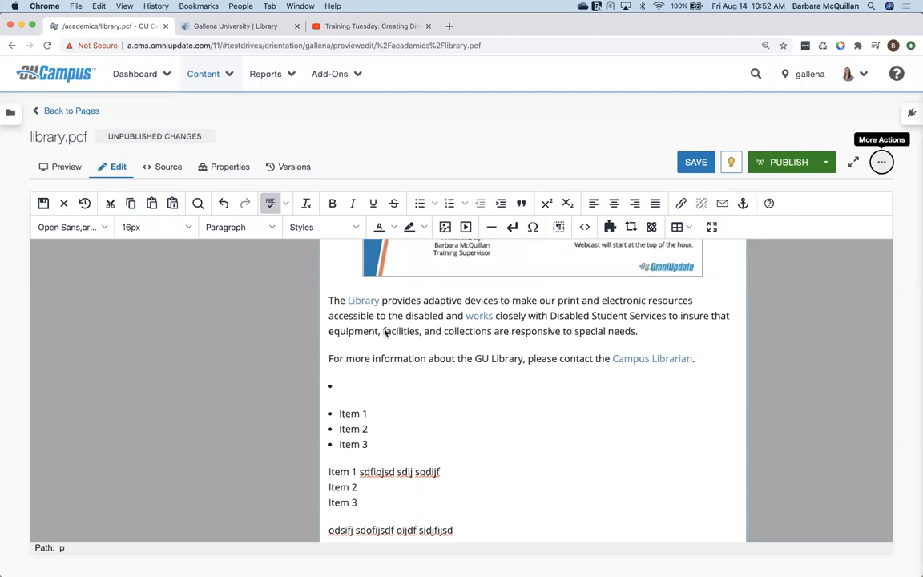
Step: Reload library.pcf without saving, discarding all unsaved edits to the main content, and look over the reloaded page
click(47, 46)
click(542, 204)
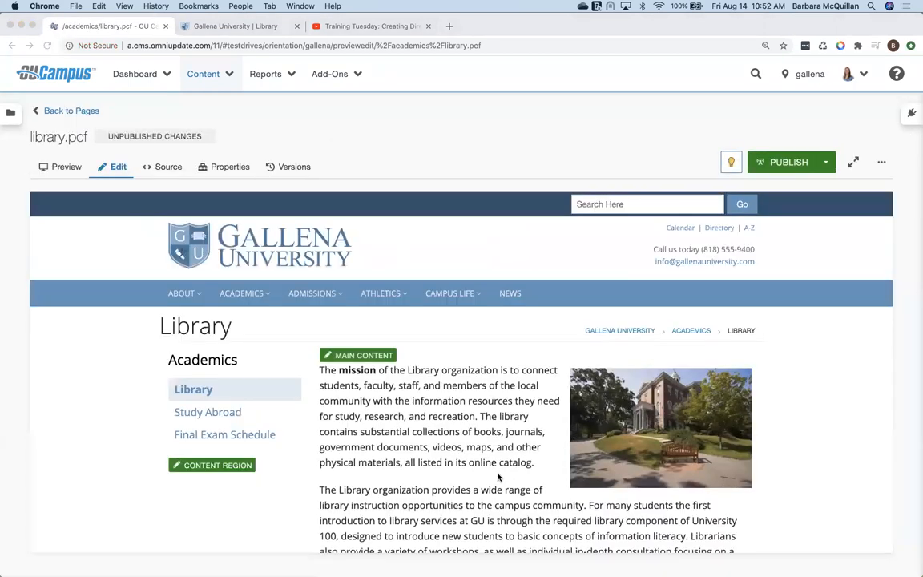
scroll(408, 448, down, 6)
scroll(458, 367, up, 2)
scroll(463, 358, up, 4)
scroll(464, 359, down, 5)
scroll(464, 358, up, 3)
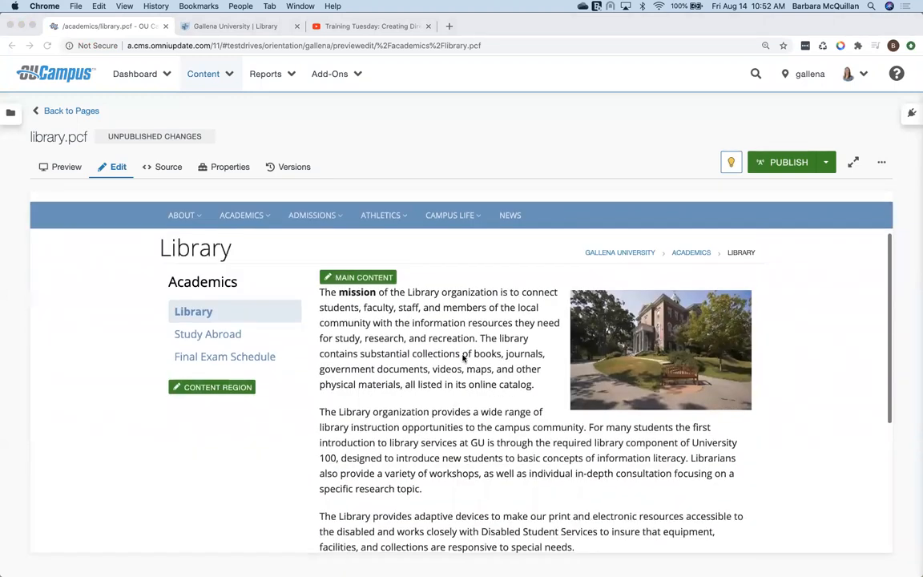
scroll(463, 358, down, 1)
click(383, 331)
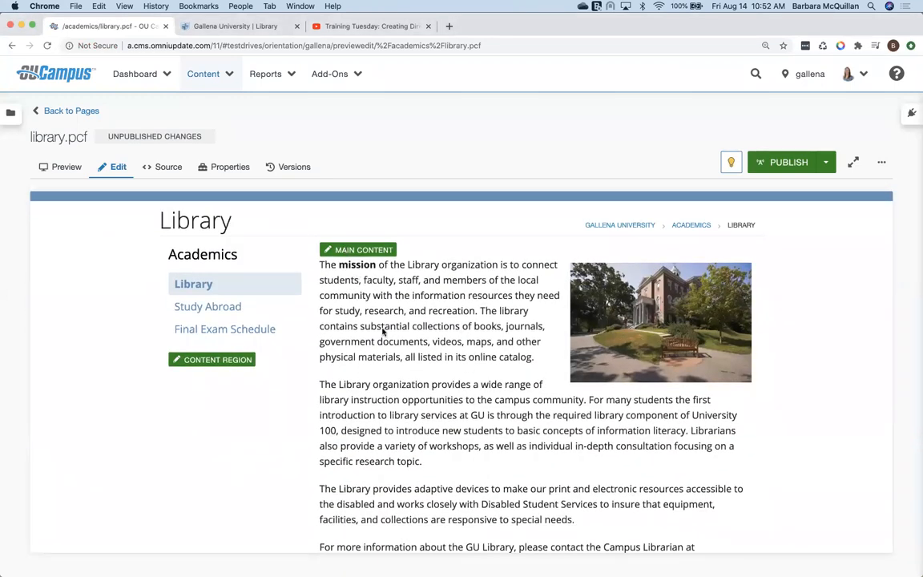
Step: Open the main content region for editing, restore its last draft, and save the page while staying in the editor
click(363, 249)
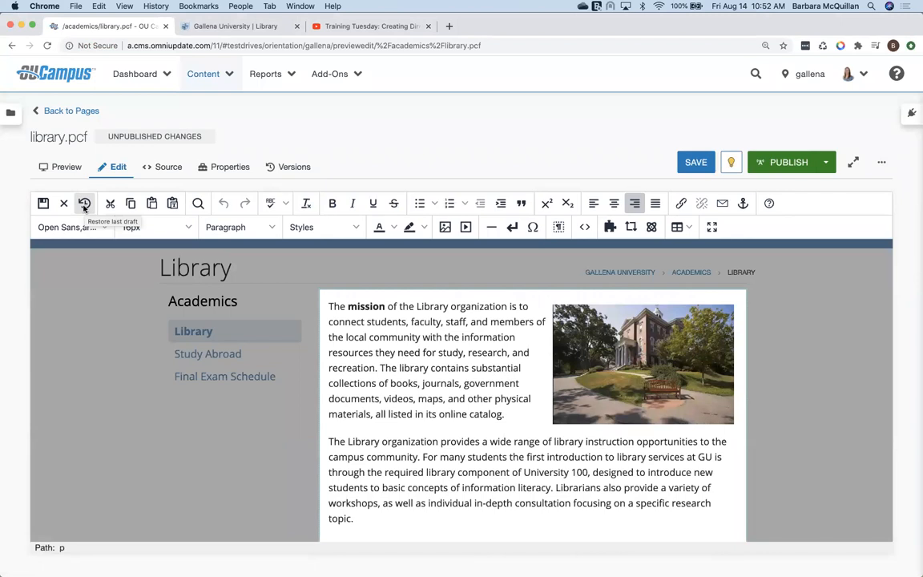
click(84, 203)
scroll(412, 399, down, 5)
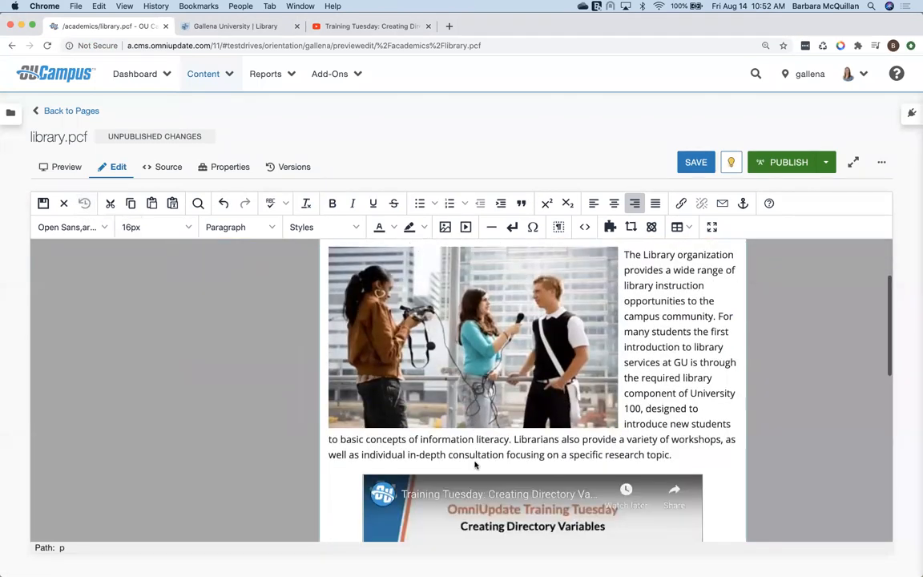
scroll(474, 464, down, 6)
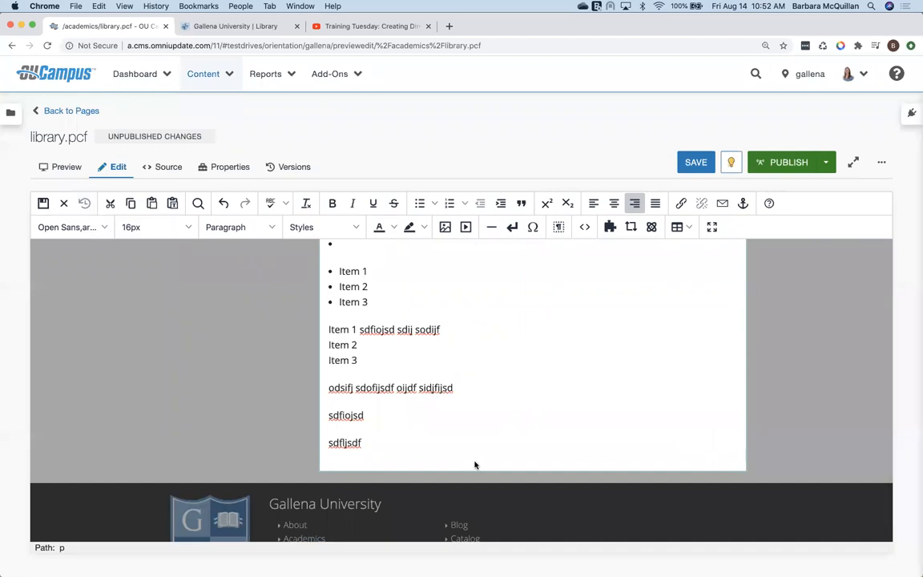
click(440, 445)
scroll(440, 445, up, 5)
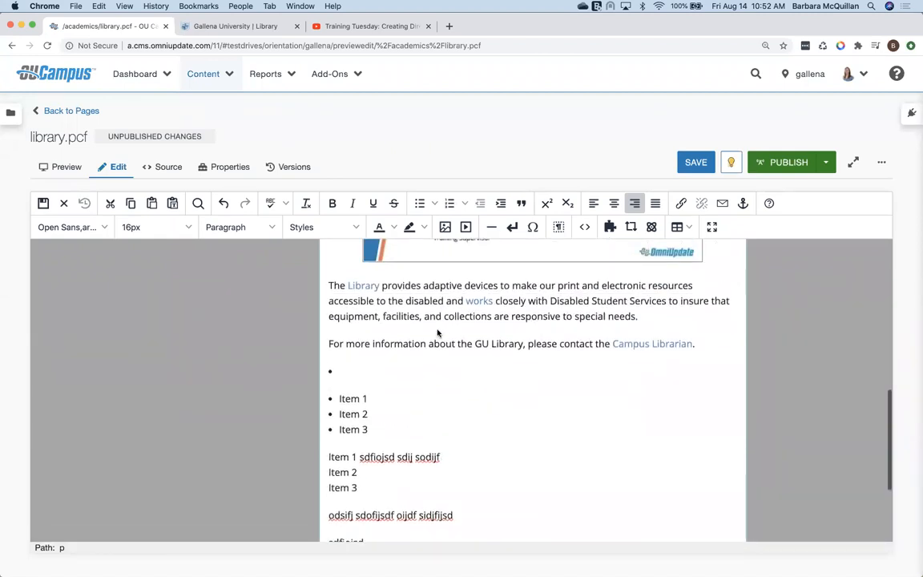
scroll(438, 331, up, 1)
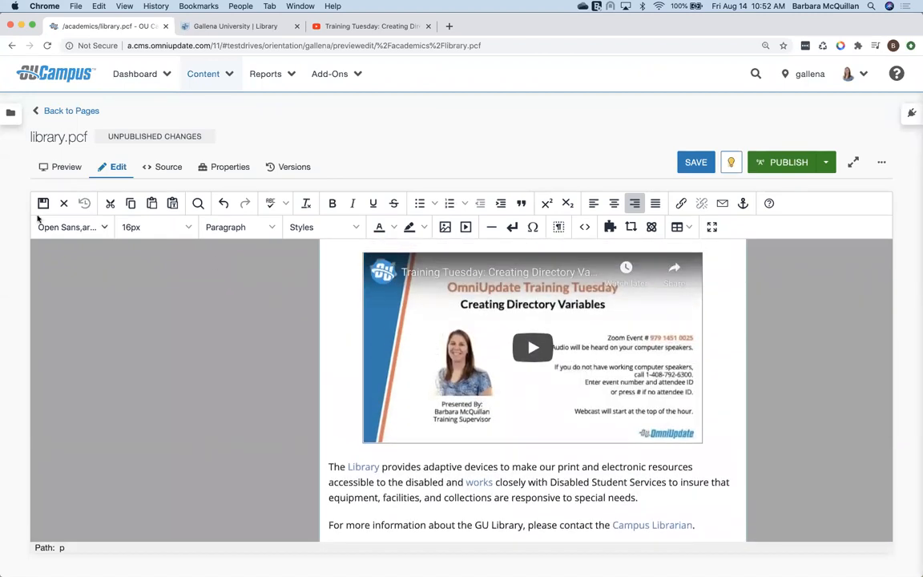
scroll(447, 489, down, 4)
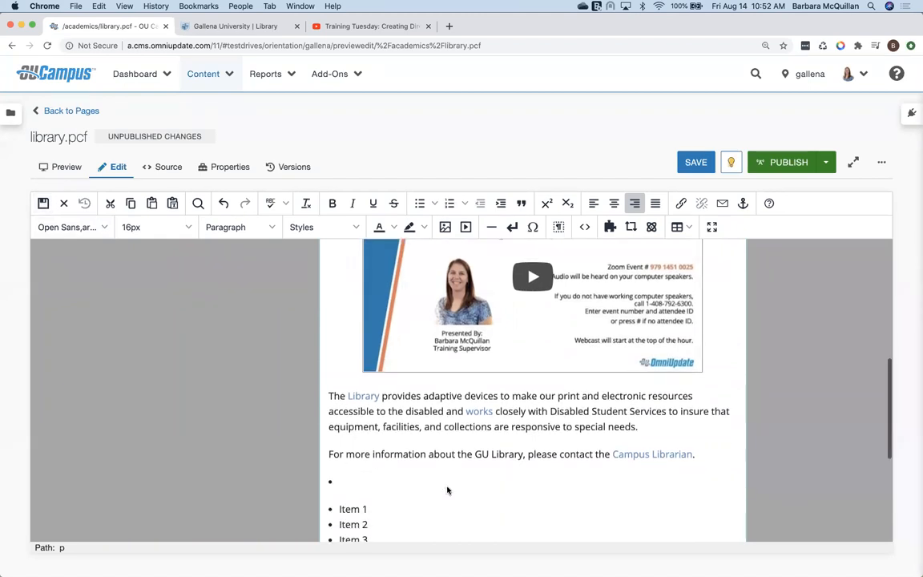
scroll(447, 489, down, 3)
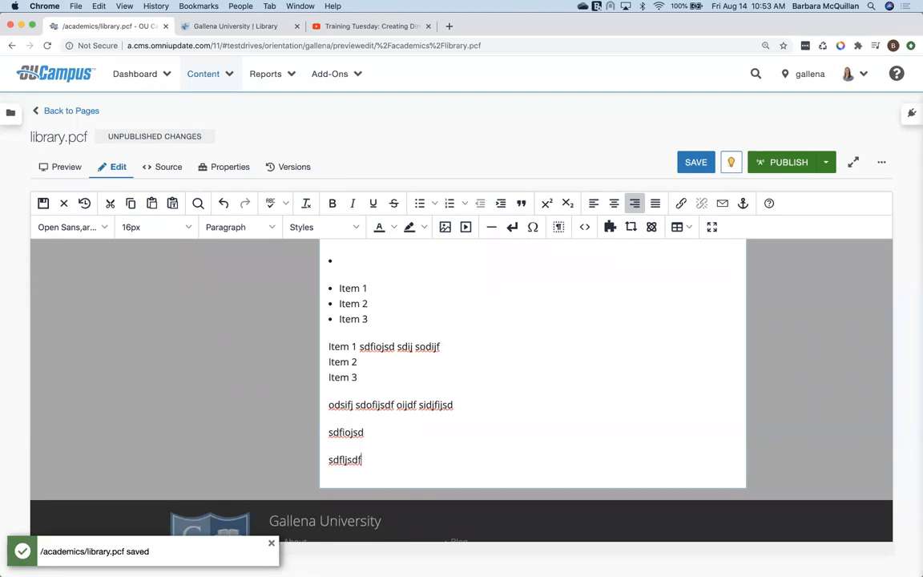
Step: Insert the Accordion snippet from the Generic category in a new paragraph below "sdfljsdf"
key(Return)
scroll(446, 525, down, 2)
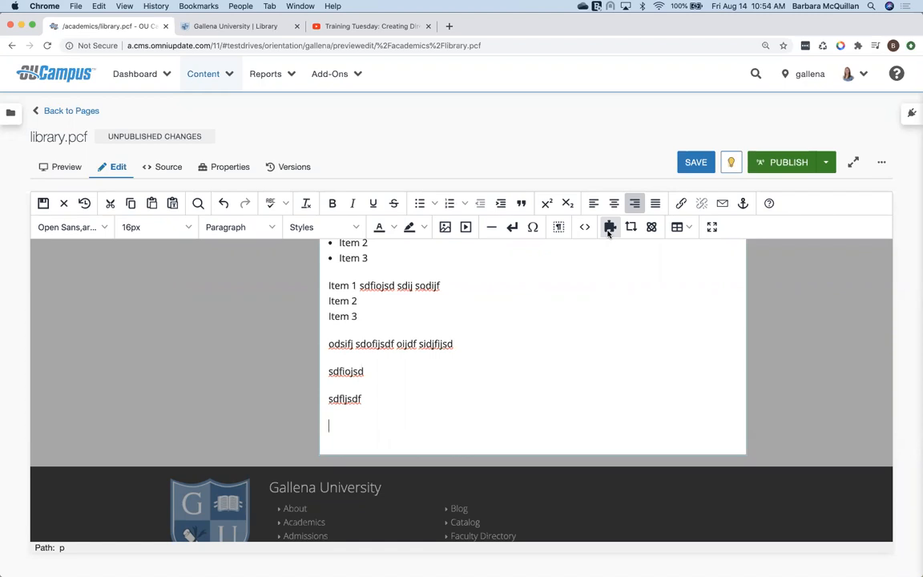
click(609, 228)
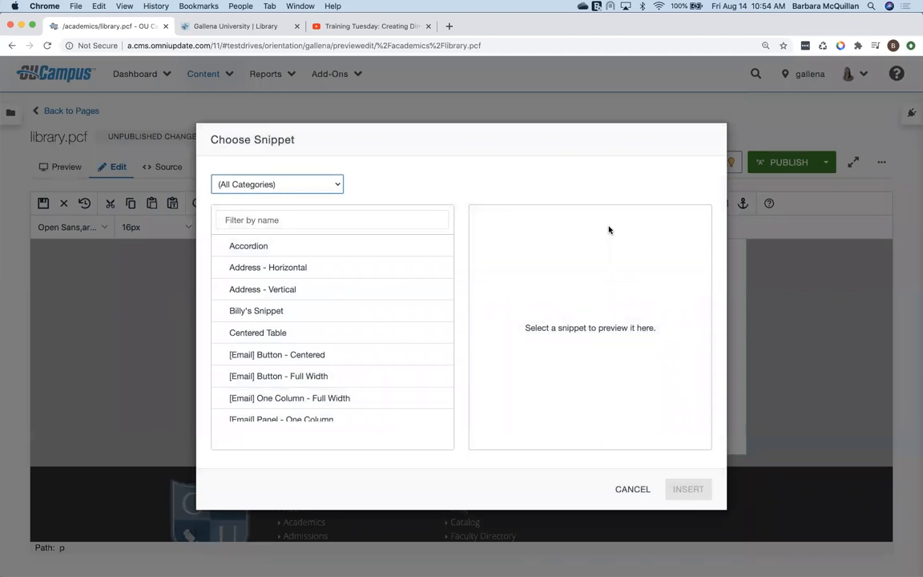
click(289, 186)
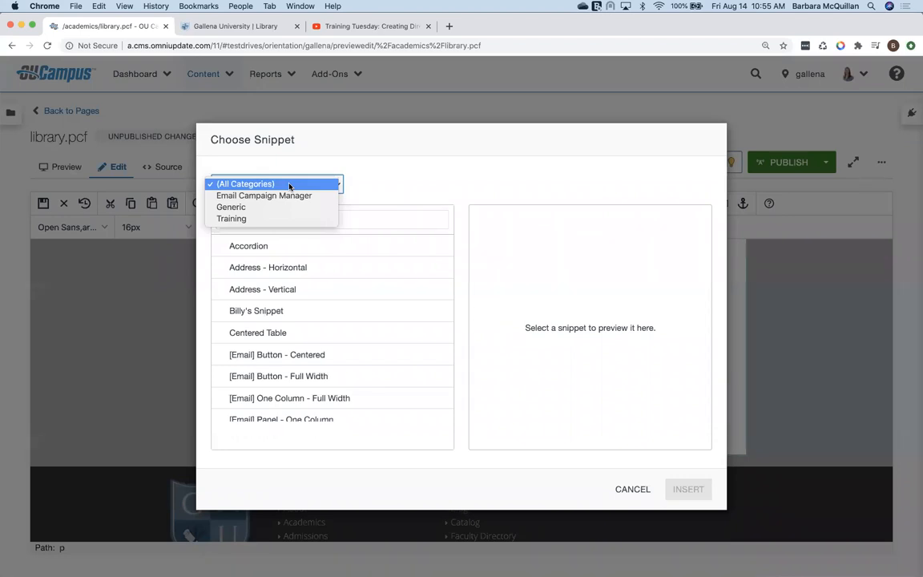
click(254, 208)
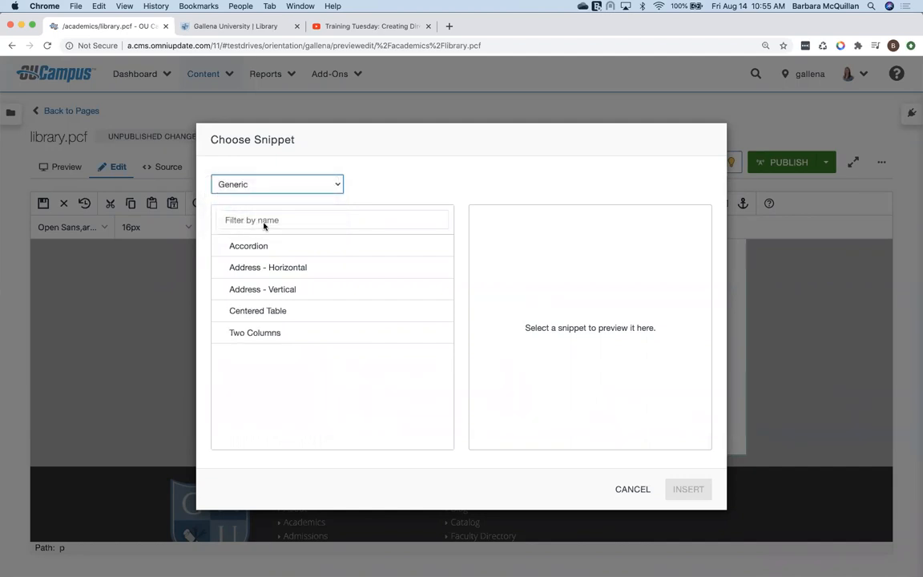
click(296, 250)
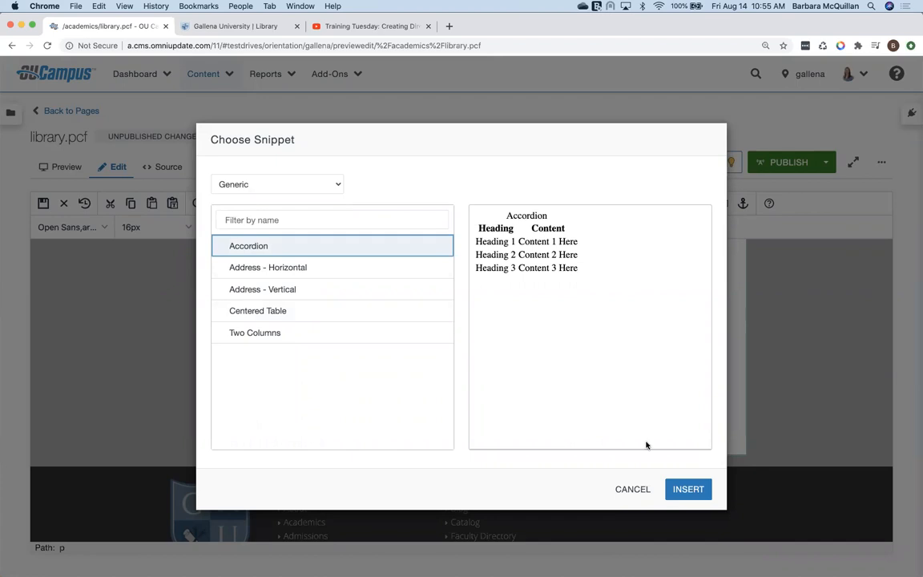
click(695, 492)
scroll(546, 463, down, 2)
scroll(544, 465, down, 1)
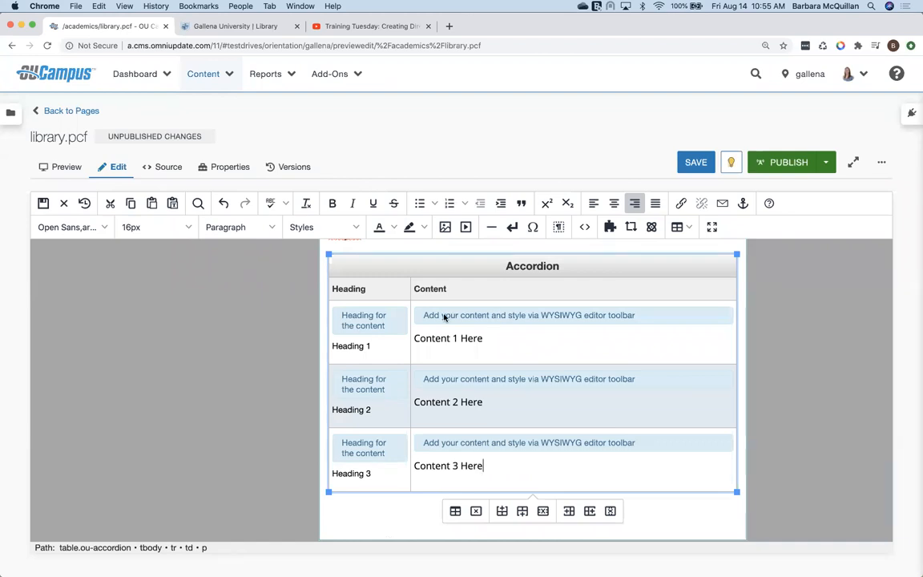
Step: Replace "Heading 1" in the accordion with the presenter's first name in possessive form followed by "Accordion heading"
click(368, 346)
key(BackSpace)
key(BackSpace)
key(BackSpace)
key(BackSpace)
text(Barbara's Accordion heading)
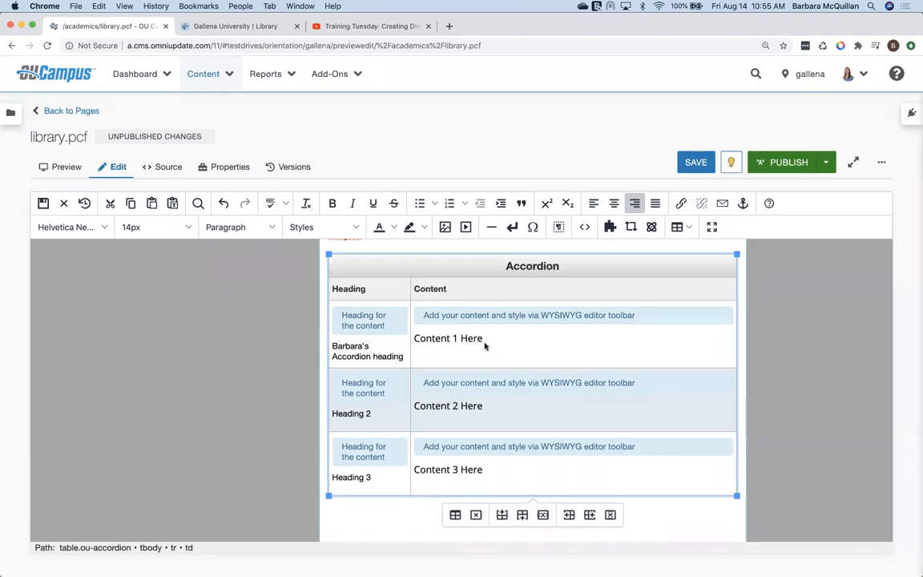
Step: Replace "Content 1 Here" with a sentence saying this is the content that the presenter added, naming her, and save the page
drag(485, 343, 415, 342)
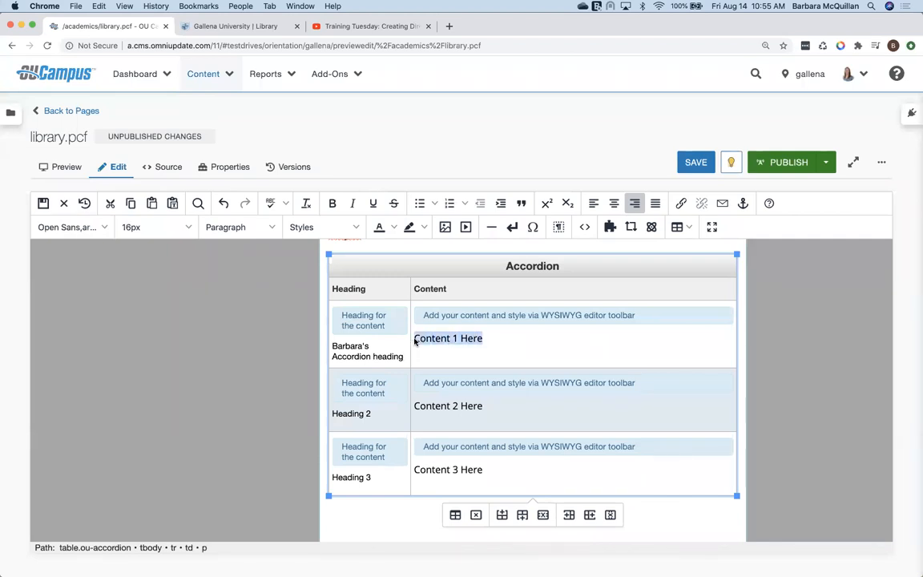
text(This )
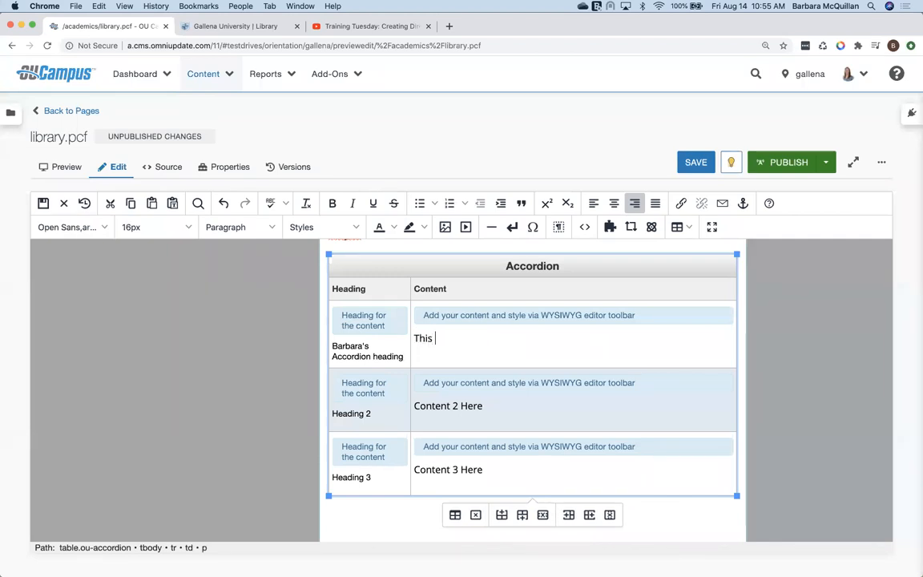
text(is the content that)
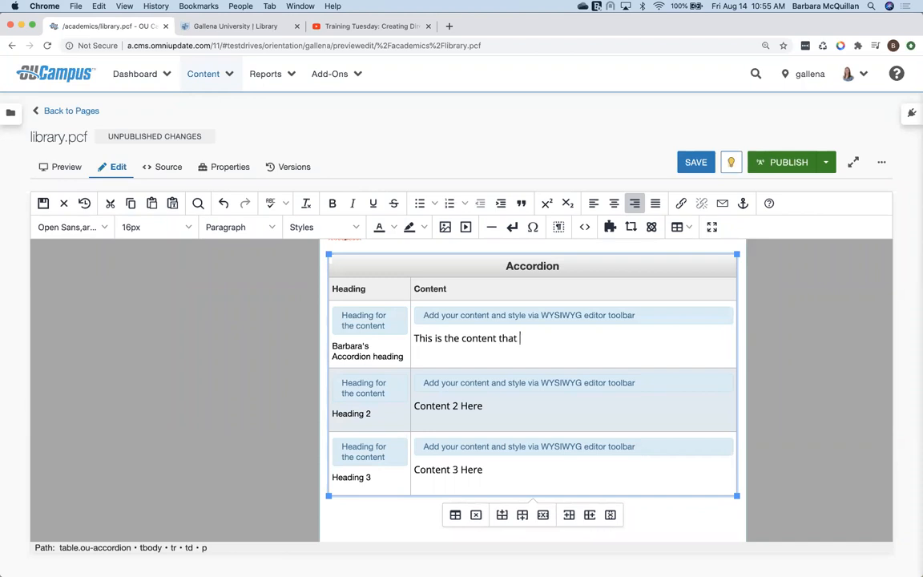
text( Barbara a)
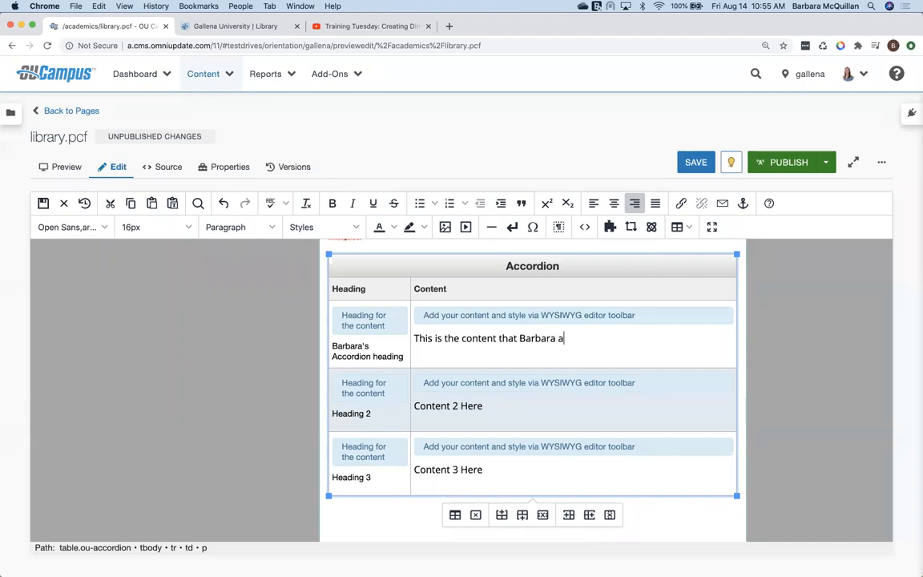
text(dded.)
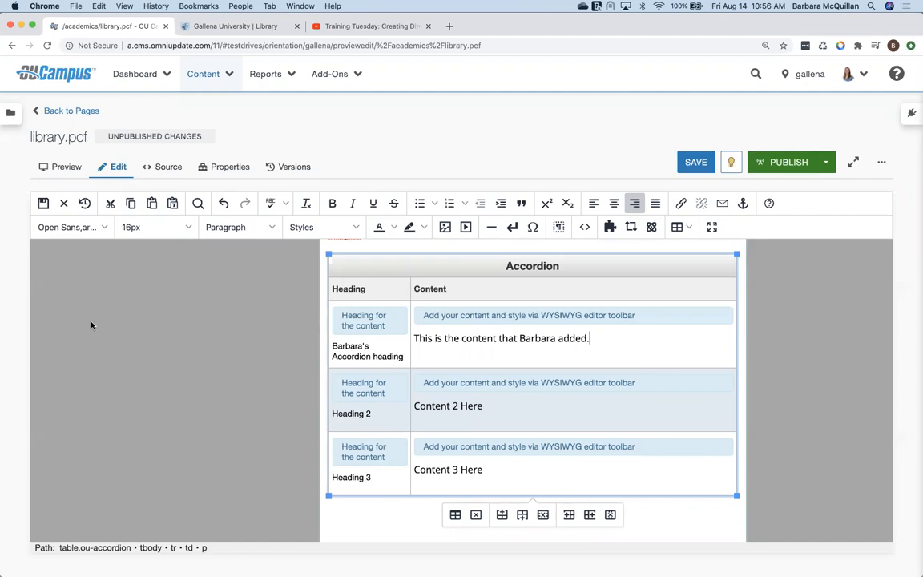
click(43, 206)
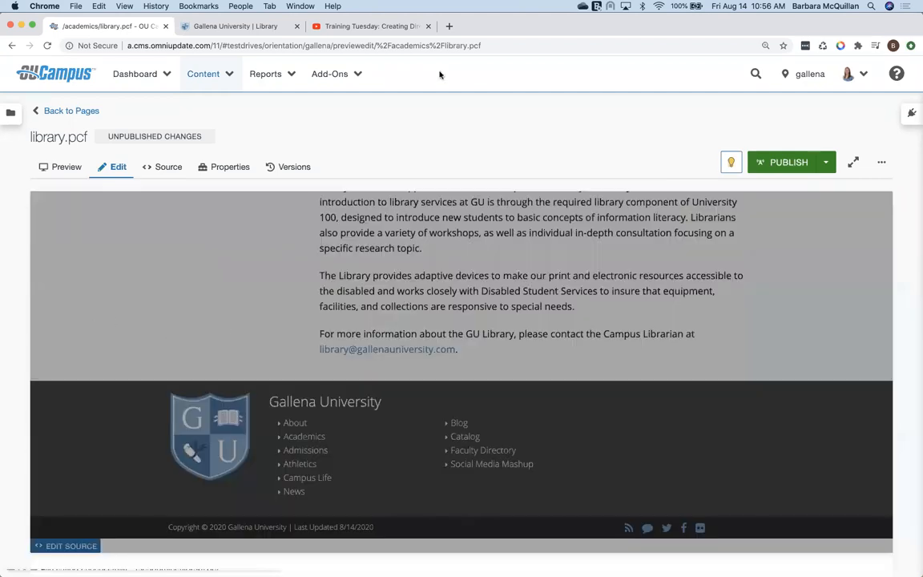
Step: Check the rendered accordion on the saved page by expanding and collapsing its three sections
scroll(277, 399, down, 10)
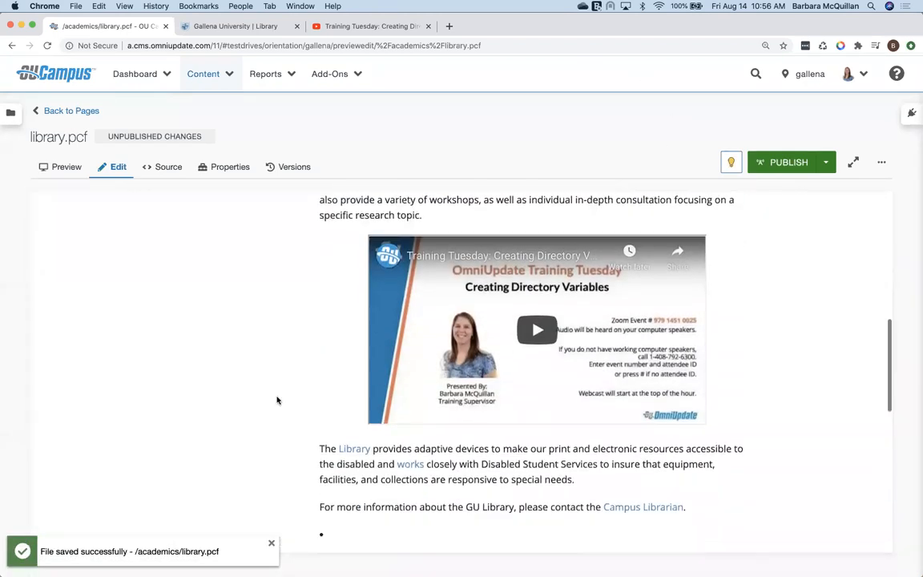
scroll(280, 396, down, 2)
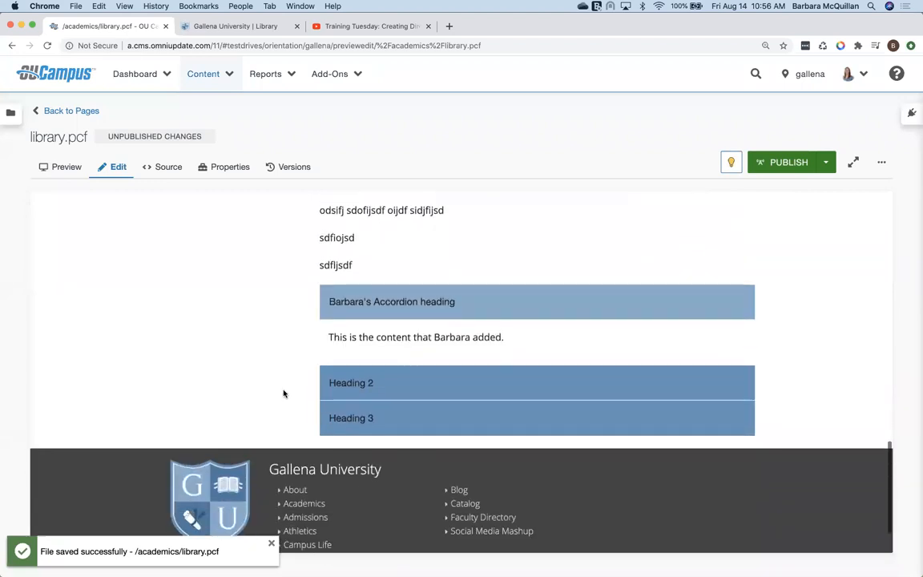
scroll(304, 361, down, 1)
click(379, 287)
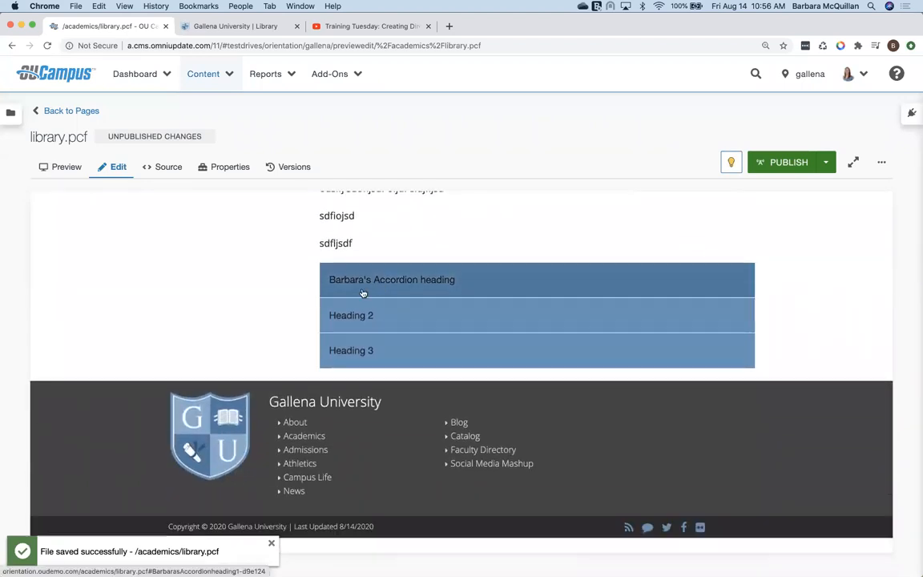
click(351, 325)
click(362, 399)
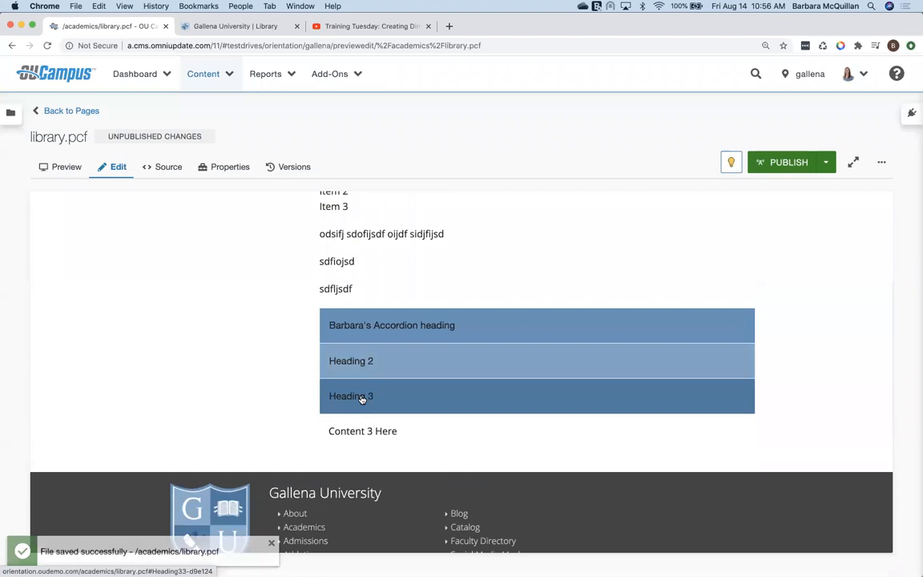
click(383, 364)
click(381, 328)
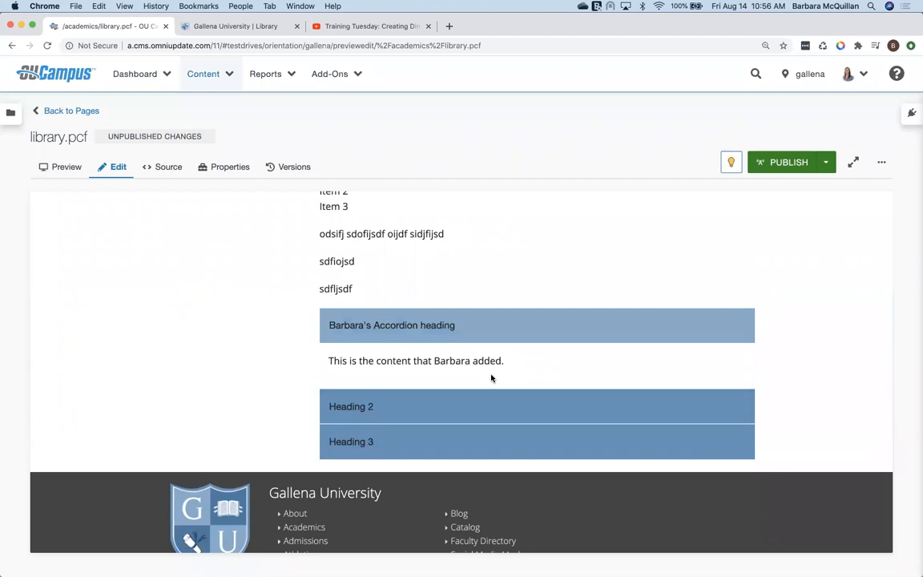
Step: Reopen the main content region for editing and place the cursor in the accordion's "Content 3 Here" cell
scroll(492, 378, up, 5)
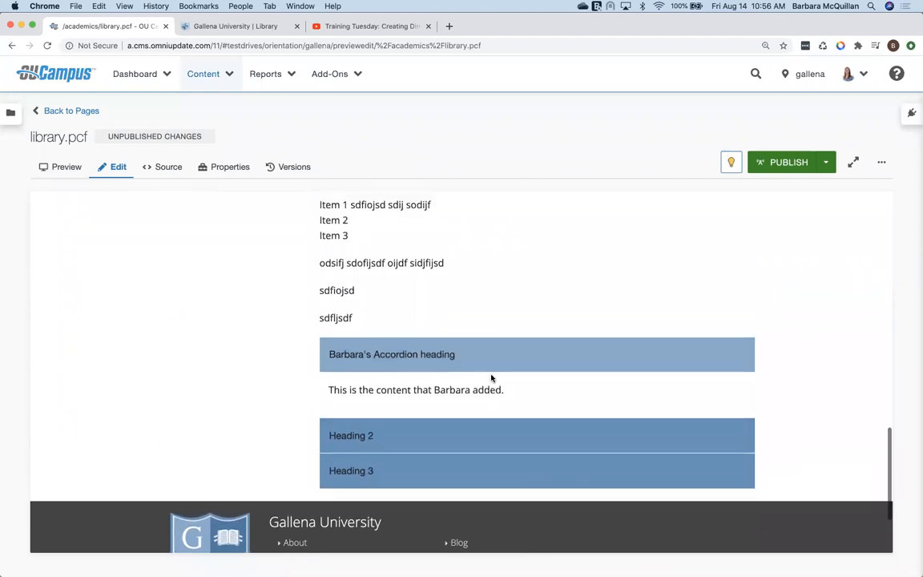
scroll(492, 379, up, 10)
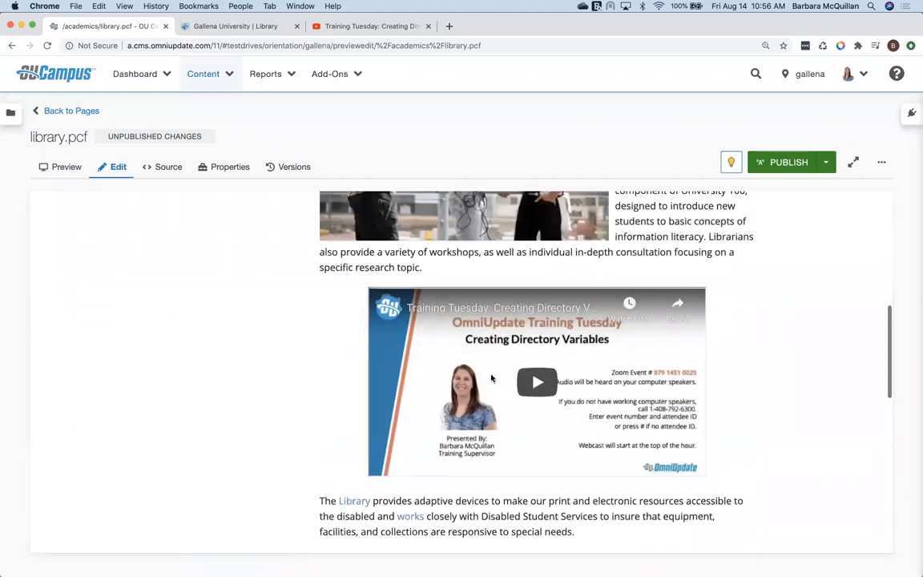
click(364, 228)
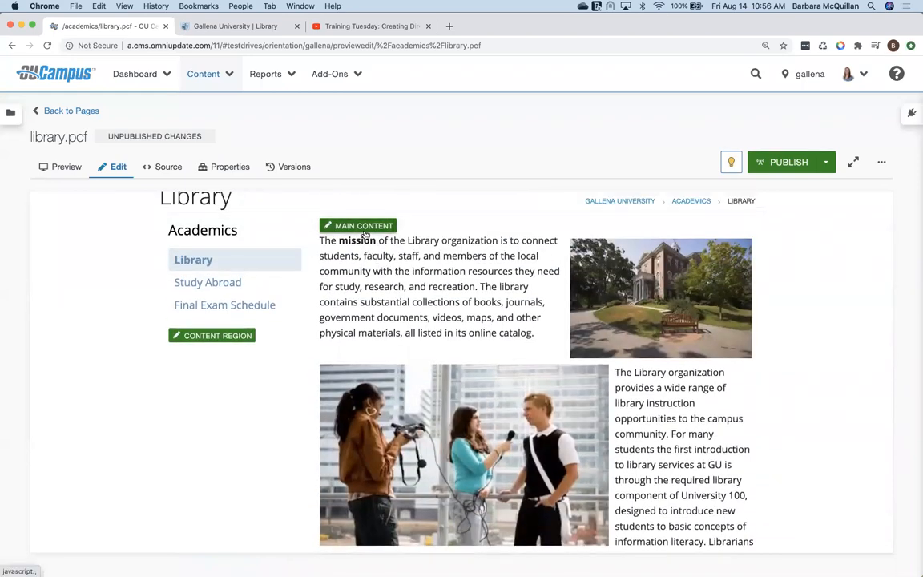
scroll(423, 440, down, 15)
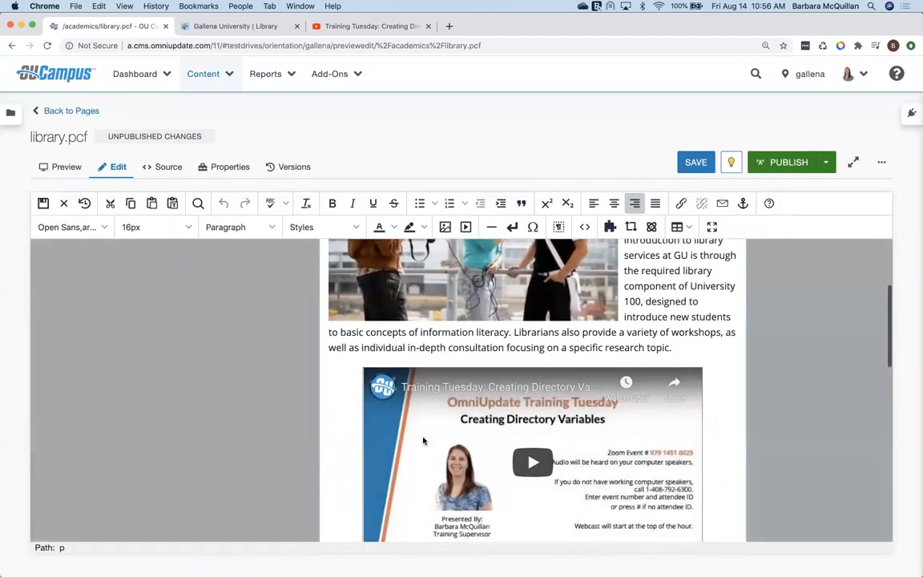
scroll(424, 440, down, 2)
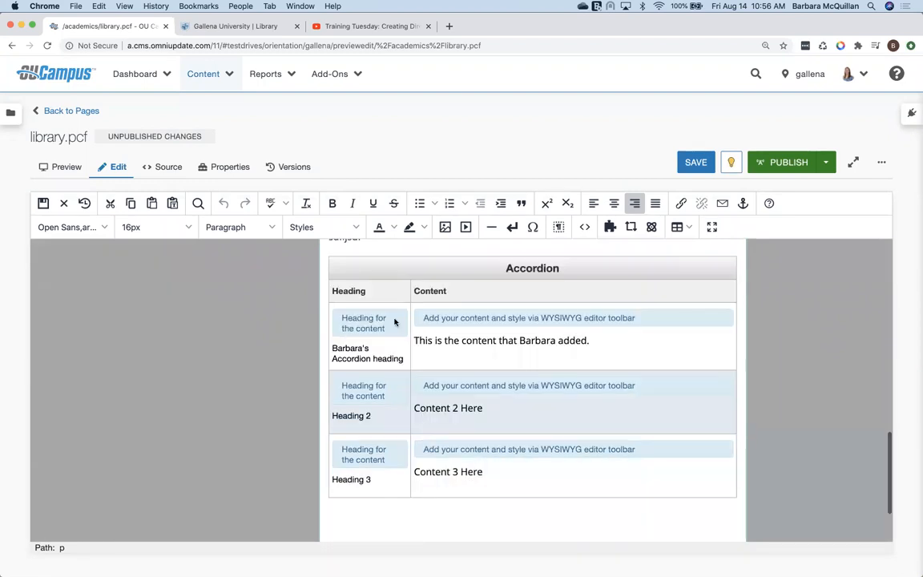
click(504, 474)
scroll(563, 472, down, 2)
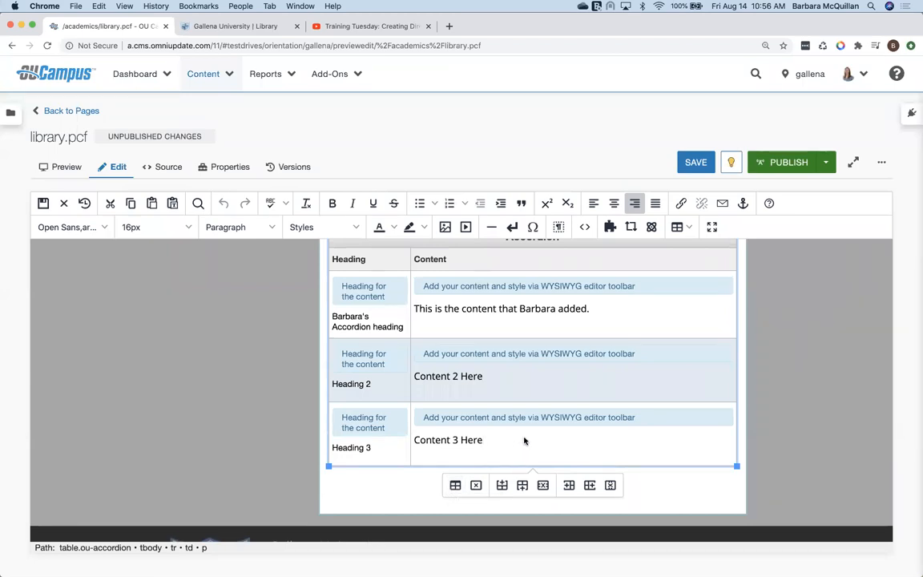
Step: Look over the table, cell, row and column options available for the accordion, and return to the "Content 3 Here" cell
right_click(528, 287)
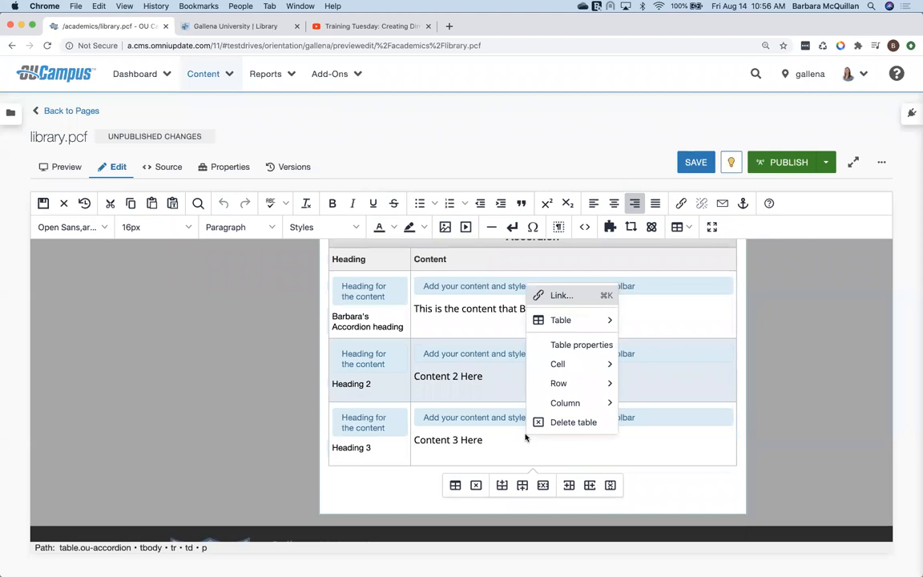
mouse_move(583, 410)
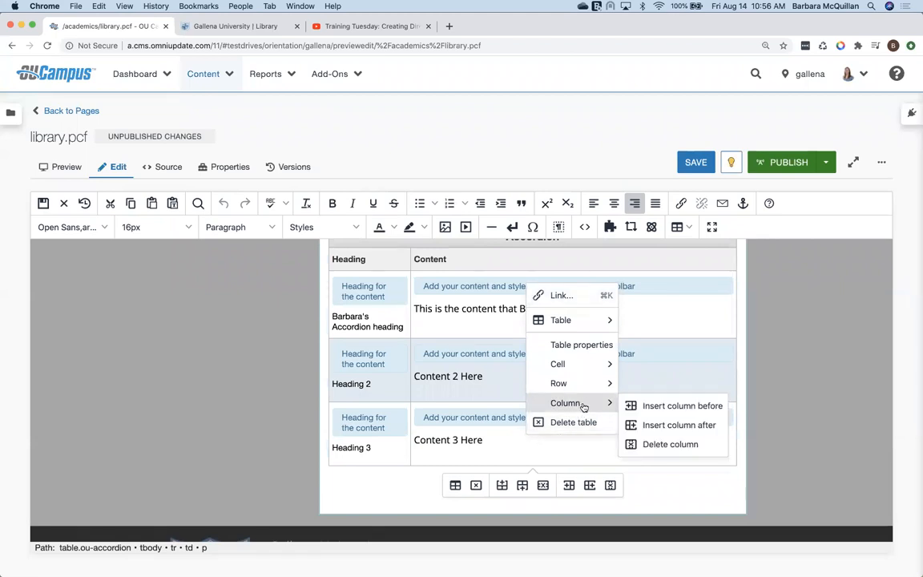
mouse_move(595, 370)
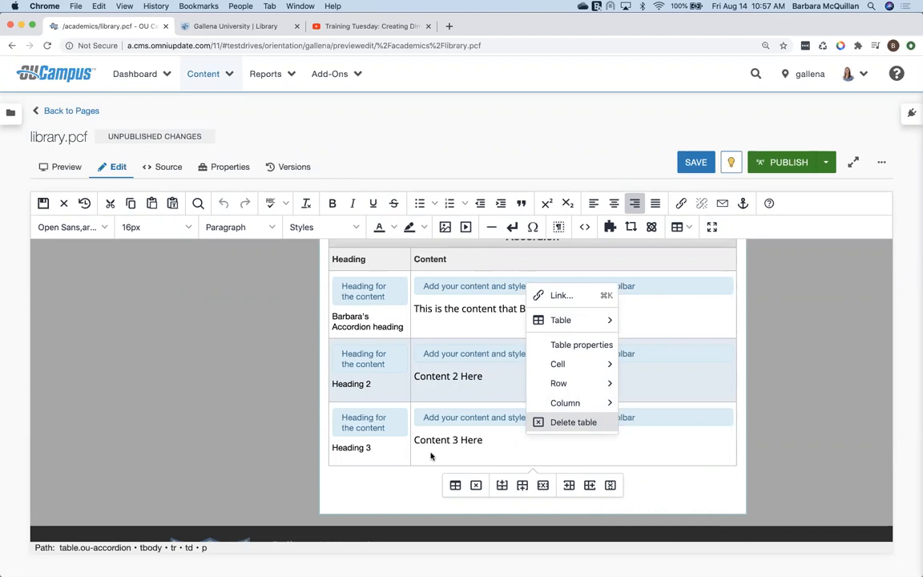
click(495, 443)
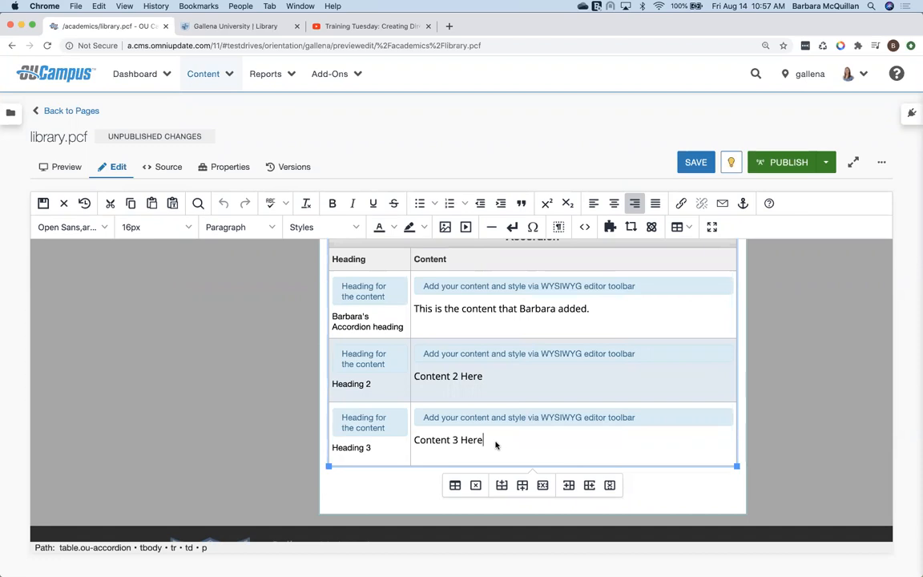
Step: Add a fourth accordion row with heading "Heading row 4" and a sentence crediting the presenter for row 4's content, and save the page
key(Tab)
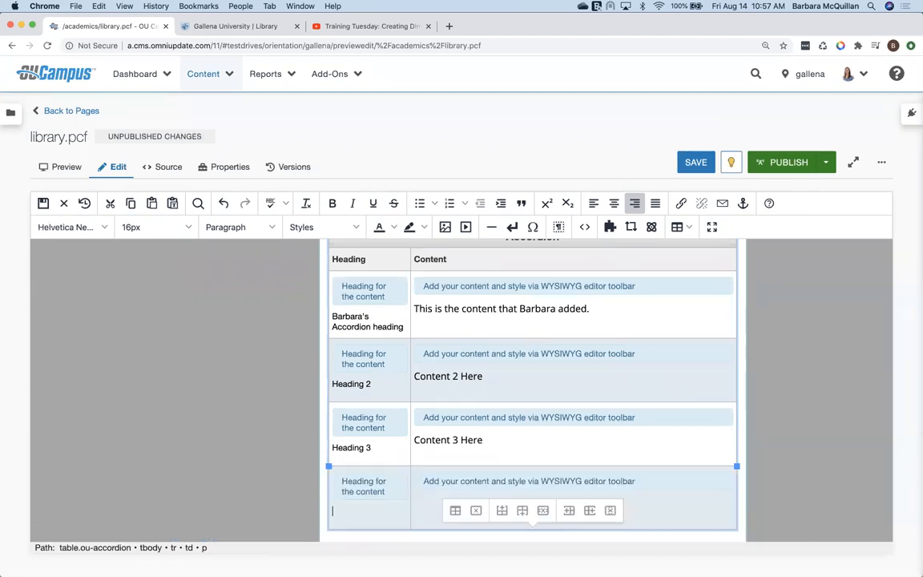
scroll(495, 445, down, 1)
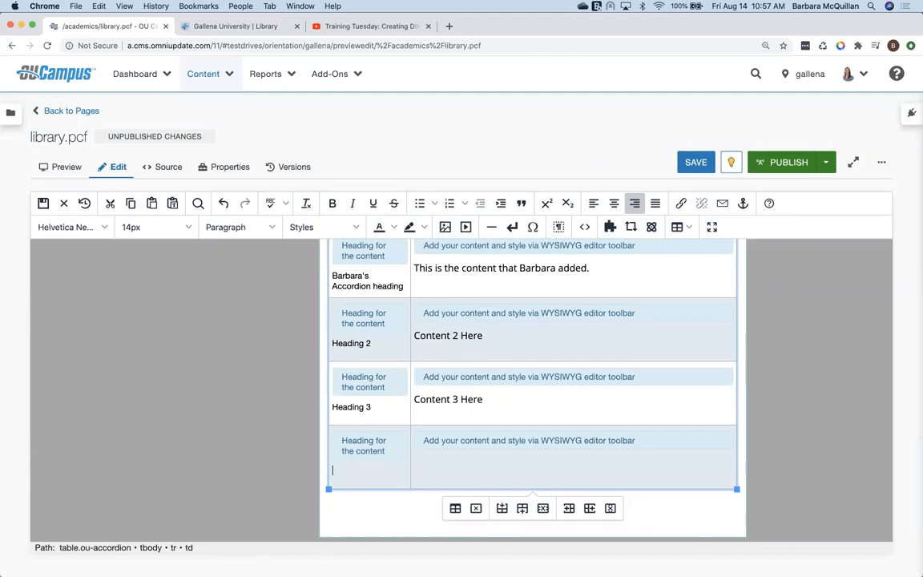
text(Heading row 4)
key(Tab)
text(Content that Barbara added for row 4)
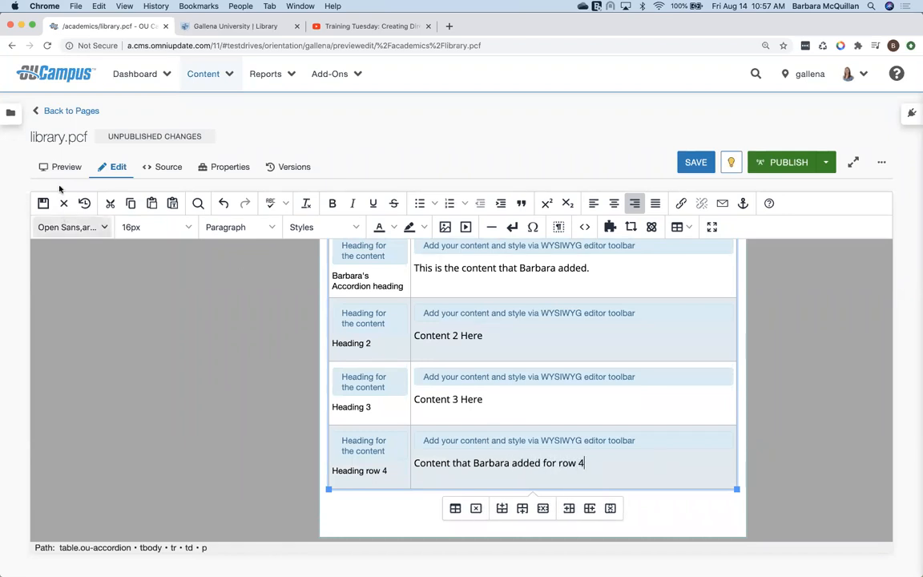
click(43, 203)
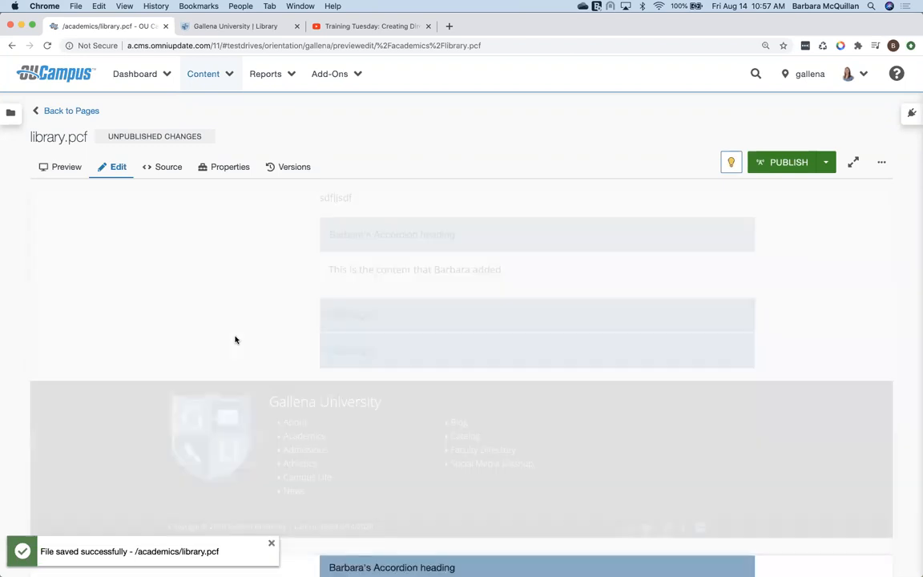
Step: Check the rendered accordion on the saved page by expanding its sections, including the new "Heading row 4"
click(357, 351)
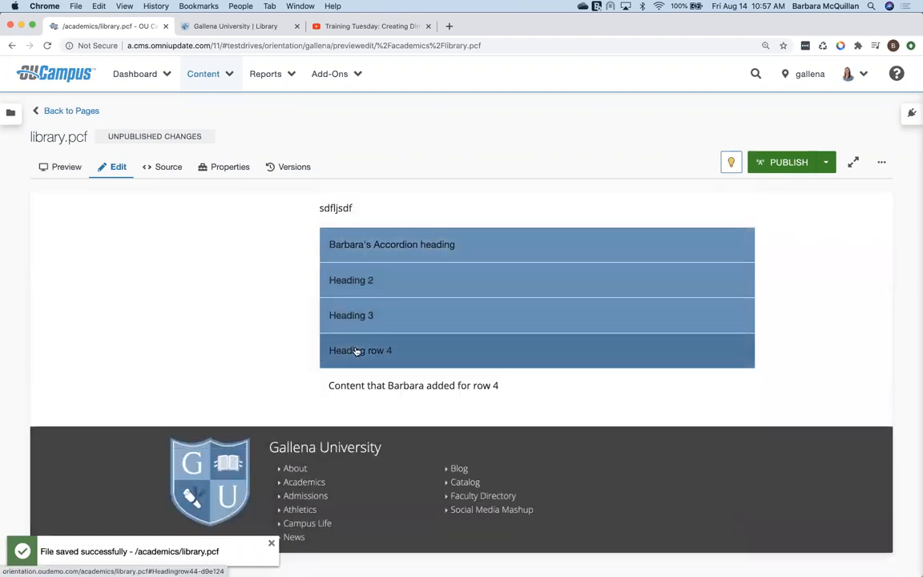
click(364, 315)
click(372, 275)
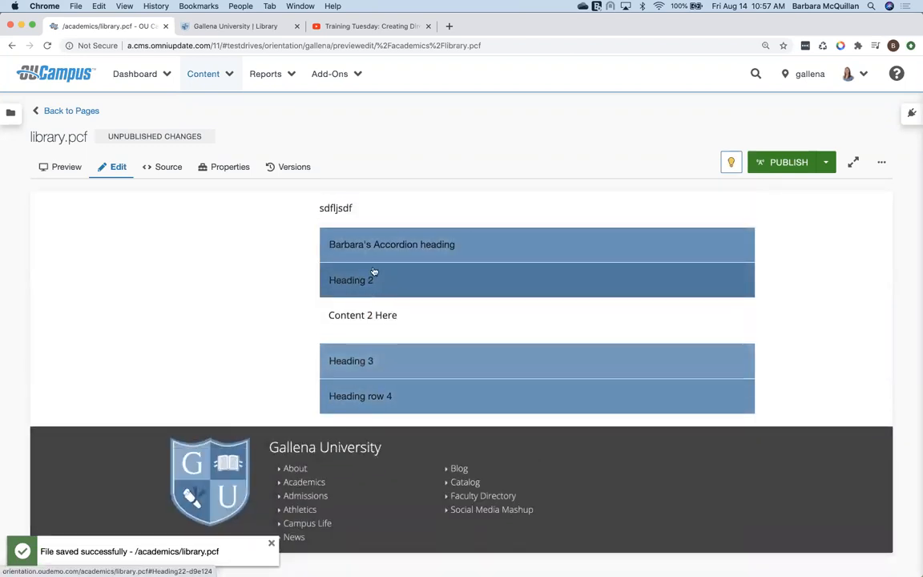
click(385, 245)
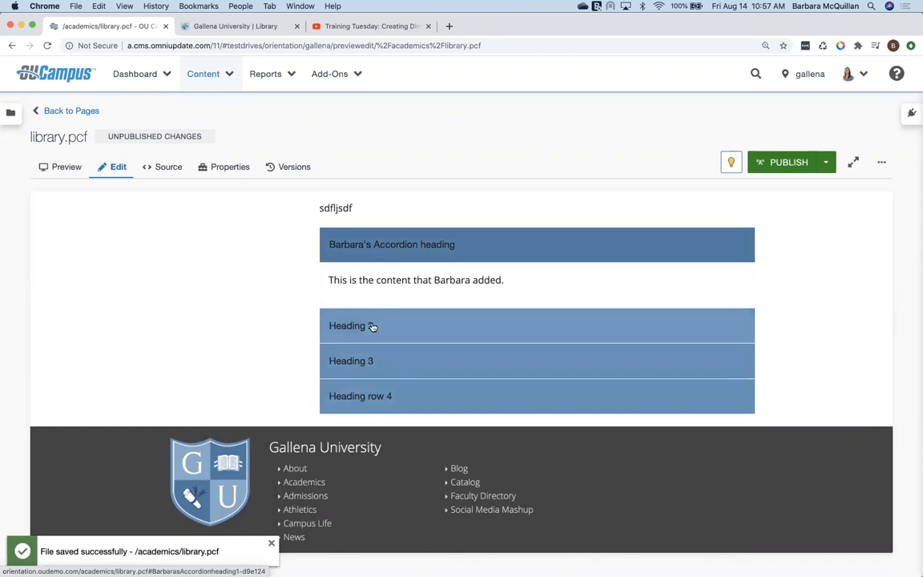
click(393, 395)
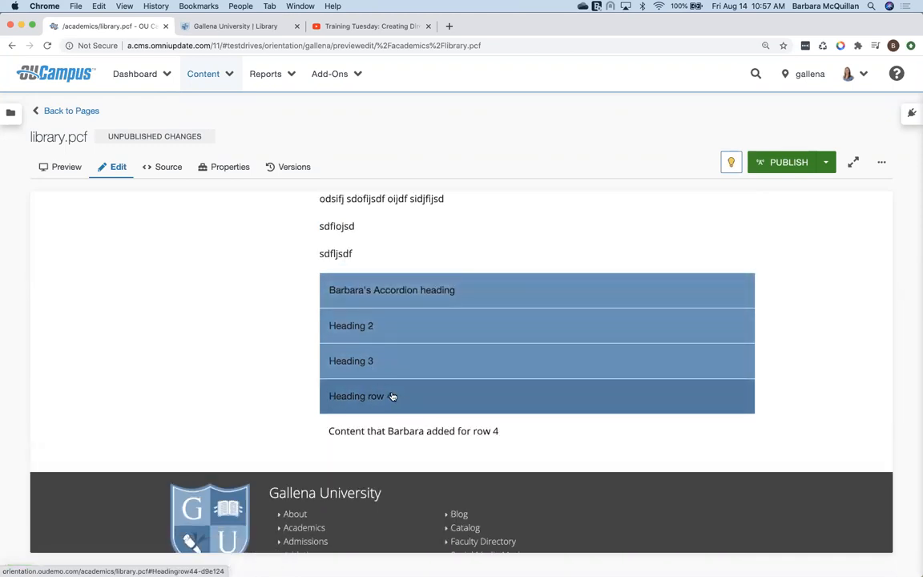
Step: Open the content region below the Academics navigation for editing and start inserting an asset there
scroll(449, 334, up, 5)
scroll(451, 333, up, 15)
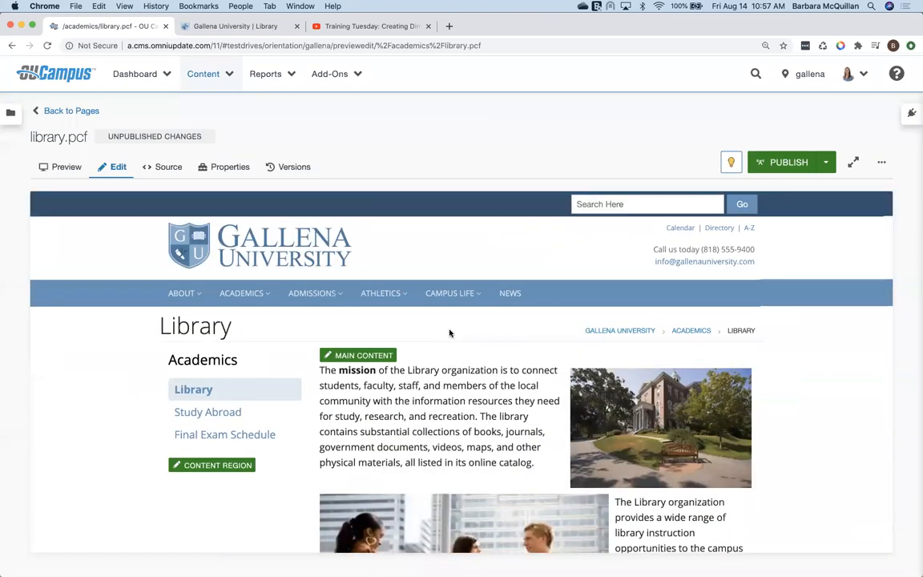
scroll(450, 333, down, 2)
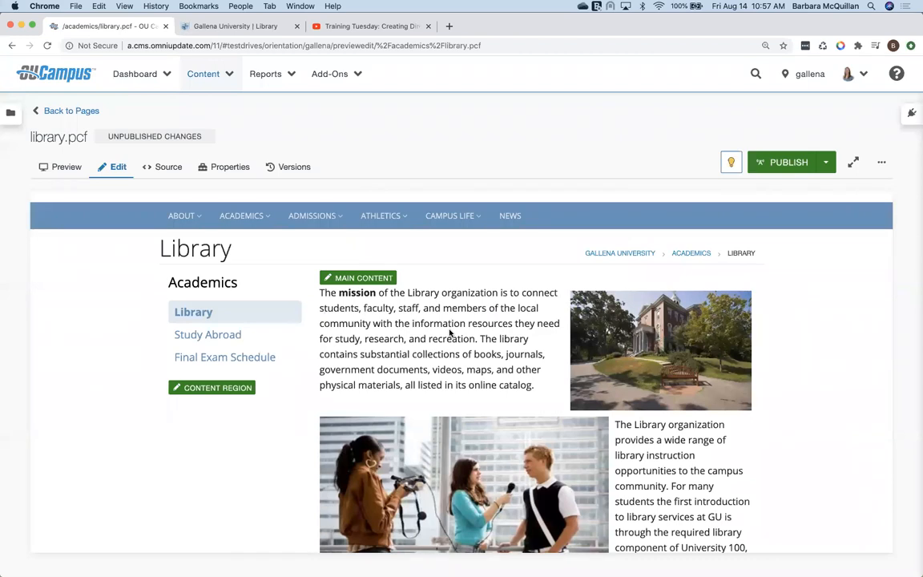
click(224, 390)
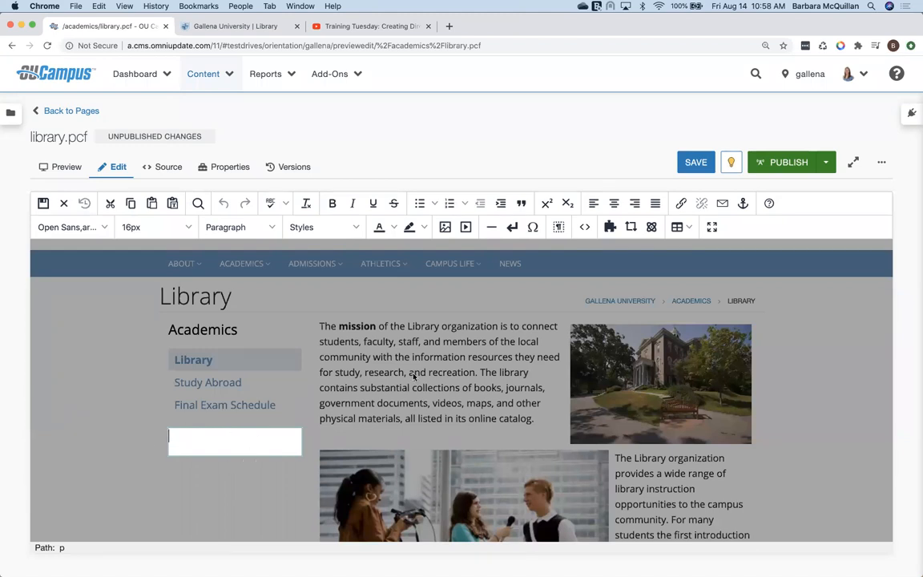
scroll(412, 376, up, 2)
scroll(412, 377, down, 5)
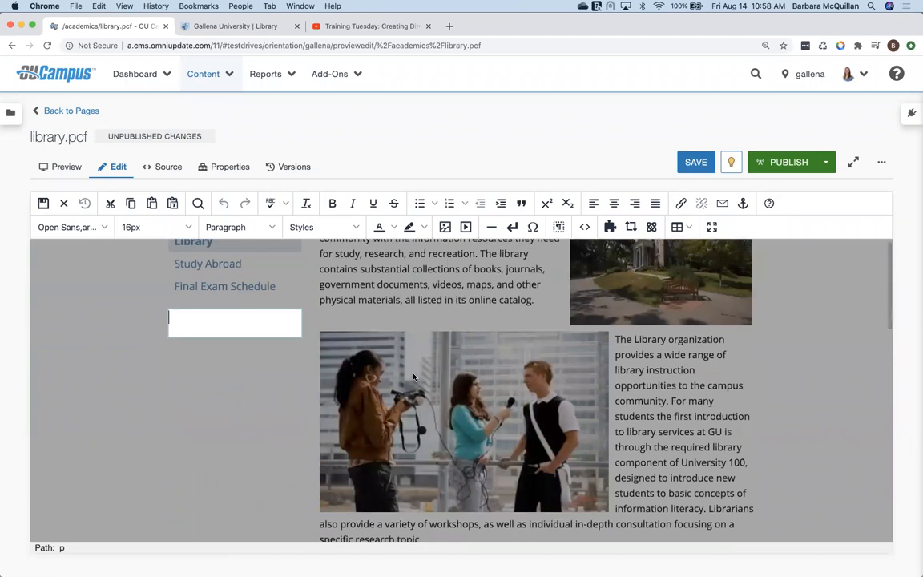
click(632, 228)
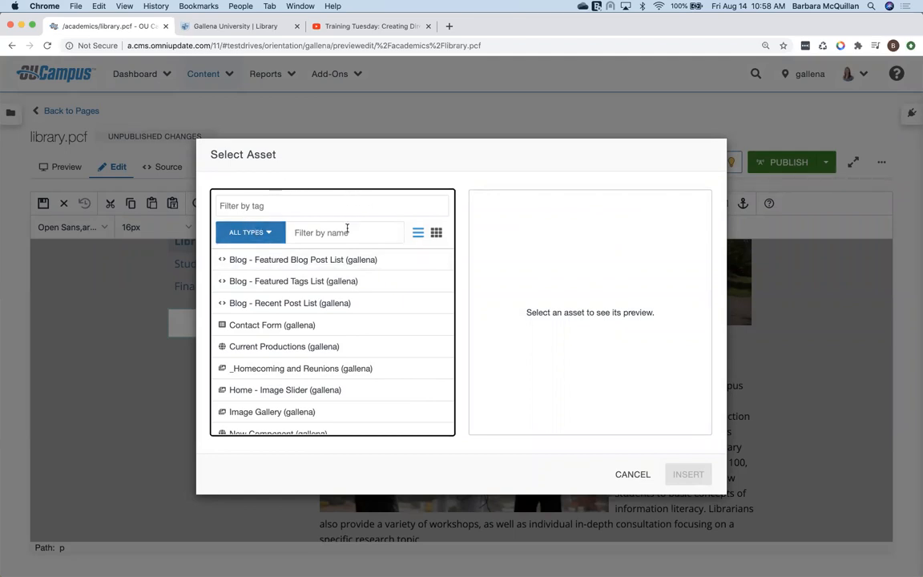
Step: Look over the tag, type and name filters available for finding an asset
click(268, 206)
scroll(264, 358, down, 1)
scroll(264, 332, up, 2)
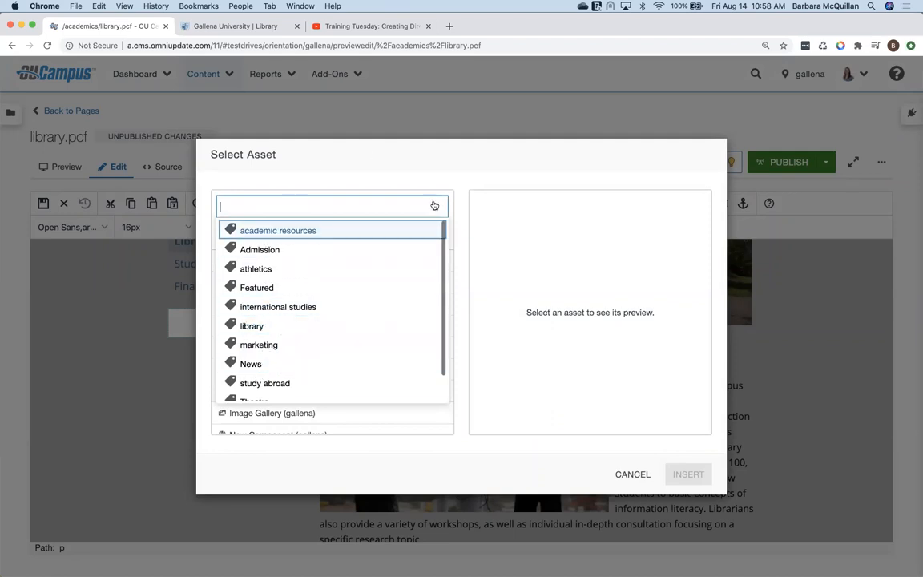
click(478, 213)
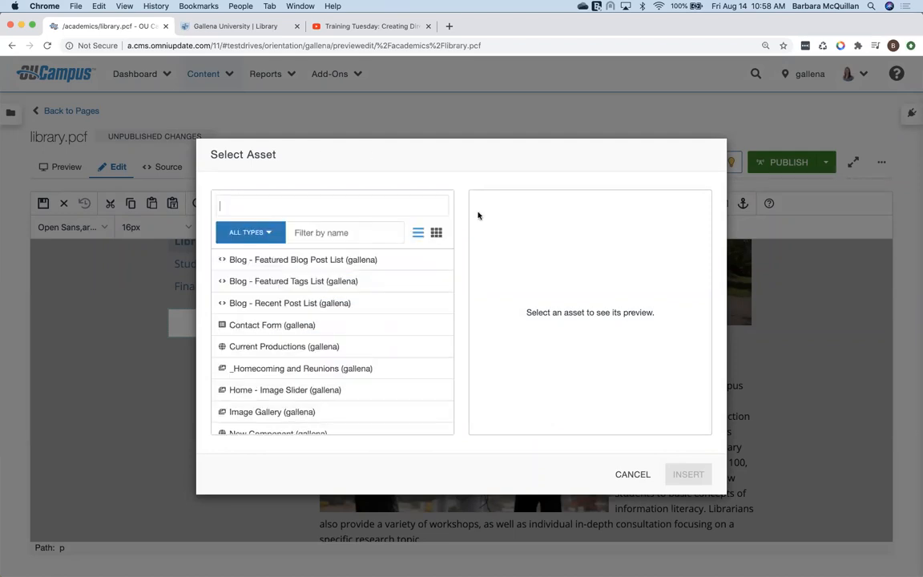
click(250, 235)
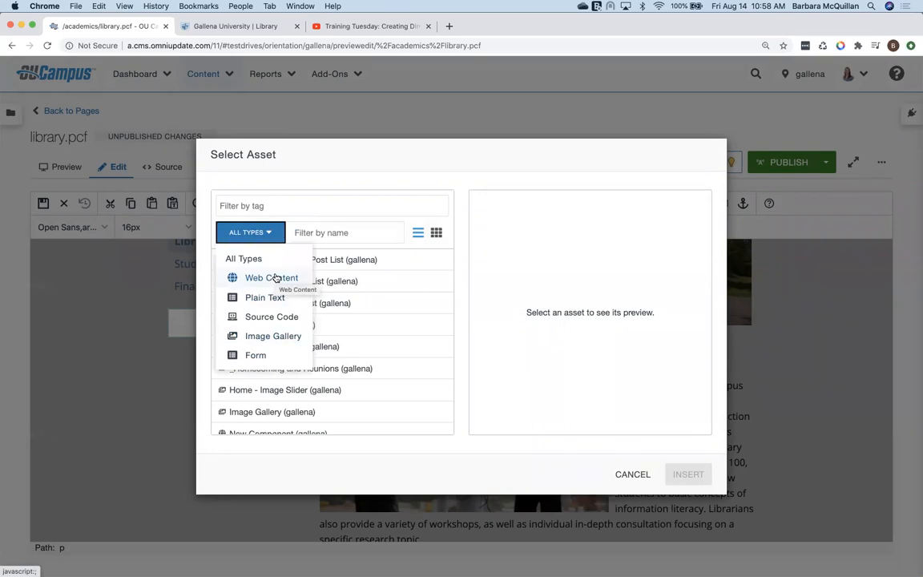
click(316, 233)
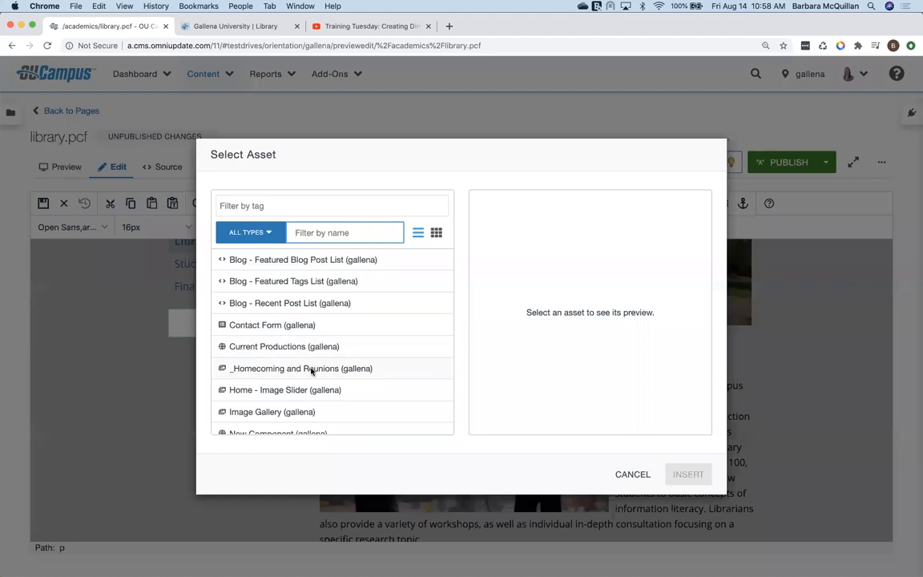
Step: Filter the assets to Source Code, insert the OmniUpdate Twitter Feed asset into the content region, and save the page
click(254, 234)
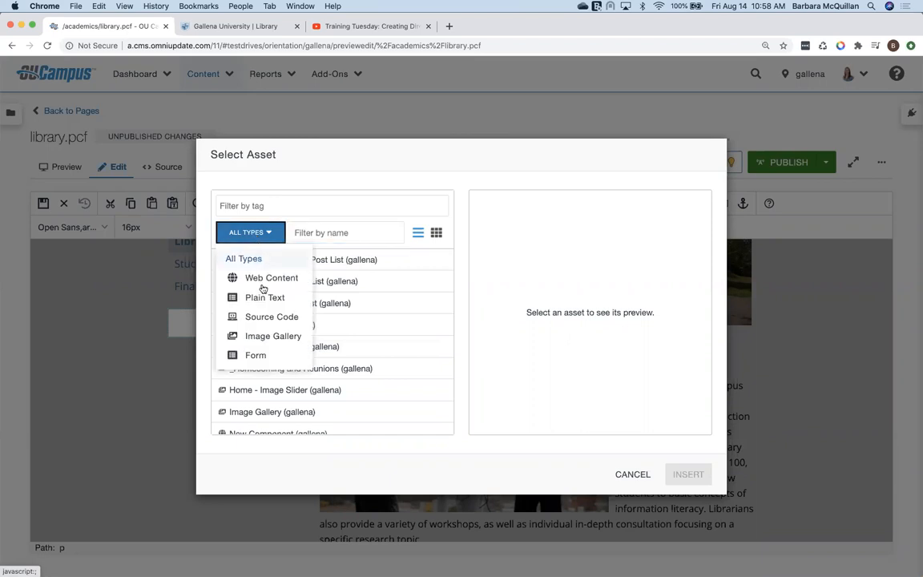
click(259, 319)
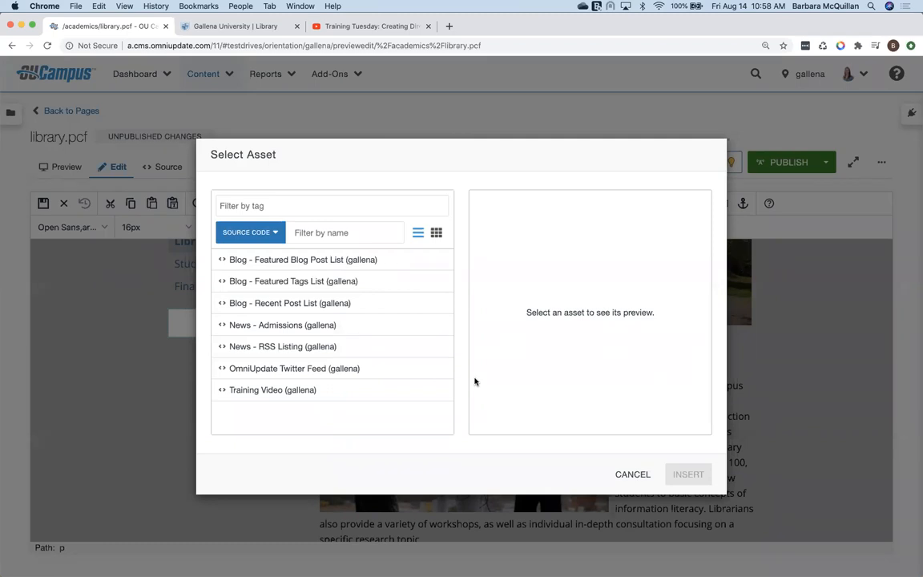
click(351, 375)
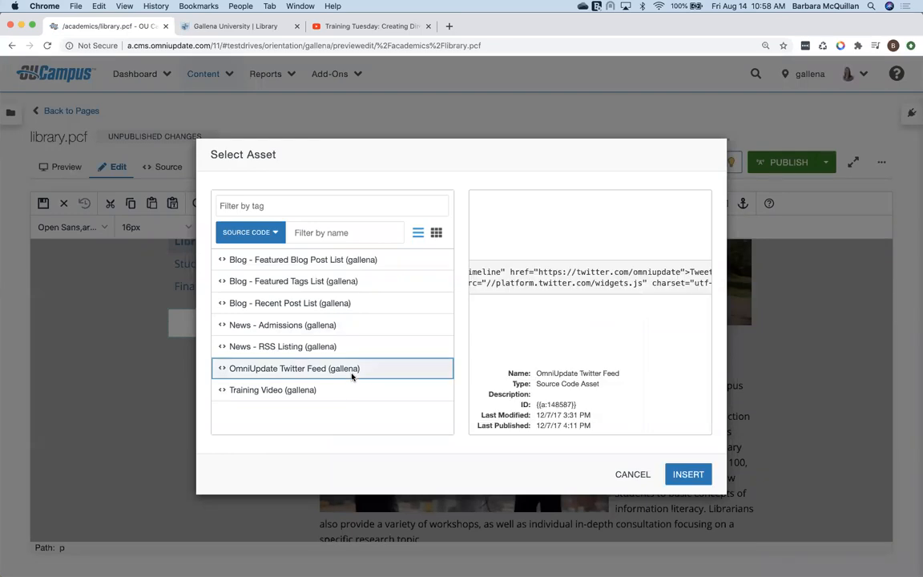
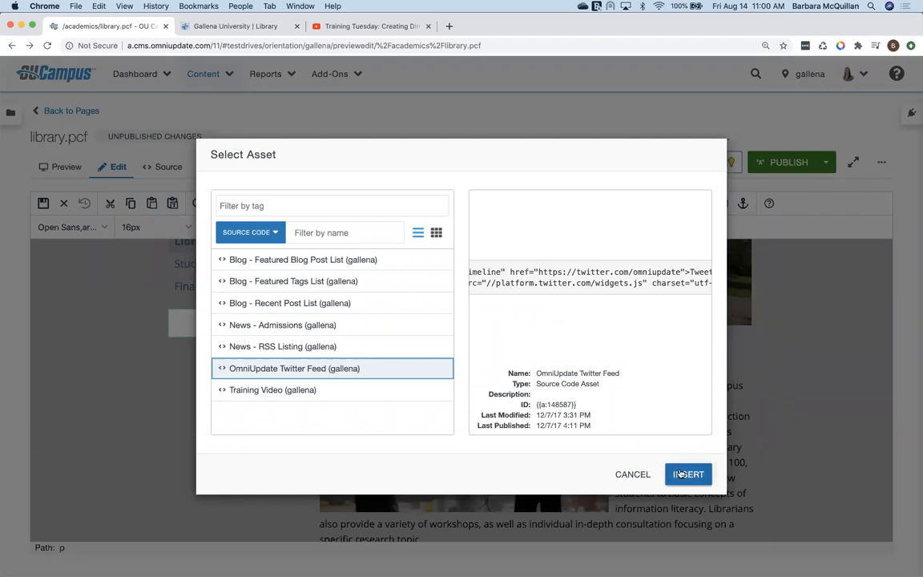
click(679, 473)
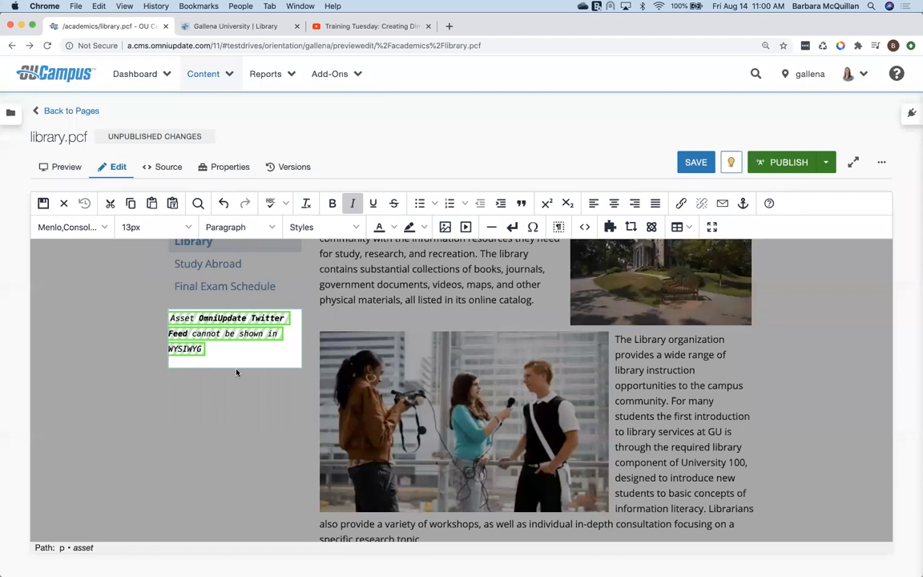
click(259, 354)
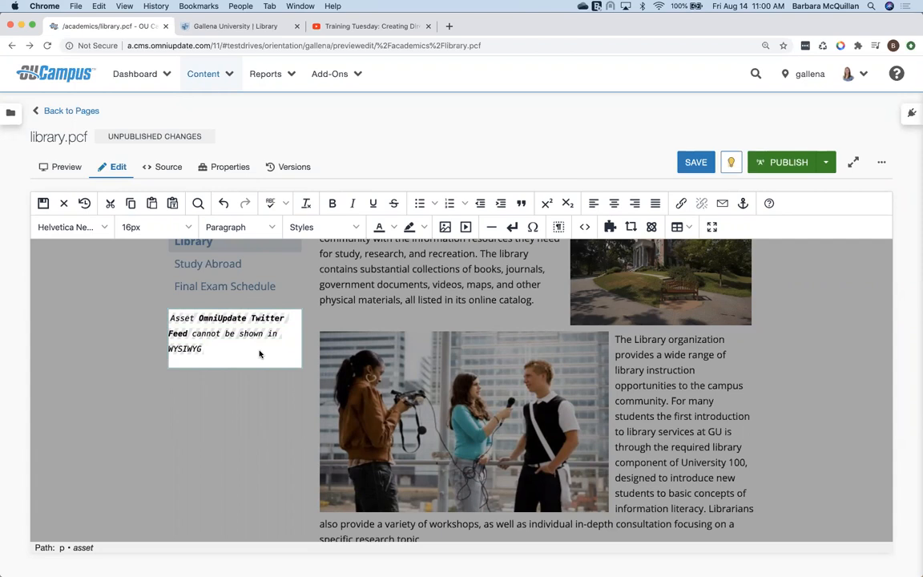
click(43, 203)
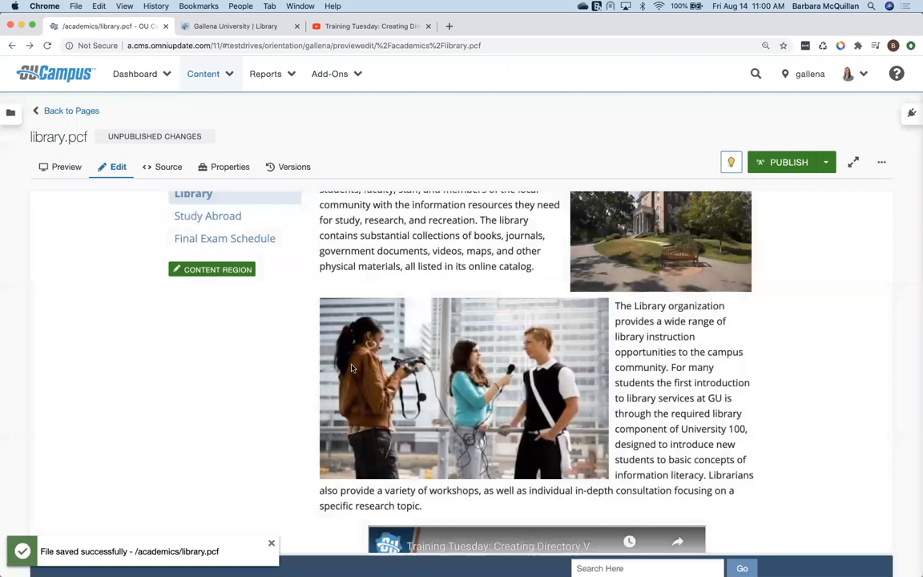
Step: Review the rendered Twitter feed on the saved page beside the main content
scroll(251, 425, down, 10)
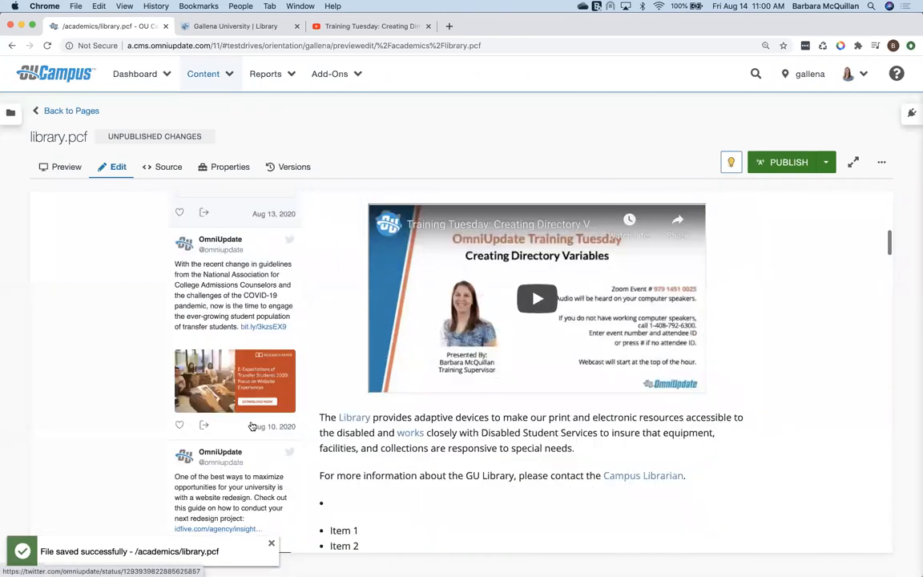
scroll(251, 426, down, 15)
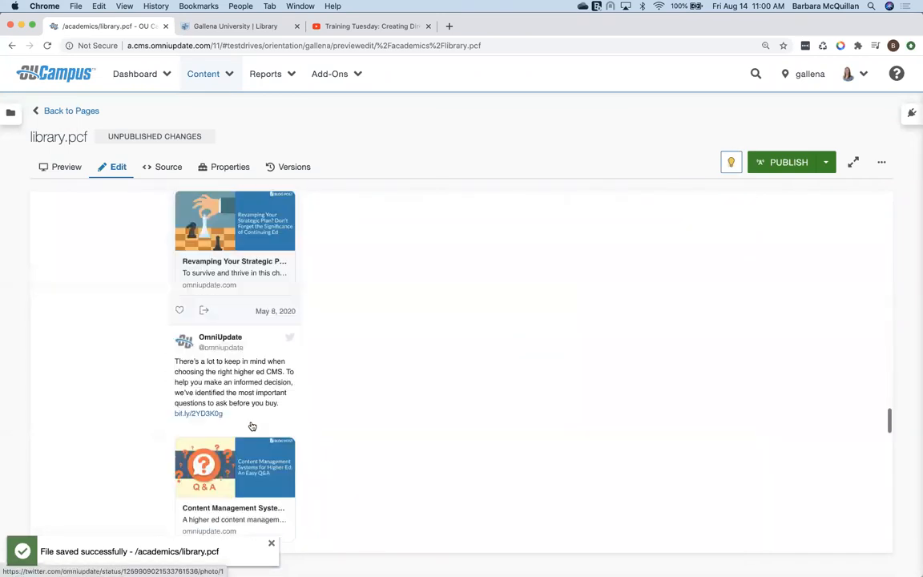
scroll(251, 426, down, 5)
scroll(251, 425, up, 15)
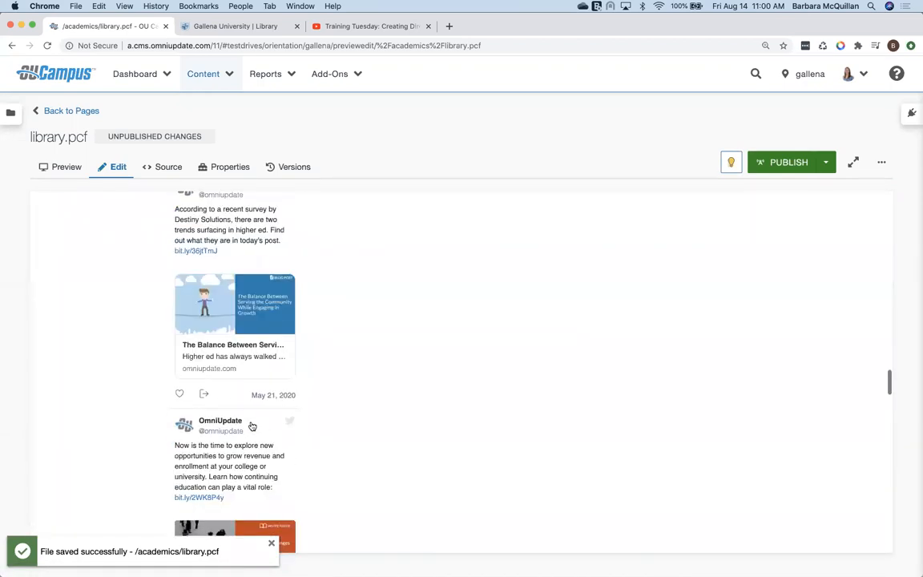
scroll(251, 426, up, 10)
scroll(251, 426, down, 6)
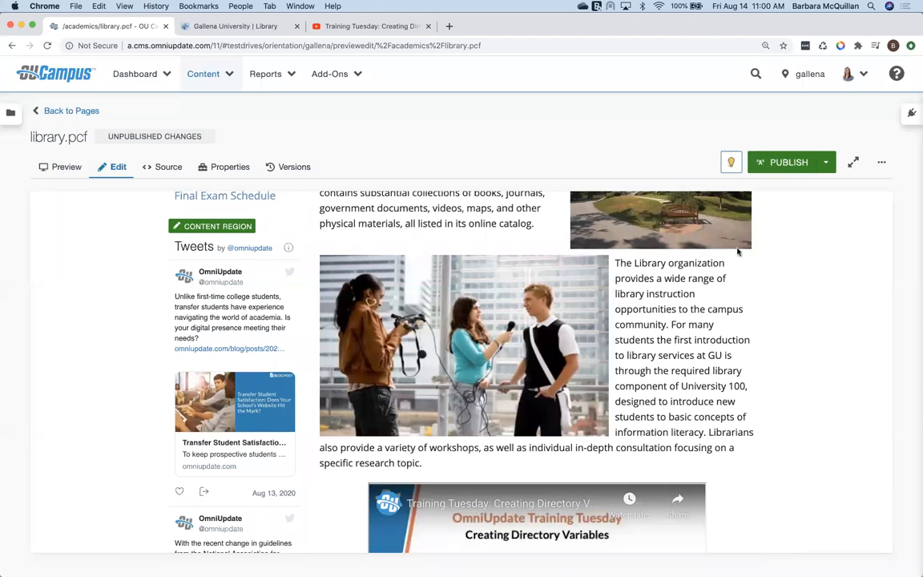
scroll(505, 289, up, 5)
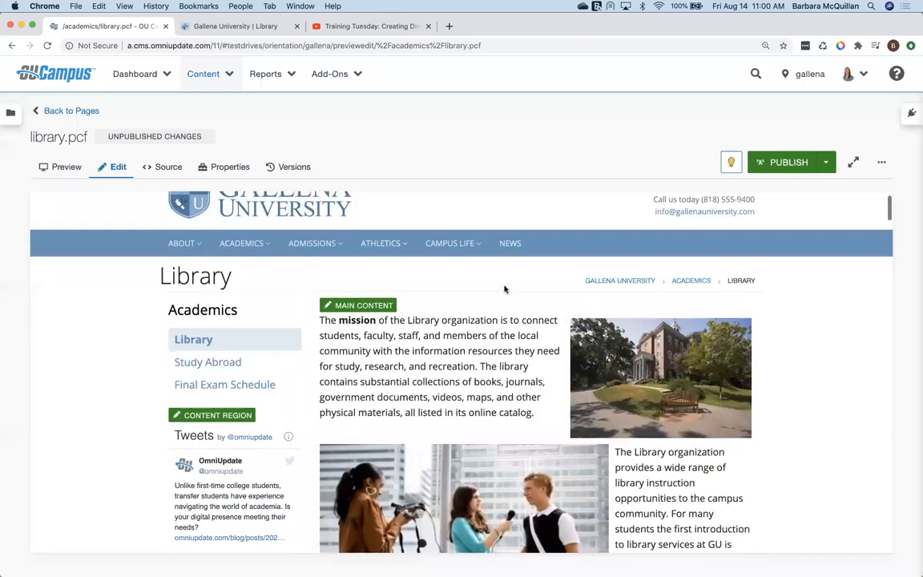
Step: Reopen the main content region and add the filler text "sdifj sdifjs sdifj sdf" to the end of the mission paragraph
click(357, 317)
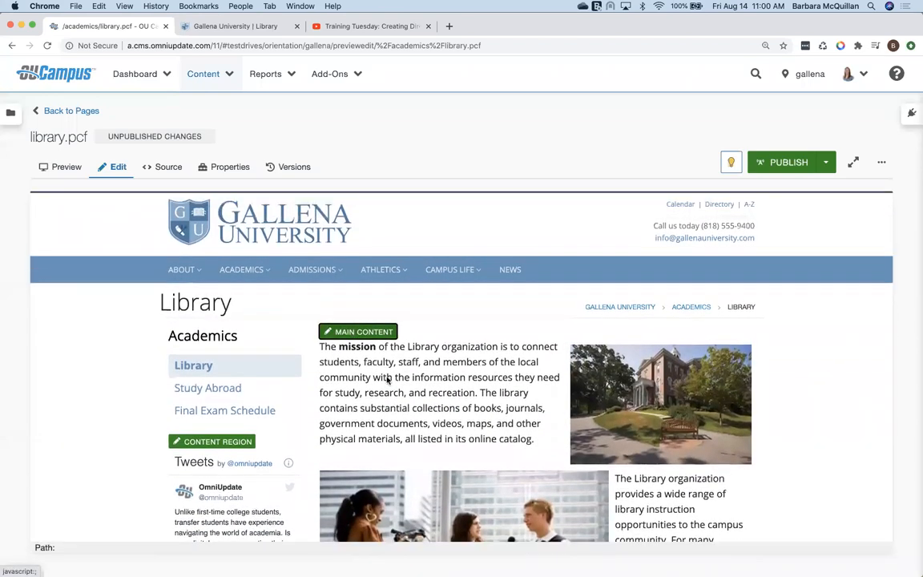
scroll(383, 417, down, 2)
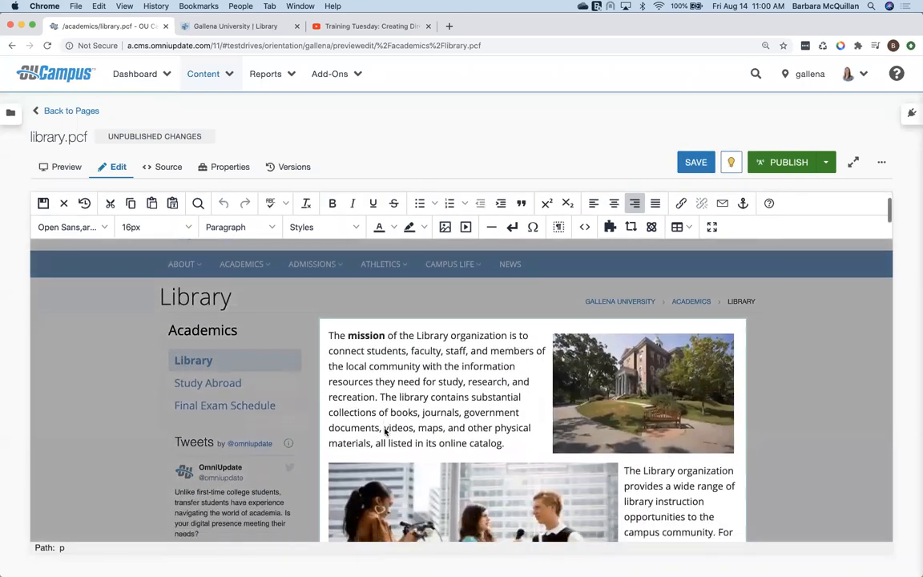
scroll(384, 433, down, 2)
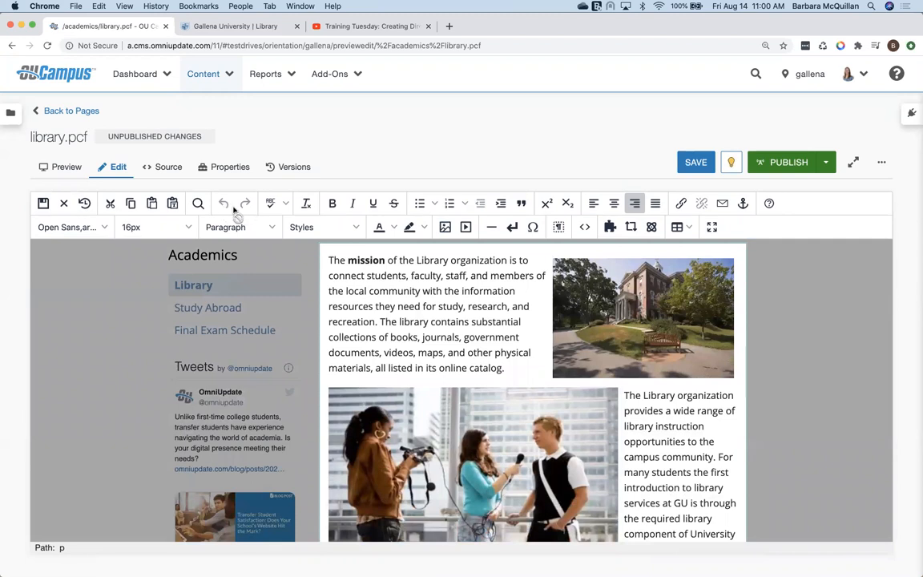
click(522, 376)
text(sdifj sdifjs sdifj sdf)
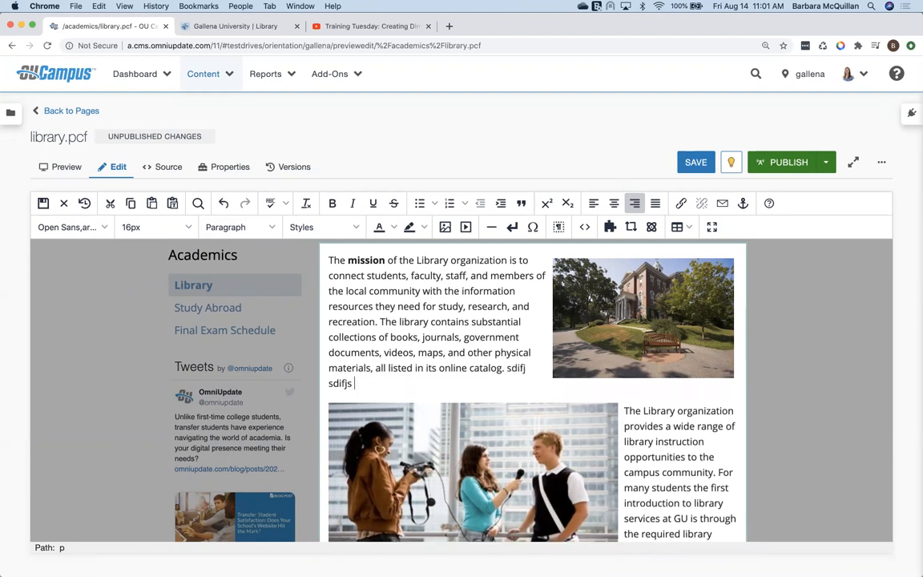
Step: Delete the interview photo and the bulleted item text below the Campus Librarian paragraph
click(521, 425)
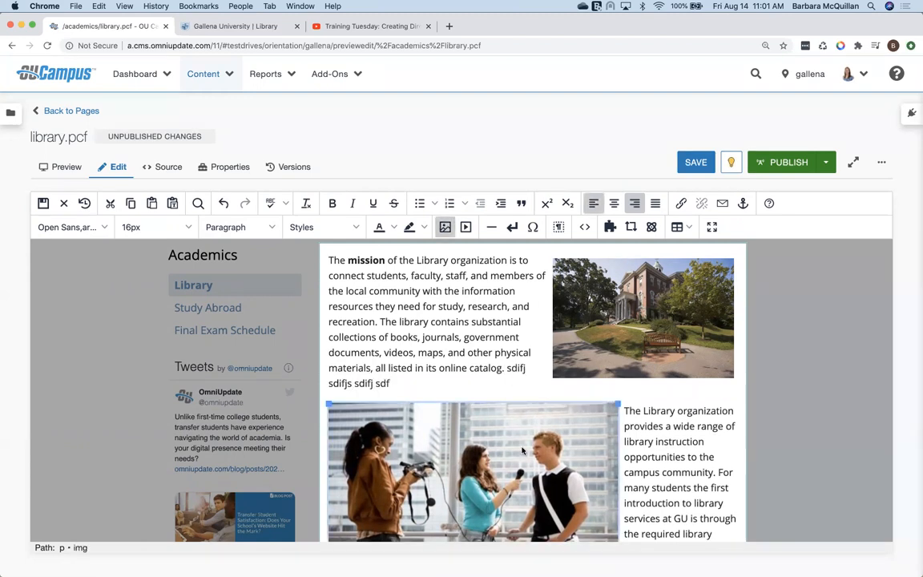
key(Delete)
scroll(594, 522, down, 7)
drag(368, 408, 326, 350)
key(BackSpace)
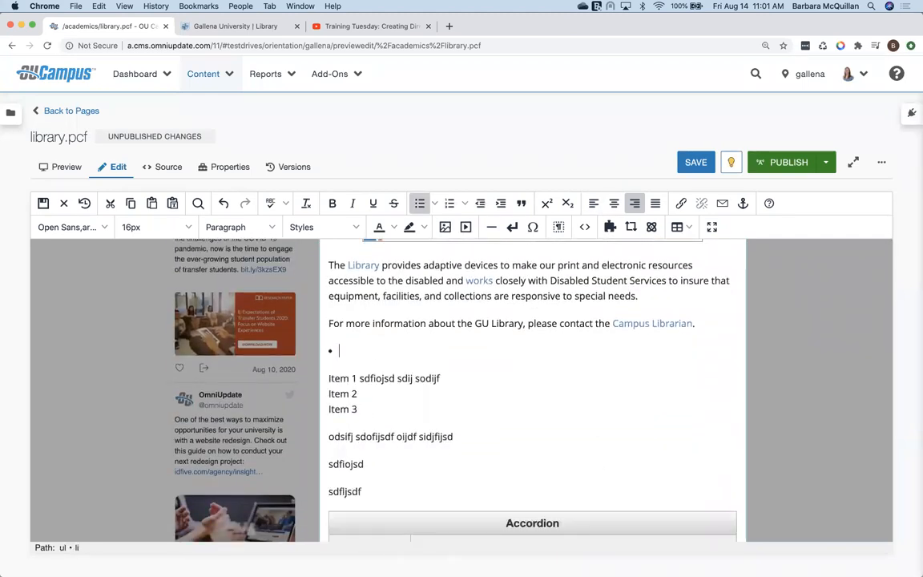
Step: Undo the recent content edits, including the interview photo's deletion, and redo them all
click(225, 204)
click(224, 205)
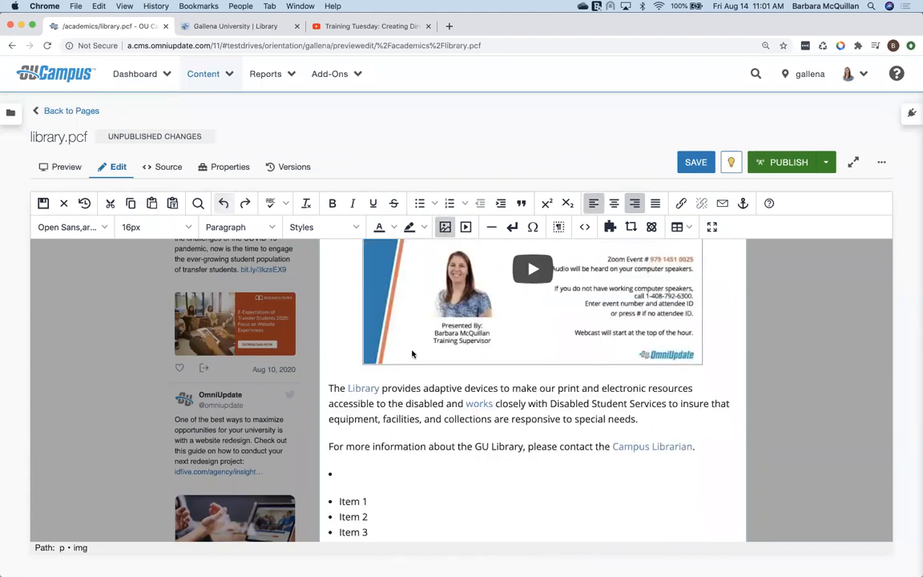
scroll(413, 353, up, 5)
scroll(413, 353, up, 2)
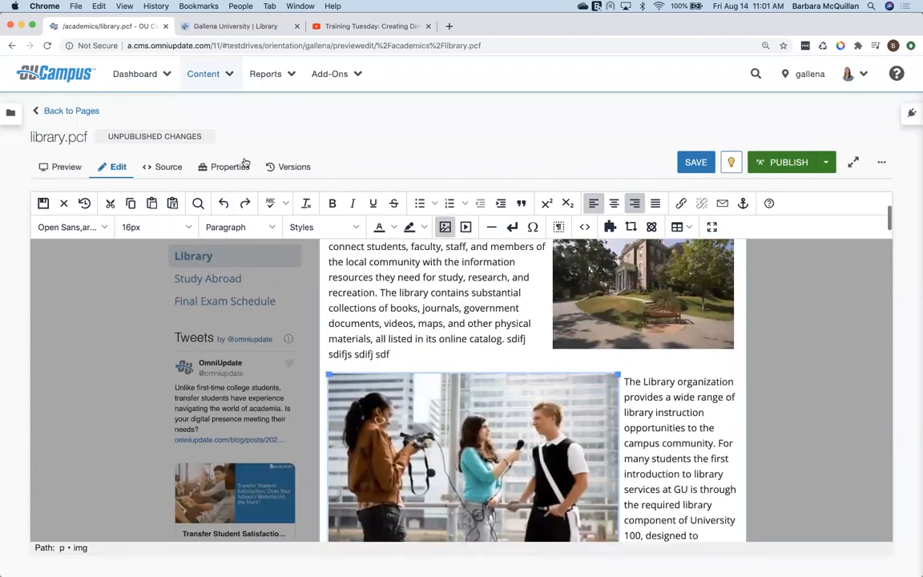
click(223, 204)
click(246, 203)
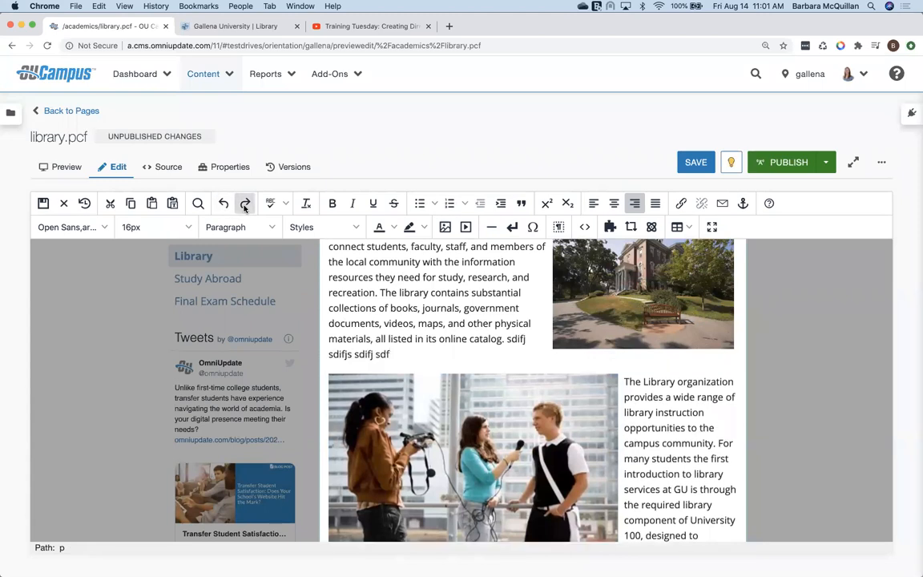
click(245, 204)
click(245, 204)
scroll(439, 328, down, 10)
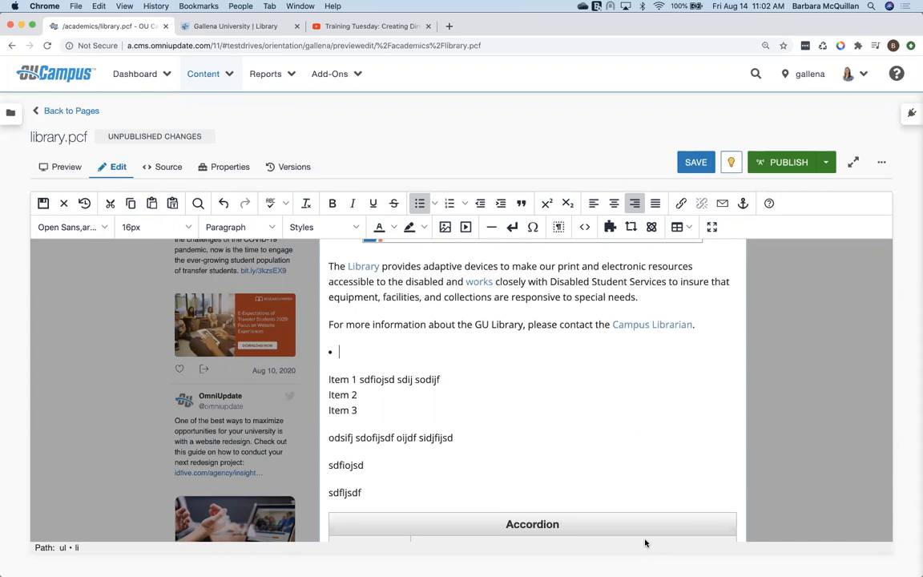
Step: Remove the empty bullet below the Campus Librarian paragraph, leaving the cursor on a blank line there
click(519, 393)
scroll(519, 393, up, 10)
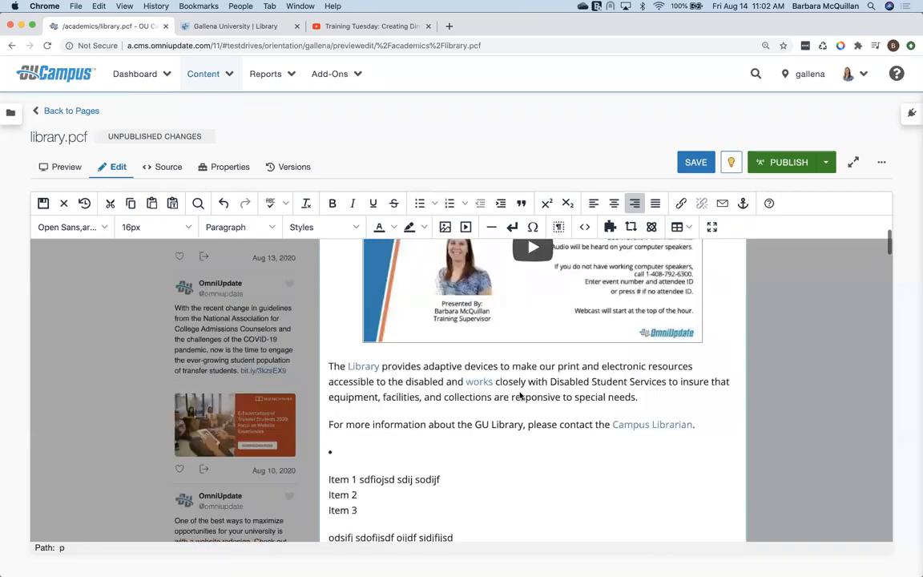
scroll(369, 412, down, 10)
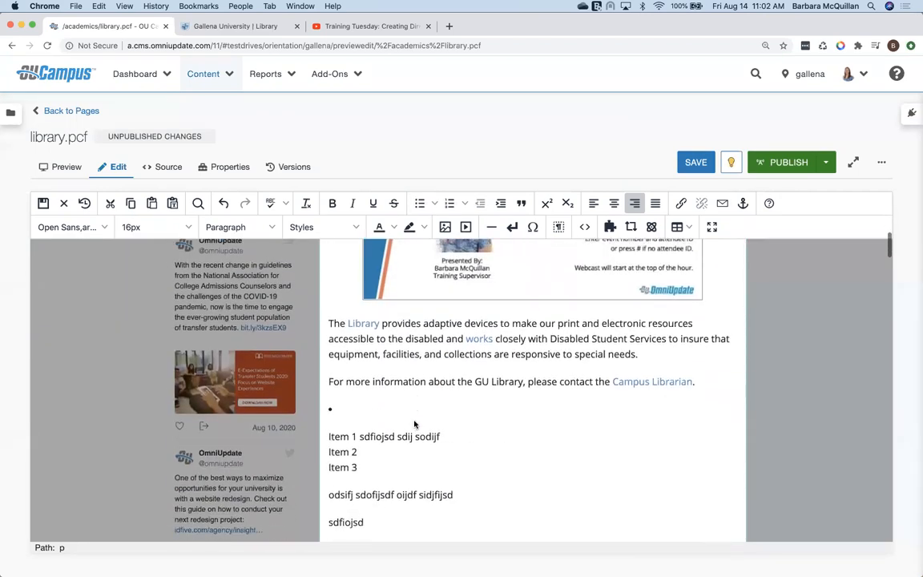
click(364, 404)
key(BackSpace)
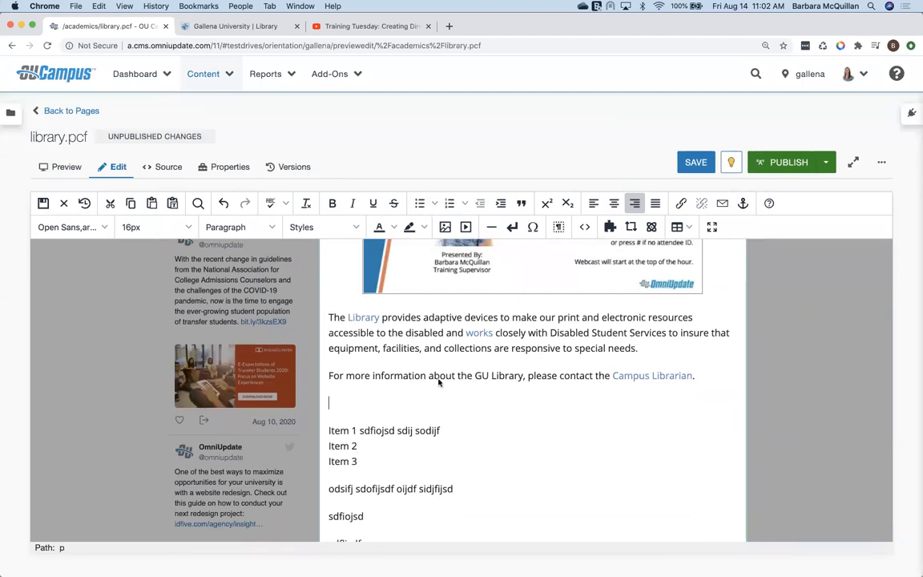
Step: Choose the Faculty Spotlight component for insertion on the blank line and open its form
click(650, 229)
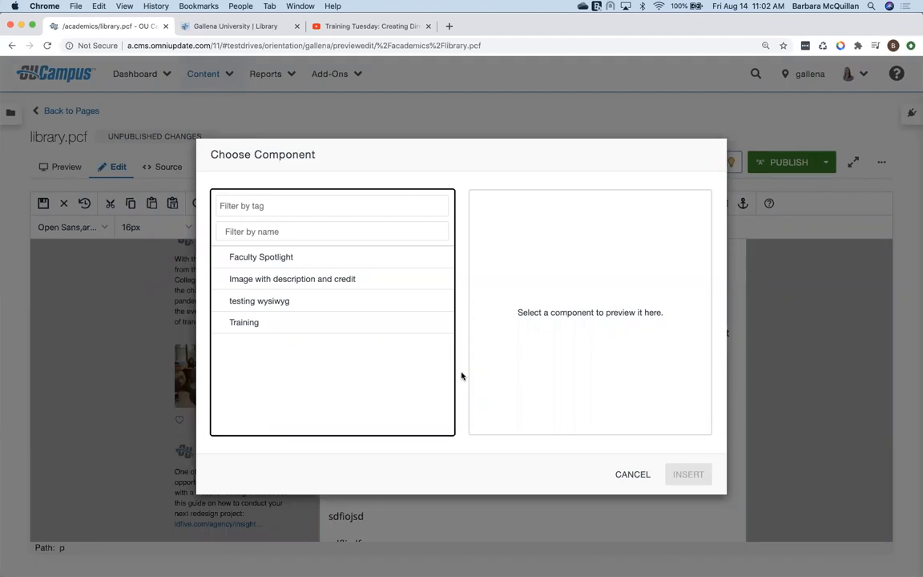
click(263, 267)
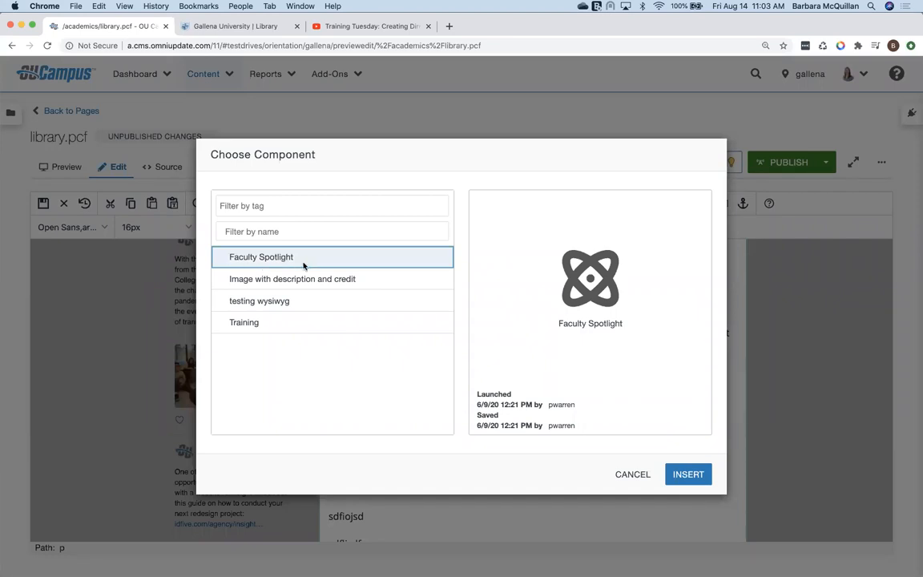
click(676, 477)
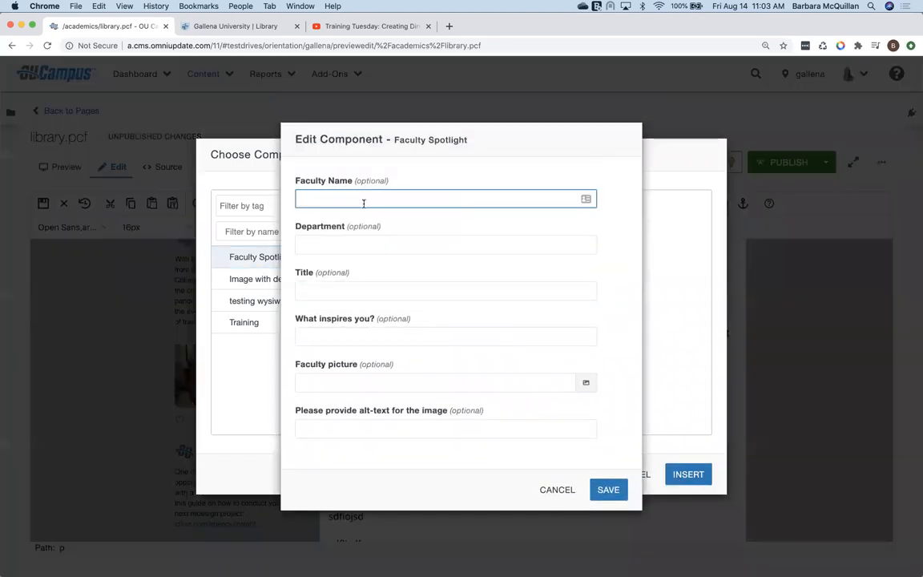
Step: Fill in the faculty member's name, department "Education", title "Training Supervisor" and inspiration "Kittens and cheese"
text(Barbara Mc)
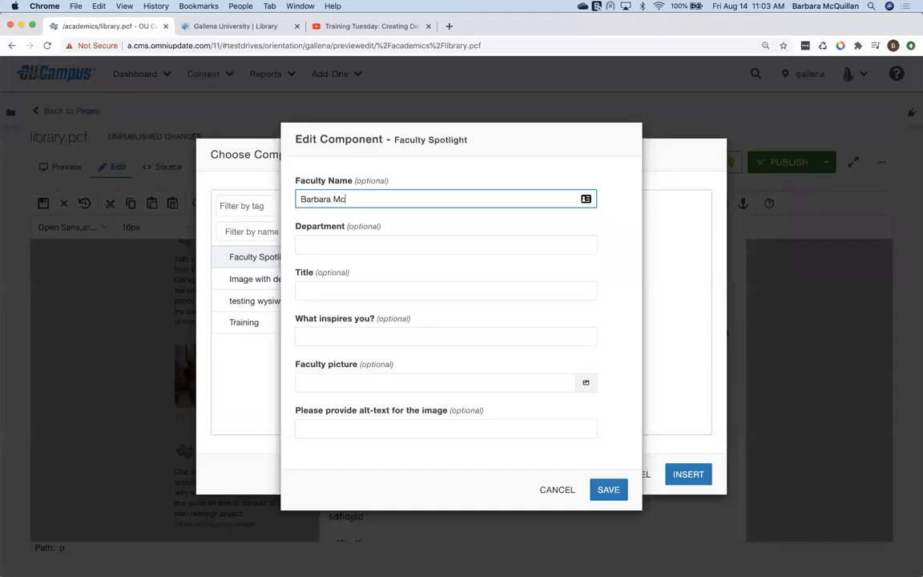
text(Quillan)
key(Tab)
text(Education)
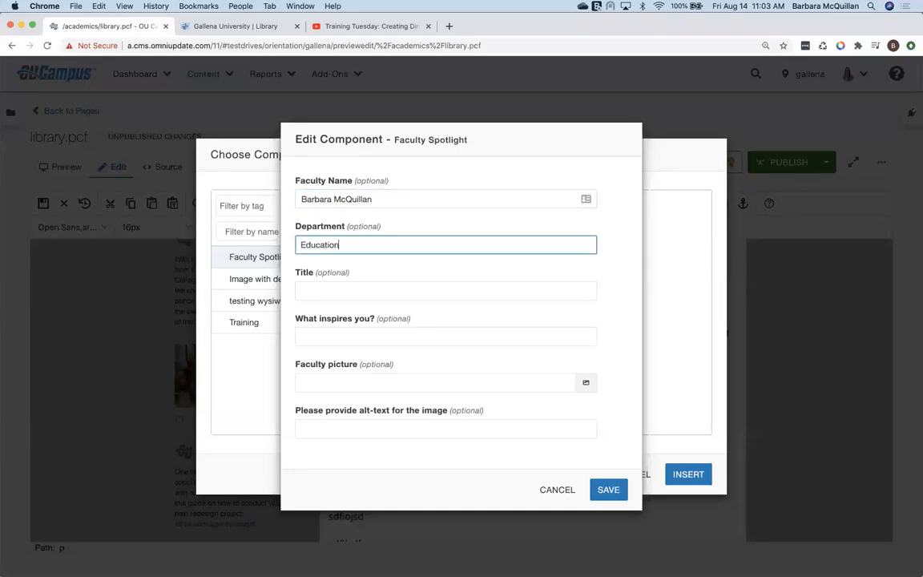
key(Tab)
text(Tra)
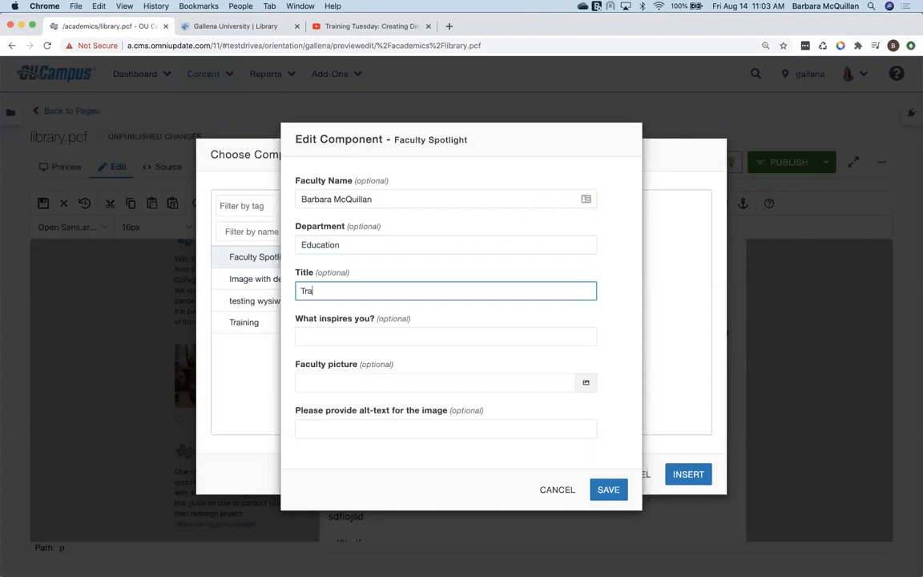
text(ining Supervisor)
key(Tab)
text(Kites)
key(BackSpace)
key(BackSpace)
key(BackSpace)
text(tens and)
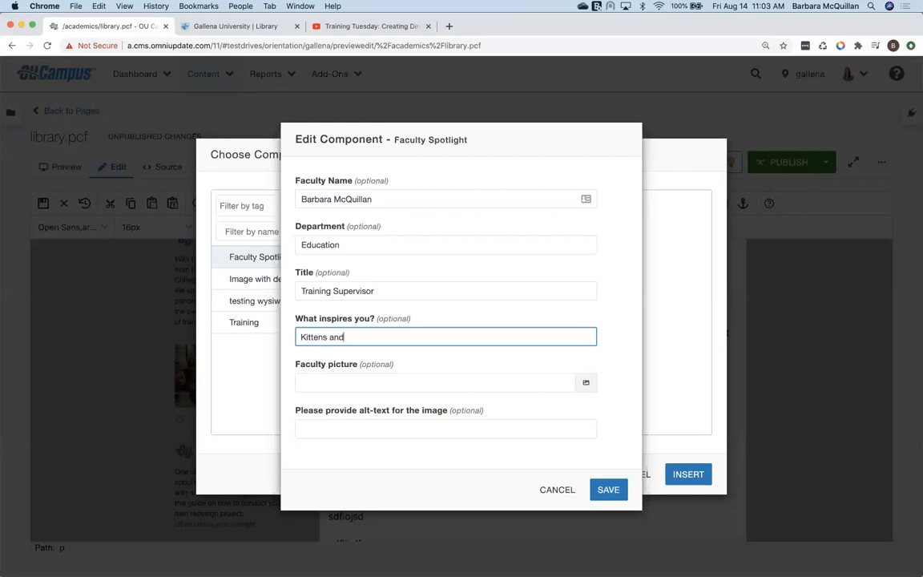
text( cheese)
Step: Set the faculty picture to the faculty member's small PNG portrait from the _resources/images/faculty folder
click(589, 390)
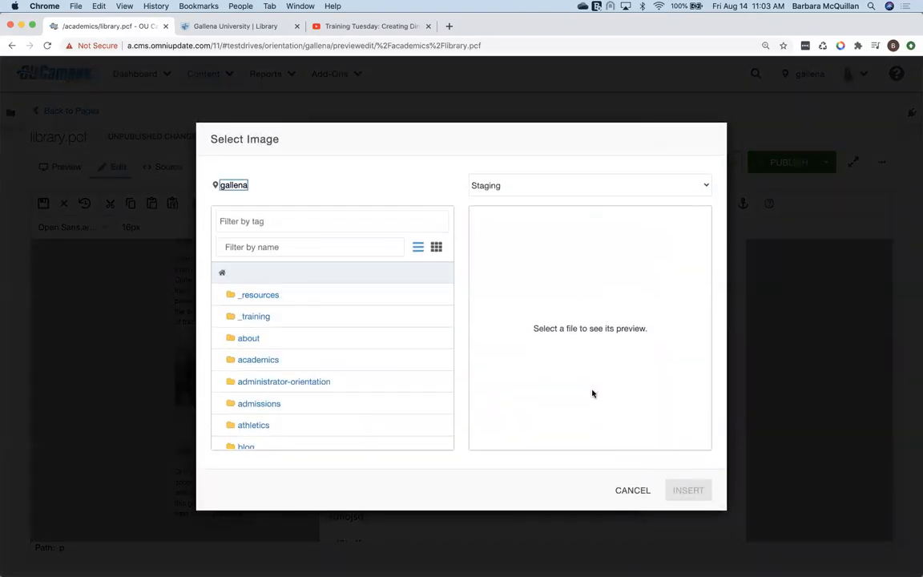
click(268, 297)
click(251, 317)
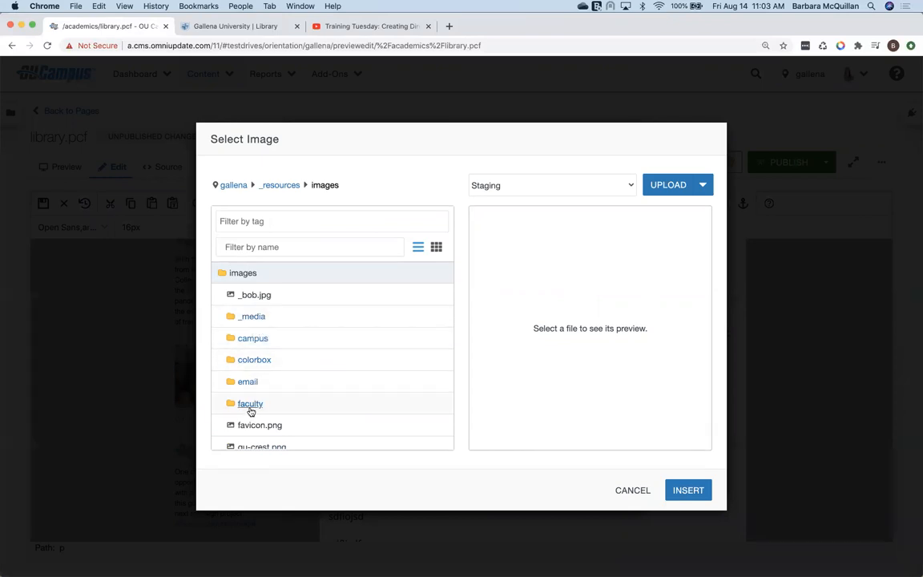
click(250, 407)
click(272, 296)
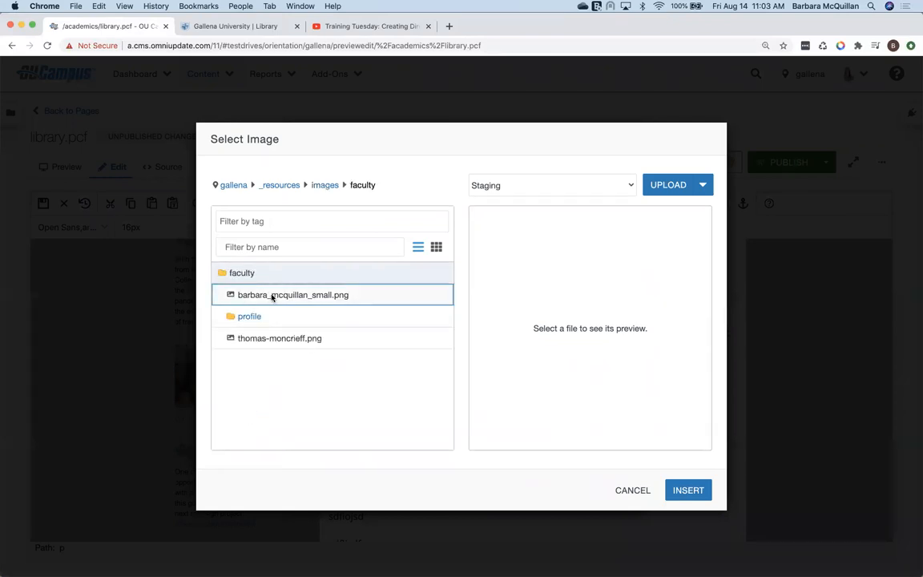
click(680, 491)
Step: Enter the faculty member's full name as the image alt-text and save the Faculty Spotlight component into the page
click(358, 428)
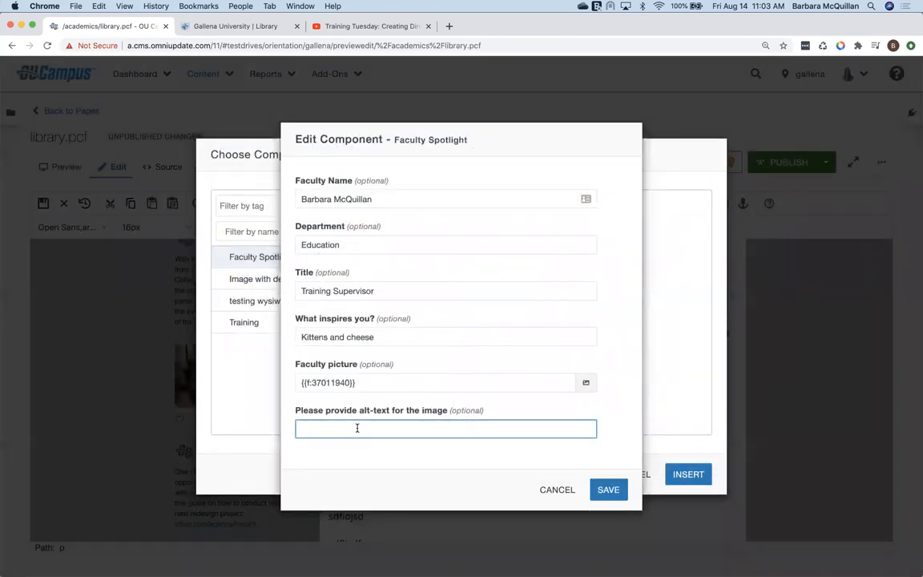
drag(486, 410, 448, 412)
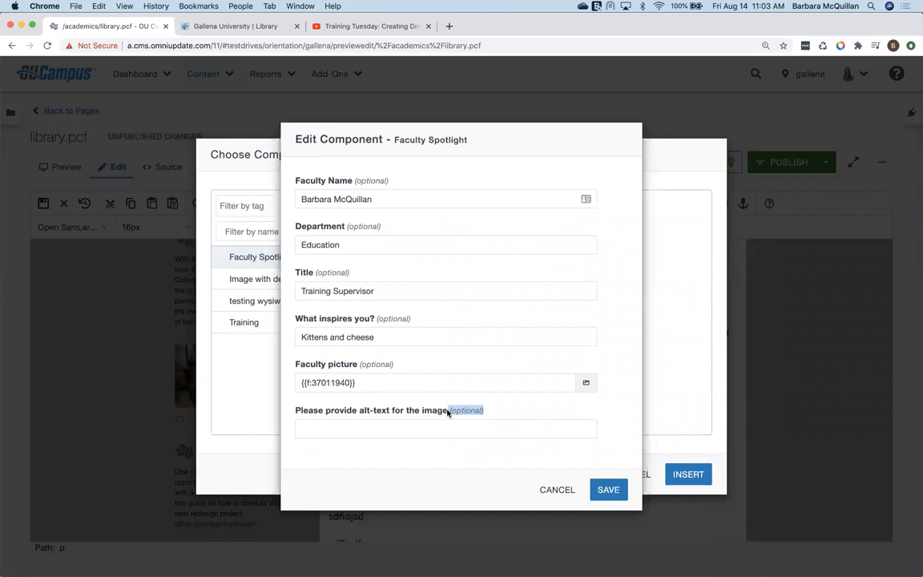
click(437, 429)
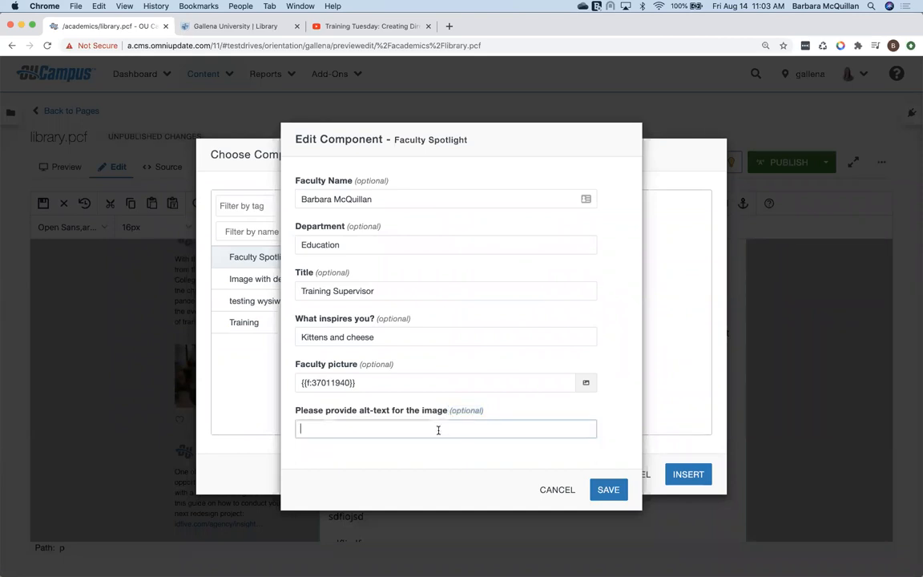
text(Barbara McQuillan)
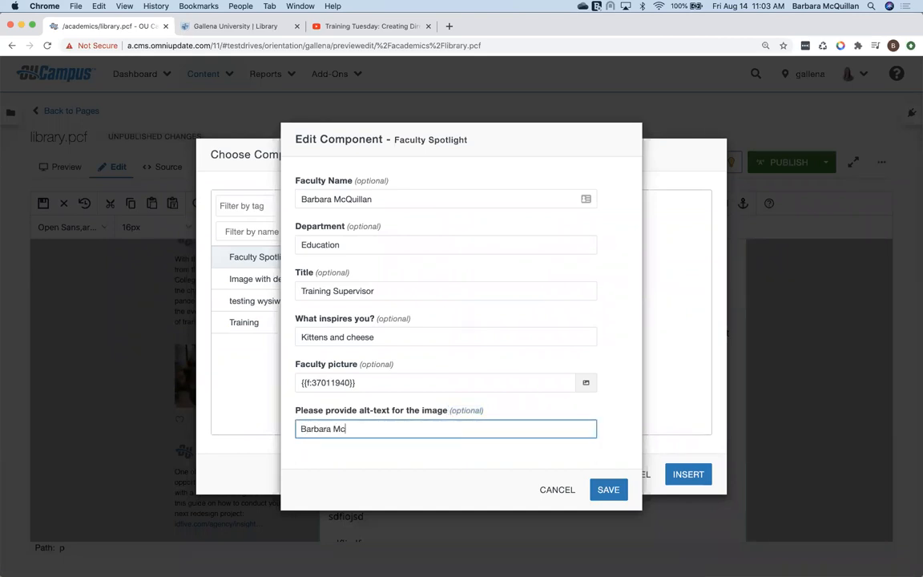
click(610, 490)
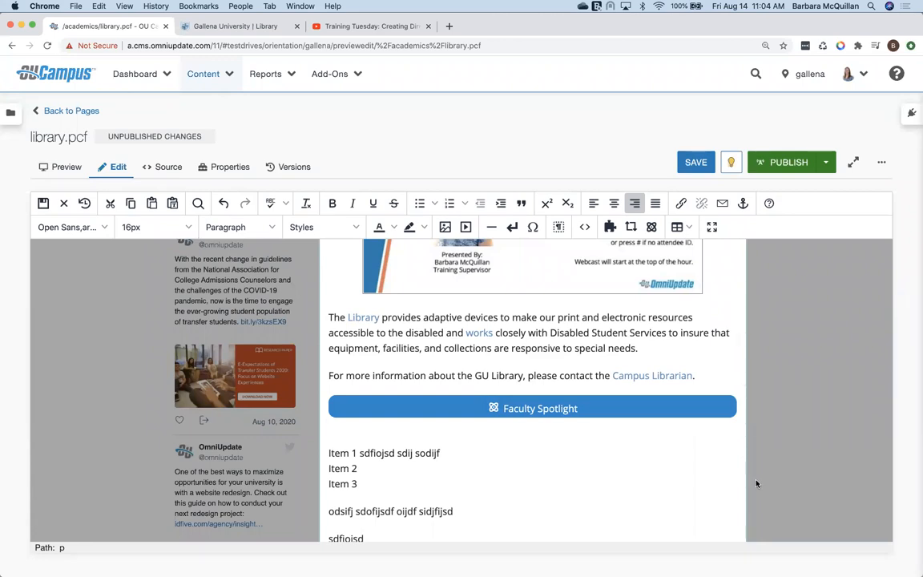
Step: Reopen the inserted Faculty Spotlight component to review its field entries, and close it without changes
click(609, 408)
scroll(609, 414, down, 2)
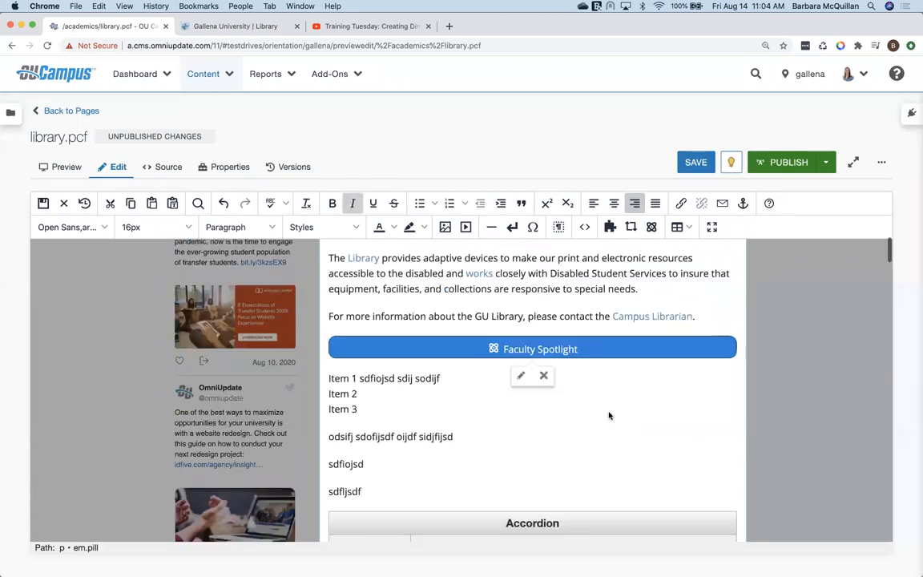
click(519, 377)
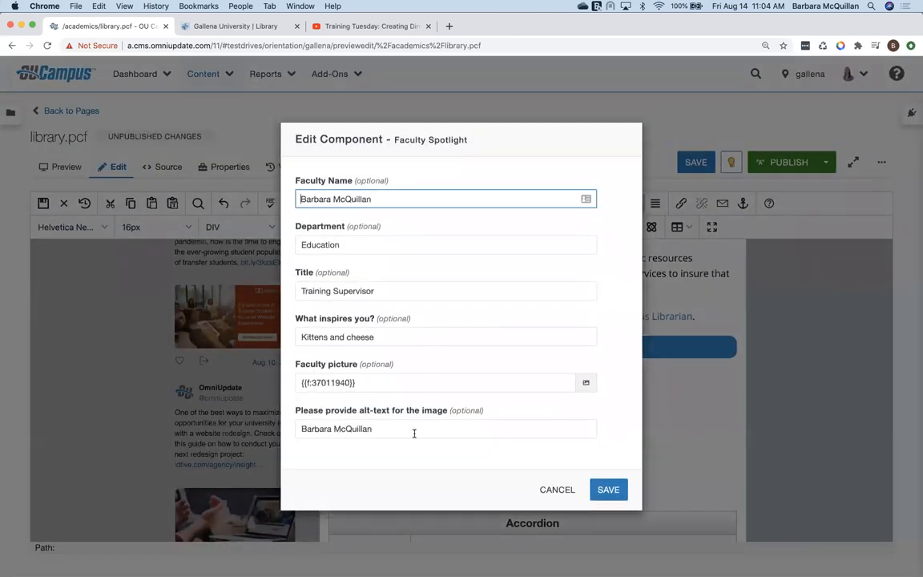
click(544, 490)
click(585, 353)
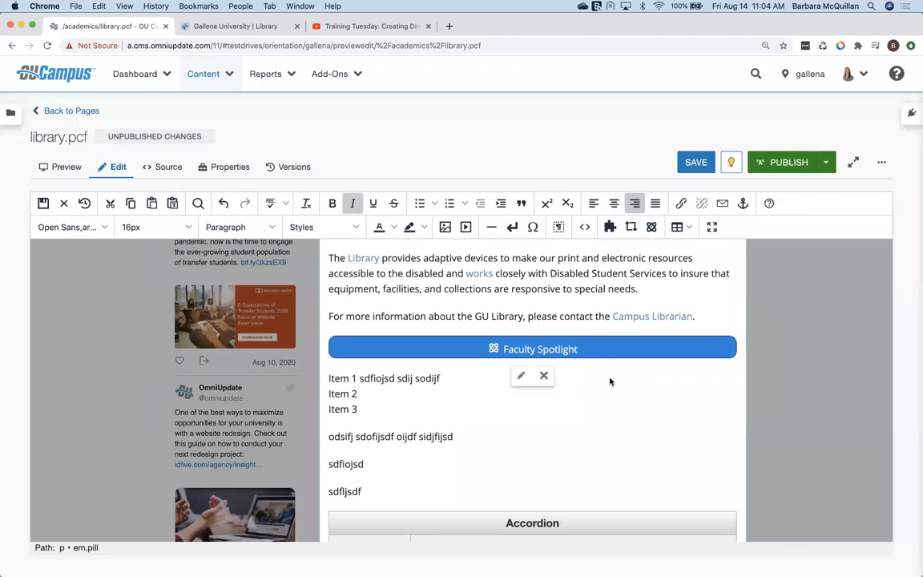
Step: Deselect the Faculty Spotlight component, save the main content of library.pcf, and check the rendered spotlight
click(583, 393)
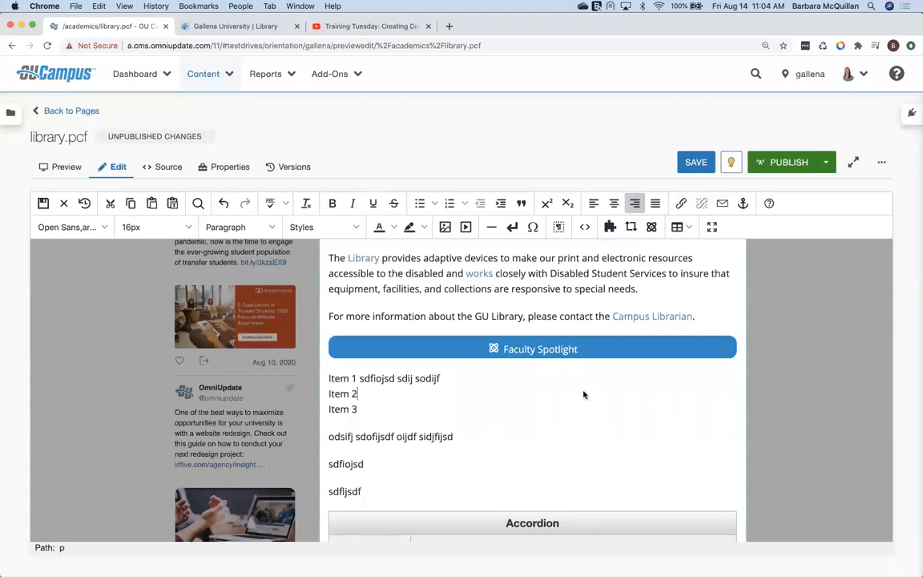
click(539, 351)
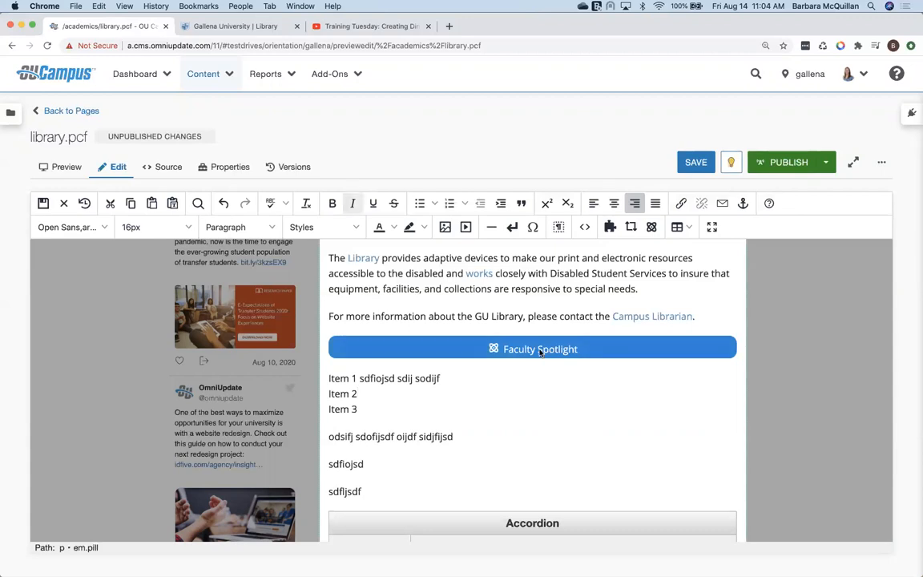
click(595, 453)
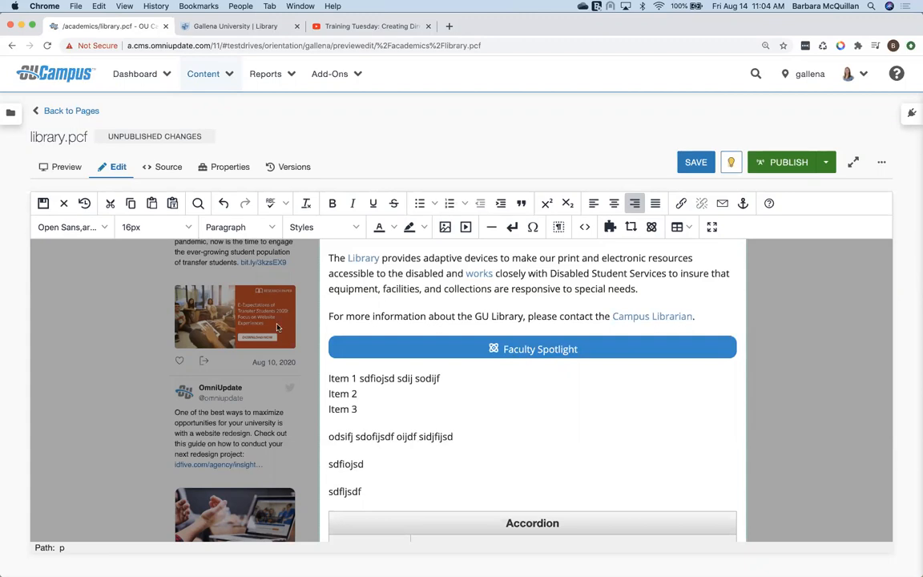
click(691, 164)
scroll(498, 376, down, 4)
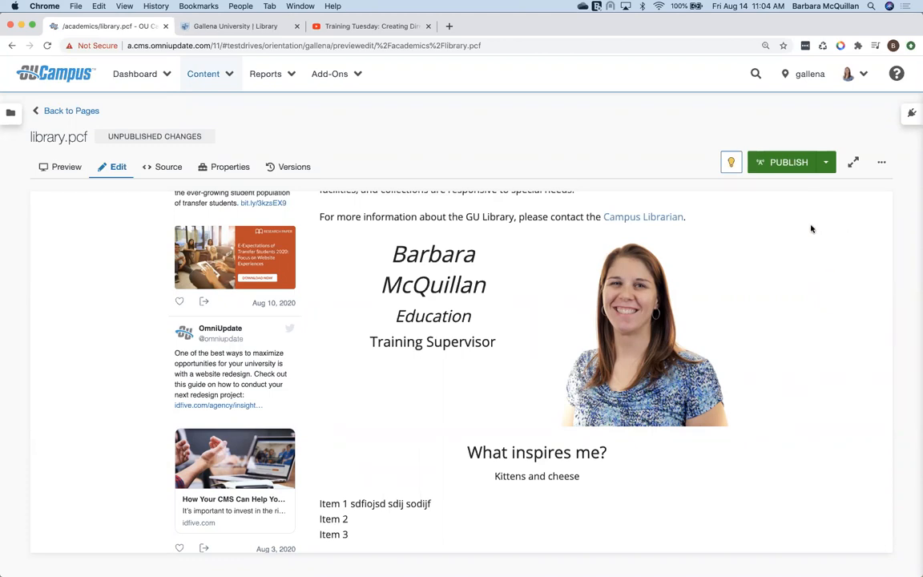
Step: Publish library.pcf with the version description "Made lots of edits"
click(784, 167)
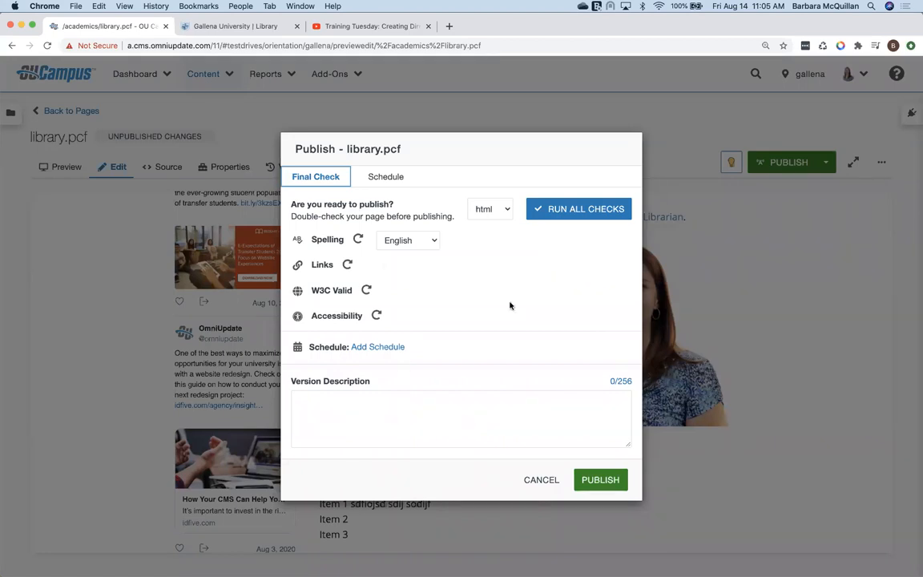
click(352, 407)
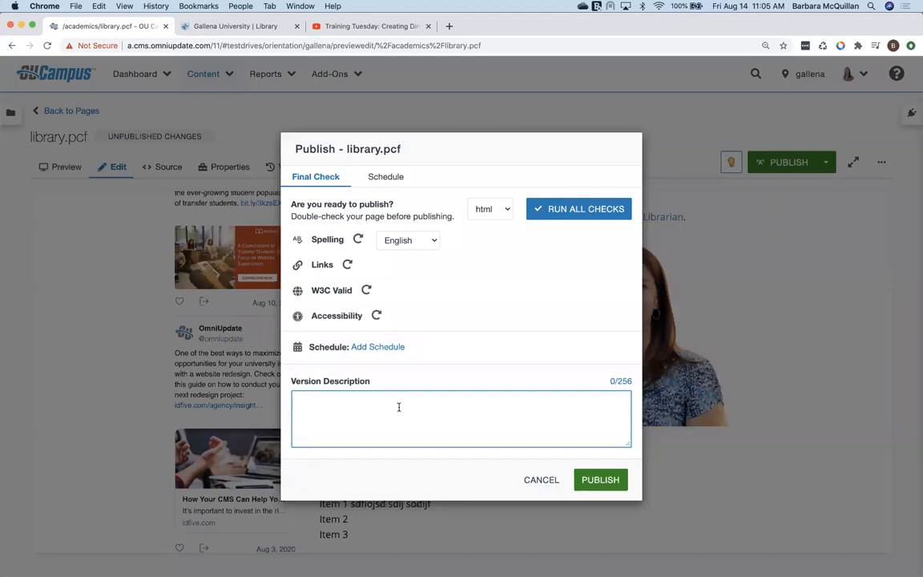
text(Made lots of edits)
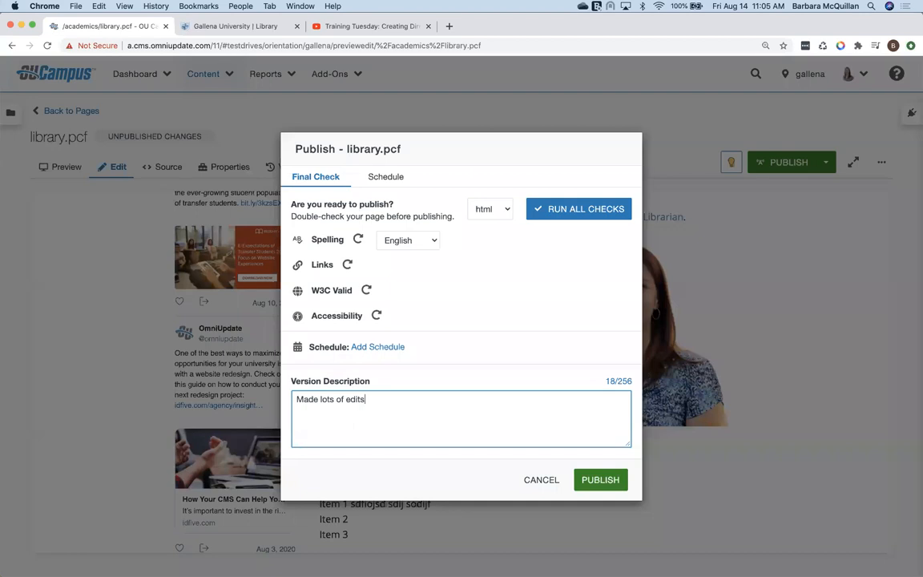
click(599, 478)
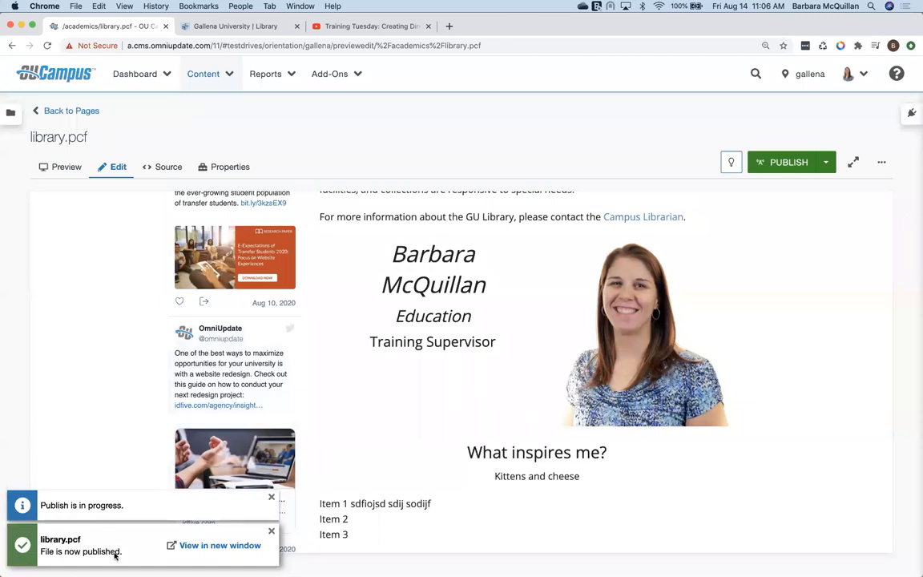
Step: View the published Library page in a new window and check the faculty spotlight and the accordion's Heading 2 section
click(216, 546)
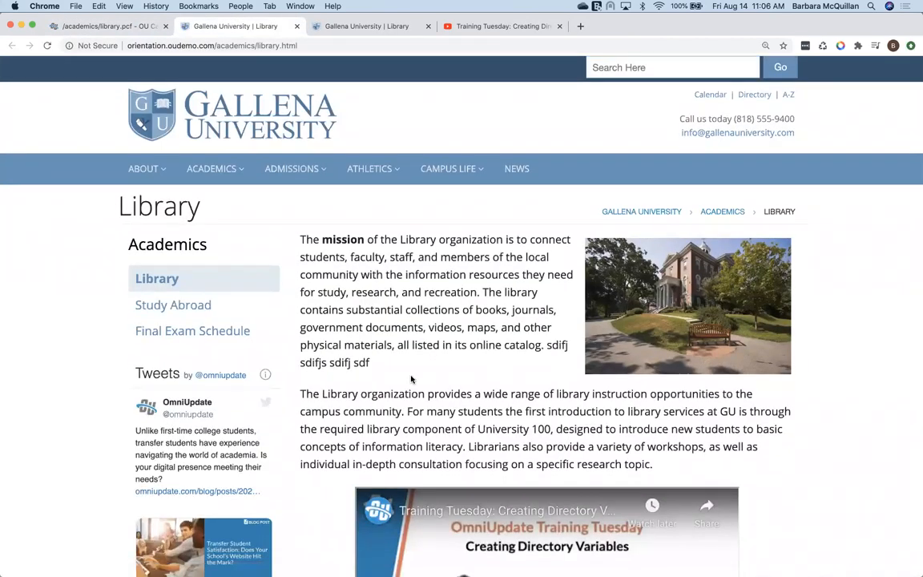
scroll(412, 379, down, 10)
scroll(411, 379, down, 15)
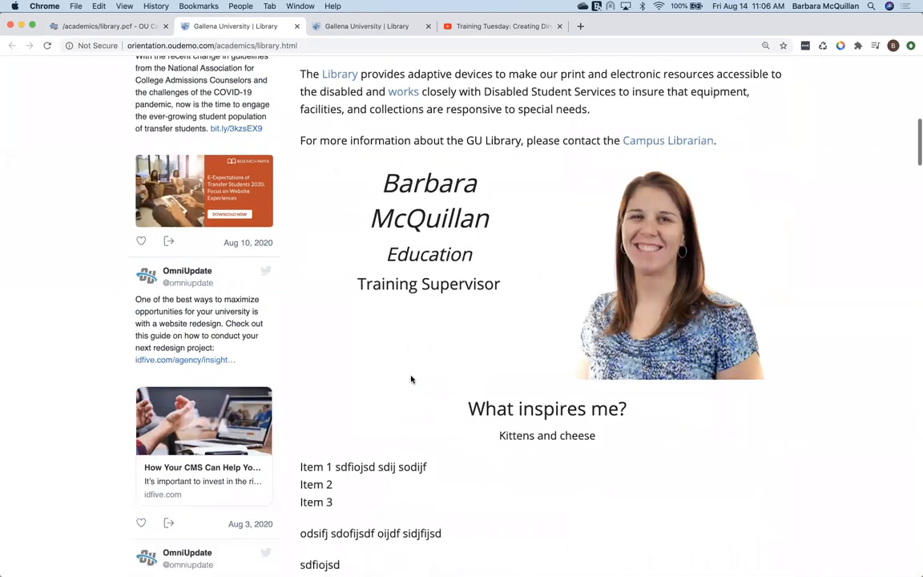
scroll(411, 379, up, 5)
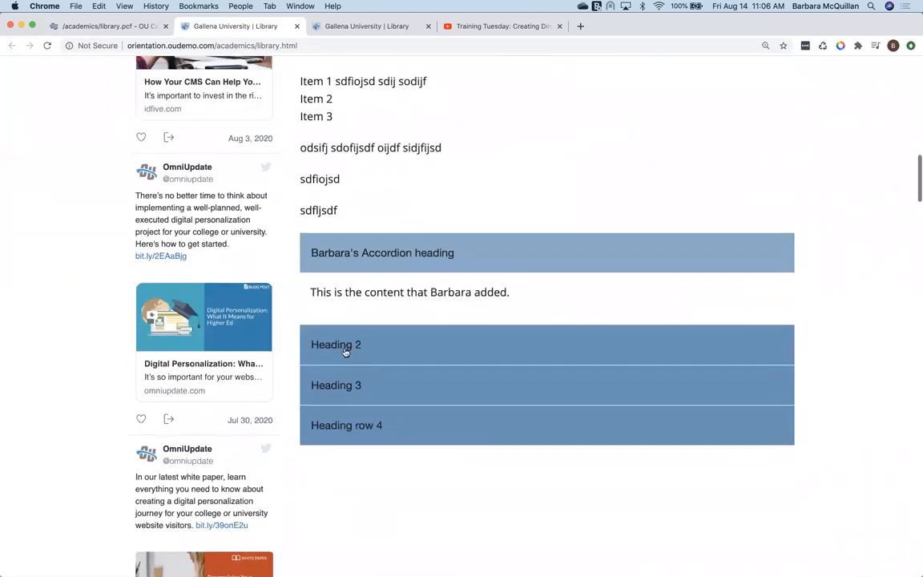
click(345, 350)
click(346, 315)
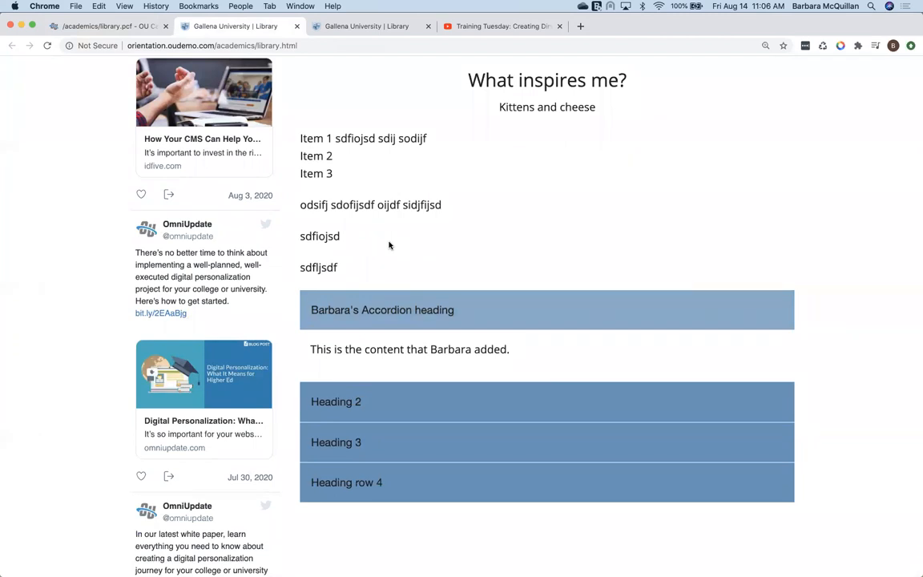
scroll(390, 245, up, 20)
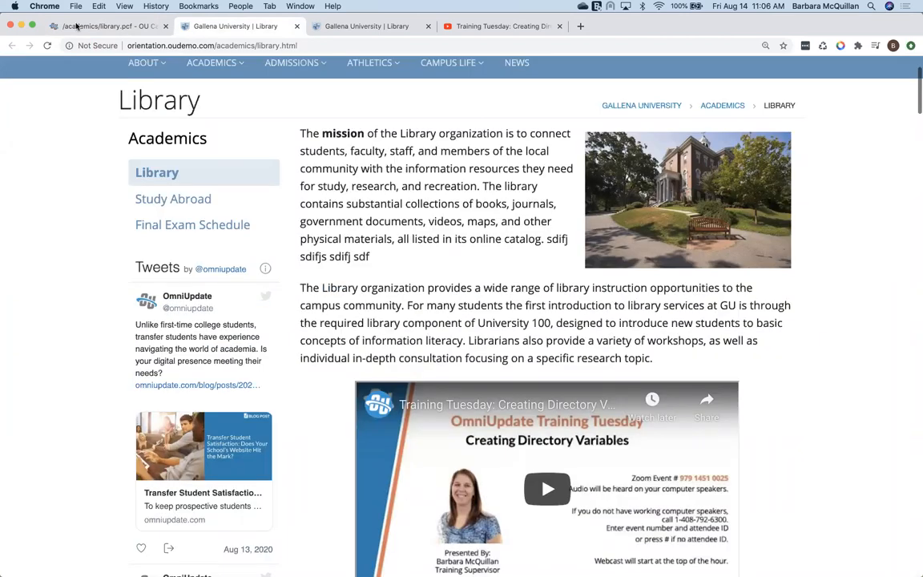
Step: Return to the library.pcf editor, reopen the main content region, and review the Faculty Spotlight component and Accordion table
click(77, 27)
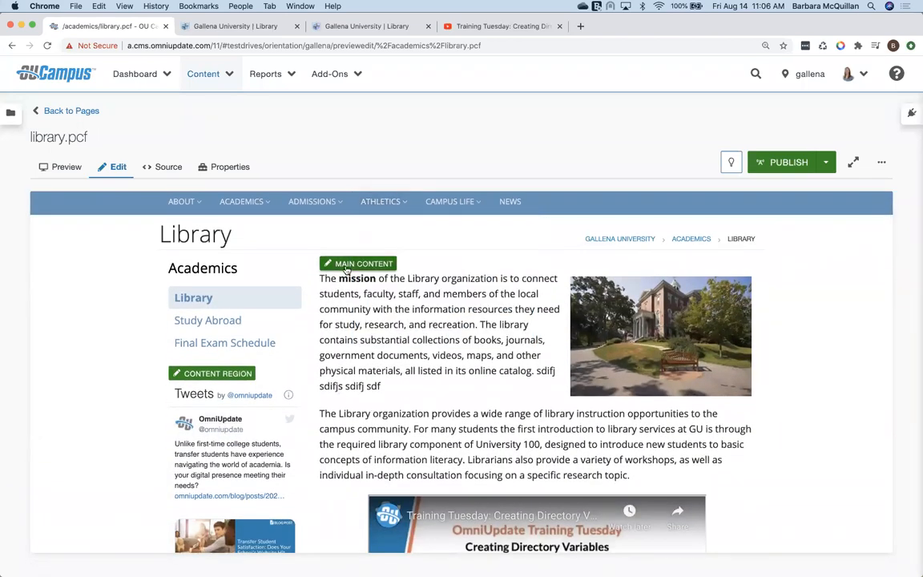
click(371, 363)
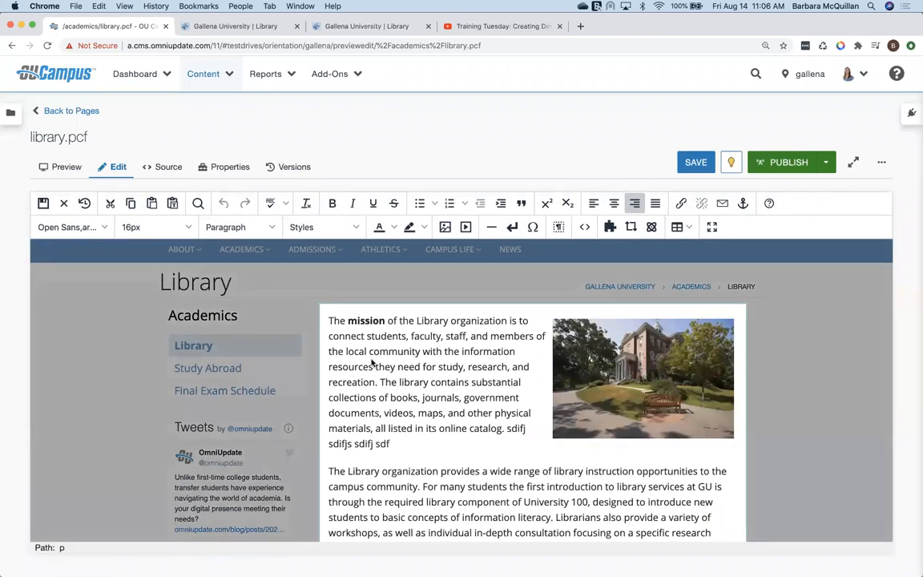
scroll(372, 362, down, 7)
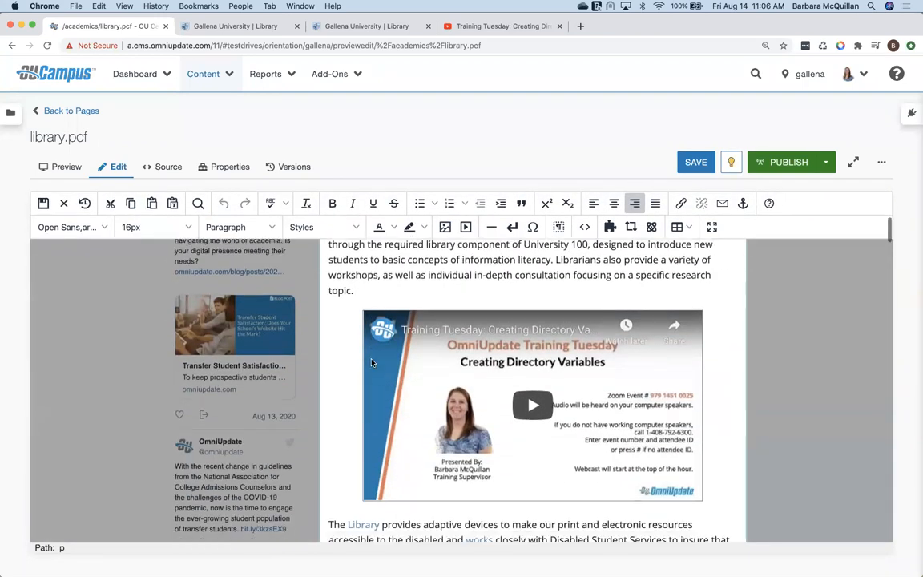
scroll(371, 362, down, 7)
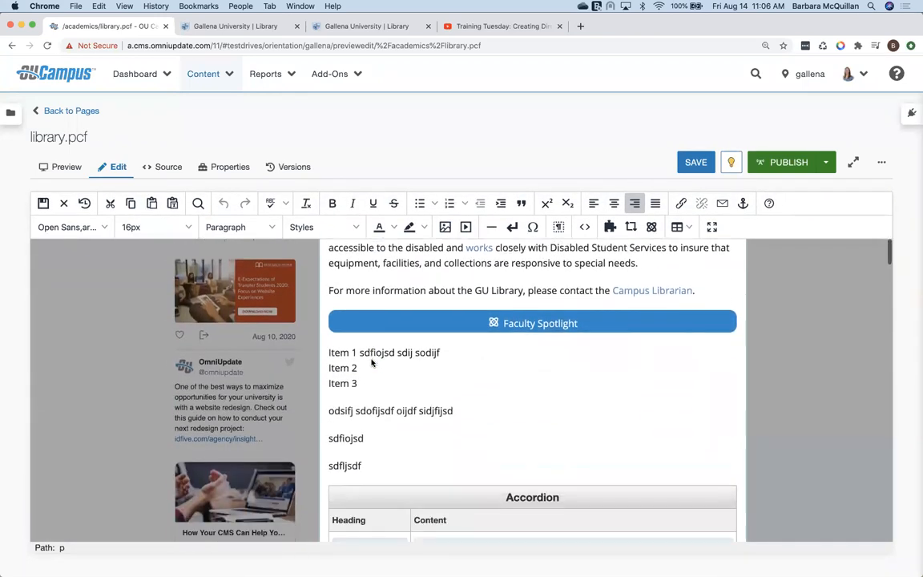
scroll(371, 363, down, 2)
scroll(371, 362, up, 4)
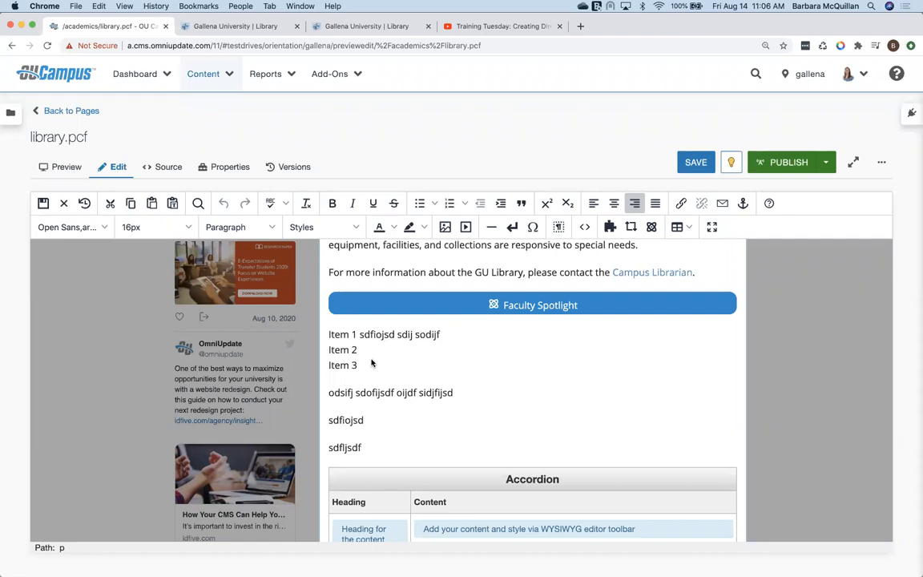
scroll(447, 453, down, 3)
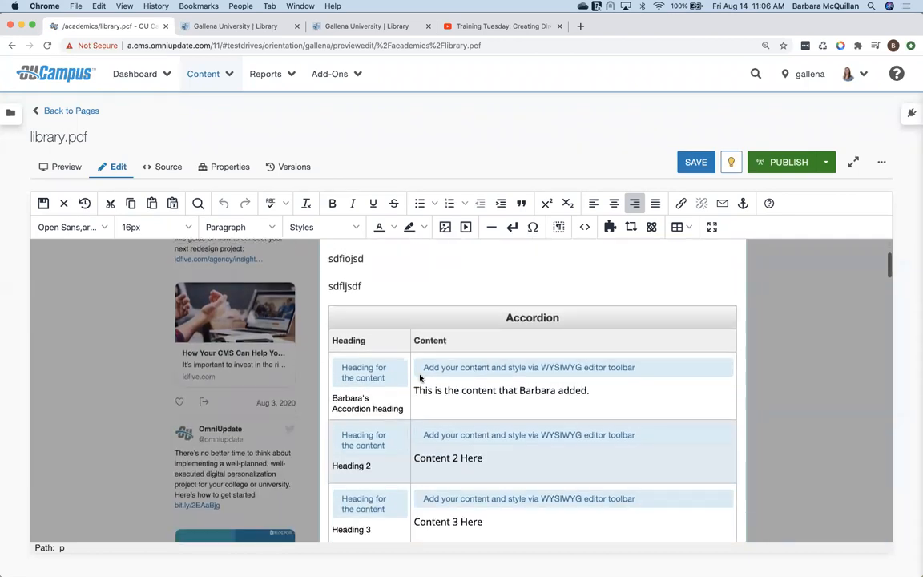
scroll(439, 479, down, 2)
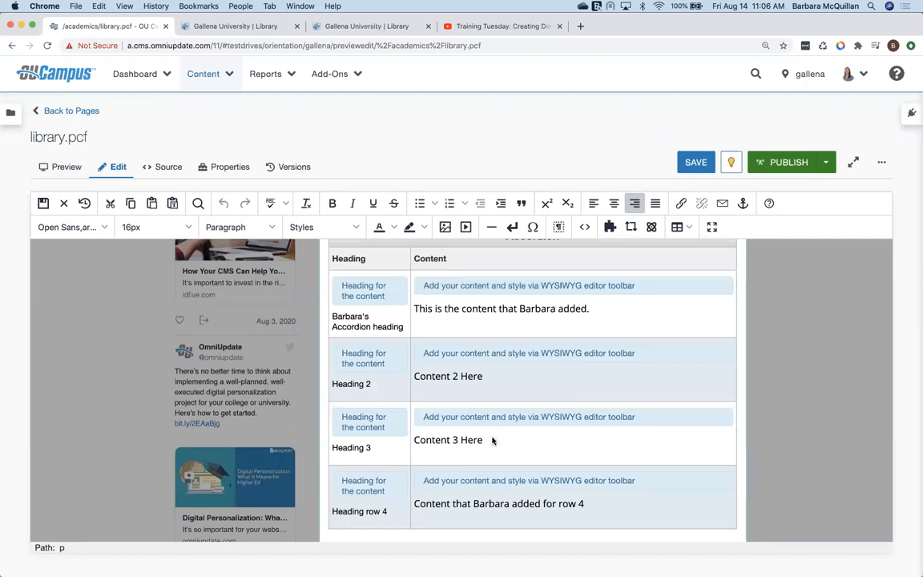
scroll(492, 440, up, 5)
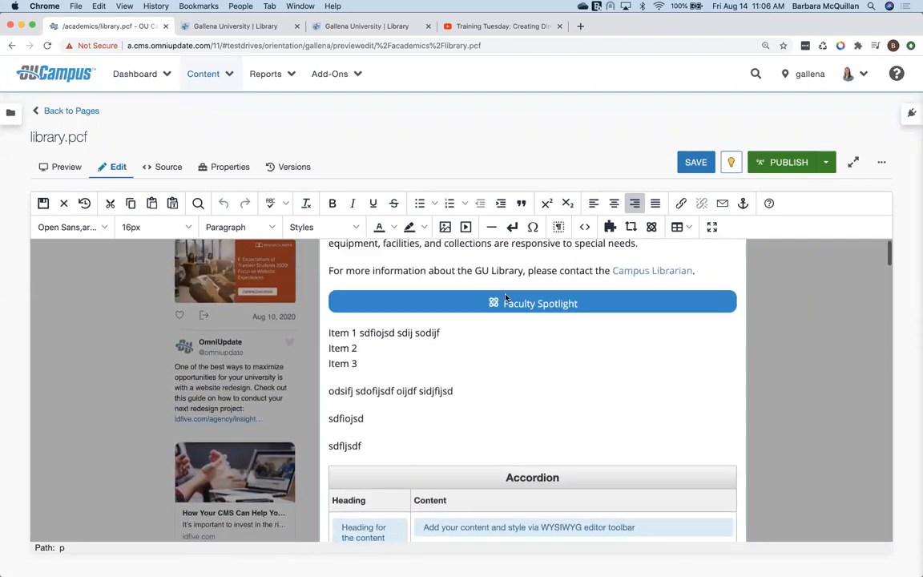
Step: Review the Faculty Spotlight component's fields, cancel its edit form without changes, and save the page's main content
click(505, 299)
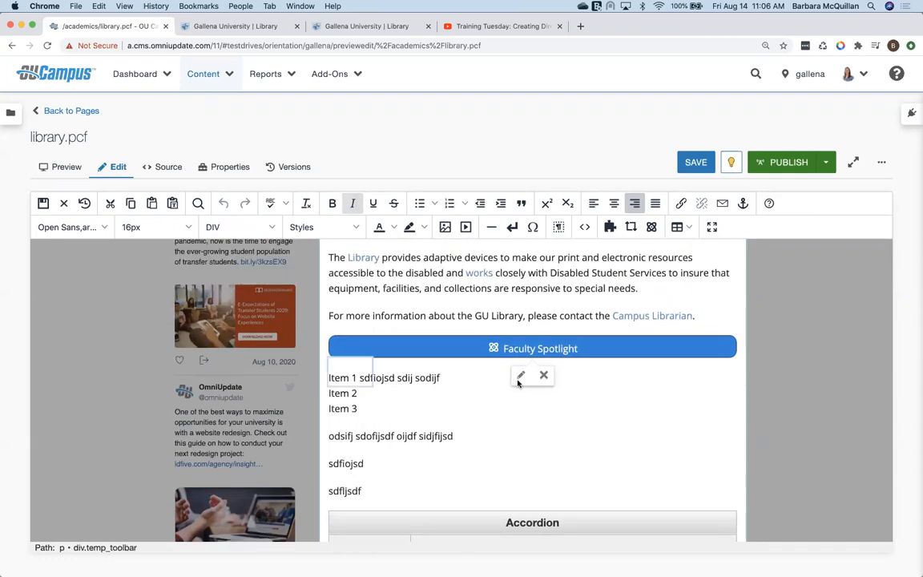
click(519, 378)
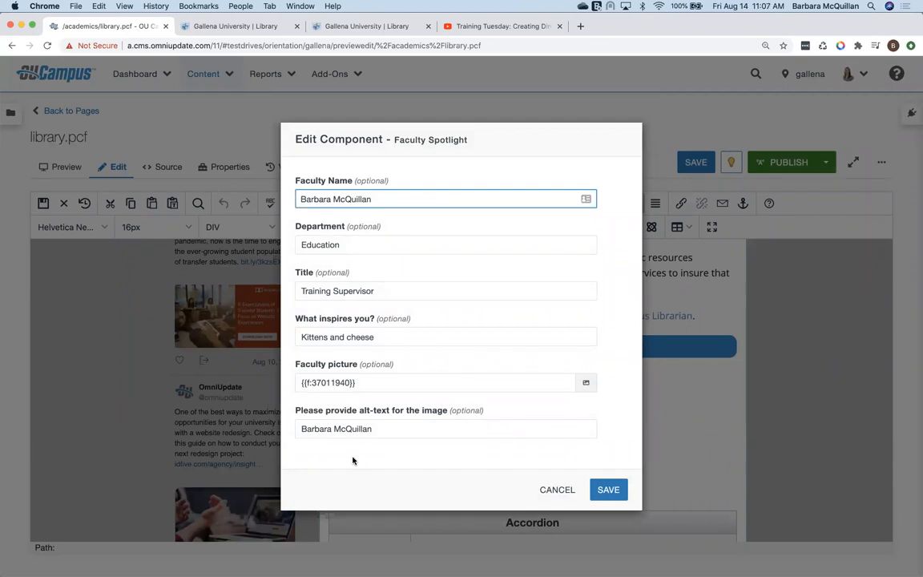
click(554, 489)
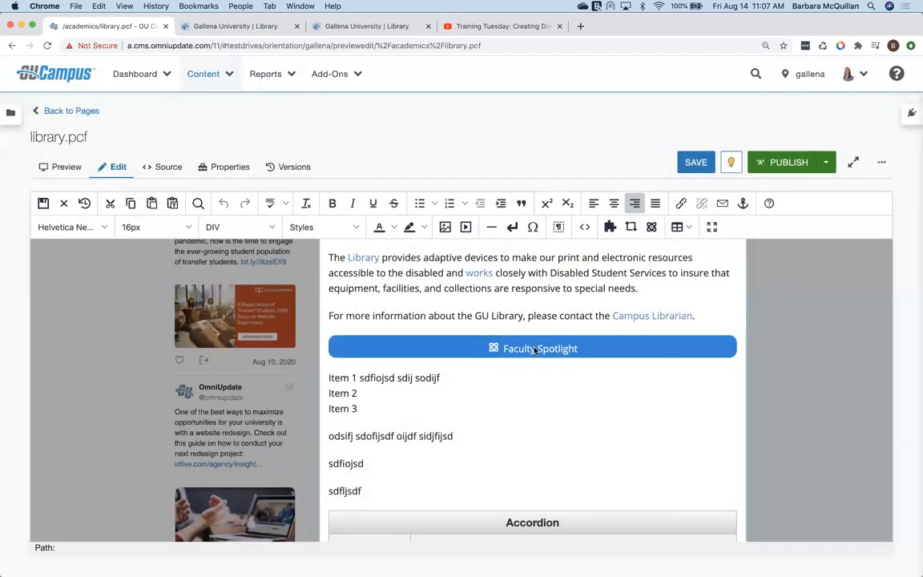
click(533, 350)
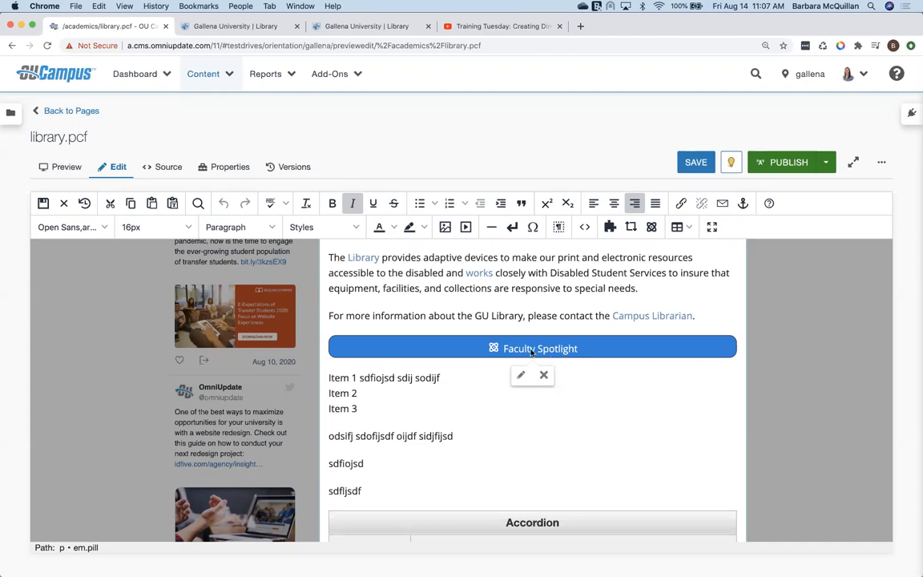
click(44, 203)
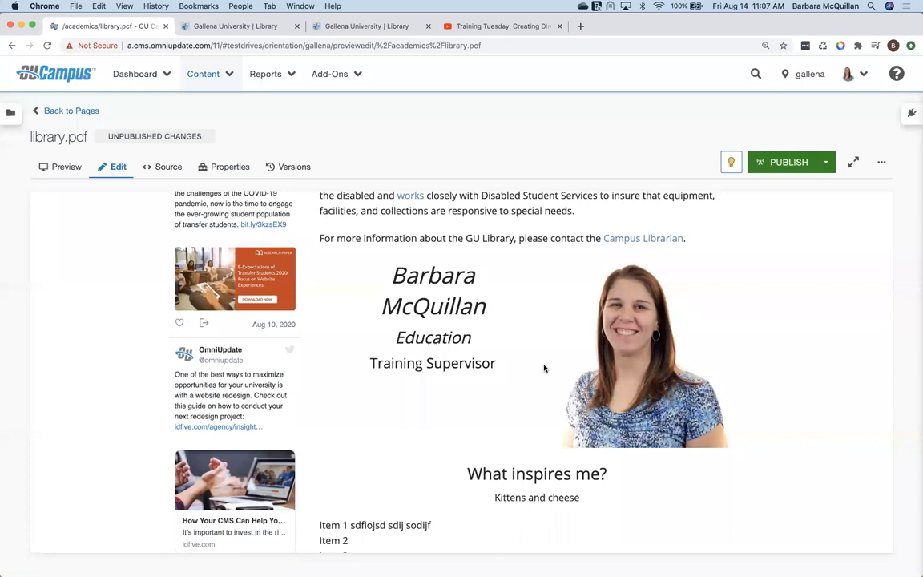
Step: Reopen the main content region, inspect the Accordion table and Faculty Spotlight component, and exit the editor without saving
scroll(545, 368, up, 15)
click(353, 352)
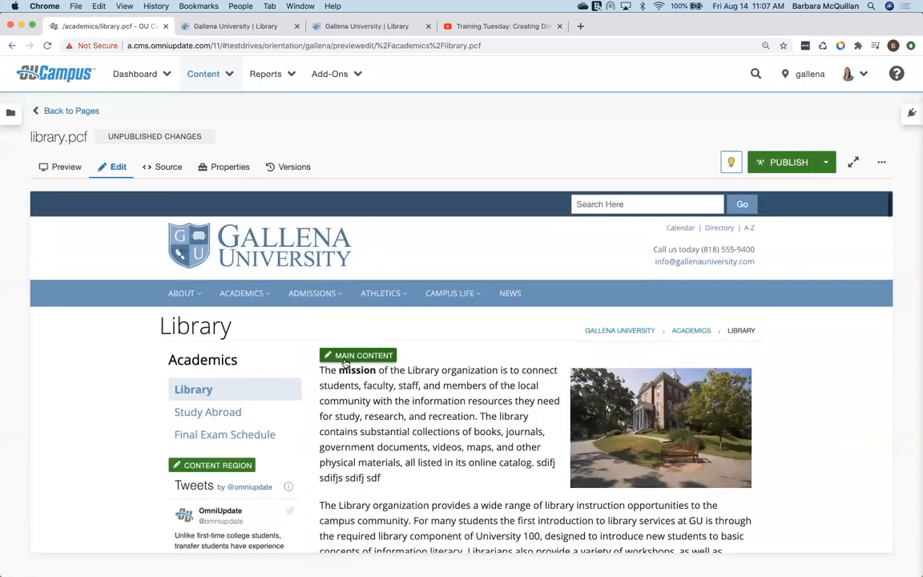
scroll(440, 435, down, 15)
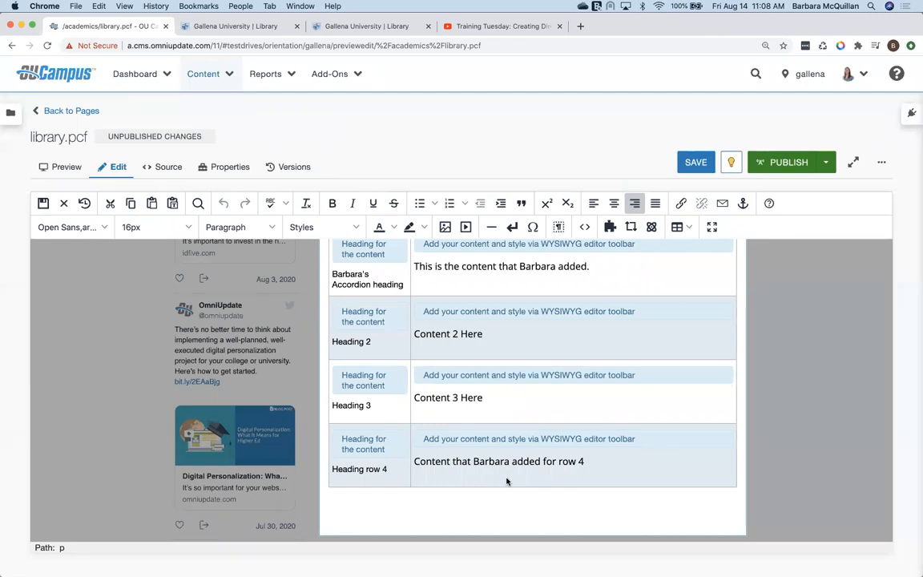
scroll(507, 481, up, 5)
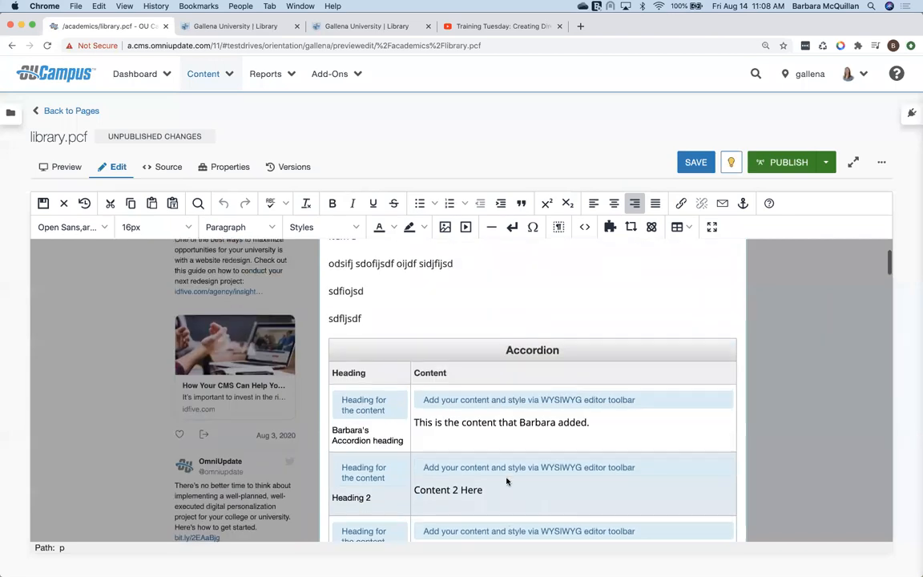
scroll(506, 481, up, 1)
click(525, 357)
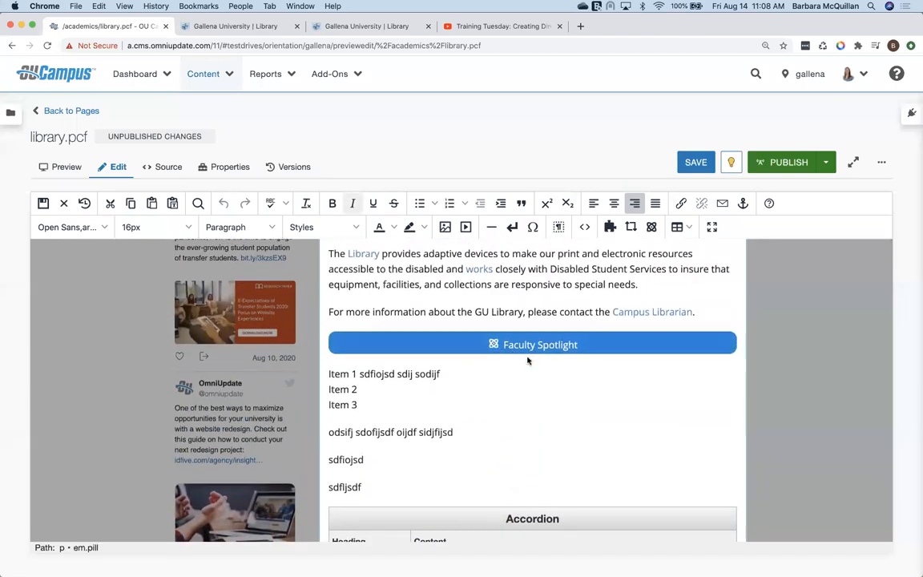
scroll(533, 401, up, 1)
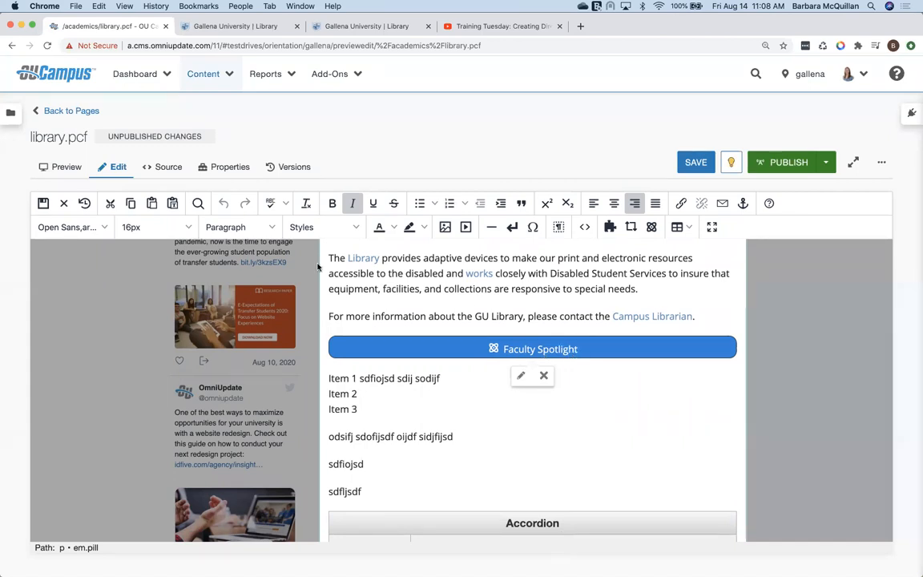
click(63, 203)
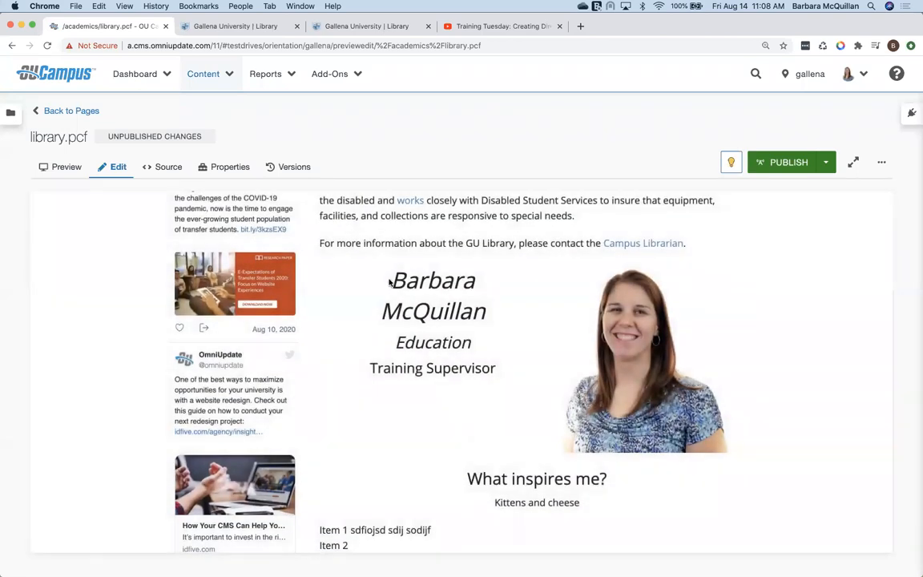
Step: Publish library.pcf with the version description "publish again"
drag(391, 273, 481, 319)
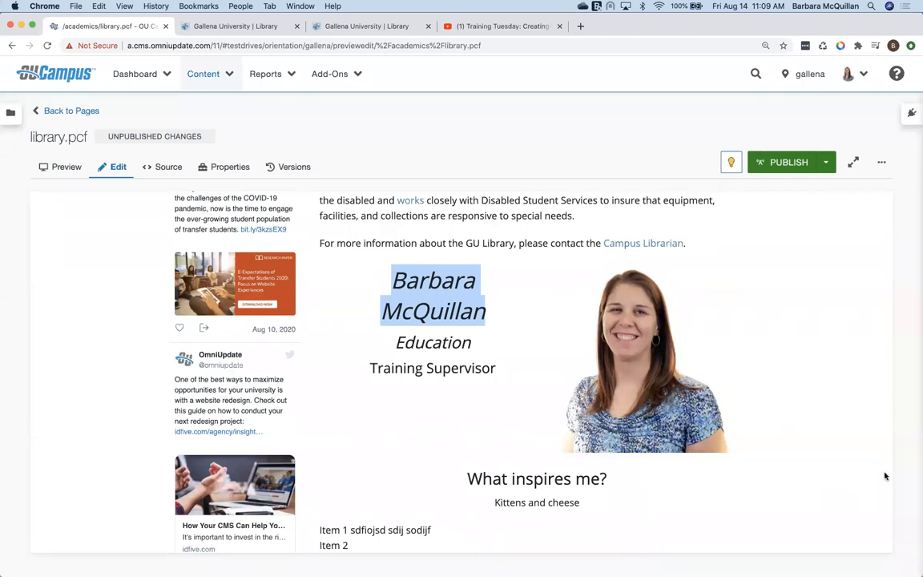
scroll(597, 366, up, 2)
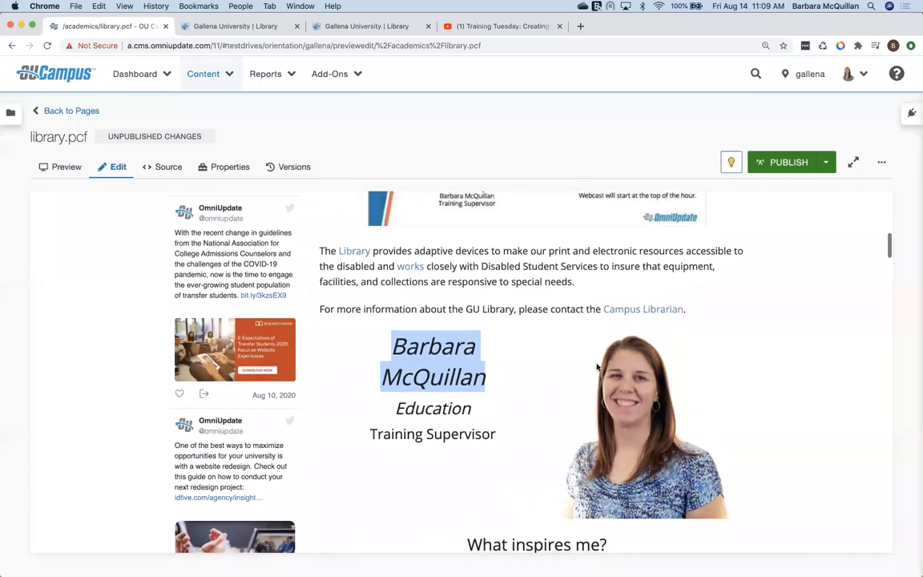
click(786, 163)
click(372, 418)
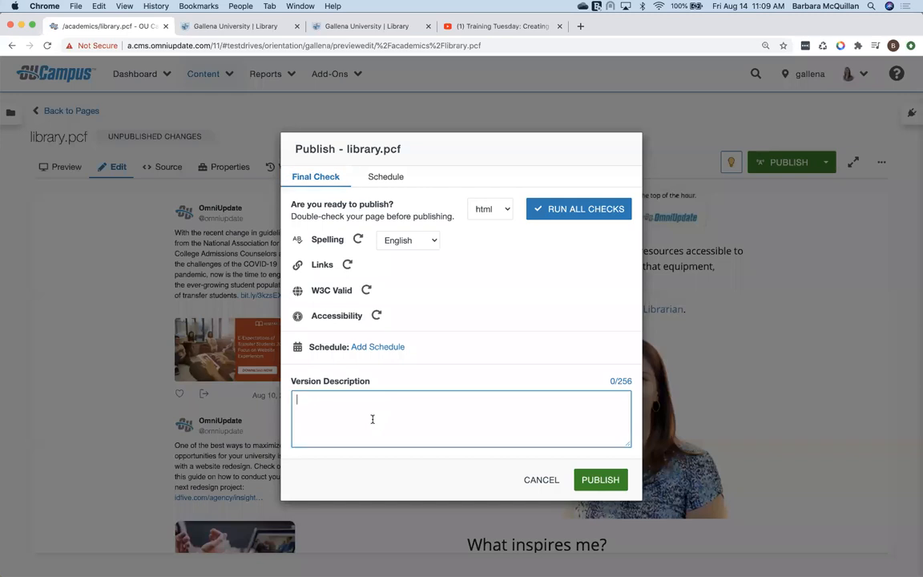
text(publish again)
key(Return)
click(622, 483)
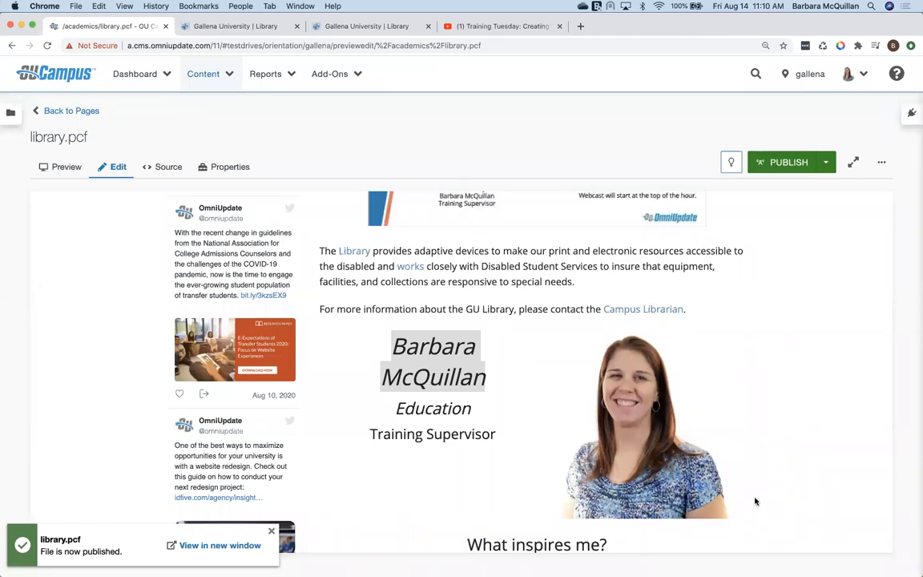
Step: Look over the library.pcf page from its Library heading down to the footer
scroll(513, 373, up, 5)
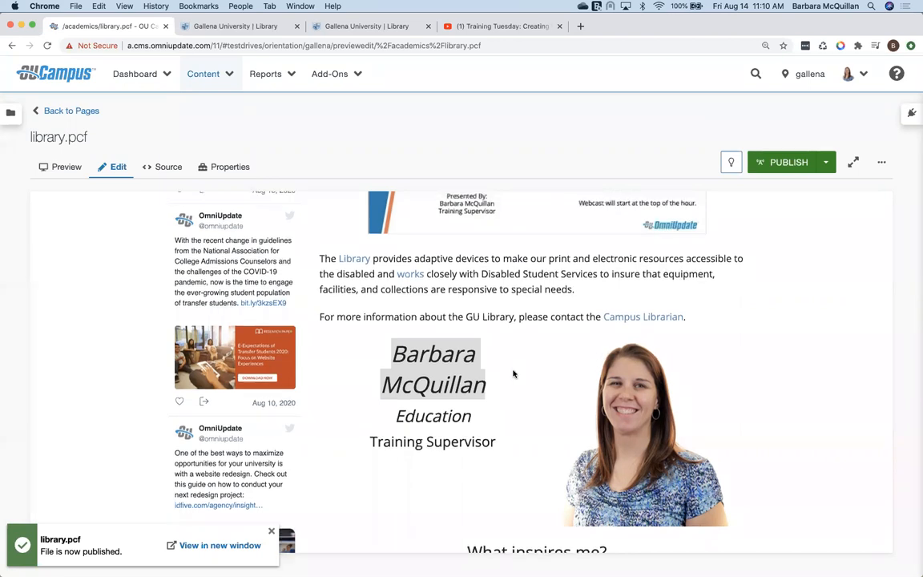
scroll(514, 374, up, 5)
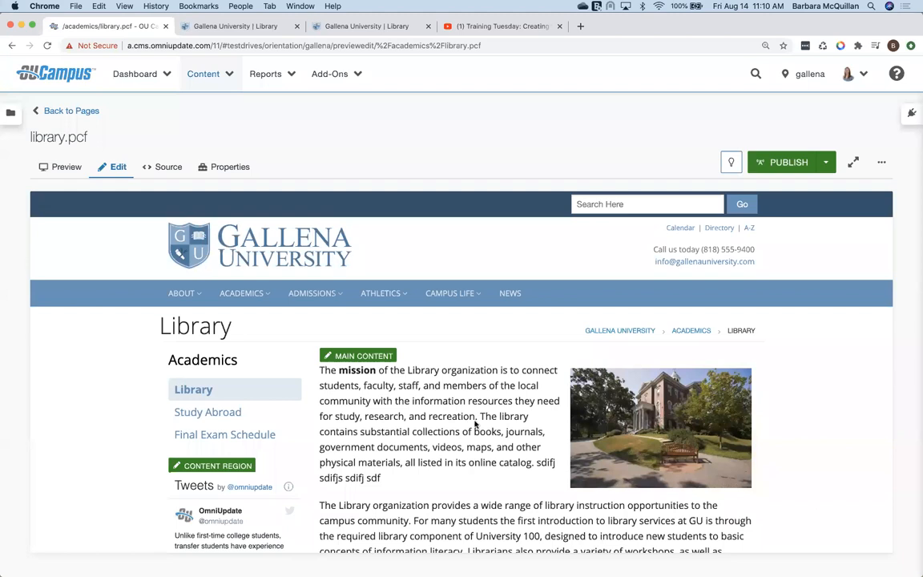
double_click(215, 330)
click(215, 330)
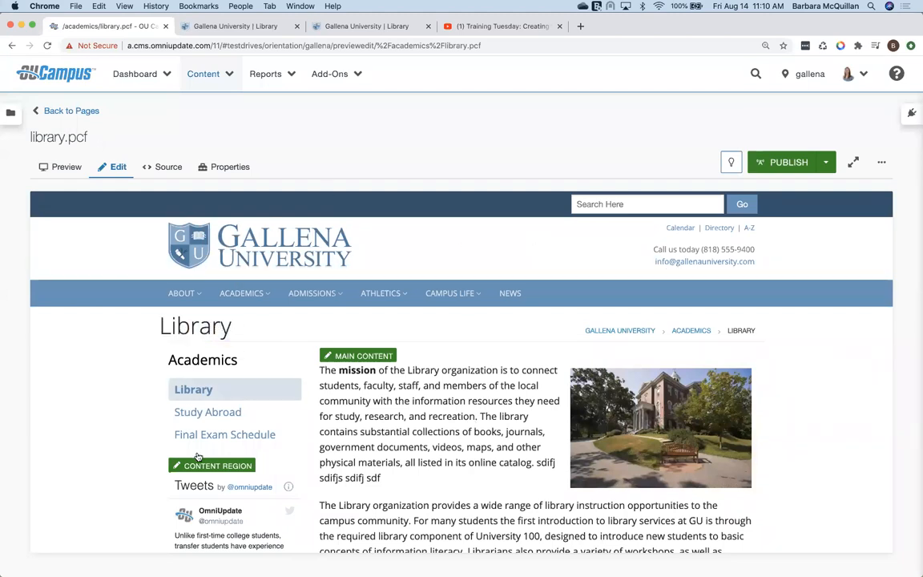
scroll(394, 449, down, 15)
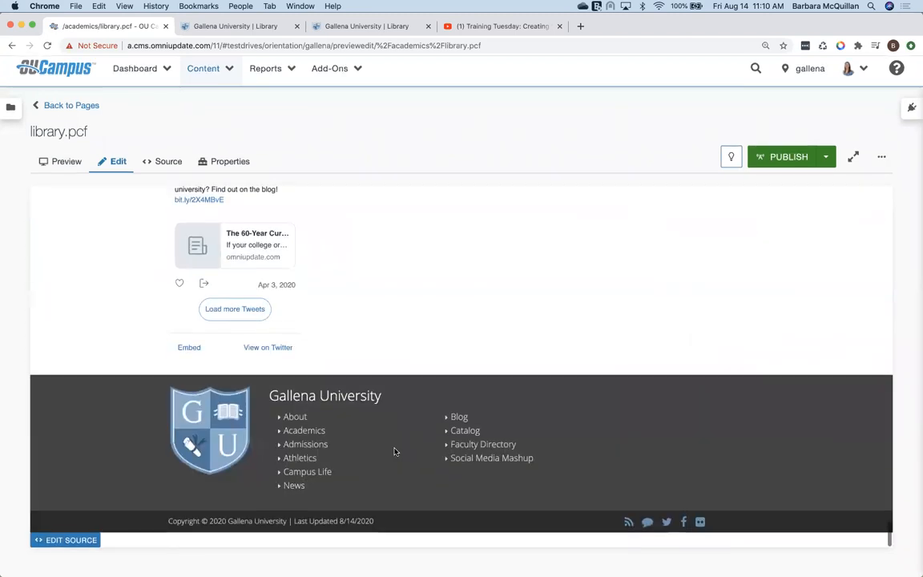
scroll(465, 466, up, 10)
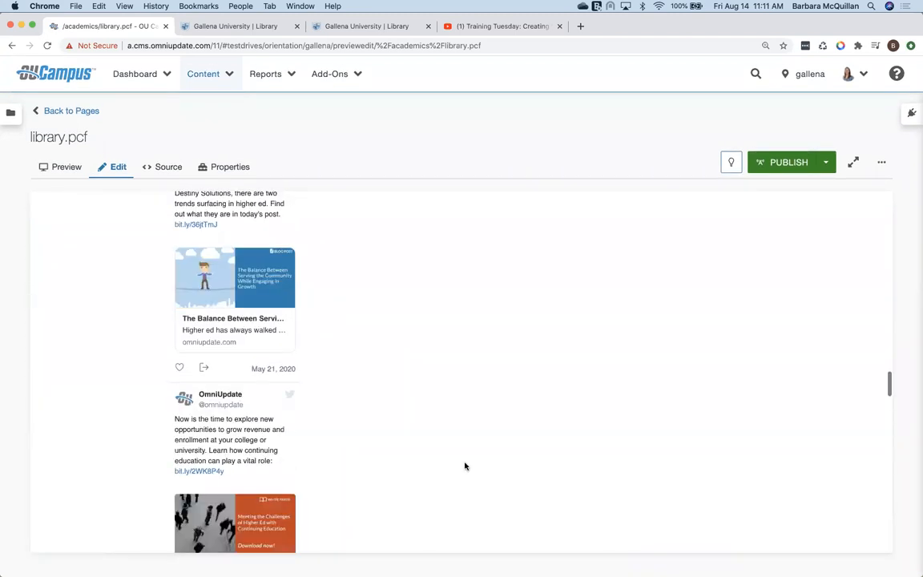
scroll(465, 466, up, 10)
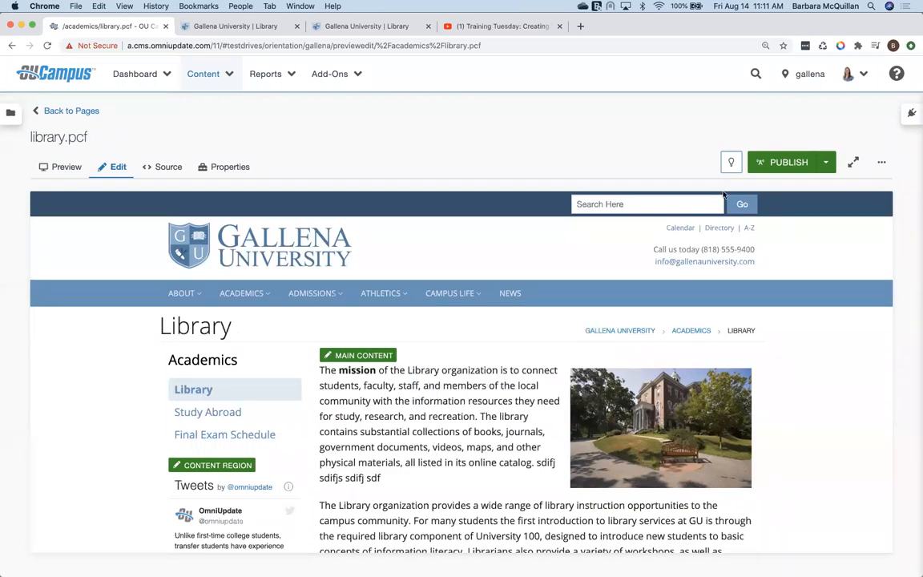
Step: Check out library.pcf, open its page properties, and check the file in and out again to compare parameter access
click(731, 162)
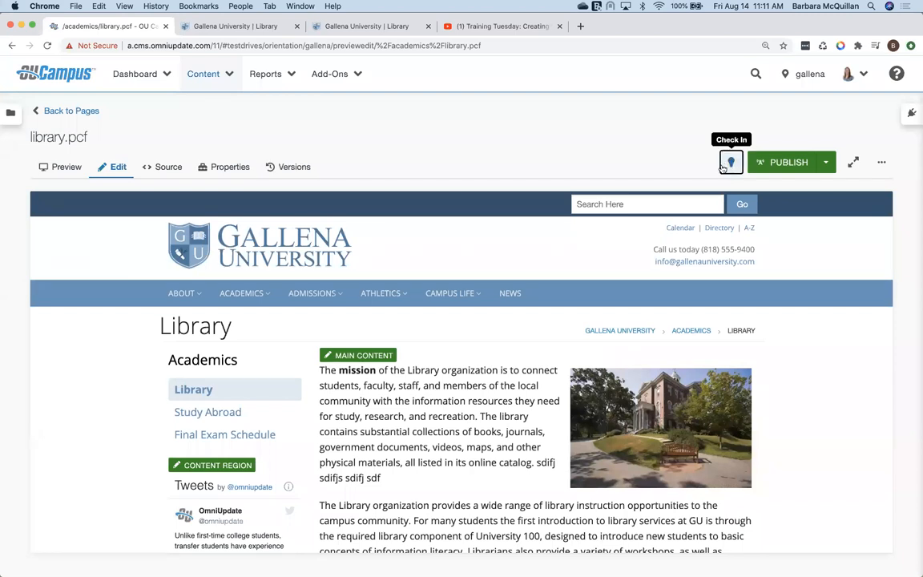
click(226, 167)
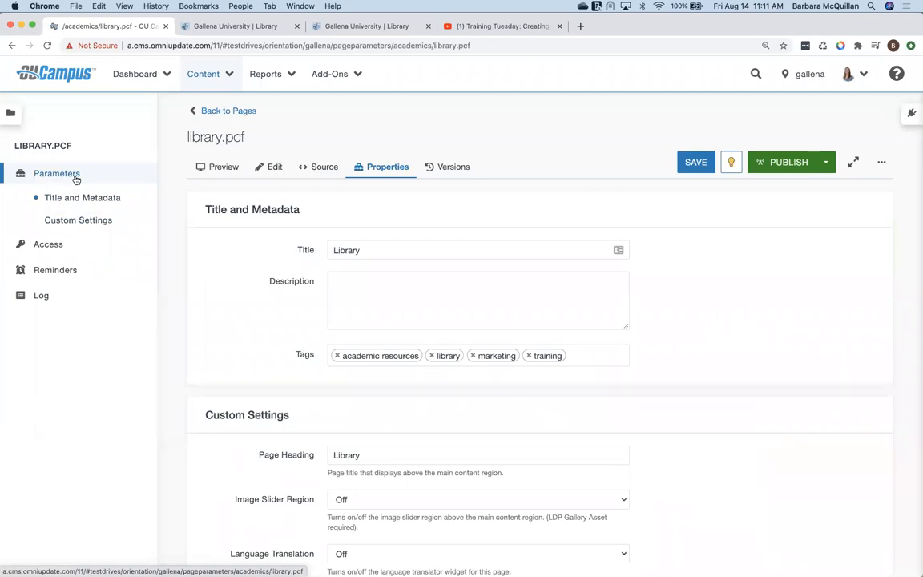
click(731, 163)
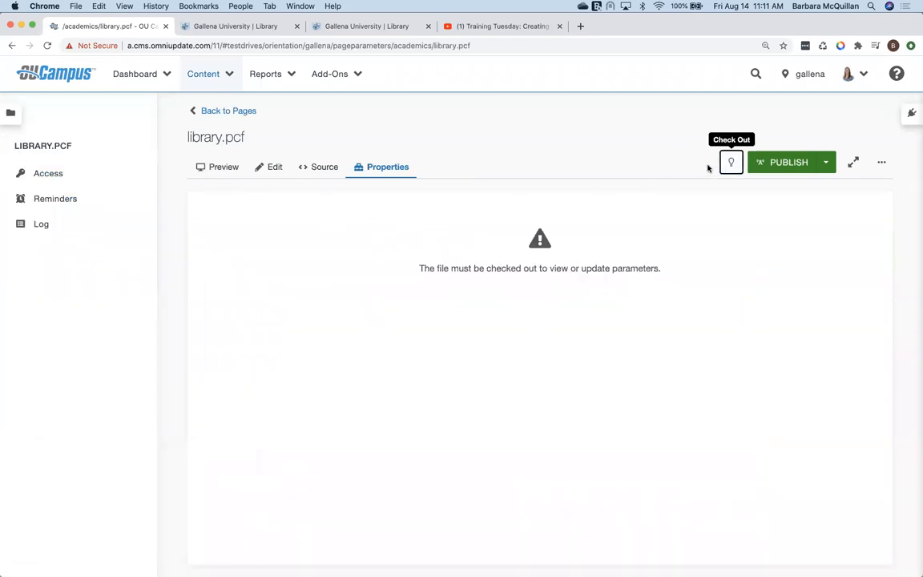
click(731, 163)
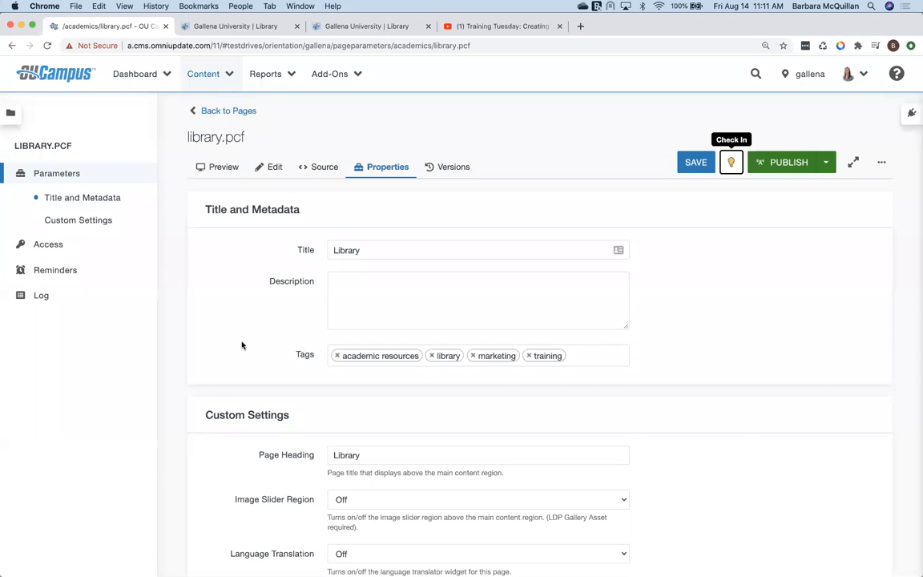
Step: Add the staff member's surname before "Library" in the Page Heading under Custom Settings and save the parameters
scroll(242, 345, down, 5)
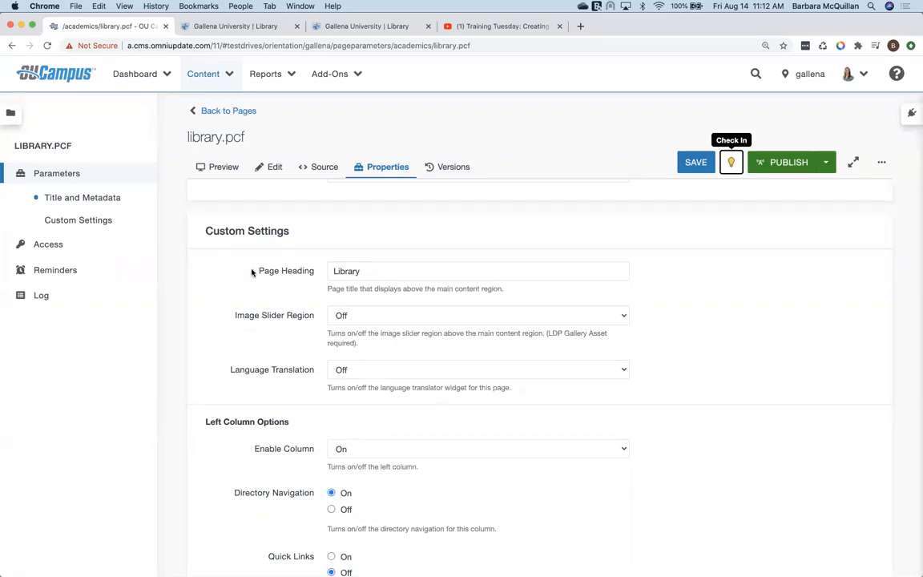
drag(256, 270, 308, 280)
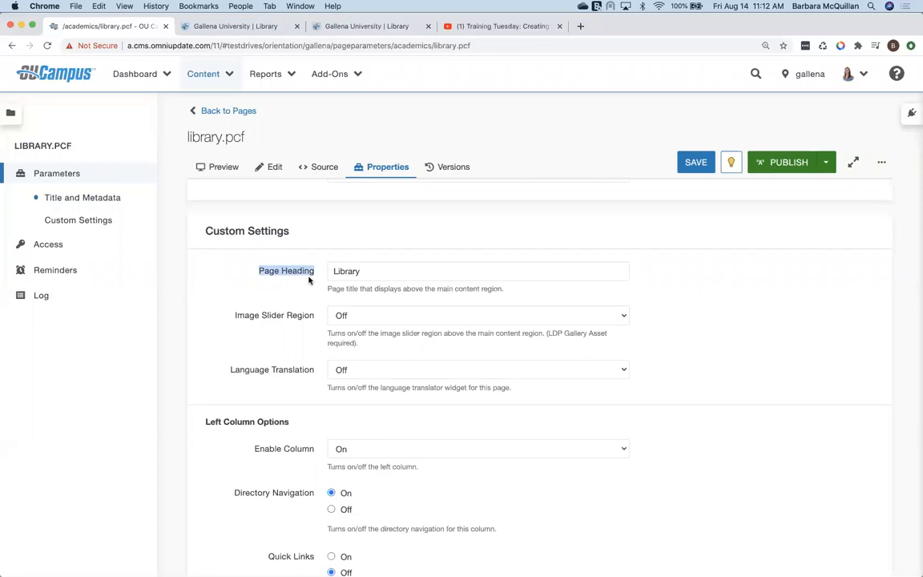
click(334, 272)
text(McQuillan)
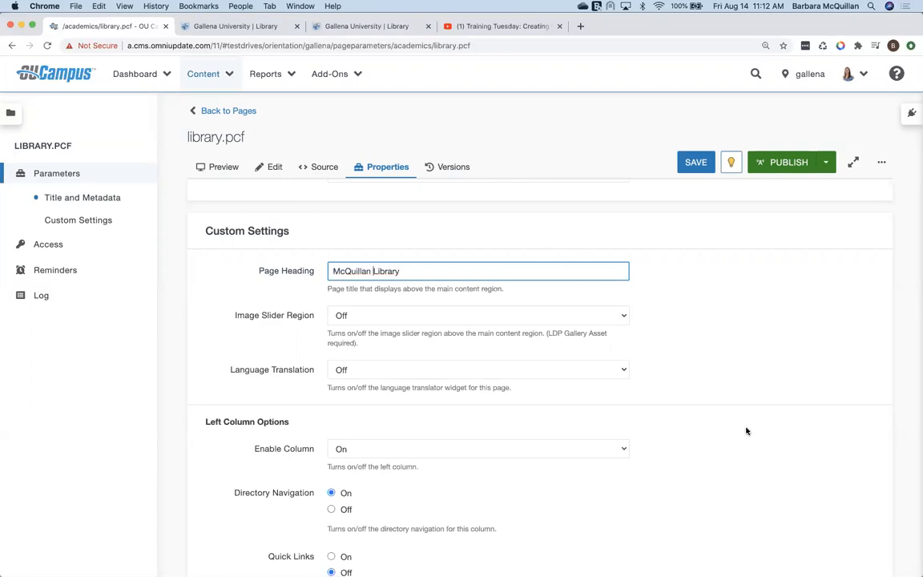
click(692, 165)
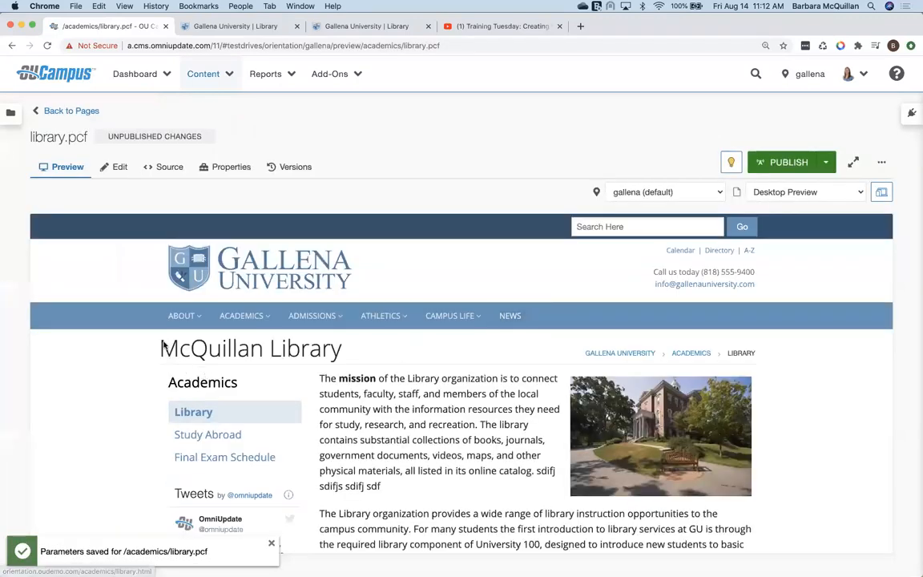
Step: Check the page heading above the main content in the library.pcf preview
drag(237, 346, 344, 350)
click(346, 350)
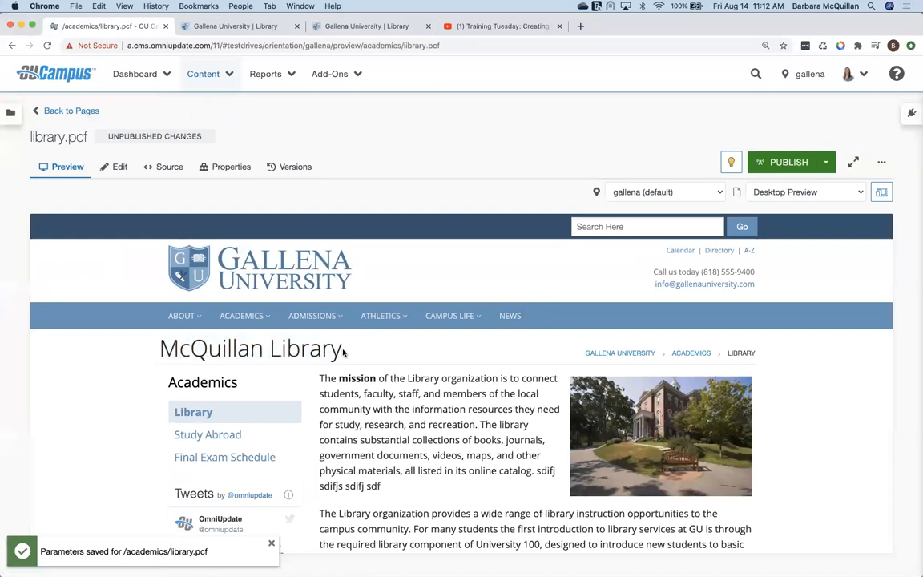
drag(285, 346, 157, 350)
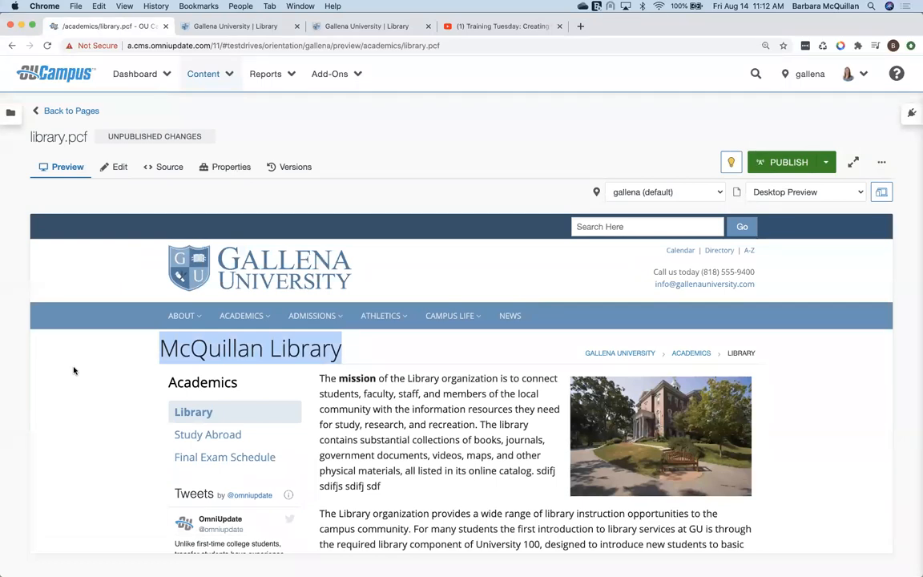
click(391, 366)
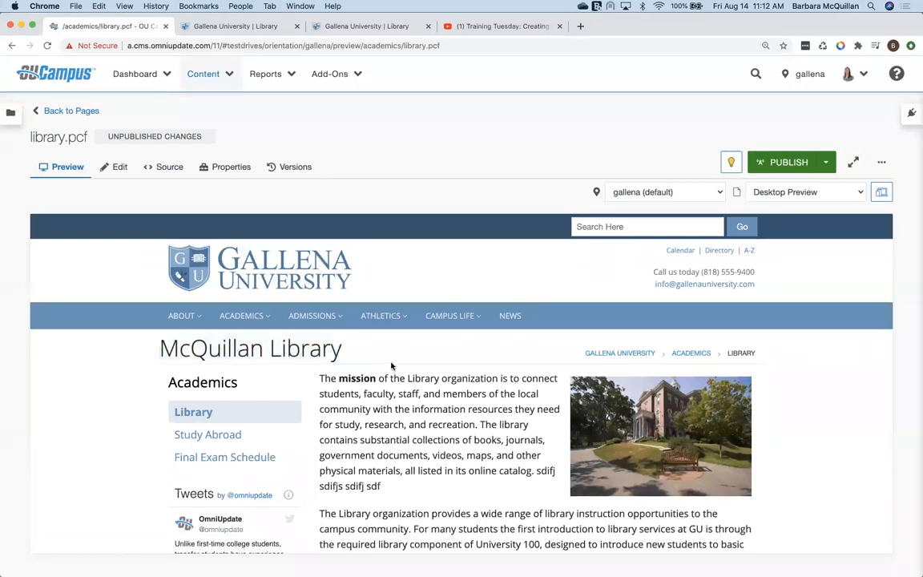
Step: Show the gadgets, move Page Parameters above My Checked-Out Content, and expand it
click(911, 115)
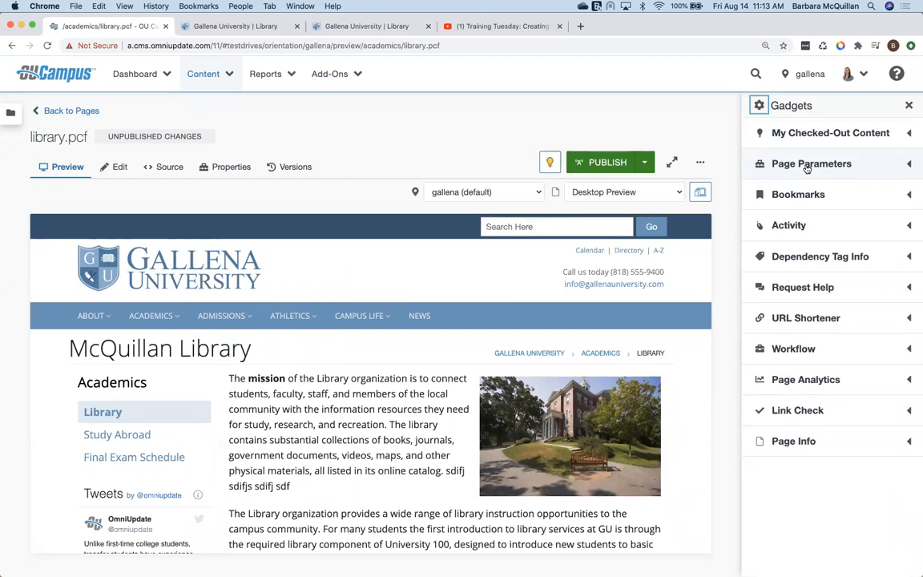
drag(811, 171, 810, 132)
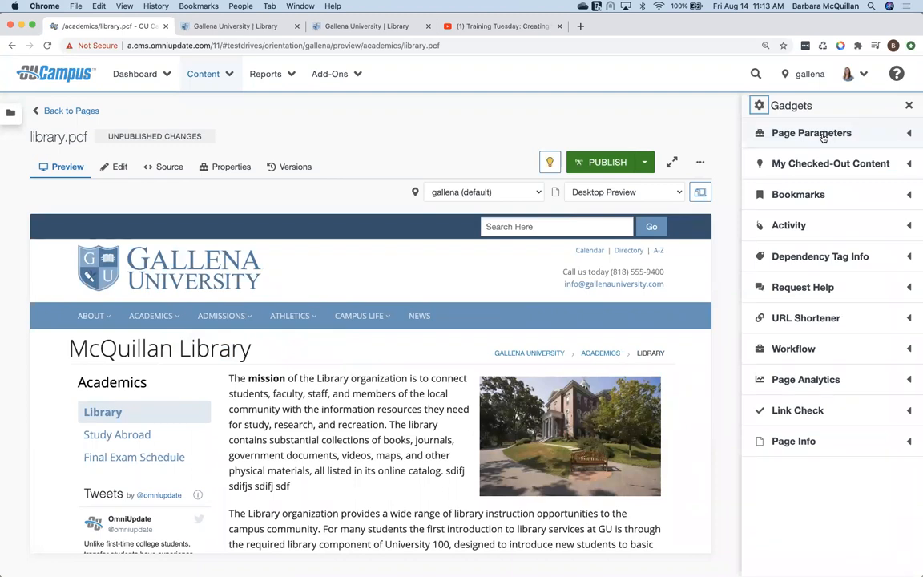
click(824, 134)
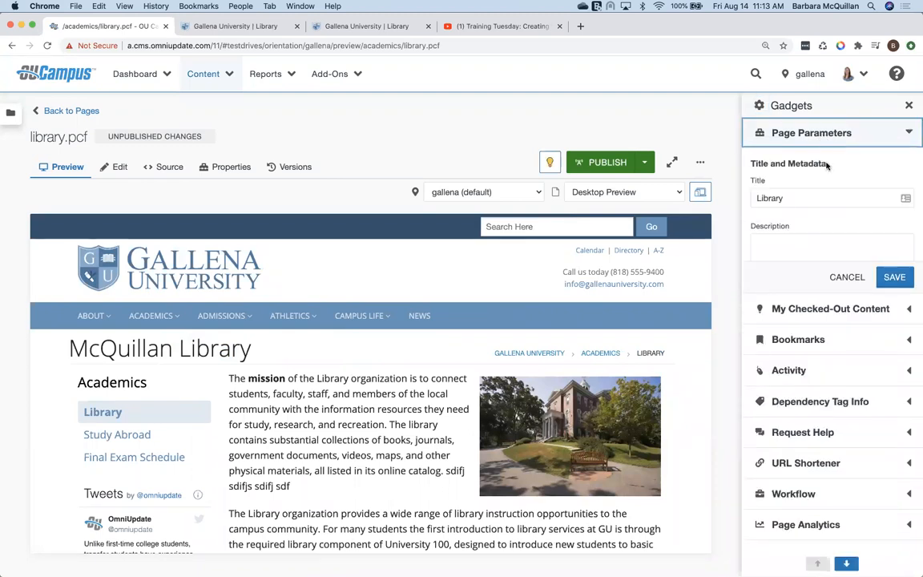
Step: Set Enable Column under Right Column Options to On in the Page Parameters gadget, save, and review the preview
scroll(824, 194, down, 5)
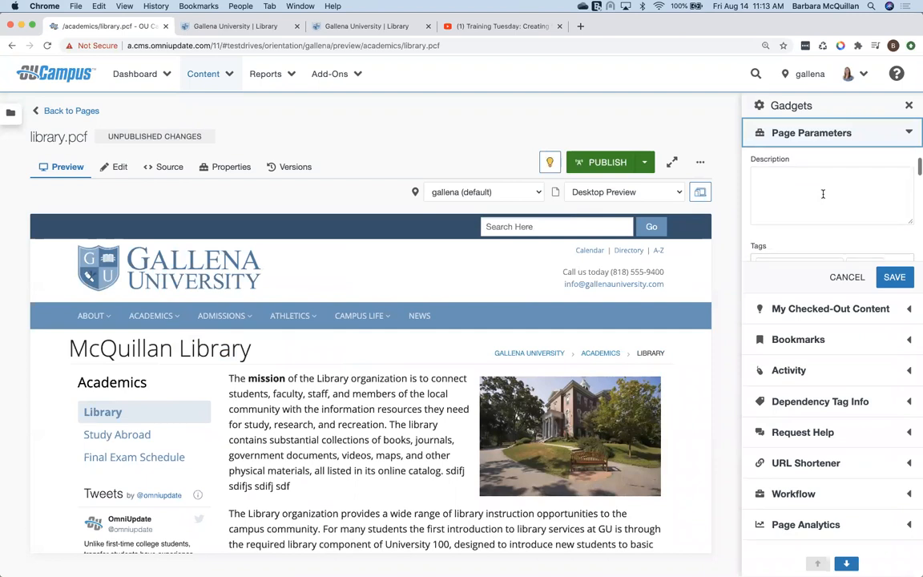
scroll(823, 194, down, 3)
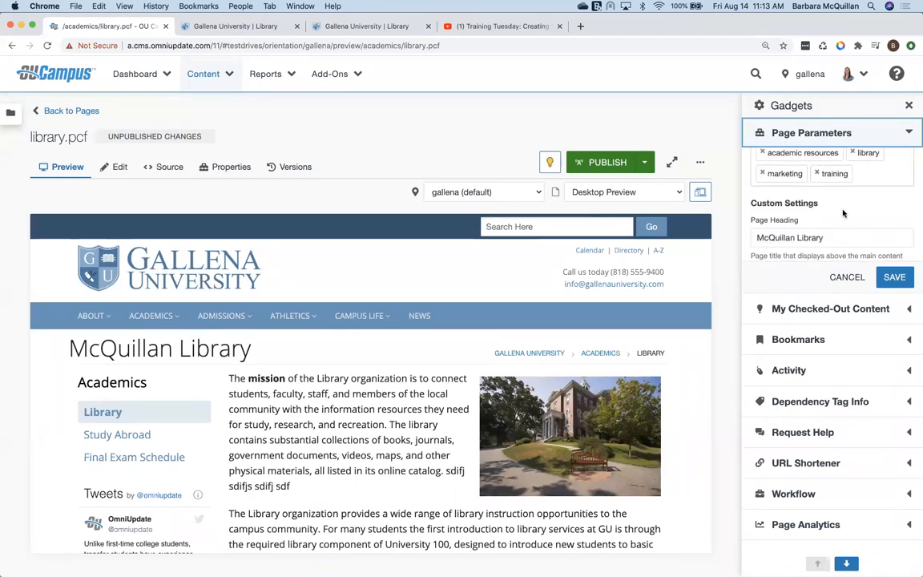
scroll(843, 212, down, 4)
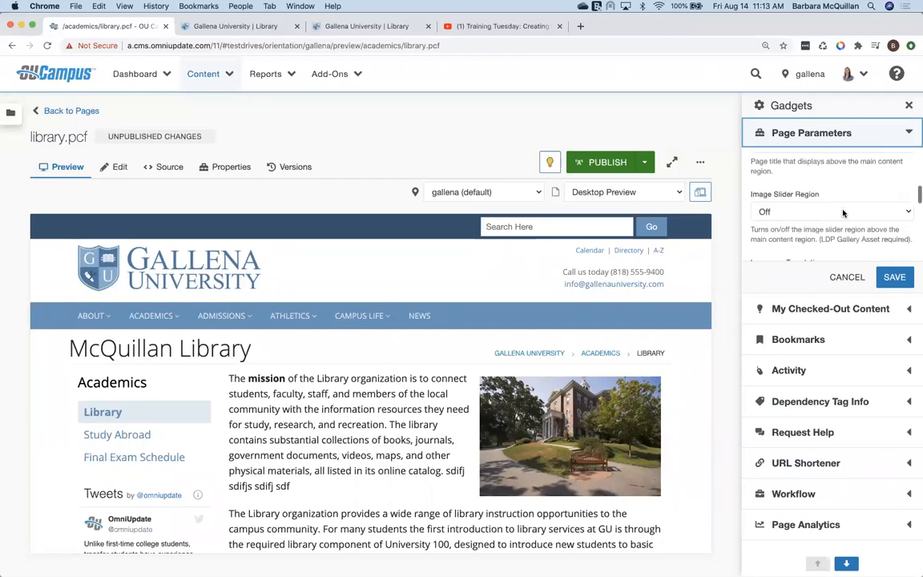
scroll(843, 213, down, 2)
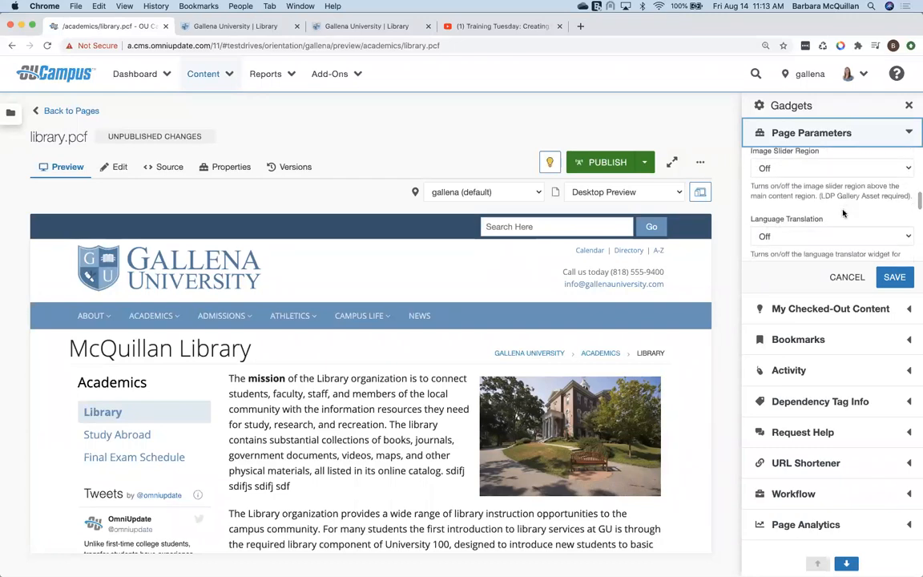
scroll(843, 212, down, 3)
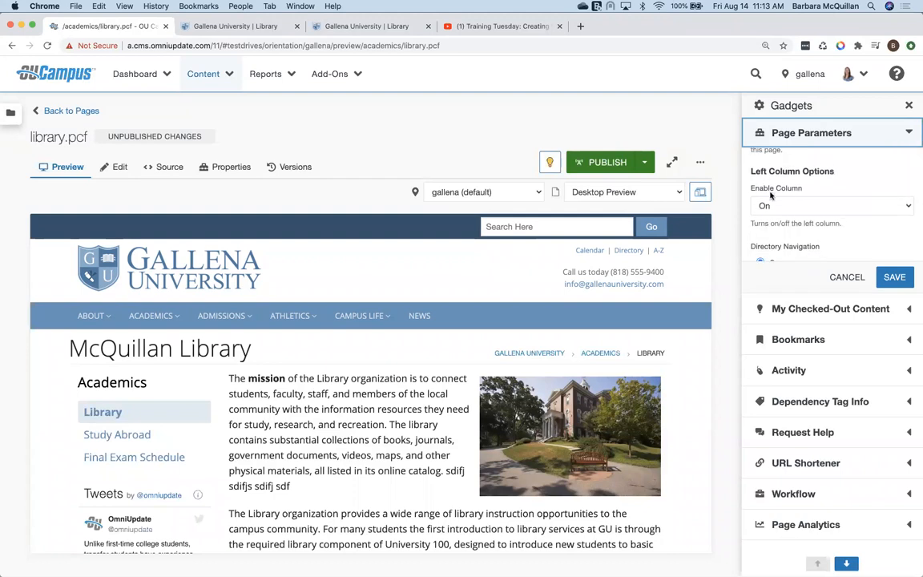
scroll(787, 207, down, 3)
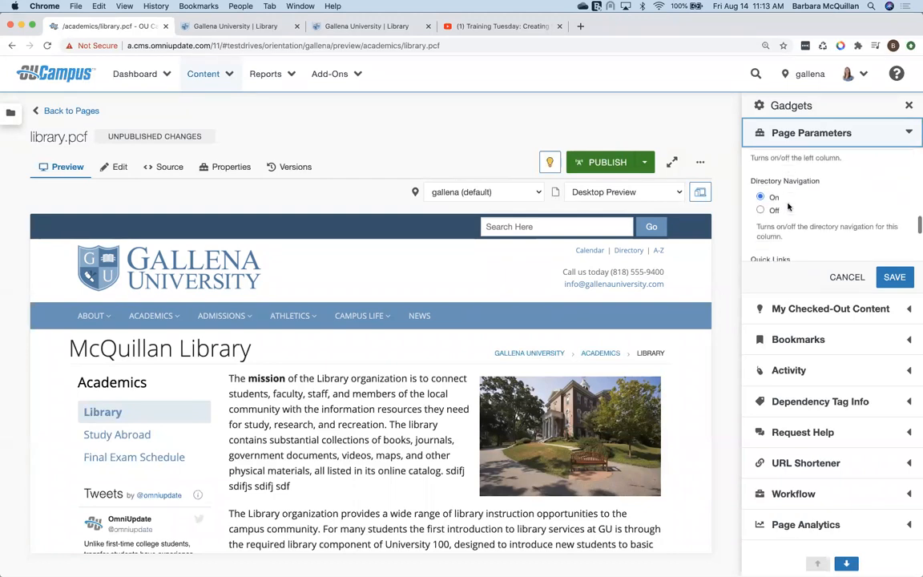
scroll(788, 207, down, 5)
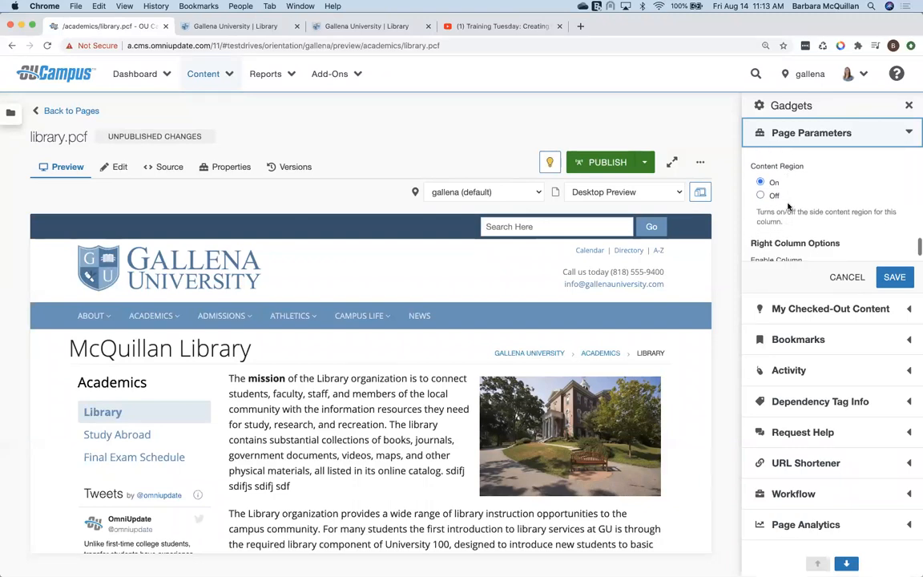
scroll(788, 207, down, 1)
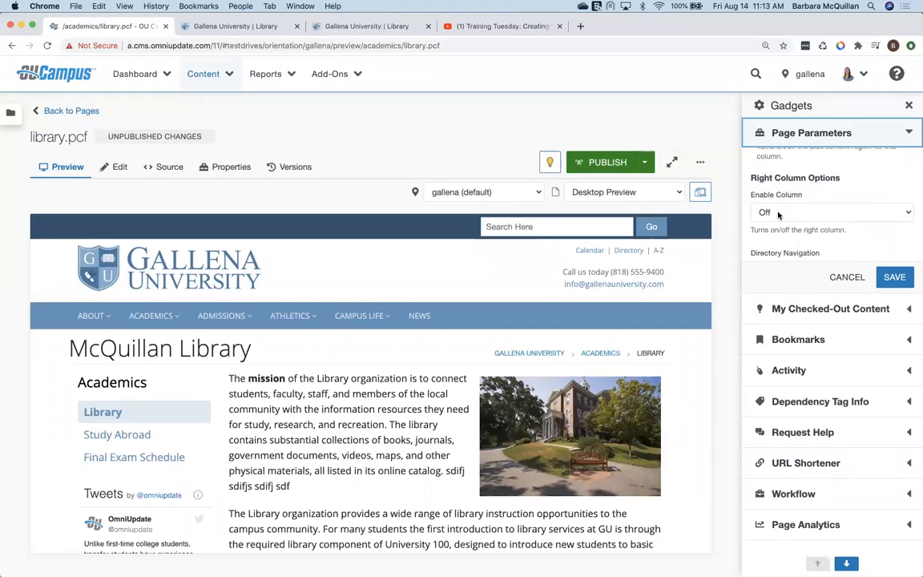
click(793, 212)
click(775, 203)
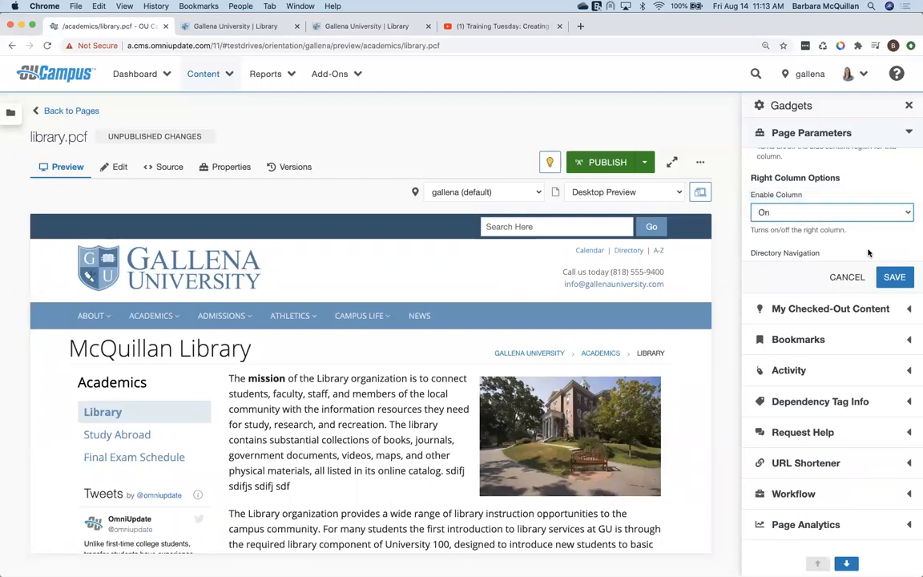
click(893, 277)
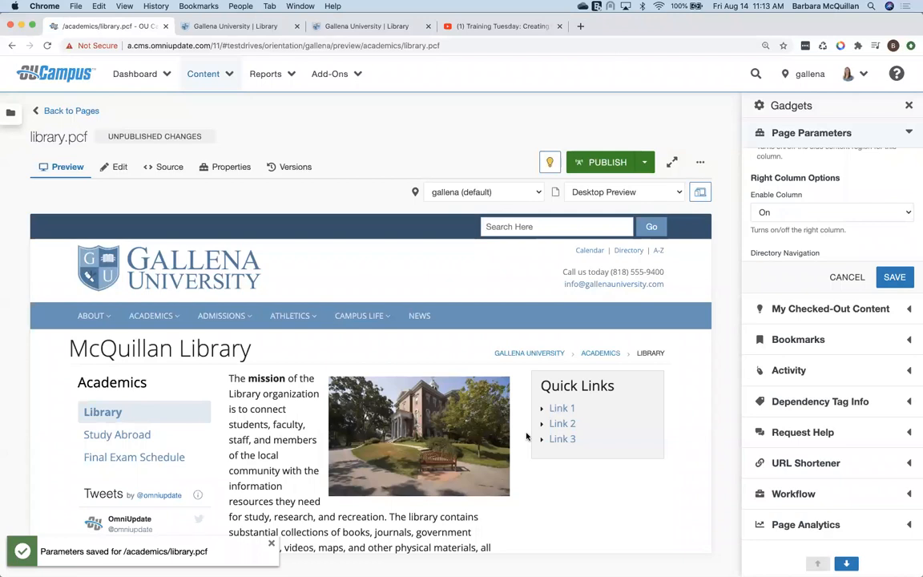
scroll(528, 435, down, 2)
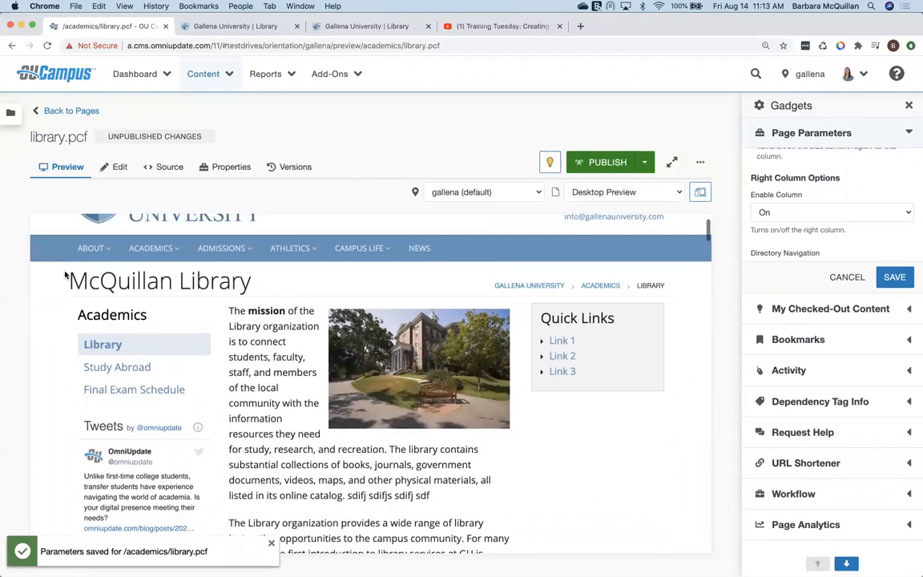
Step: Switch library.pcf to editing mode, collapse Page Parameters, close the gadgets, and examine the page's editable regions
click(109, 167)
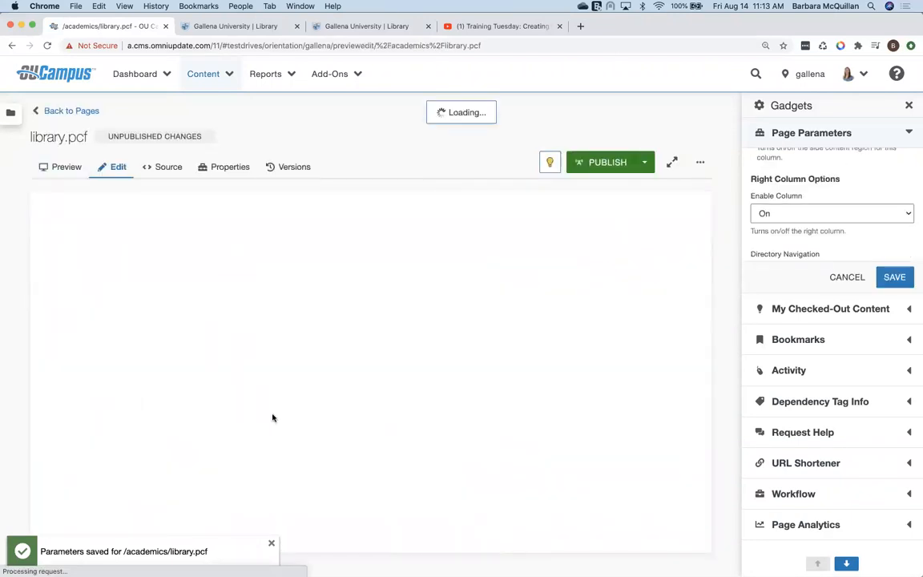
scroll(274, 416, down, 2)
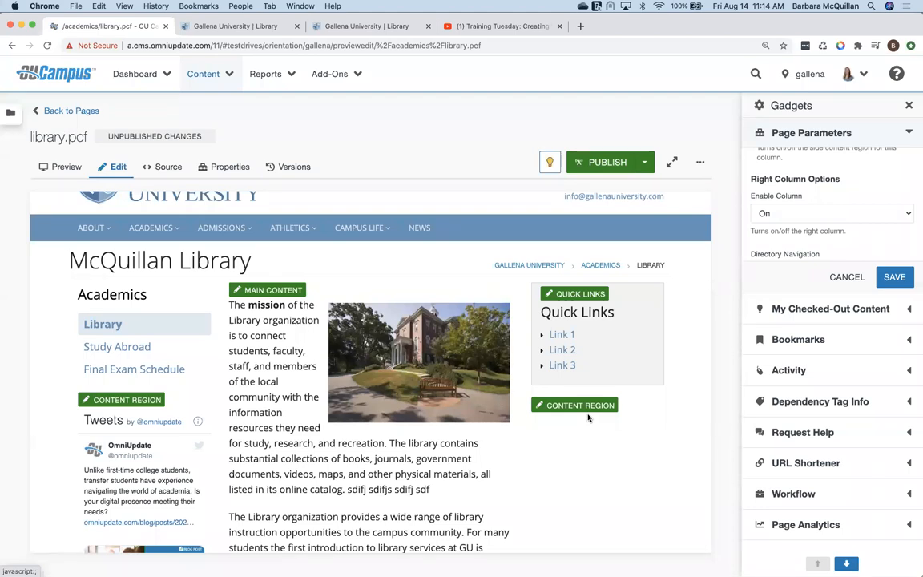
click(909, 133)
click(910, 105)
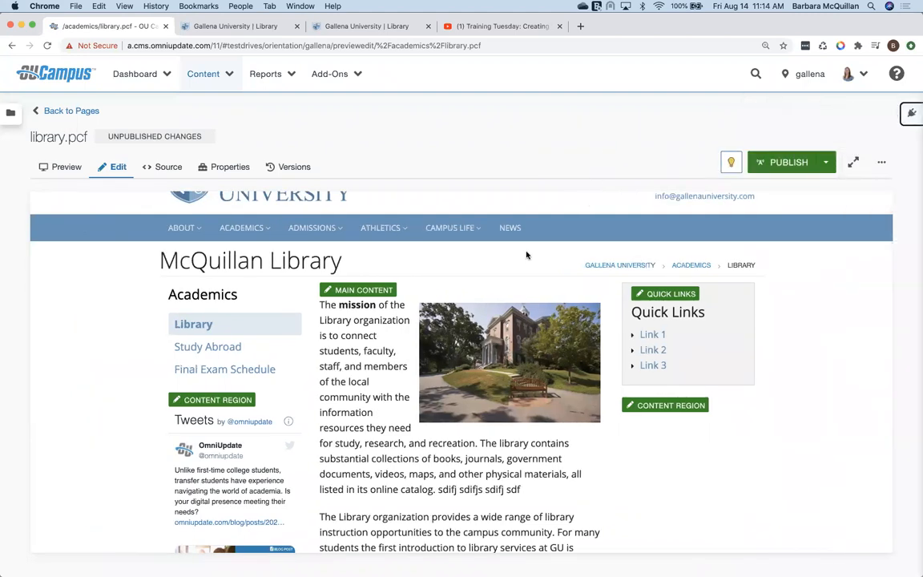
scroll(526, 255, up, 2)
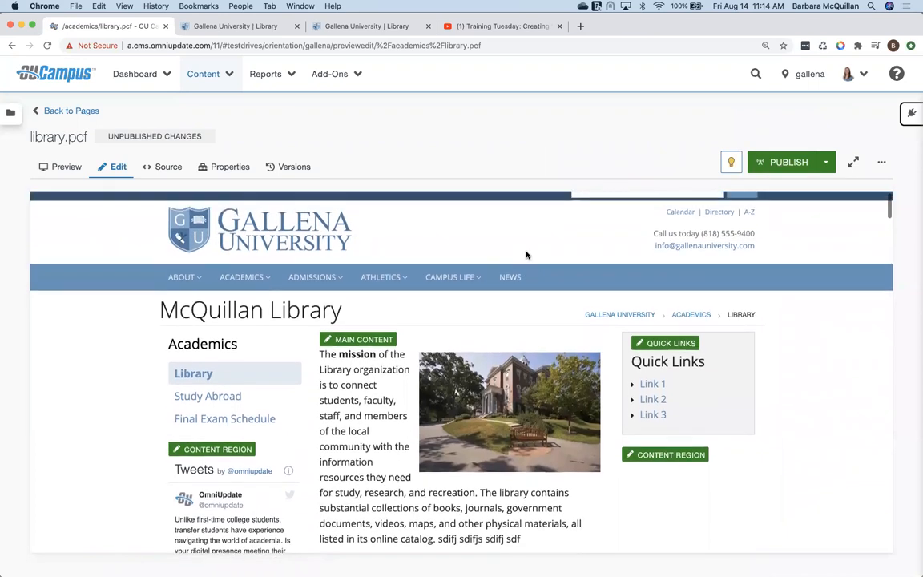
scroll(526, 255, down, 2)
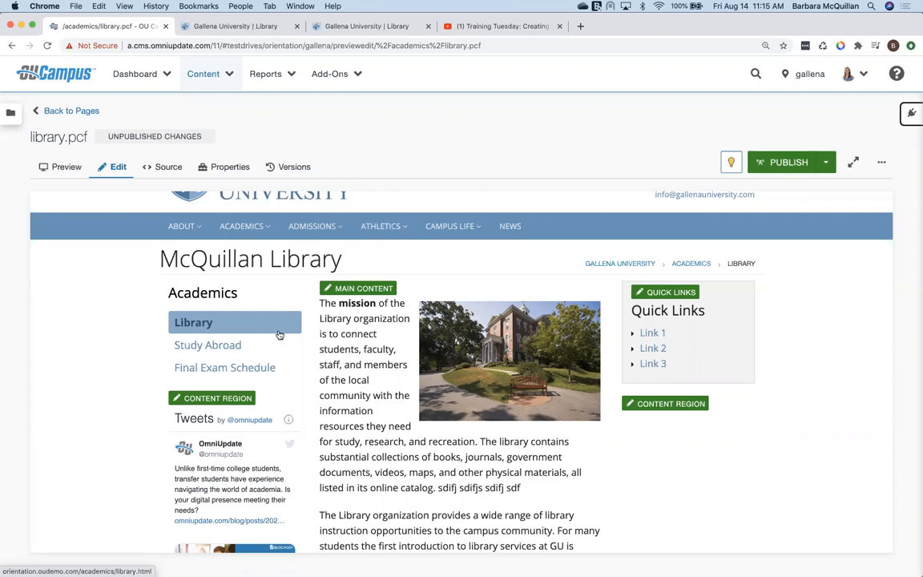
Step: Return to the academics page list and open _sidenav.inc for editing
click(225, 77)
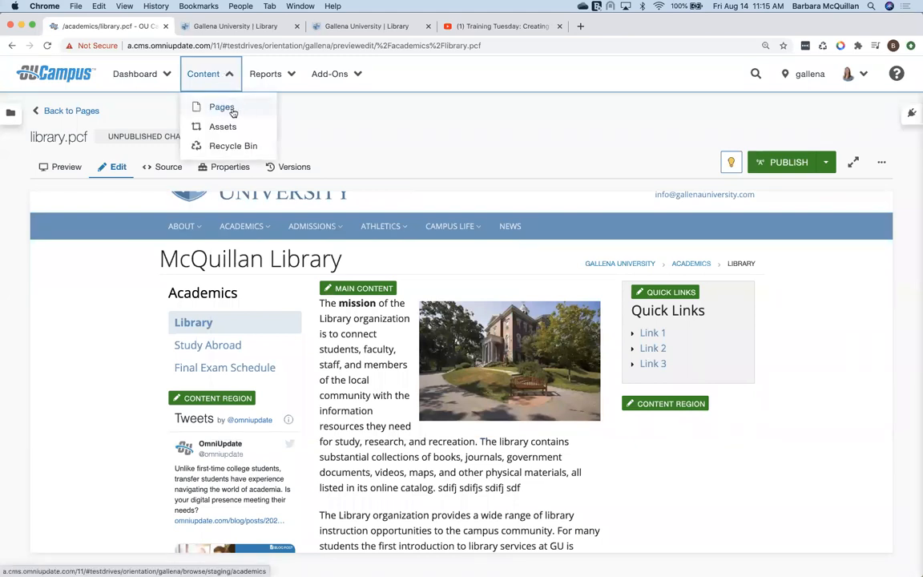
click(73, 112)
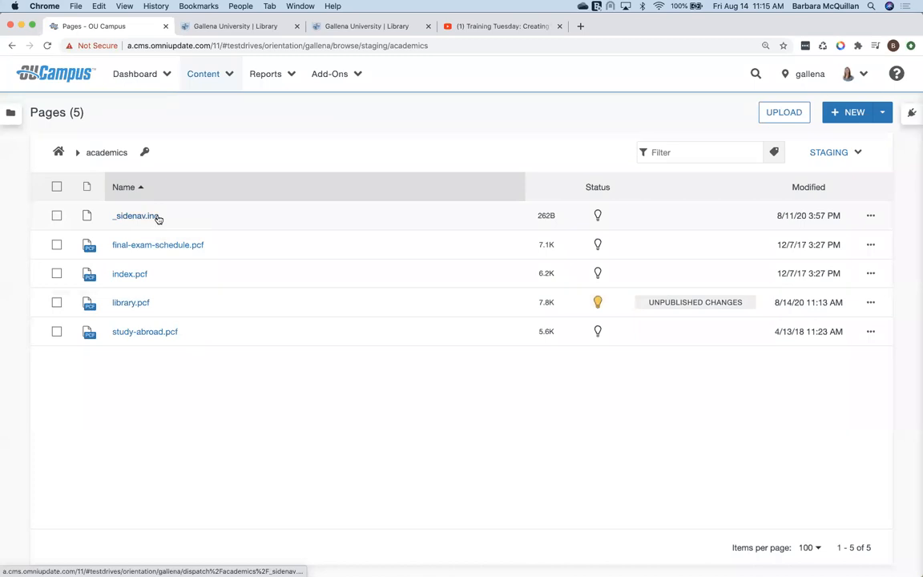
click(127, 217)
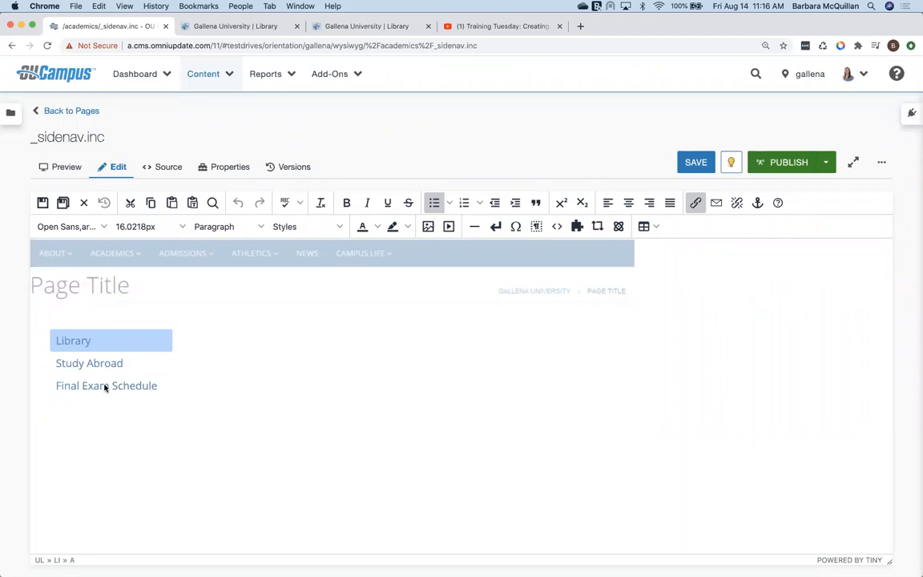
Step: Add the staff member's surname before "Library" in the display text of the first side navigation link and save the link
click(85, 340)
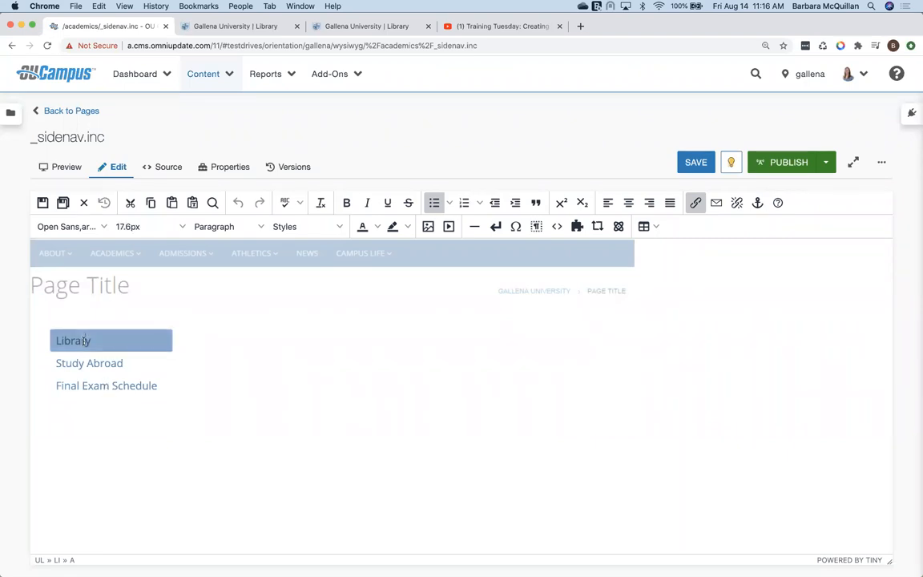
click(695, 204)
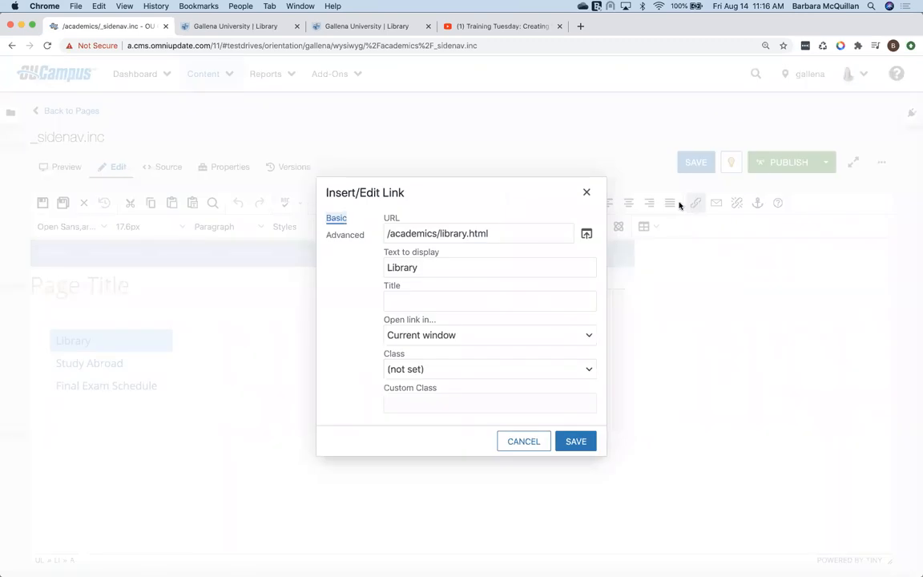
click(385, 269)
click(385, 268)
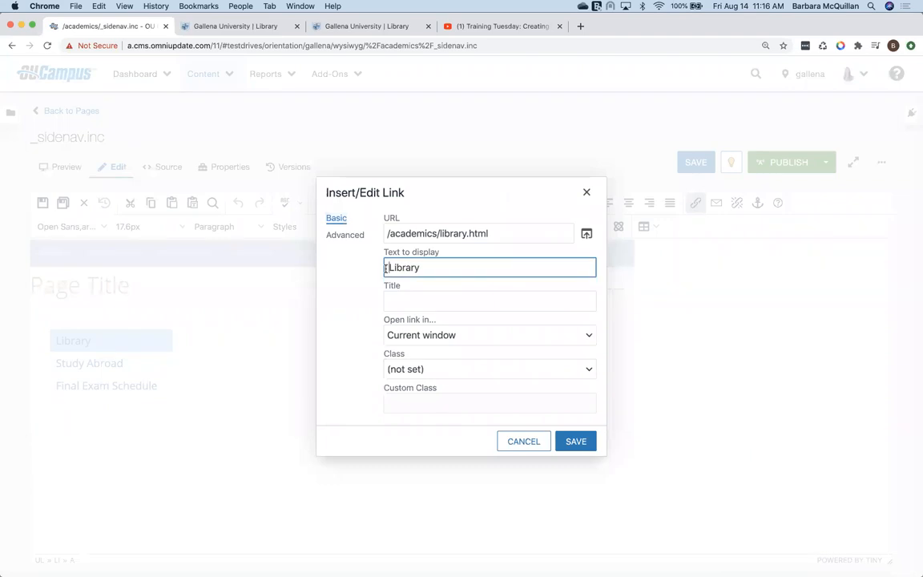
text(McQuillan)
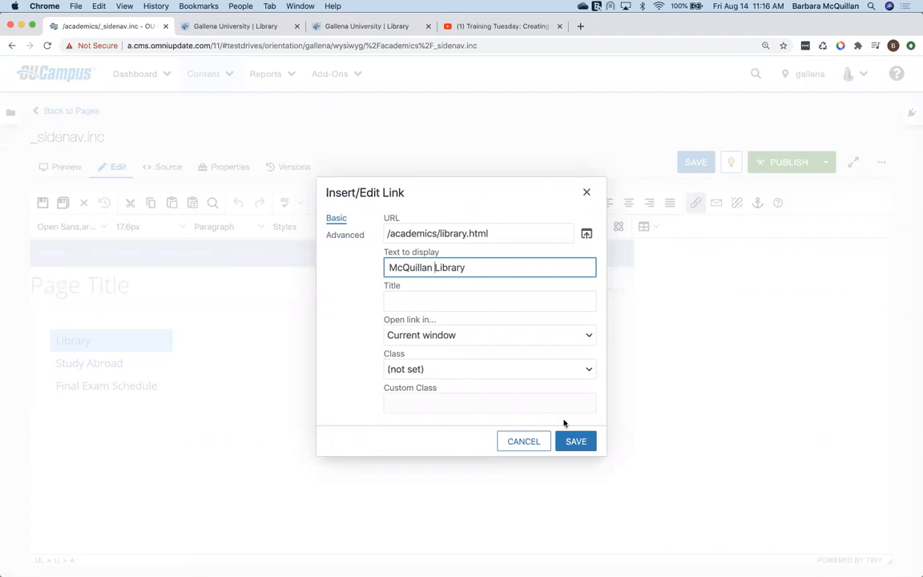
click(576, 441)
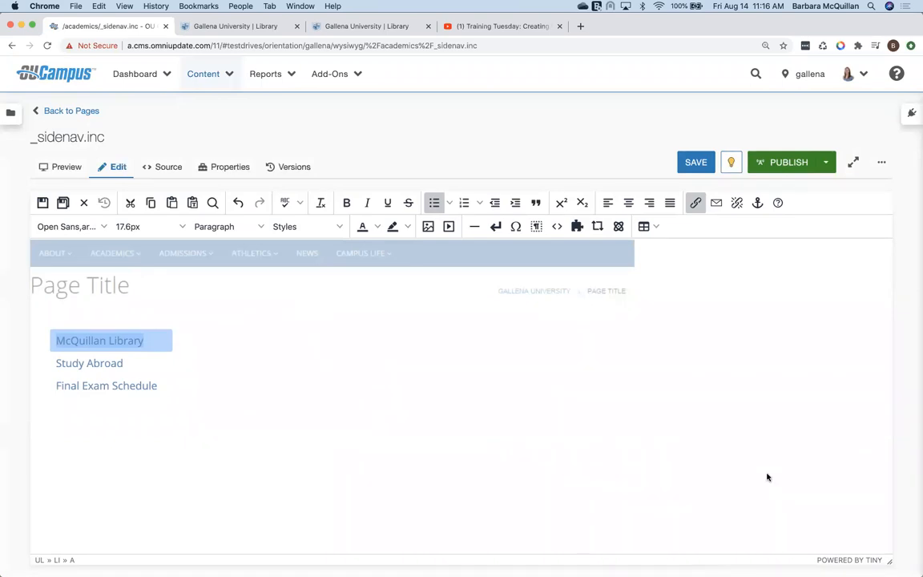
Step: Save and publish _sidenav.inc with a version description noting the adjusted library name
click(780, 162)
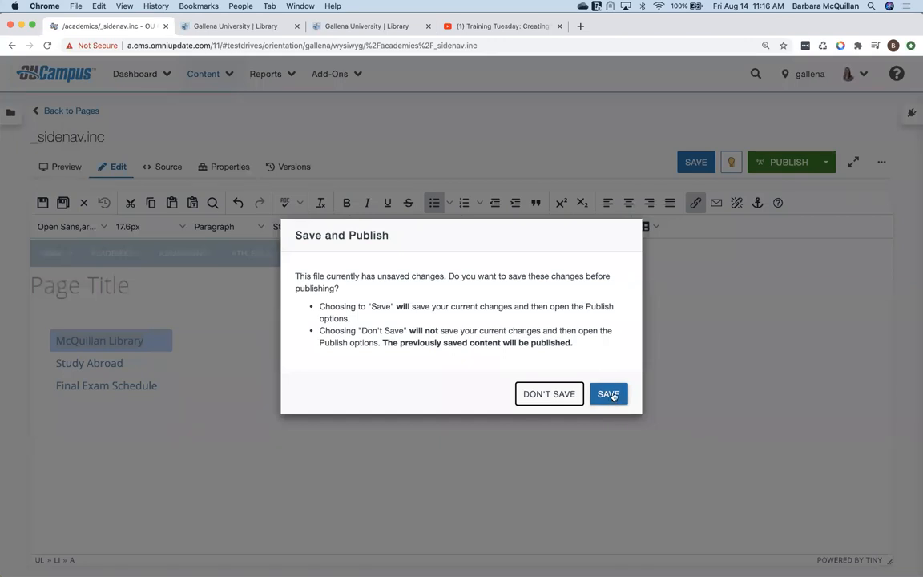
click(611, 394)
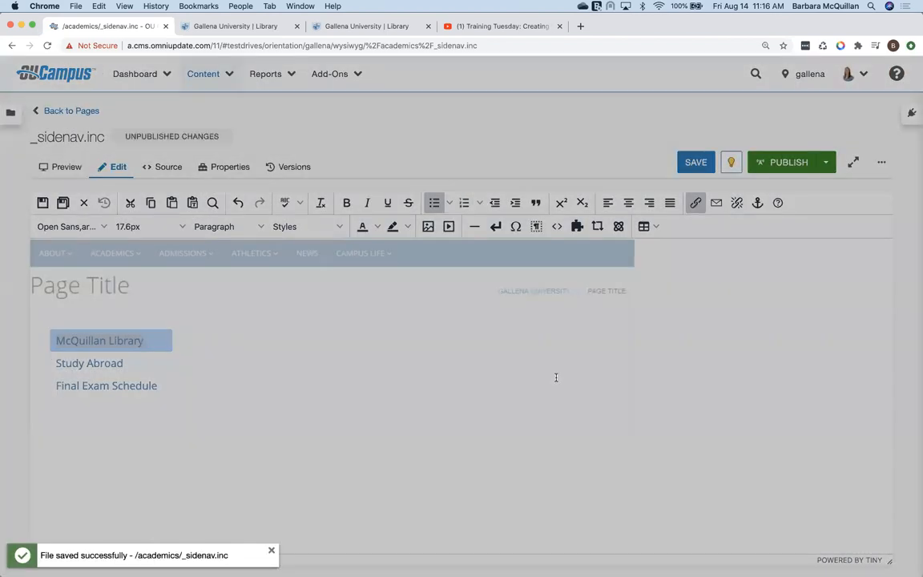
click(383, 383)
text(adjusted )
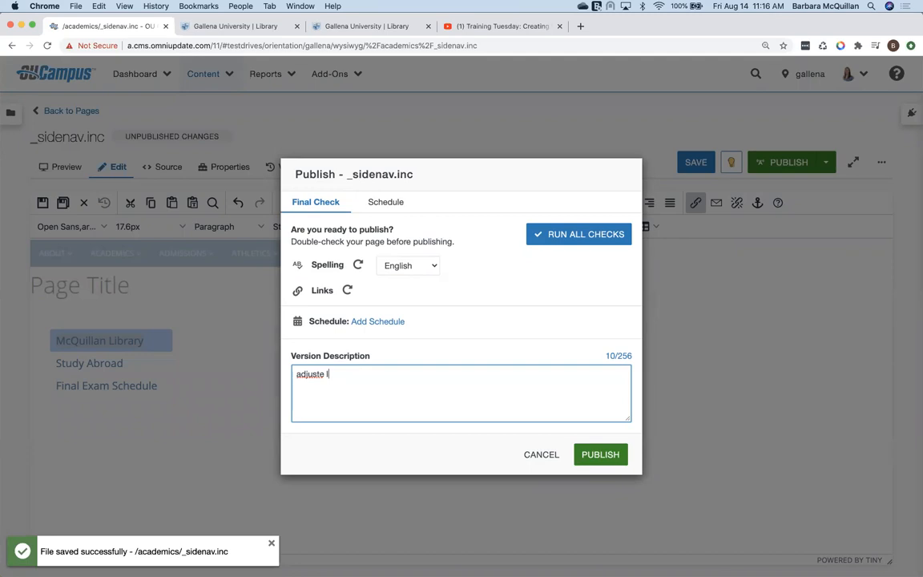
text(library name)
click(594, 456)
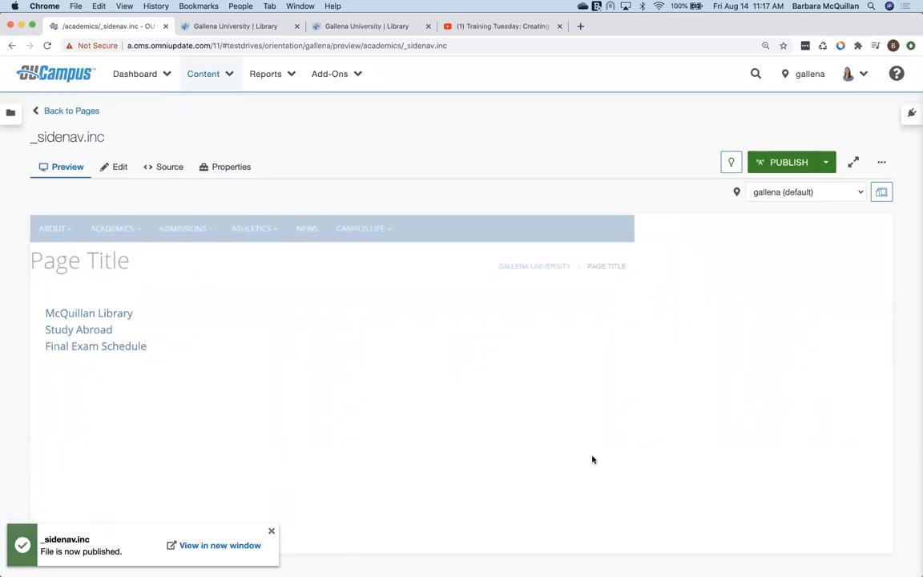
Step: Reload the published Library page to check its side navigation, and return to OU Campus and dismiss the publish notification
click(232, 28)
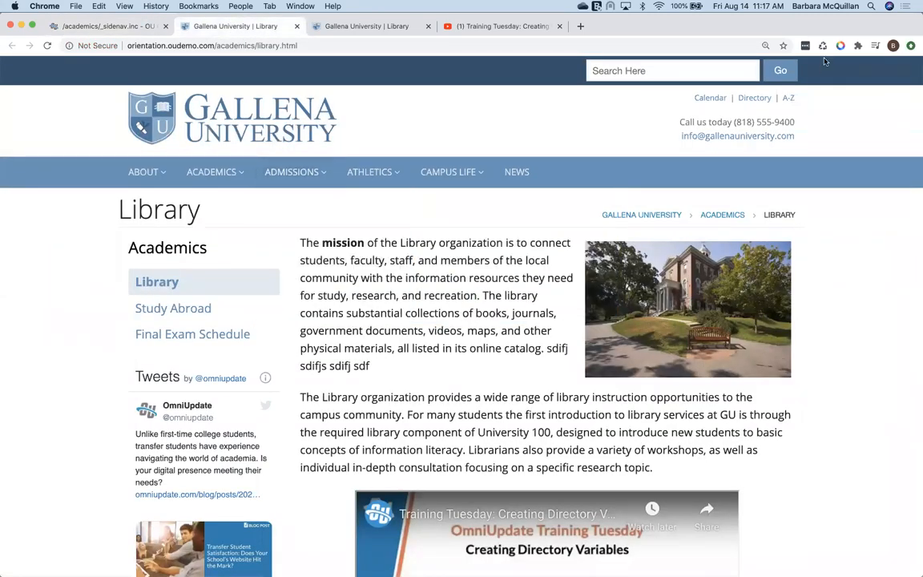
key(super+r)
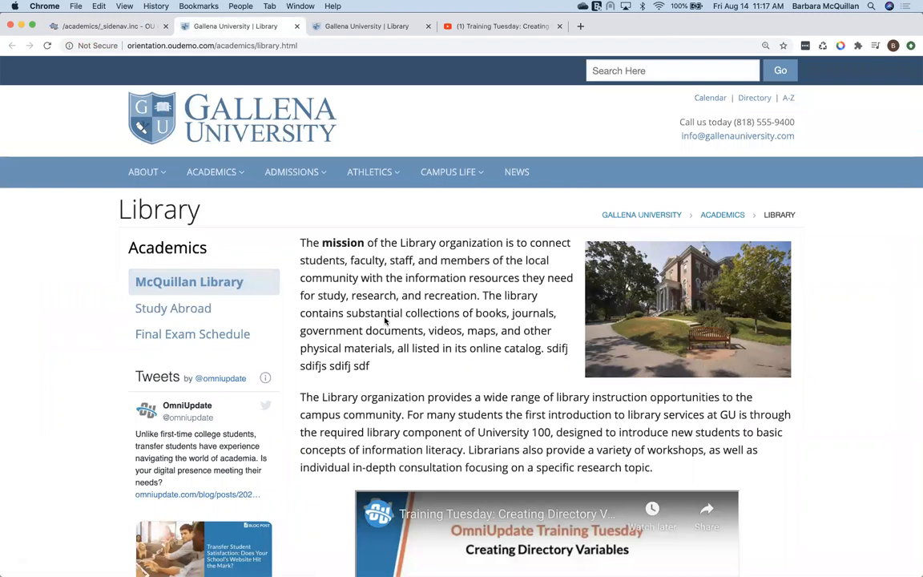
click(112, 31)
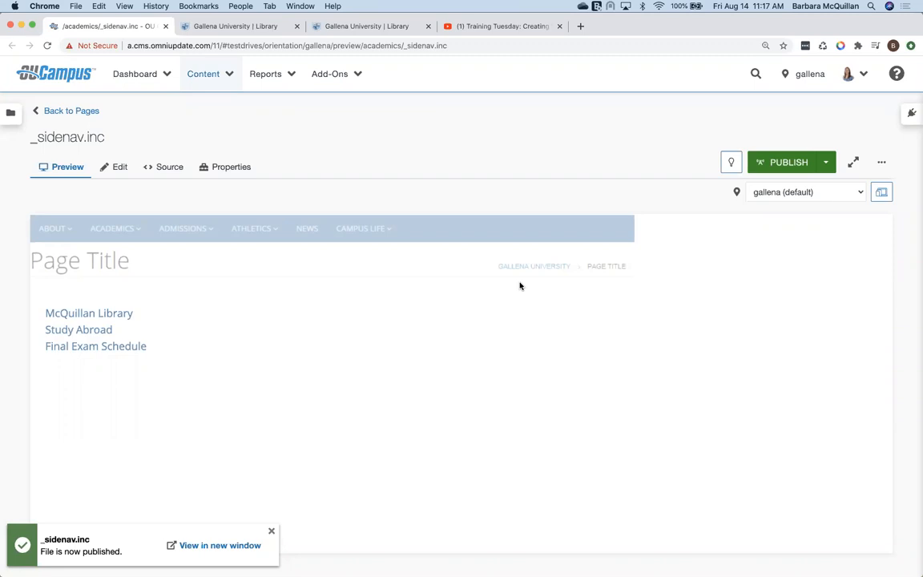
click(271, 530)
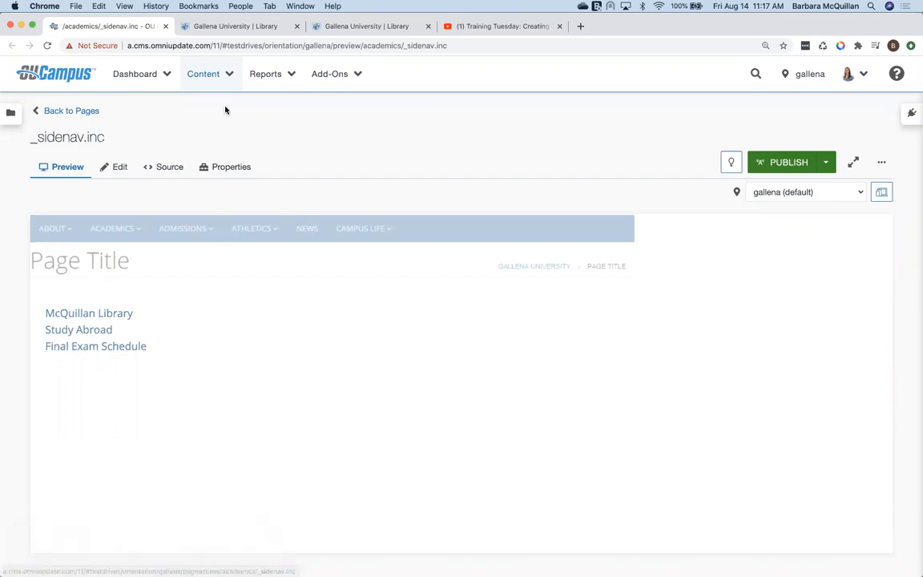
Step: Go to the Pages list, view the site's root folder, and return to the academics folder
click(222, 79)
click(224, 109)
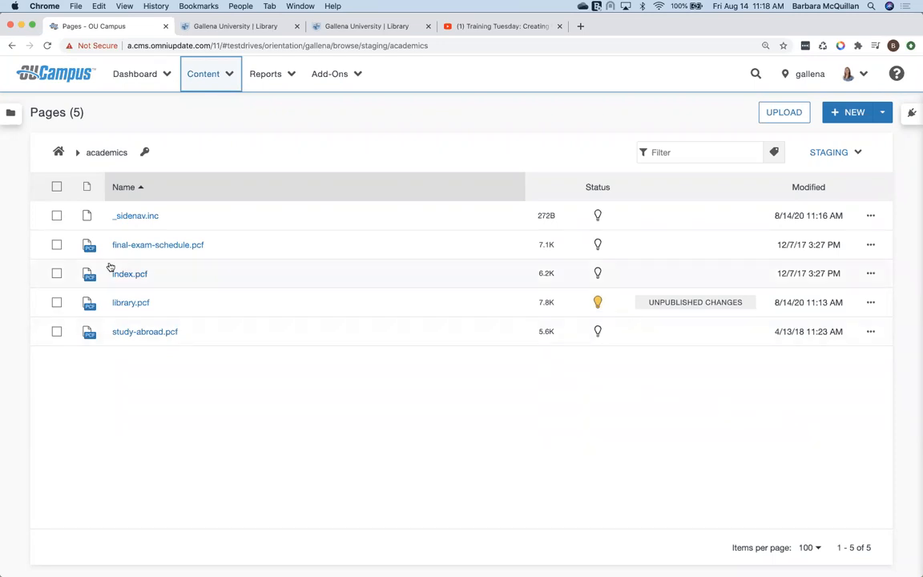
click(57, 153)
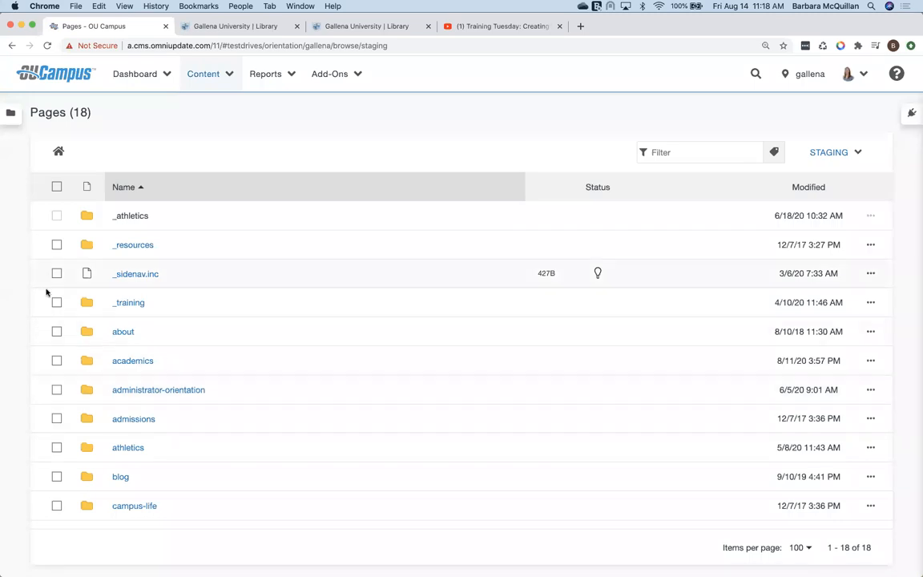
click(132, 362)
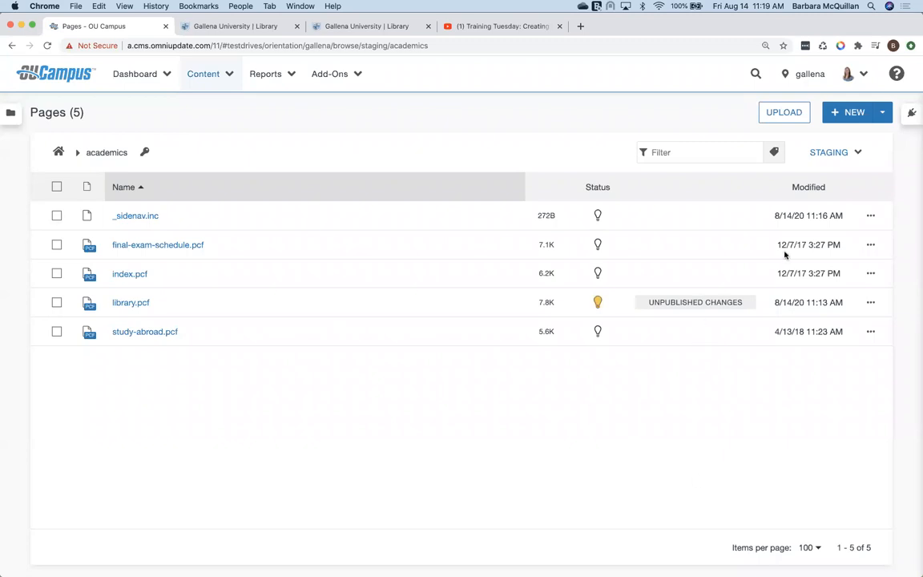
Step: Create a new folder named images inside the academics folder
click(848, 114)
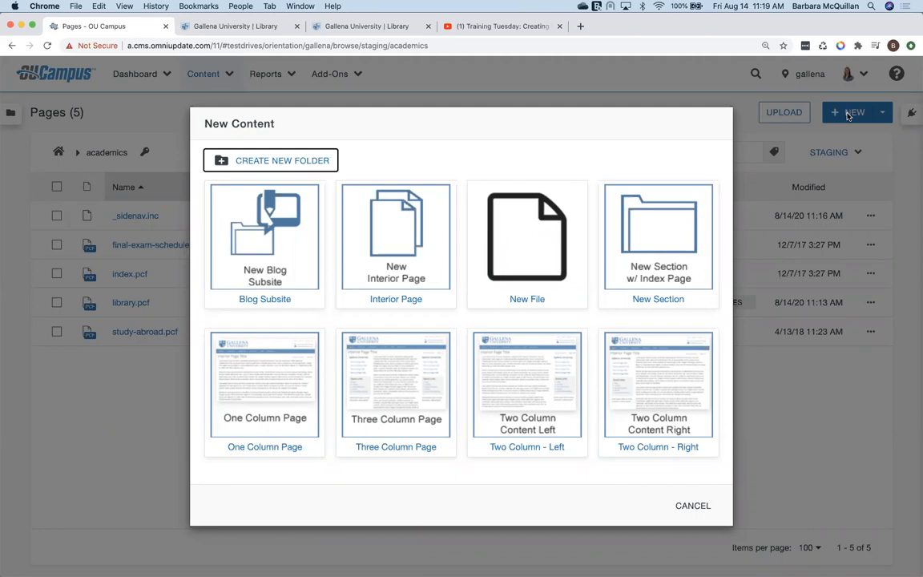
click(295, 162)
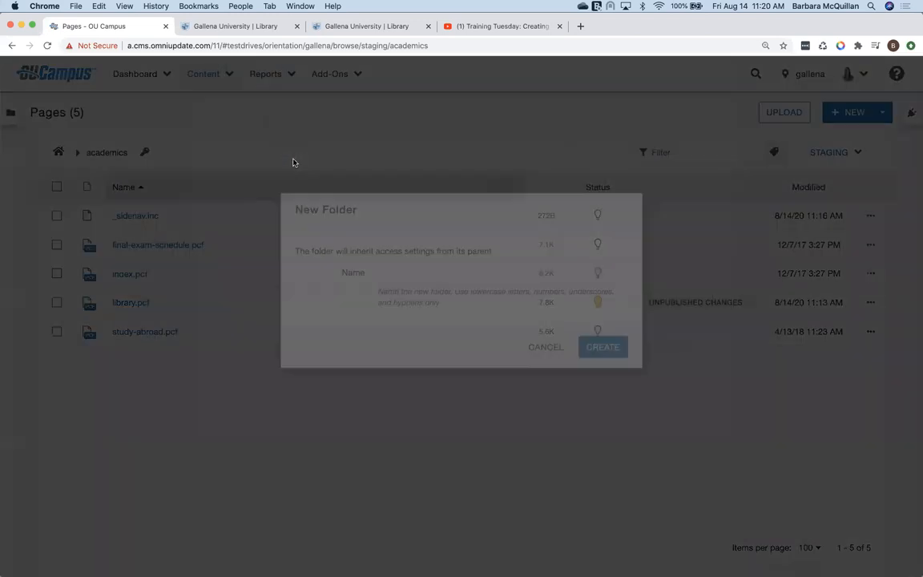
text(images)
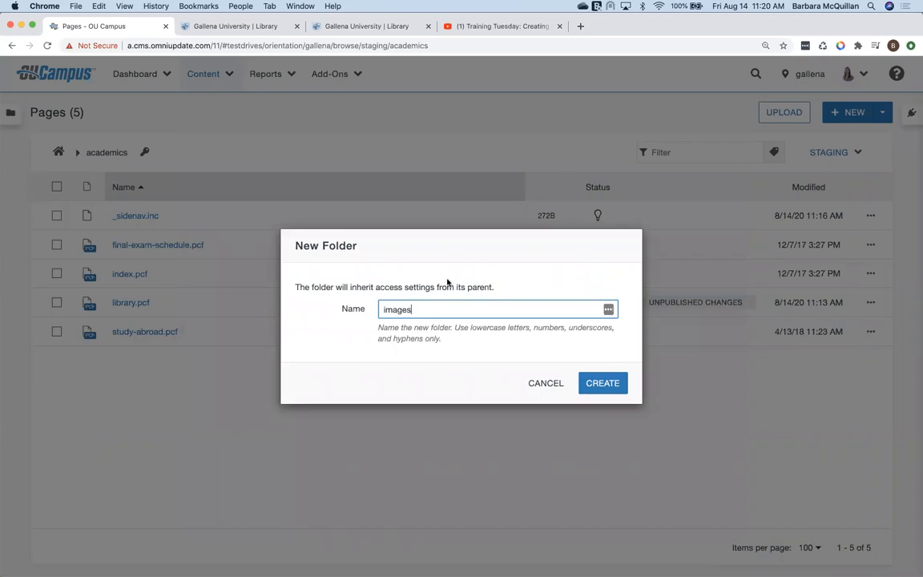
click(598, 383)
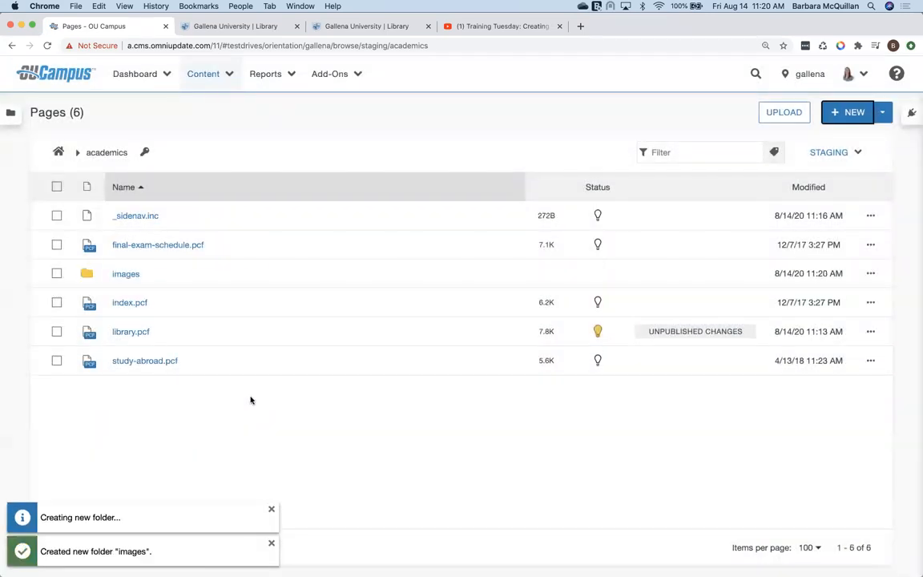
Step: Open the images folder and add yosemite.jpg, mountains.jpg and bridge.jpg from Sample Images to its upload list
click(125, 275)
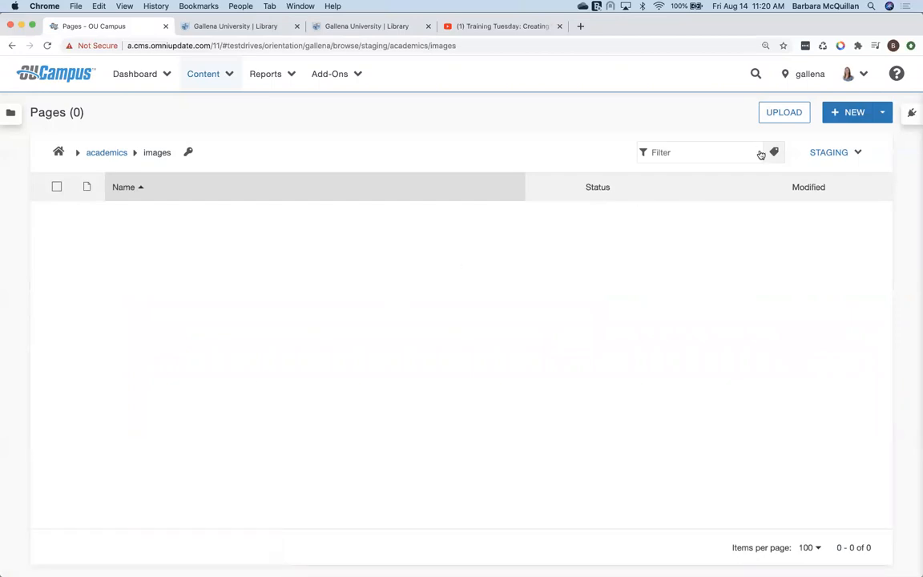
click(785, 115)
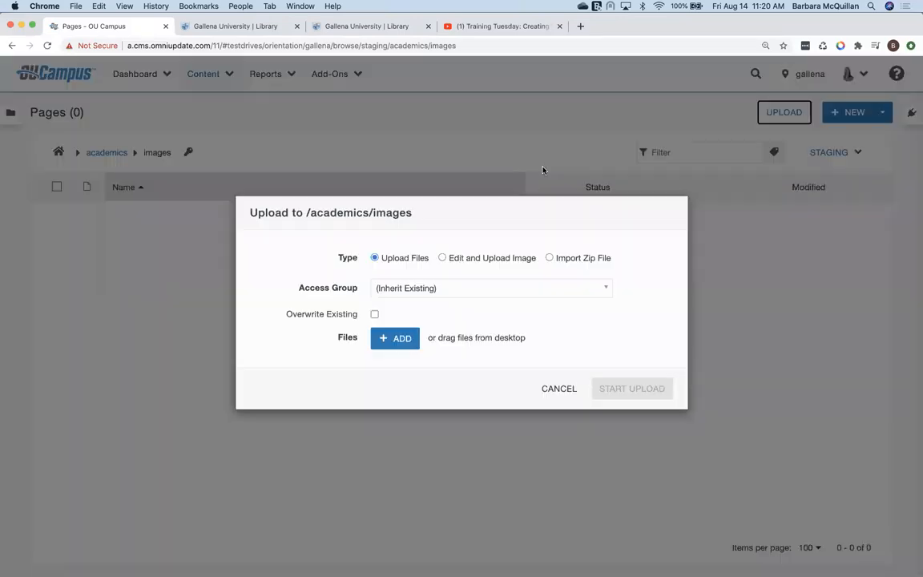
click(401, 354)
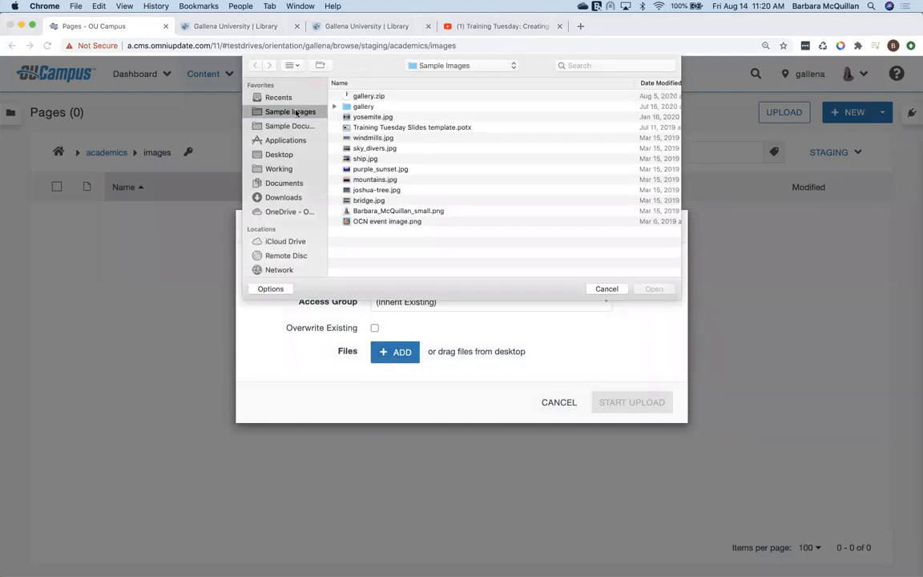
click(365, 118)
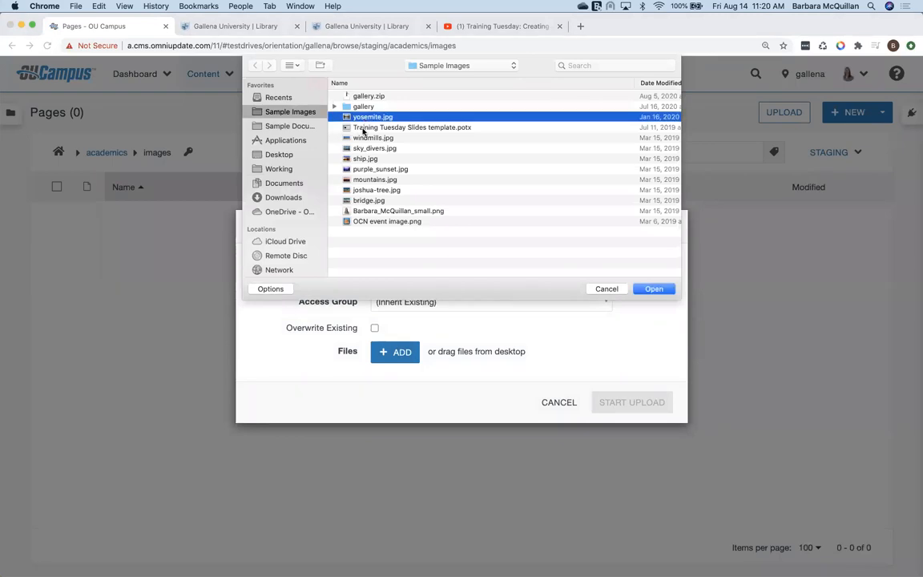
super+click(373, 180)
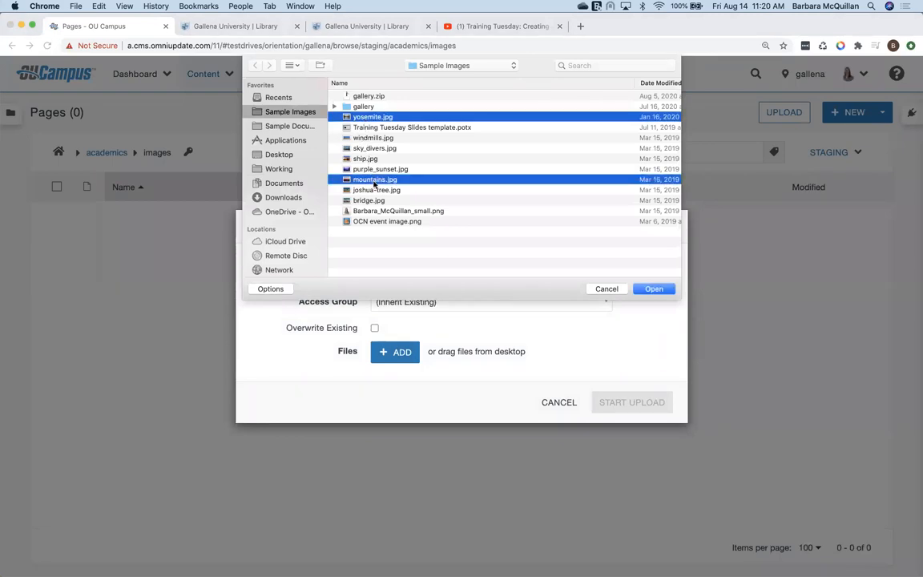
super+click(375, 201)
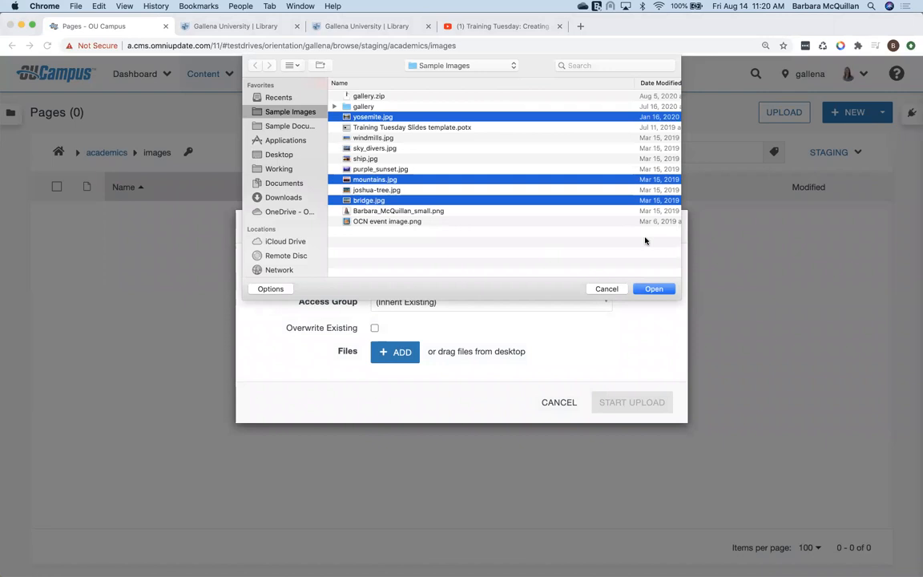
click(656, 289)
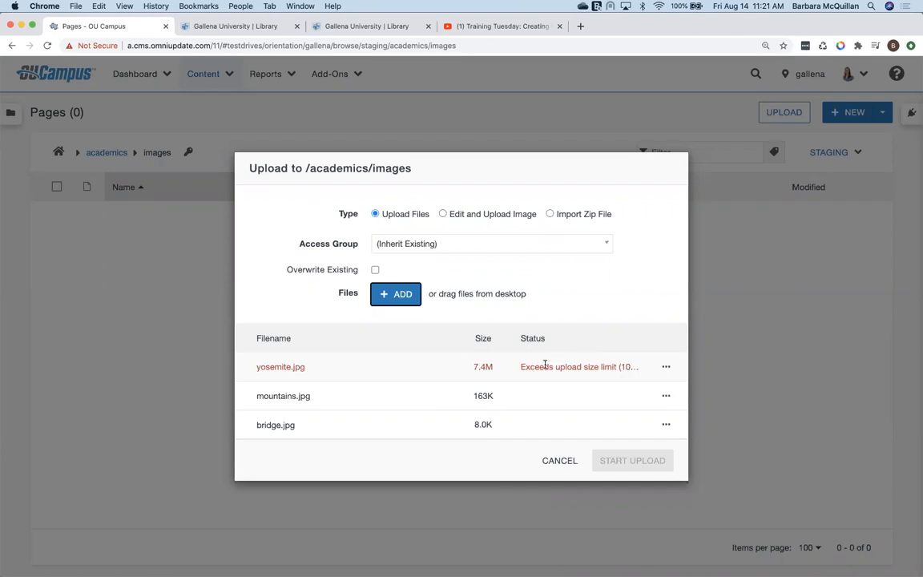
Step: Remove yosemite.jpg from the upload list and upload mountains.jpg and bridge.jpg to the images folder
click(668, 367)
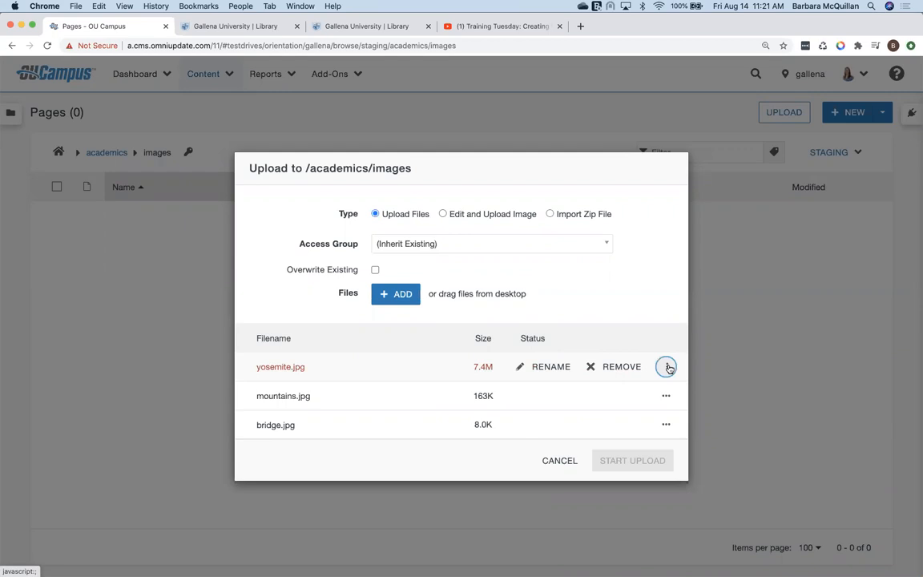
click(613, 374)
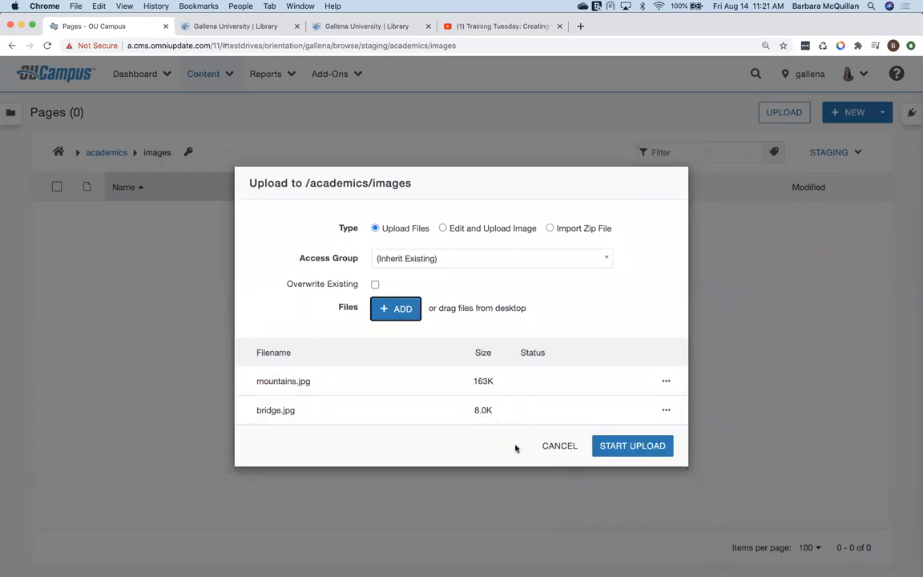
click(612, 445)
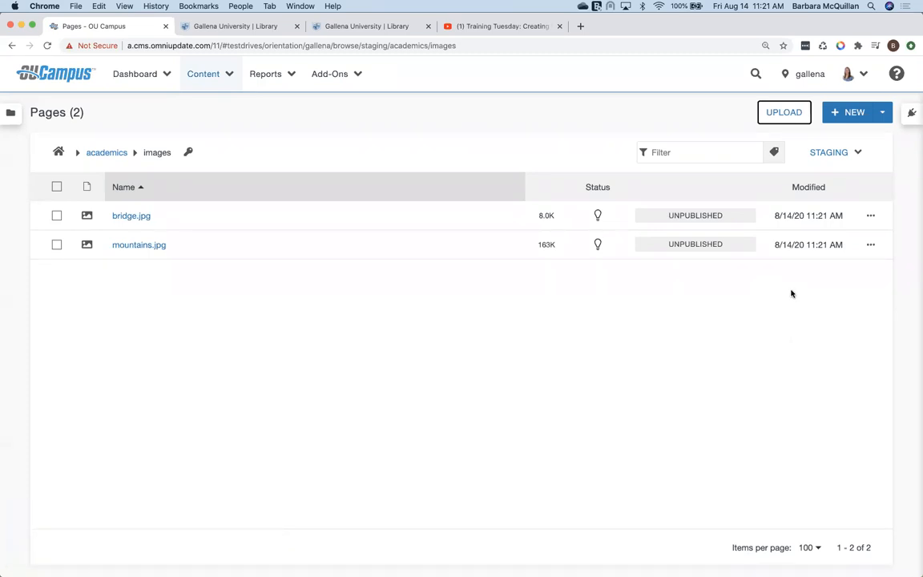
Step: Start a new upload of type Edit and Upload Image, and load yosemite.jpg from Sample Images into the image editor
click(787, 113)
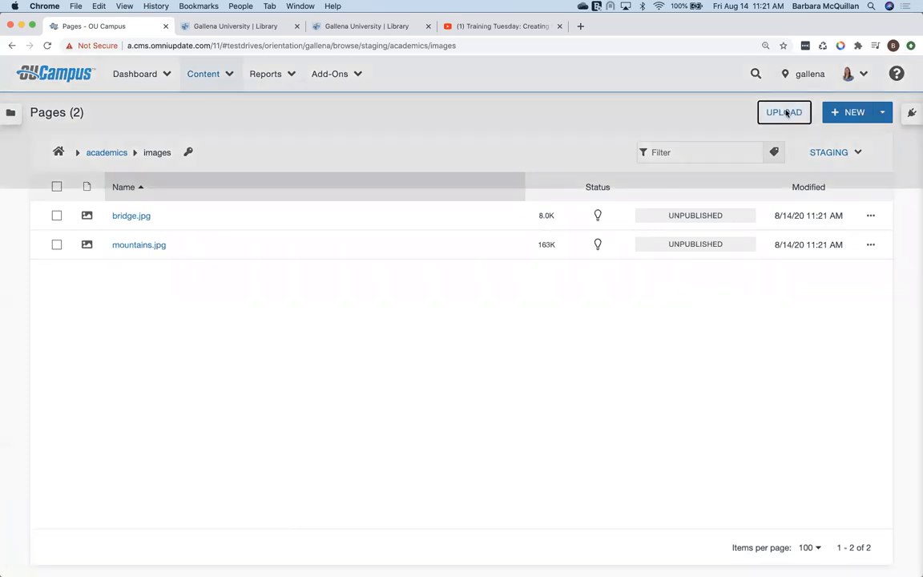
click(442, 272)
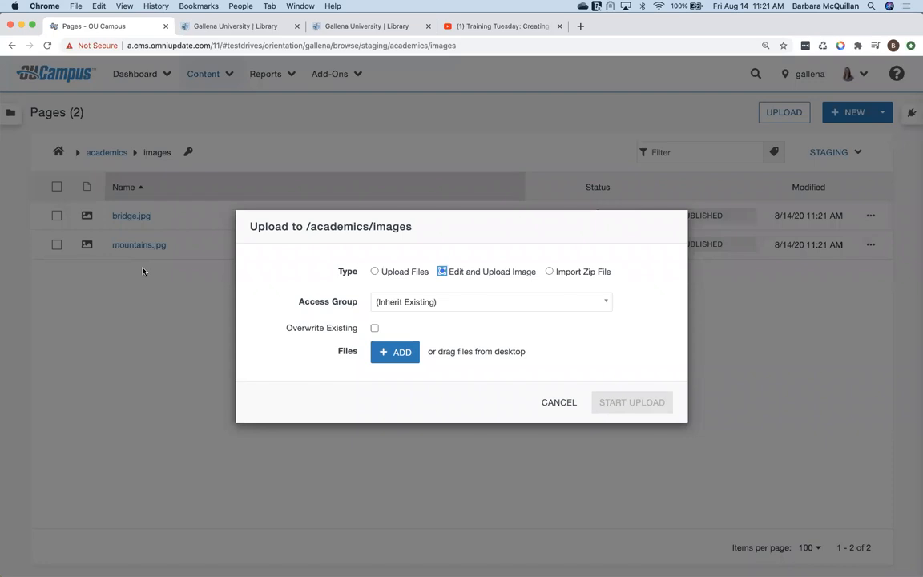
click(395, 352)
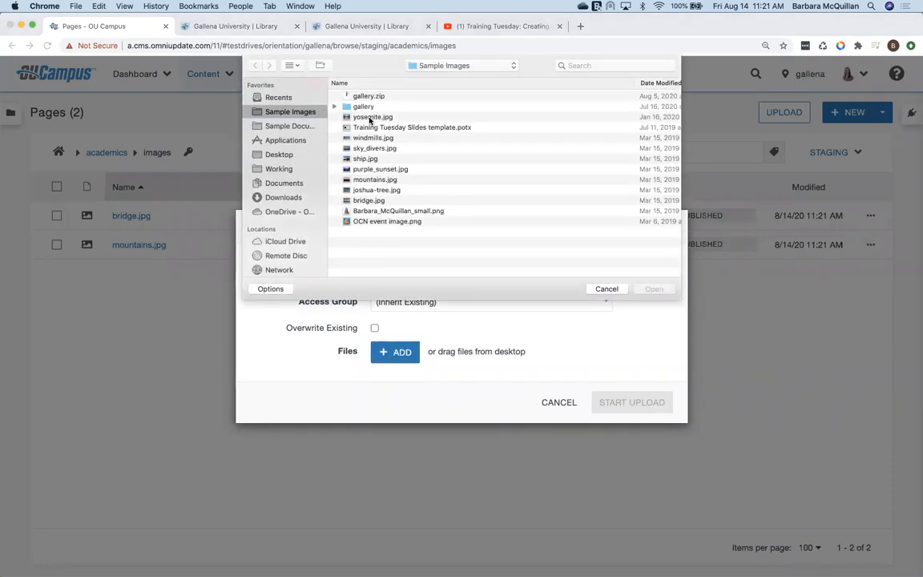
click(369, 117)
click(651, 289)
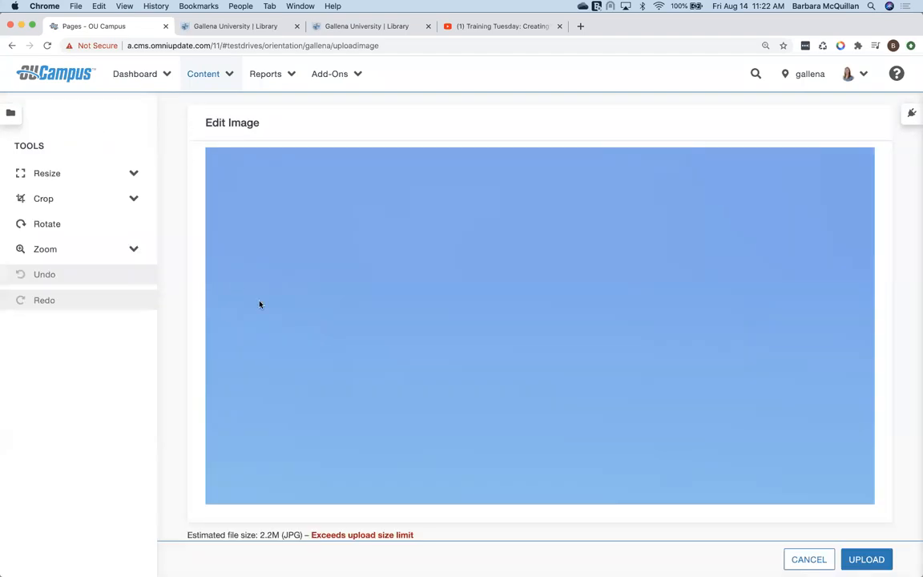
Step: Look over the full-size yosemite image and resize it to 500 by 400 with its ratio preserved
scroll(308, 358, down, 15)
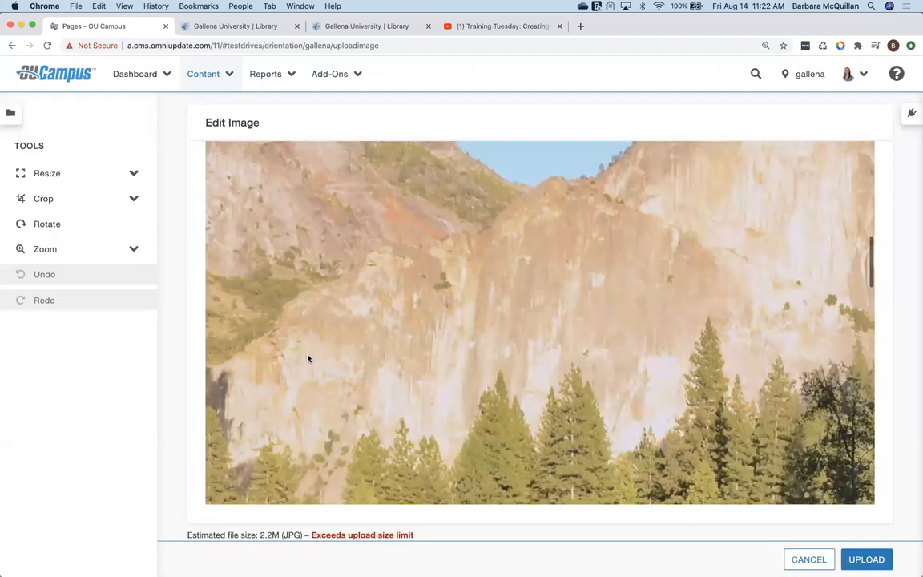
scroll(307, 358, down, 15)
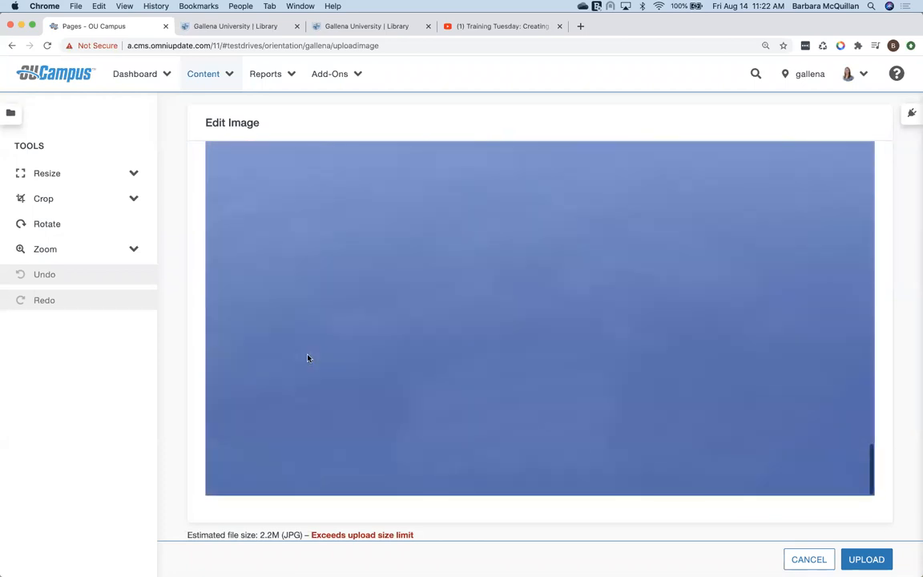
scroll(308, 358, up, 5)
scroll(308, 359, up, 20)
scroll(308, 359, down, 5)
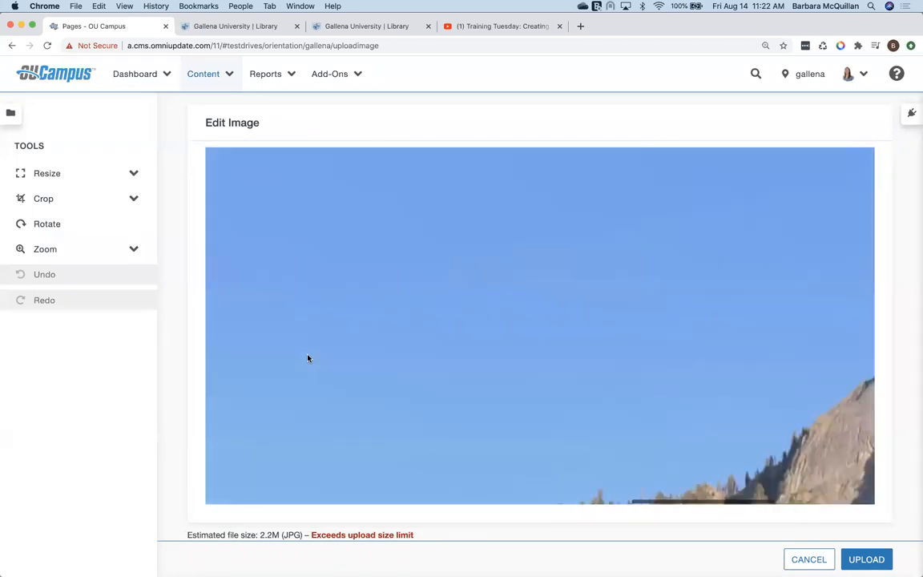
scroll(308, 358, up, 5)
scroll(308, 359, left, 3)
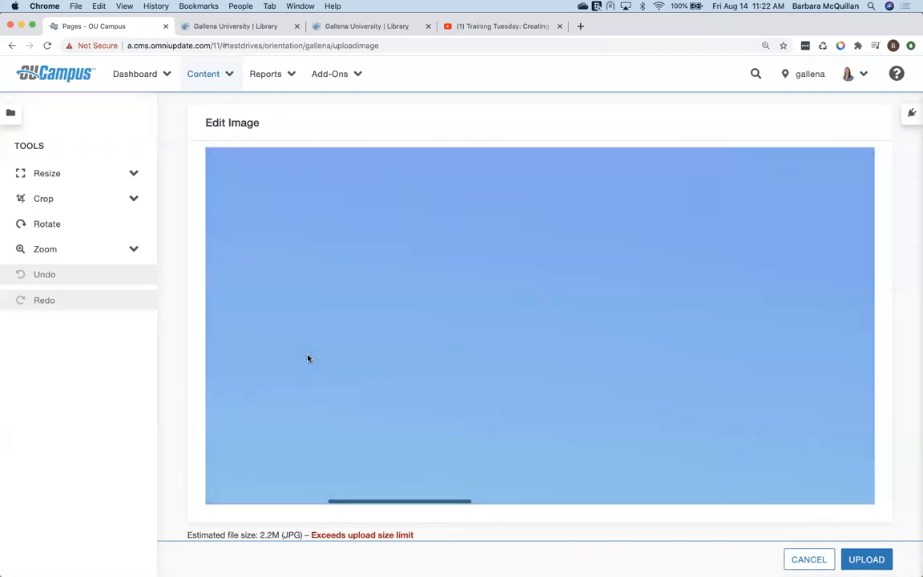
click(135, 175)
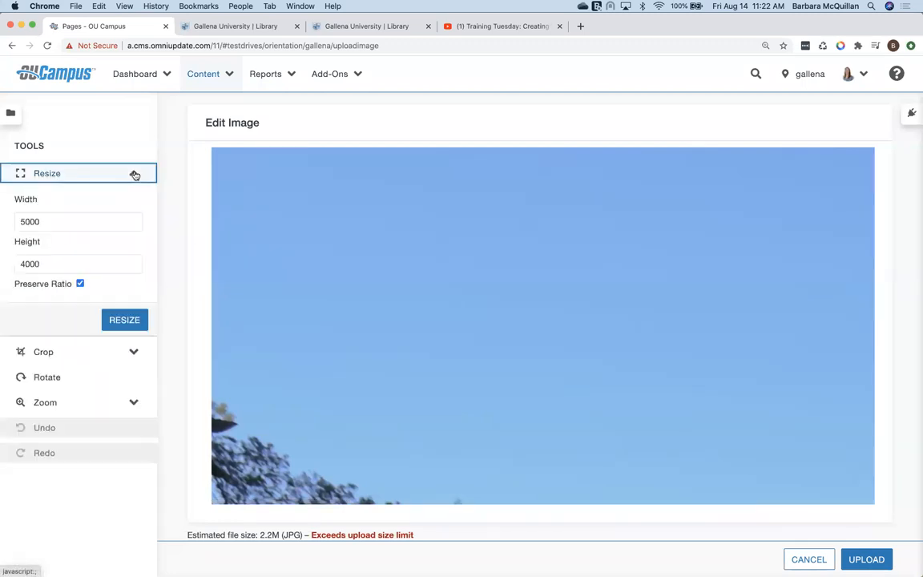
click(44, 223)
key(BackSpace)
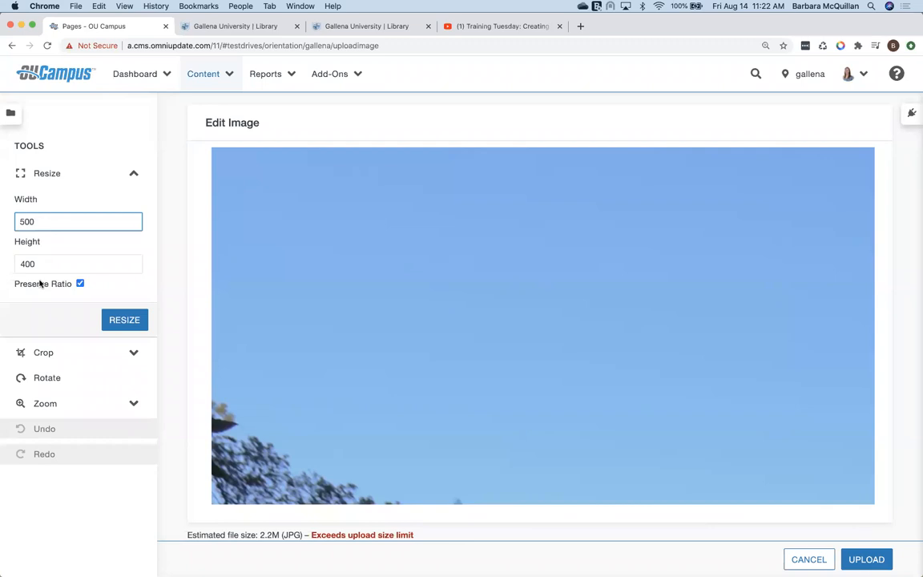
click(124, 320)
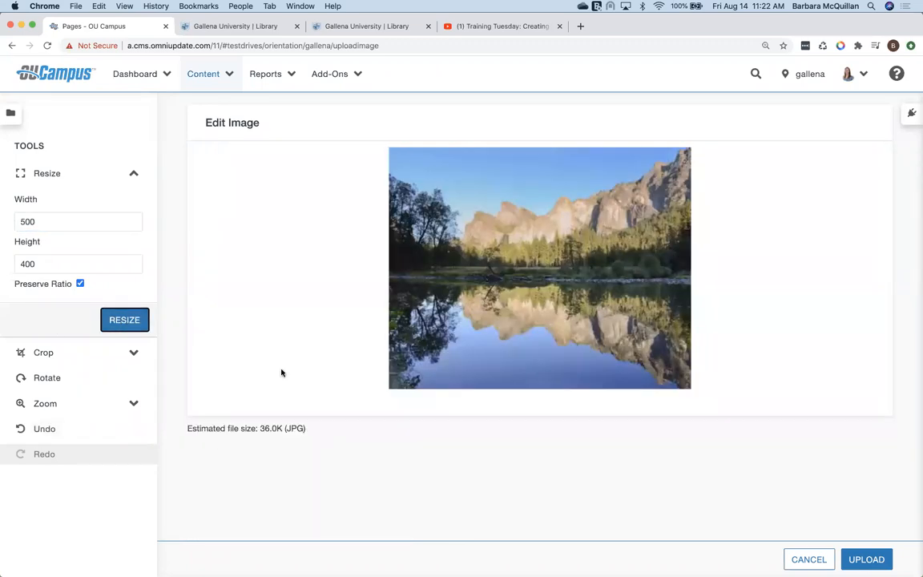
drag(185, 428, 317, 432)
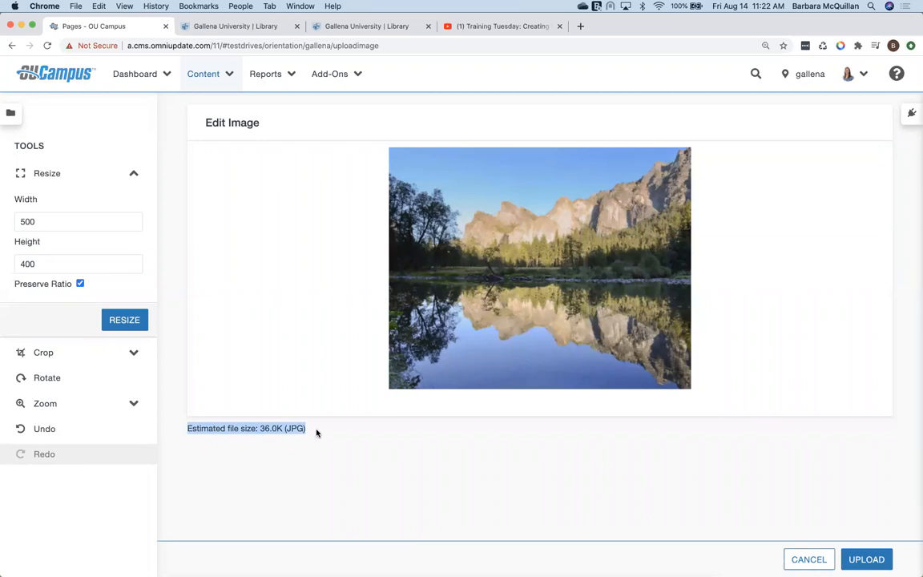
Step: Look at the Crop tool's aspect ratio options for the resized yosemite image and close them
click(133, 174)
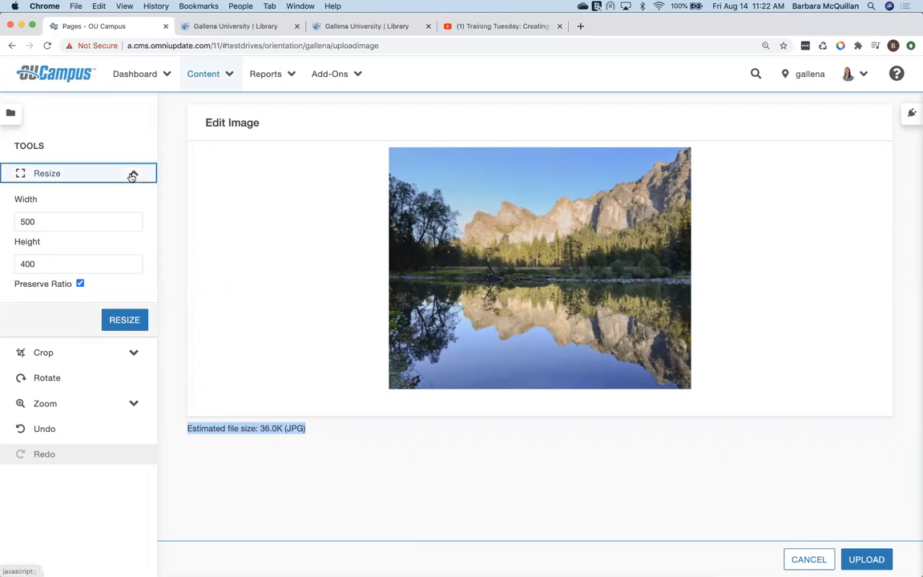
click(133, 199)
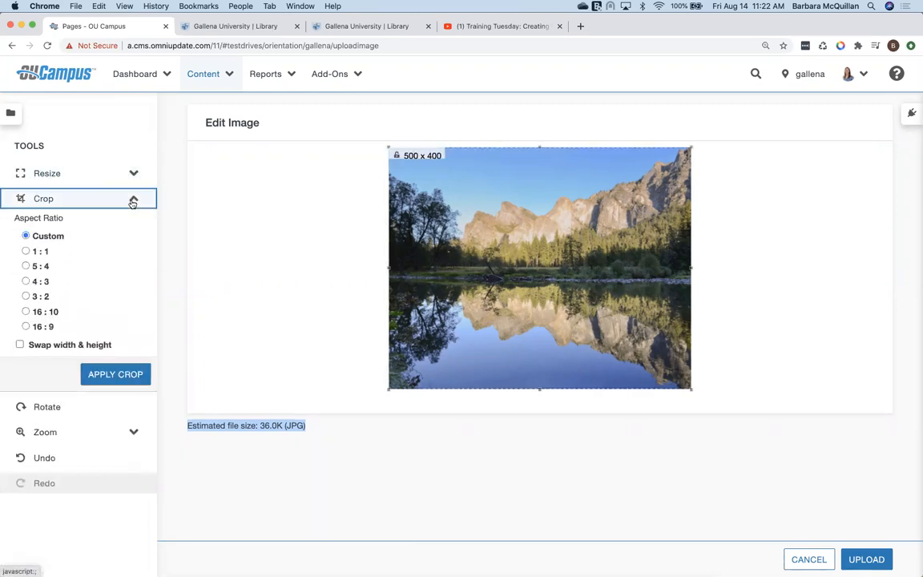
click(133, 201)
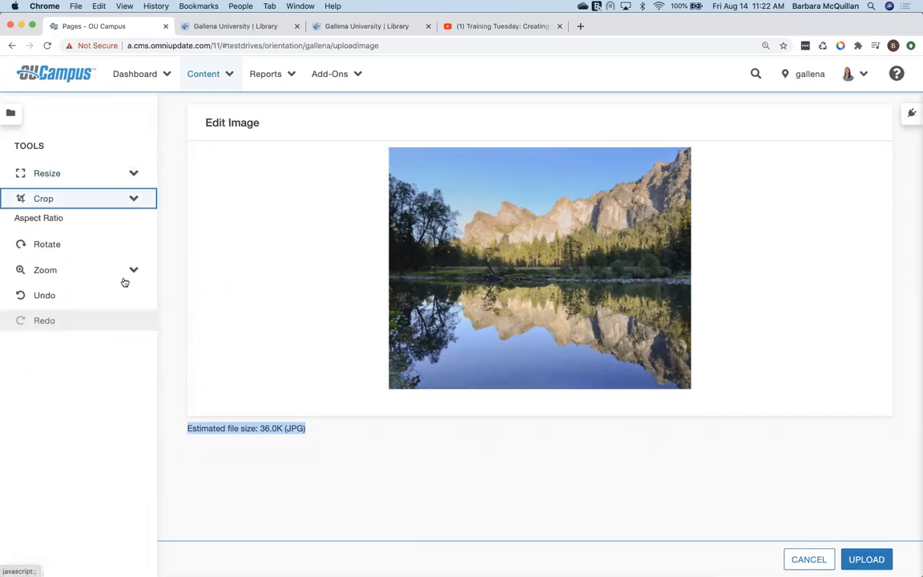
click(95, 237)
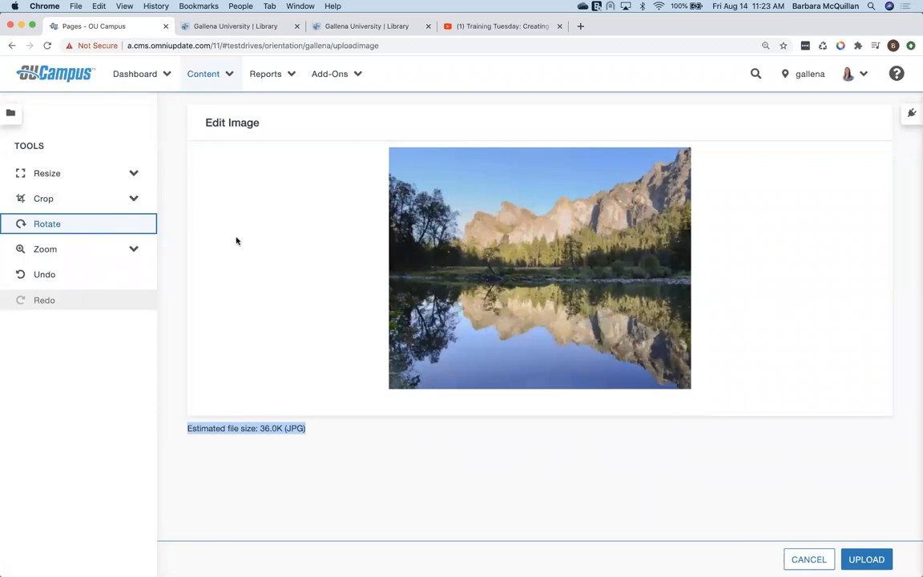
Step: Upload the resized image as yosemite.jpg to academics/images and return to the folder's file list
click(871, 560)
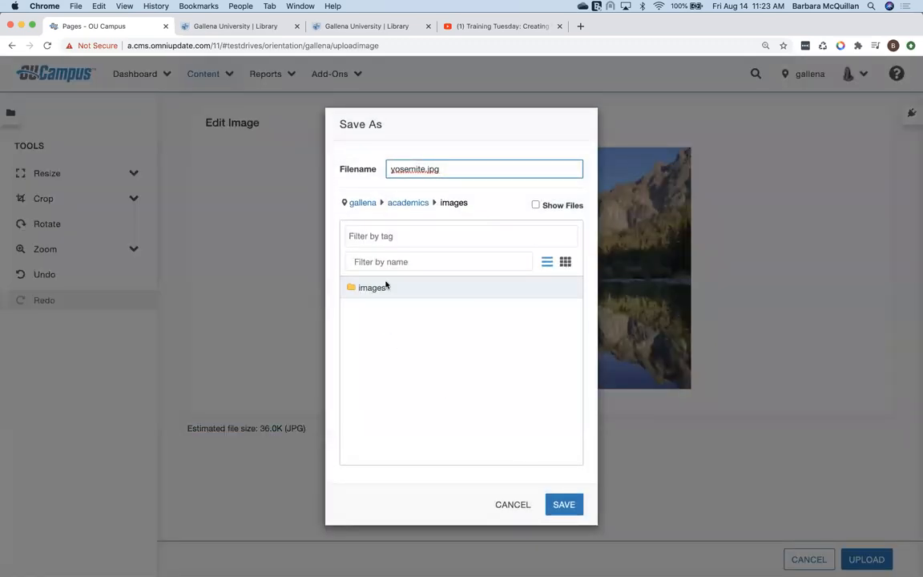
click(565, 504)
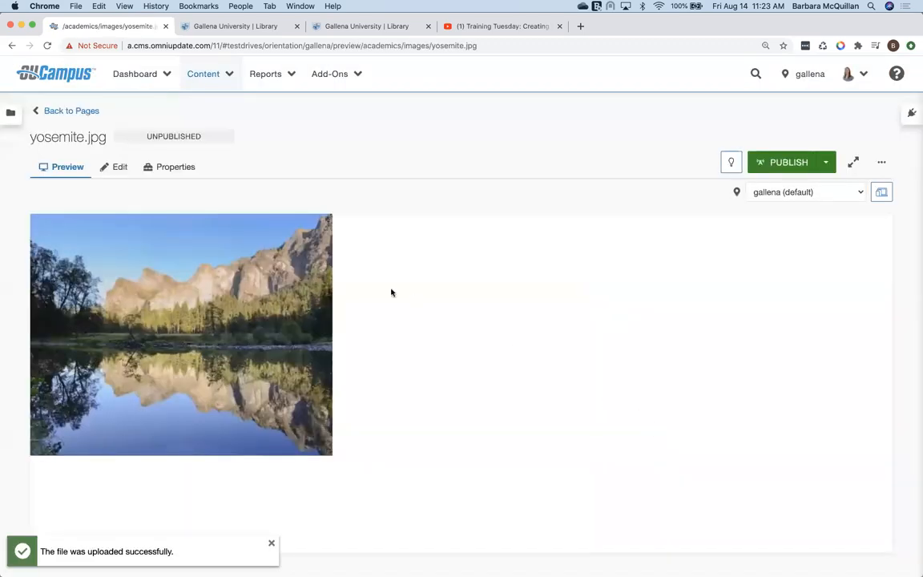
click(71, 112)
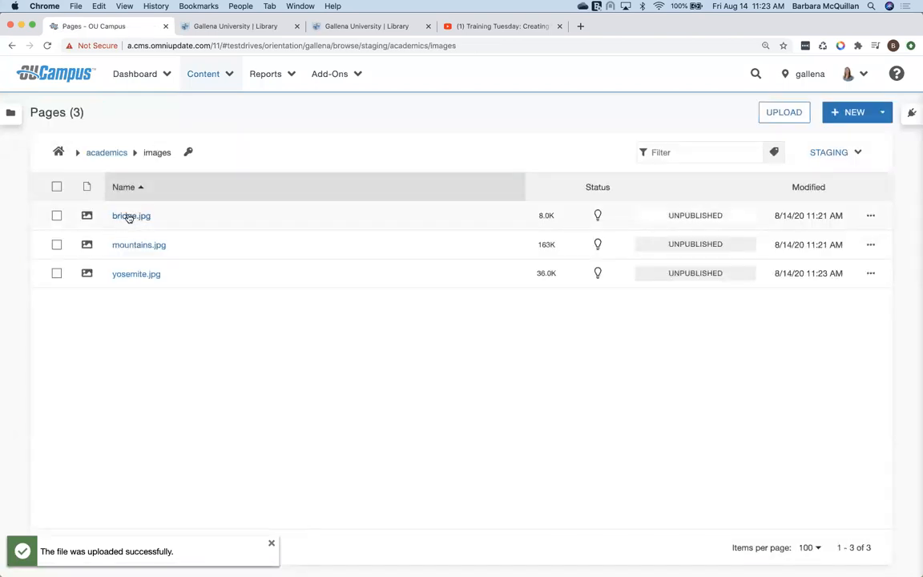
Step: Crop bridge.jpg to 224 x 183 by trimming its right side, save it, and return to the images folder
click(129, 215)
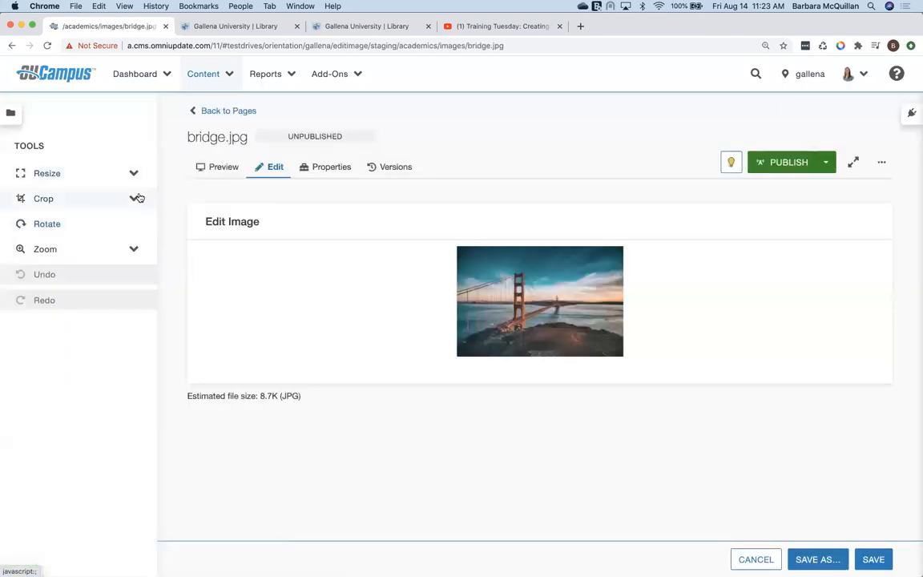
click(134, 199)
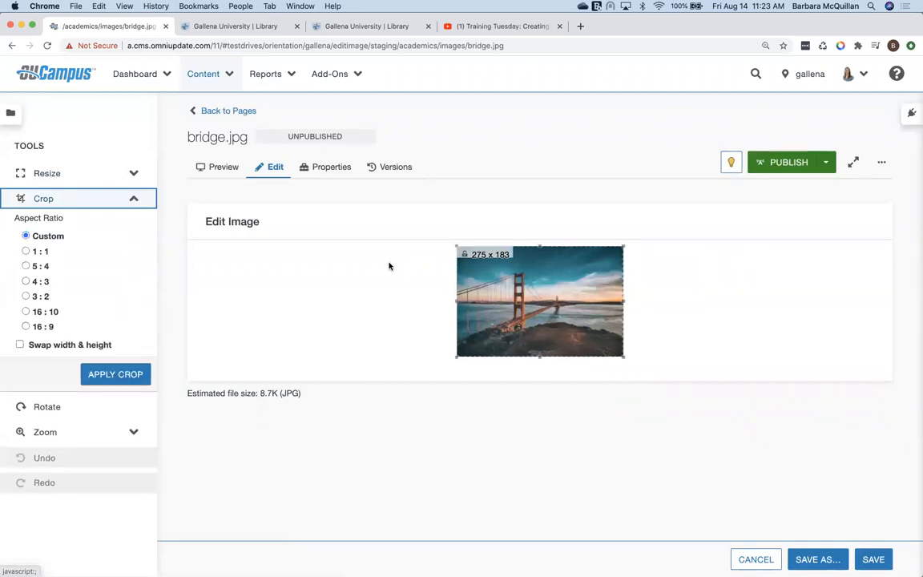
drag(624, 301, 593, 303)
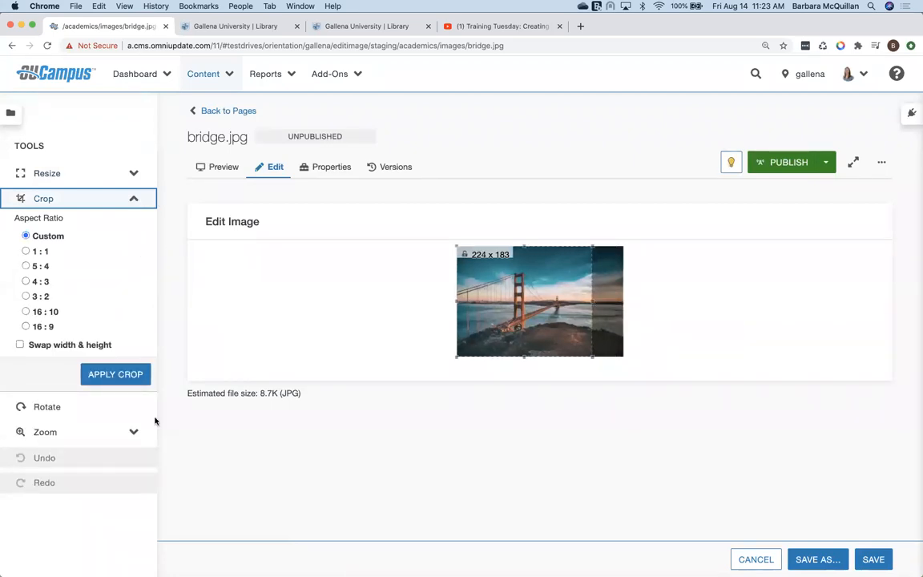
click(114, 376)
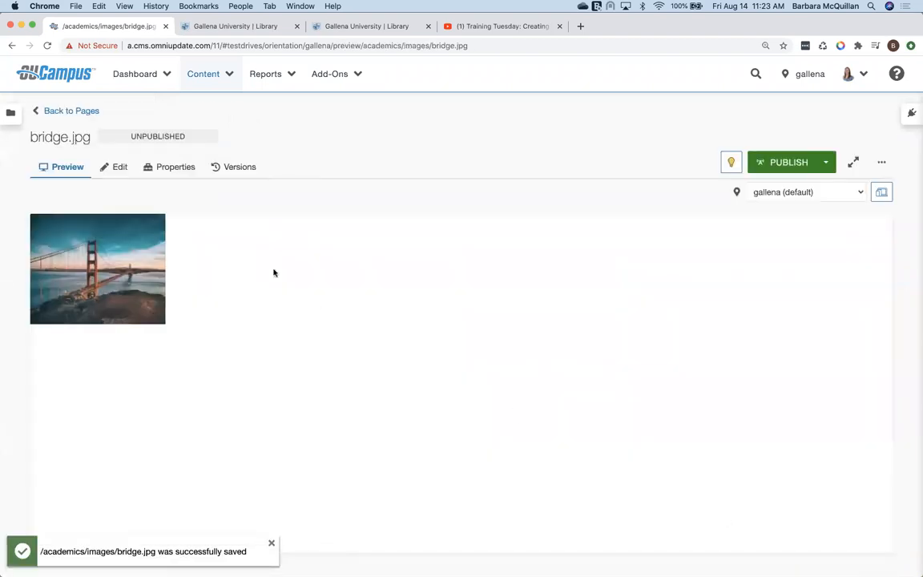
click(62, 110)
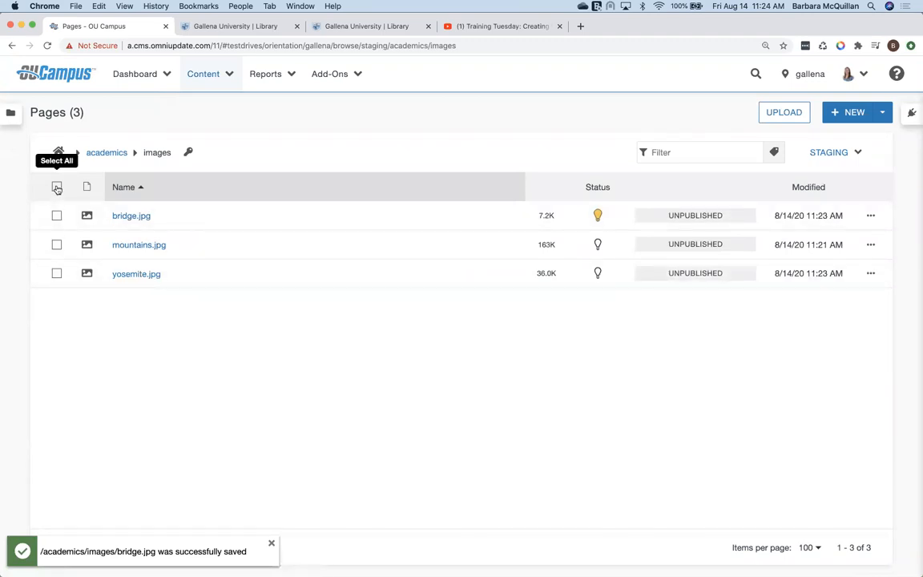
Step: Switch to Finder and upload ship.jpg by moving it from Sample Images into the OU Campus images folder
click(899, 61)
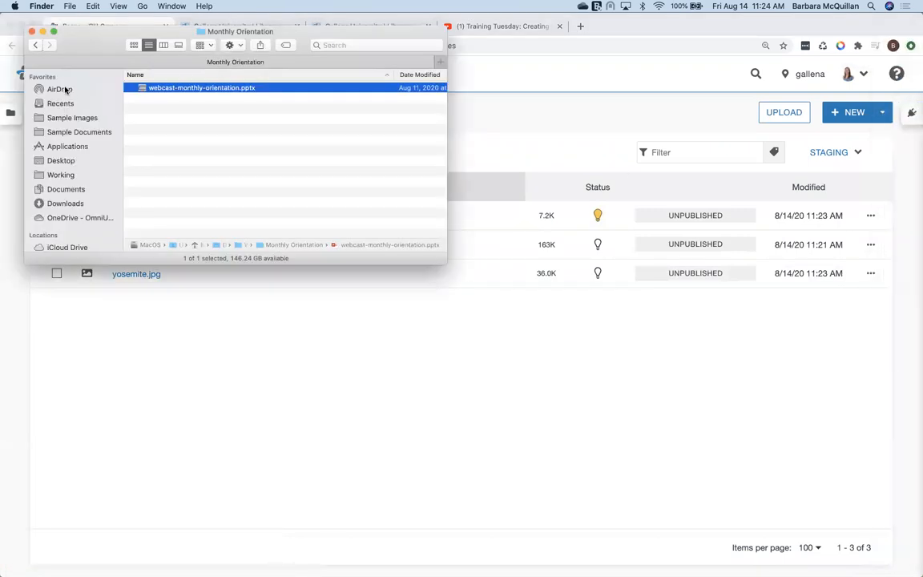
click(60, 118)
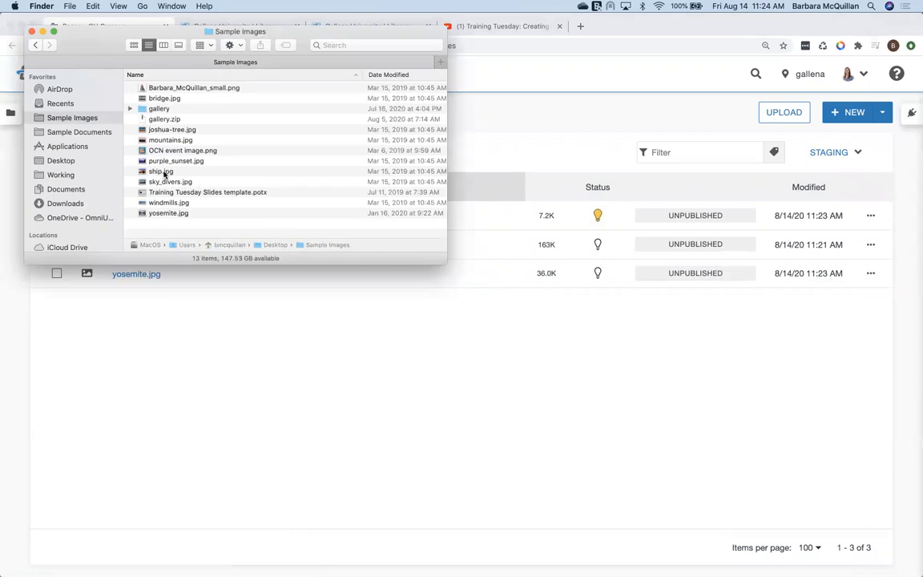
drag(163, 173, 627, 314)
key(super+Tab)
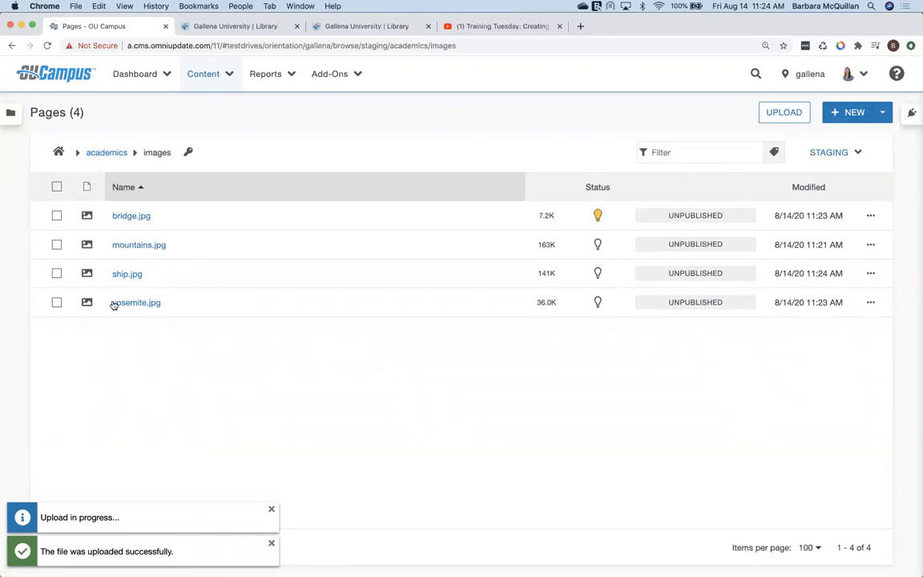
Step: Select all four images in the images folder, view their publish options, and cancel the publish dialog
click(57, 189)
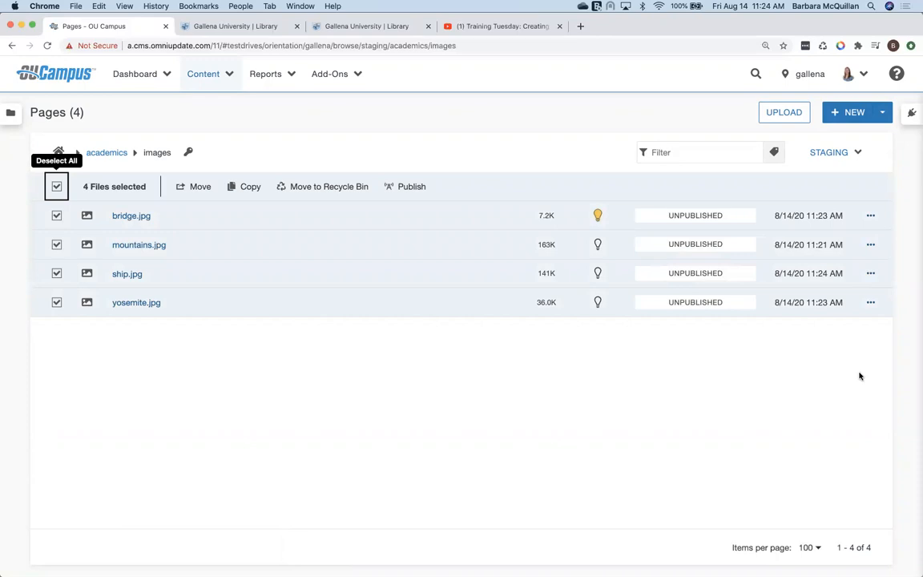
click(56, 185)
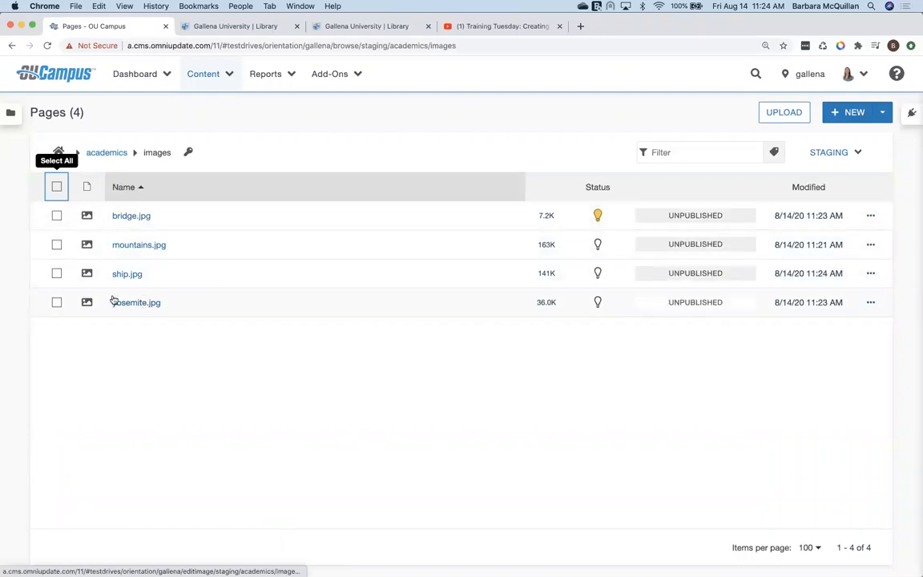
click(57, 187)
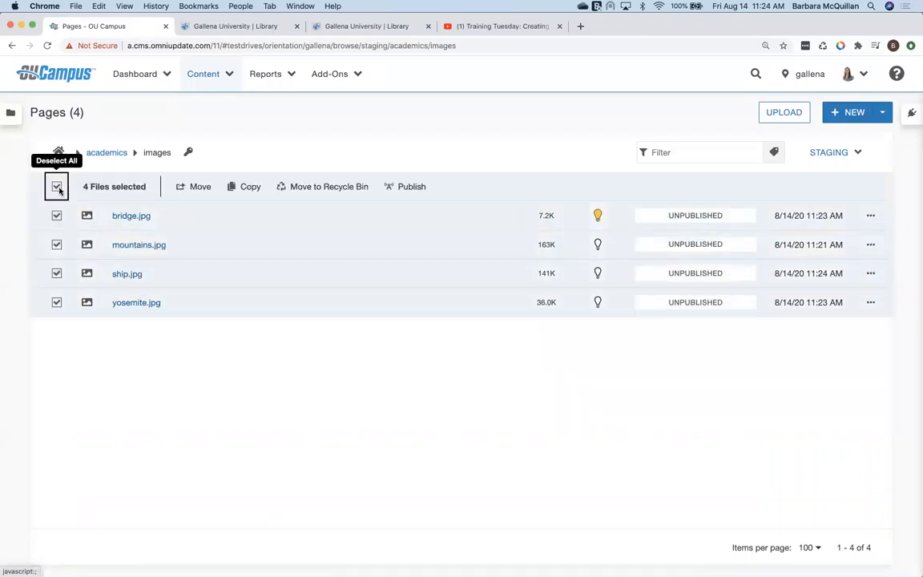
click(393, 187)
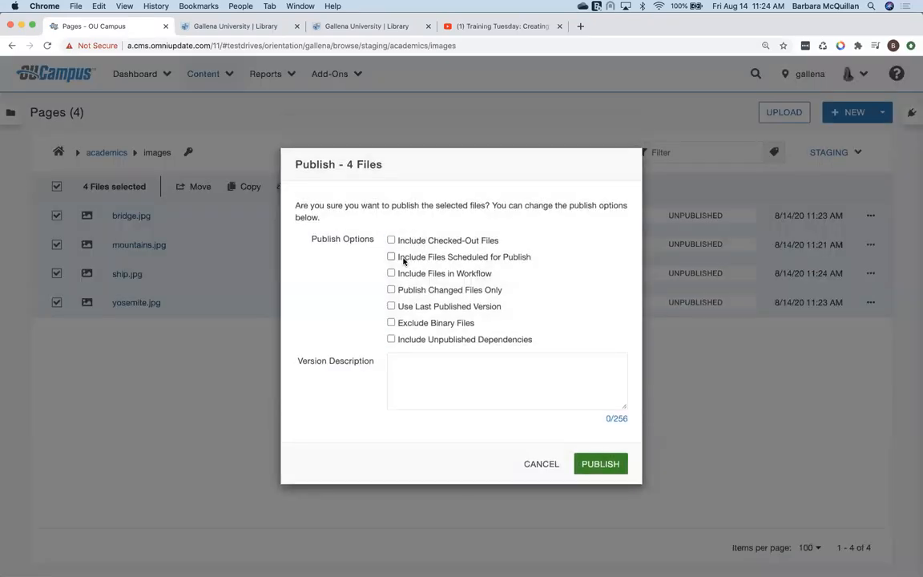
click(533, 467)
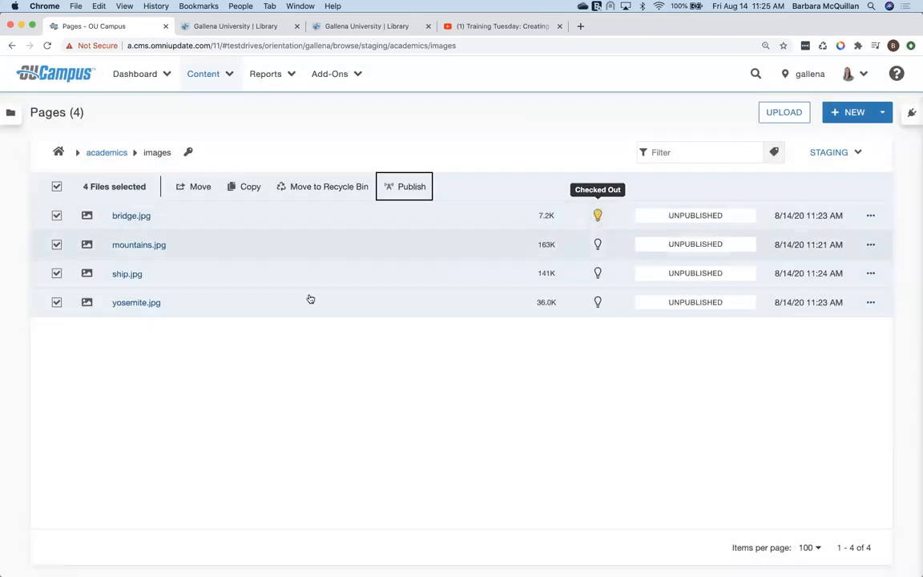
Step: Publish the four selected images with the version description "uploaded new" and review the details of the publish result
click(412, 187)
click(455, 359)
text(uploaded new)
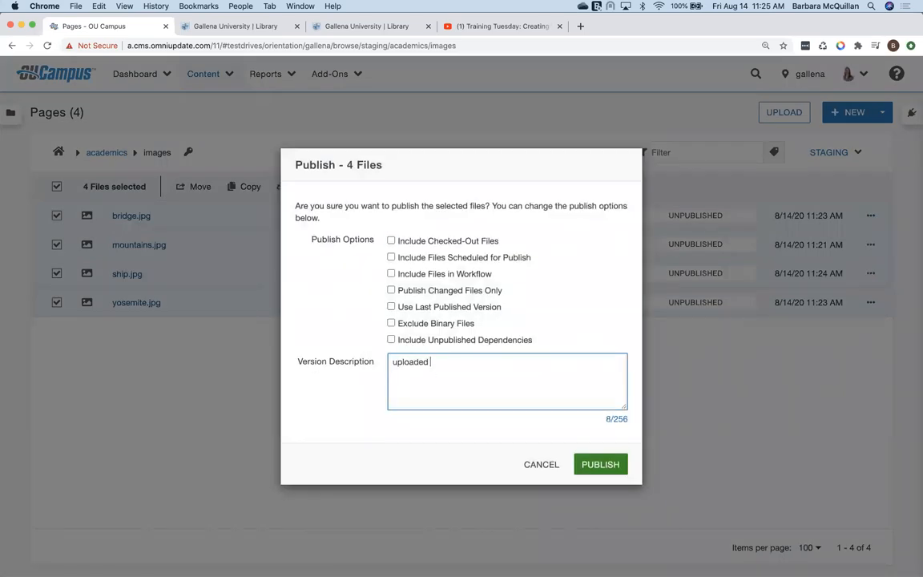
click(597, 467)
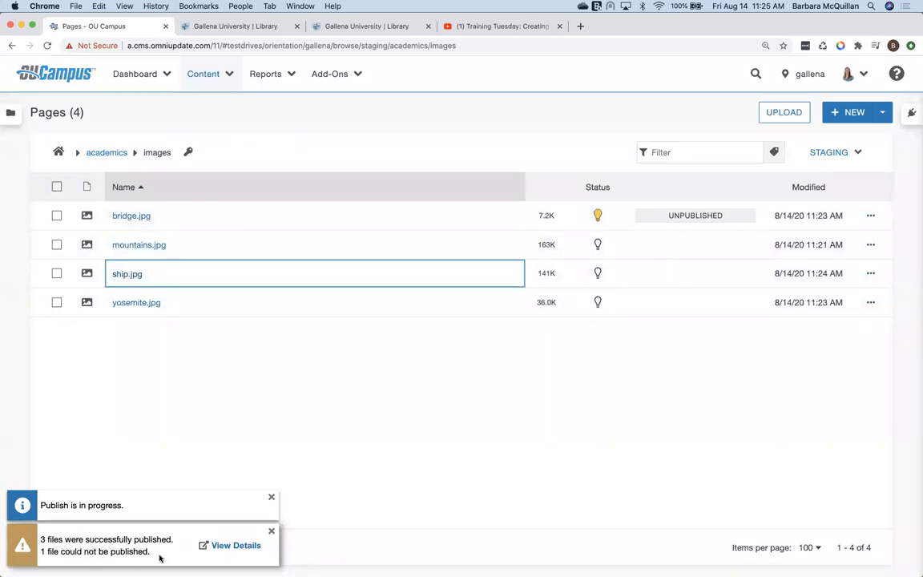
click(236, 549)
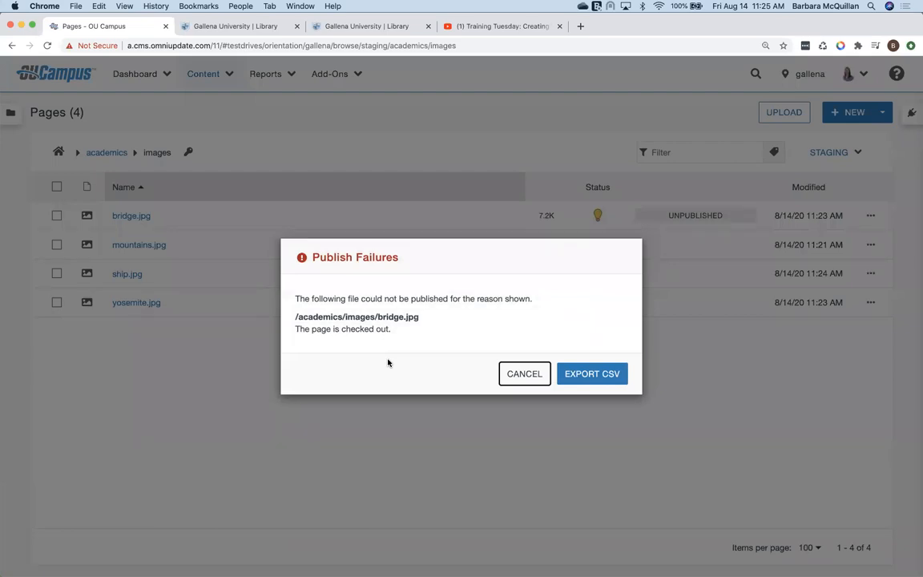
click(525, 374)
Step: Check in bridge.jpg and publish it with the version description "uploaded new"
click(598, 218)
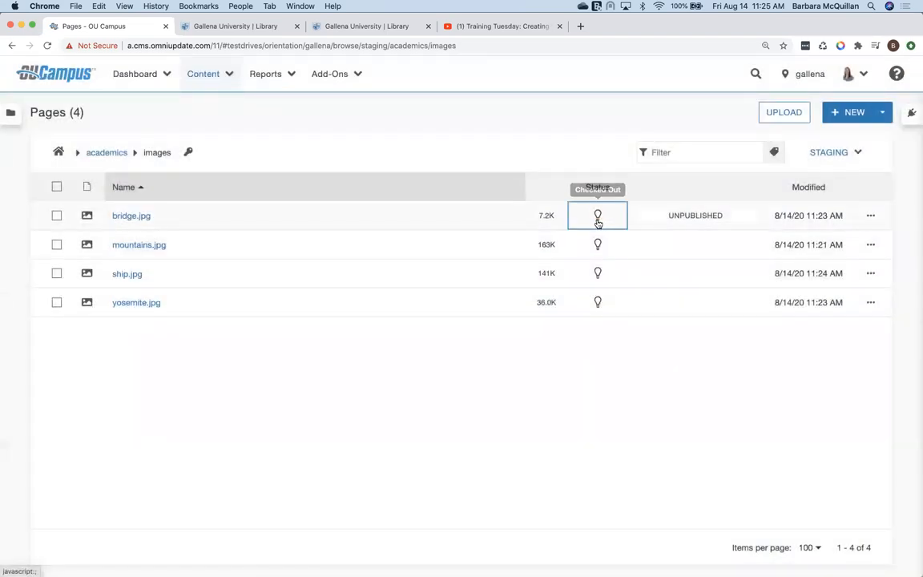
click(57, 216)
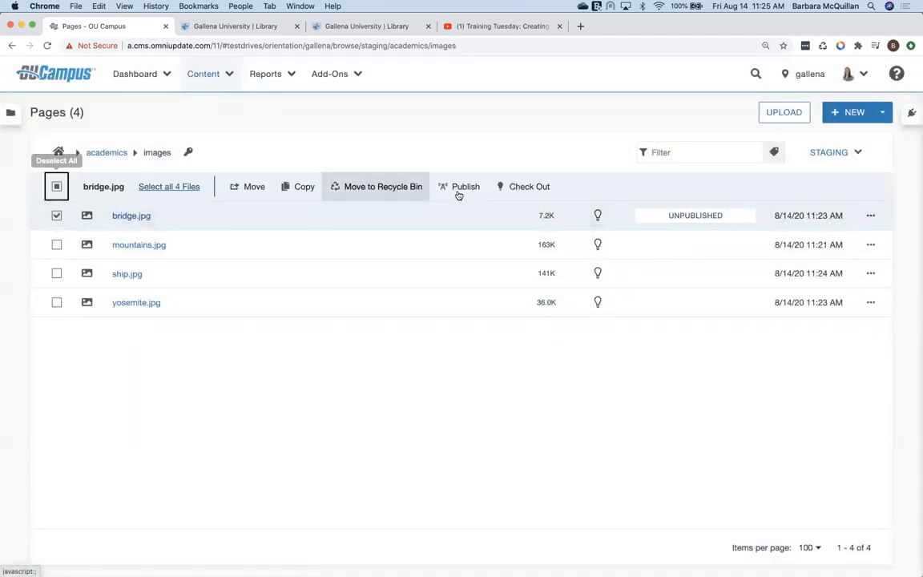
click(465, 188)
click(442, 337)
text(uploaded new)
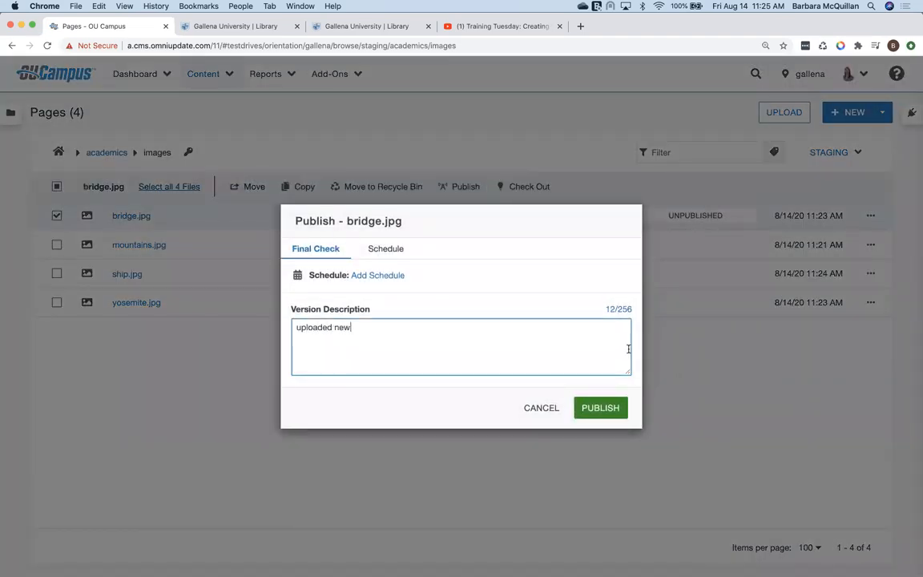
click(603, 408)
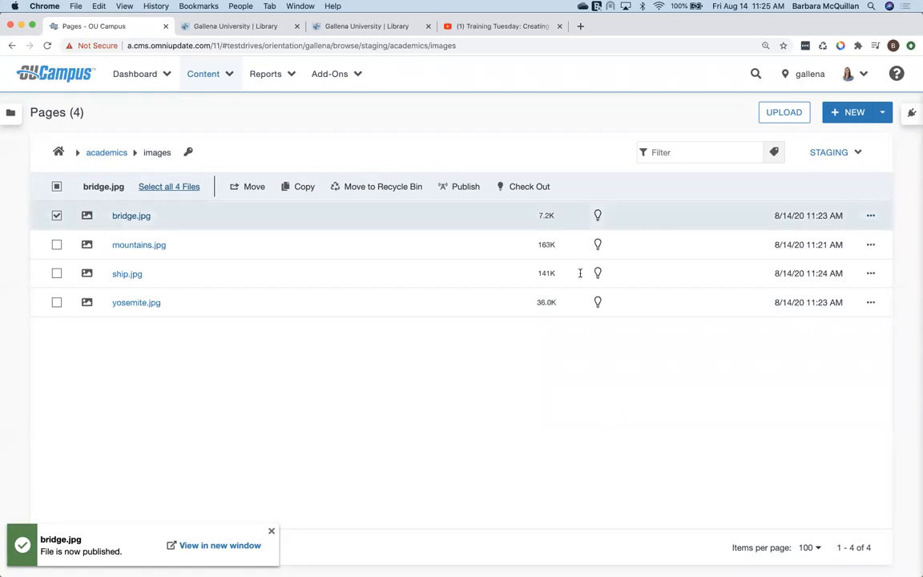
click(783, 115)
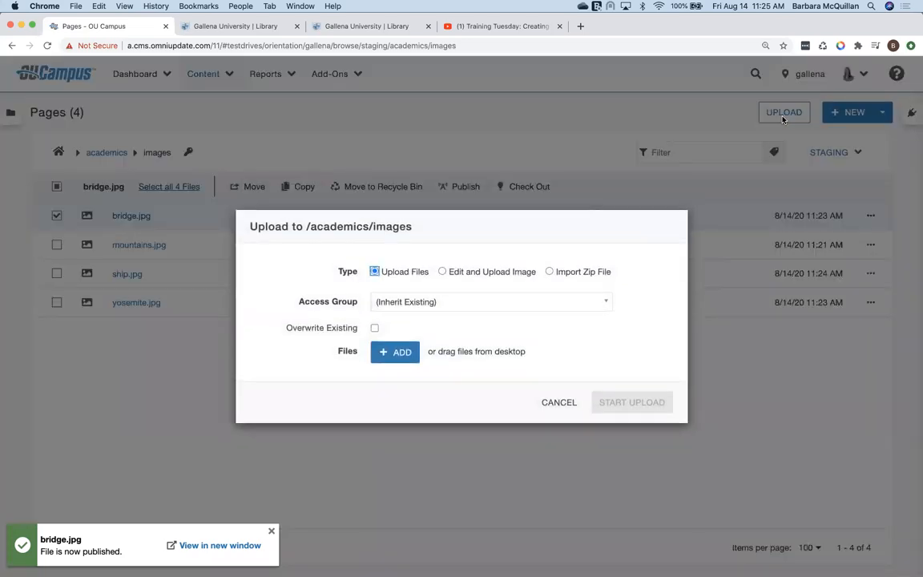
click(560, 402)
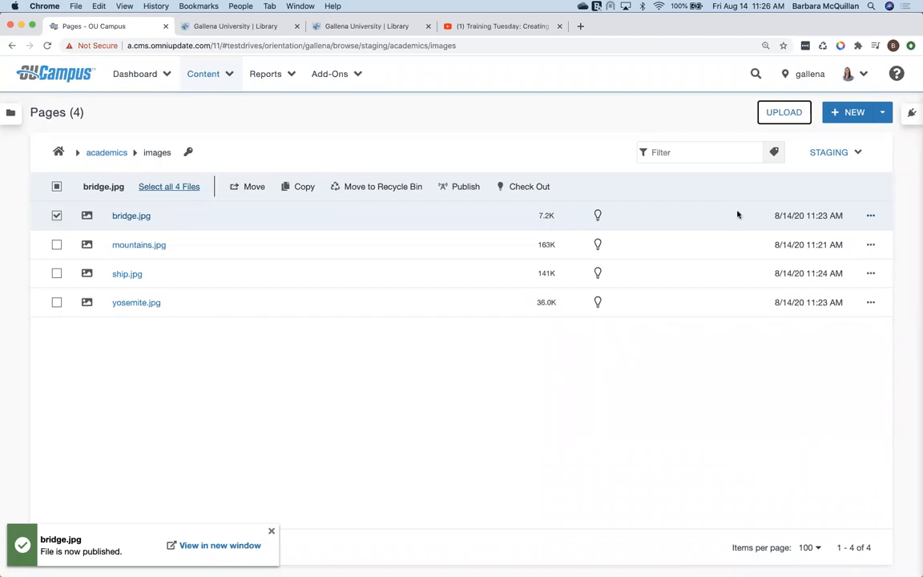
click(574, 367)
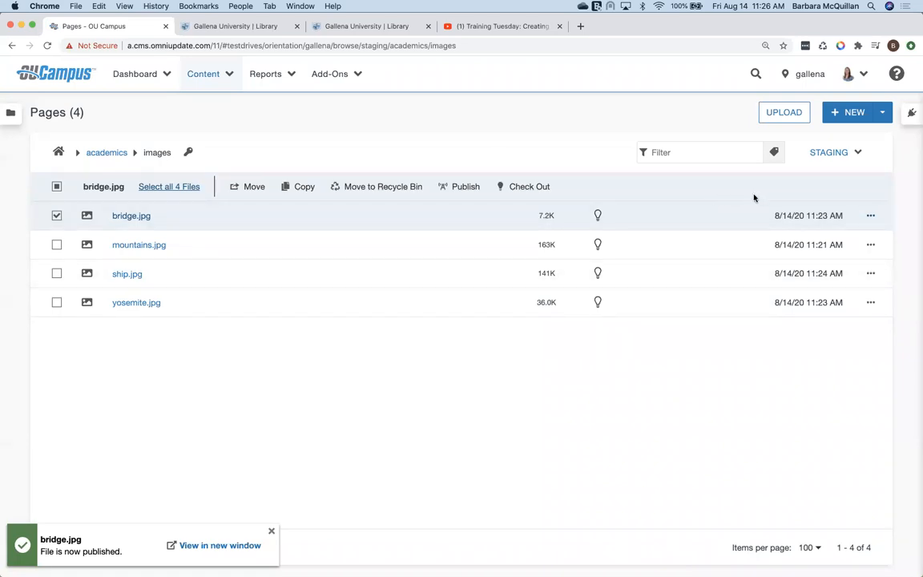
Step: Return to the academics folder and start new content from the Three Column Page template
click(104, 156)
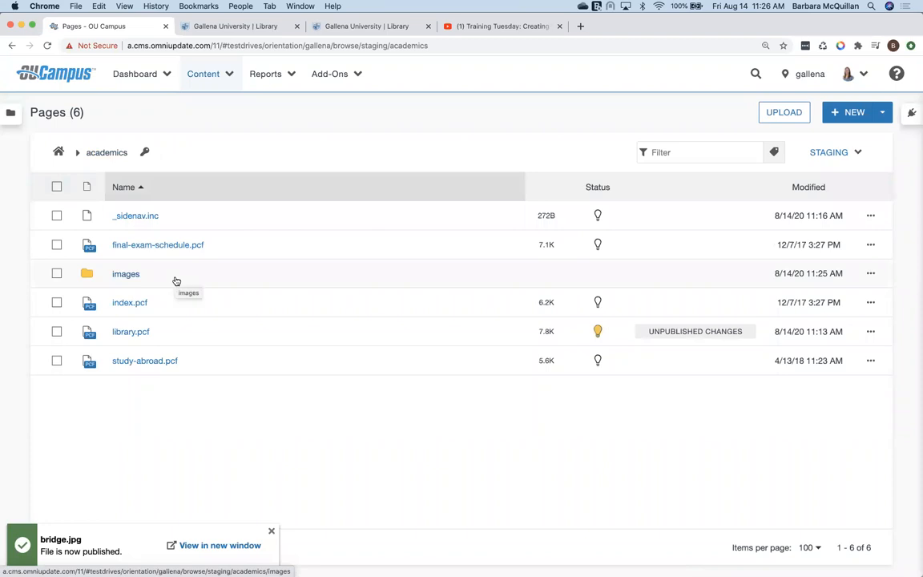
click(840, 117)
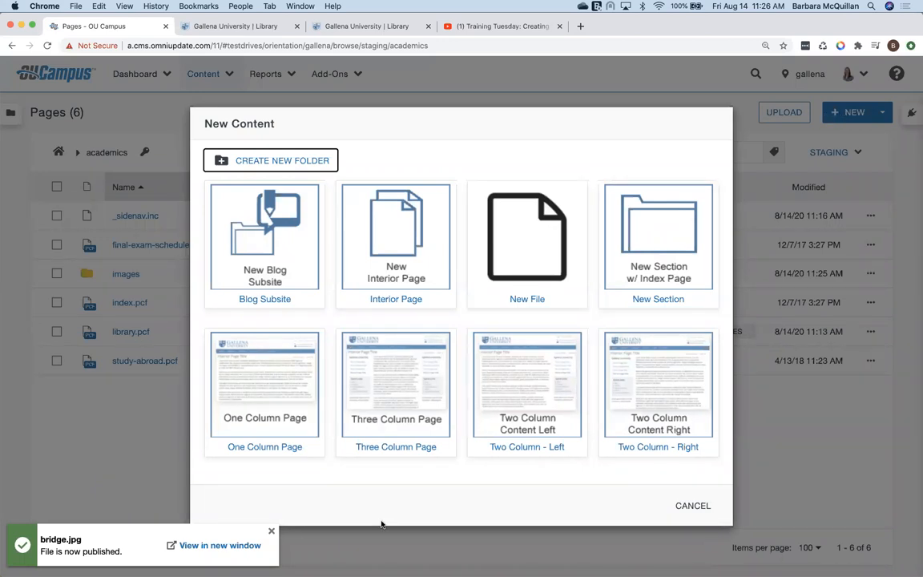
click(273, 533)
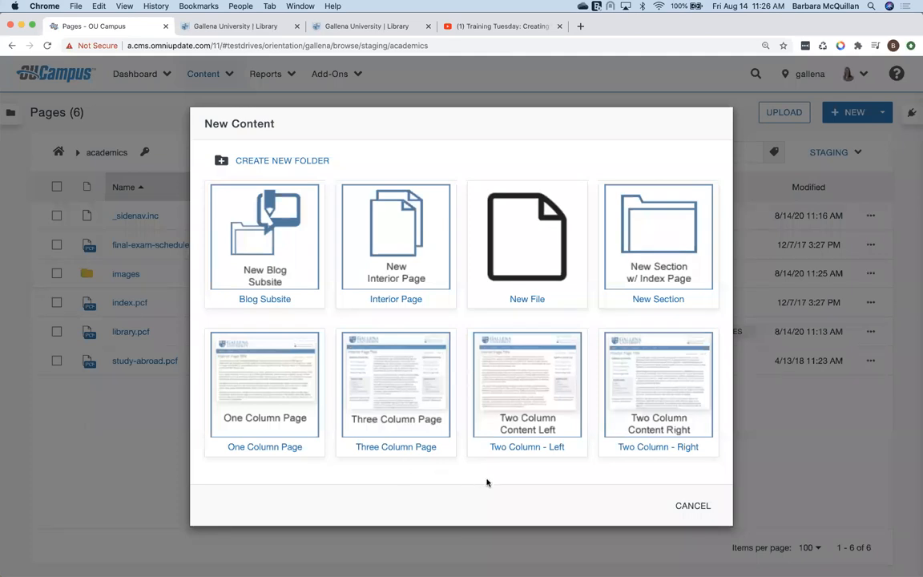
click(412, 371)
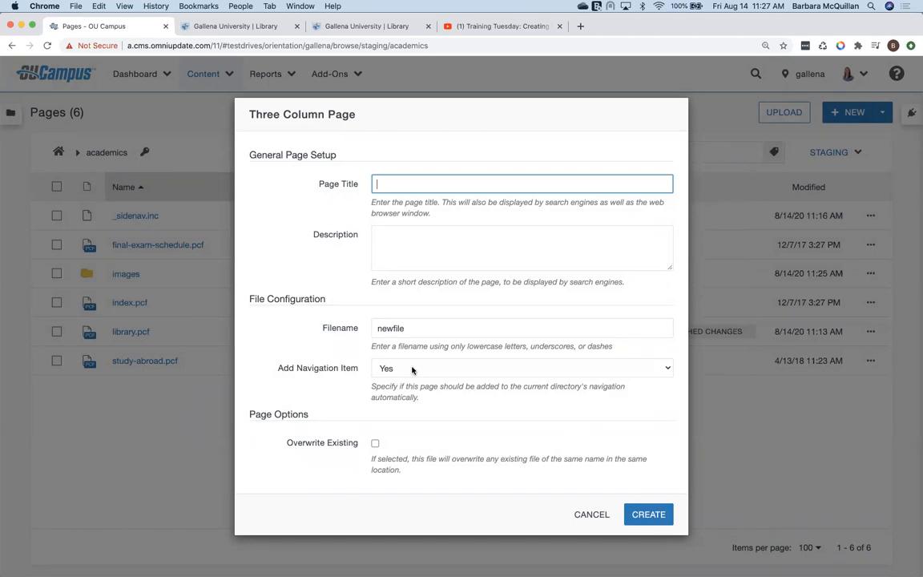
Step: Create the page with the title Example Page and filename example-page, keeping Add Navigation Item set to Yes
text(Example Page)
click(424, 250)
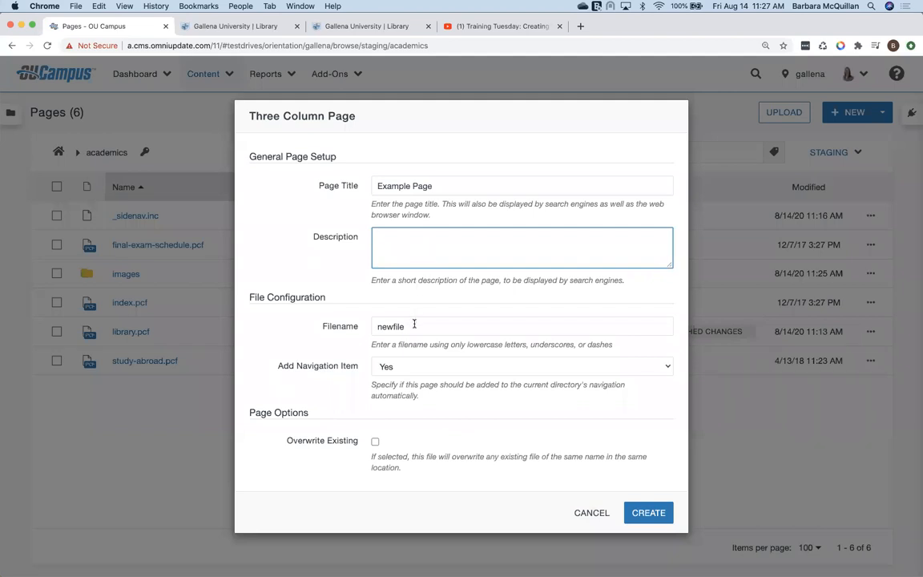
drag(414, 326, 372, 327)
text(examp)
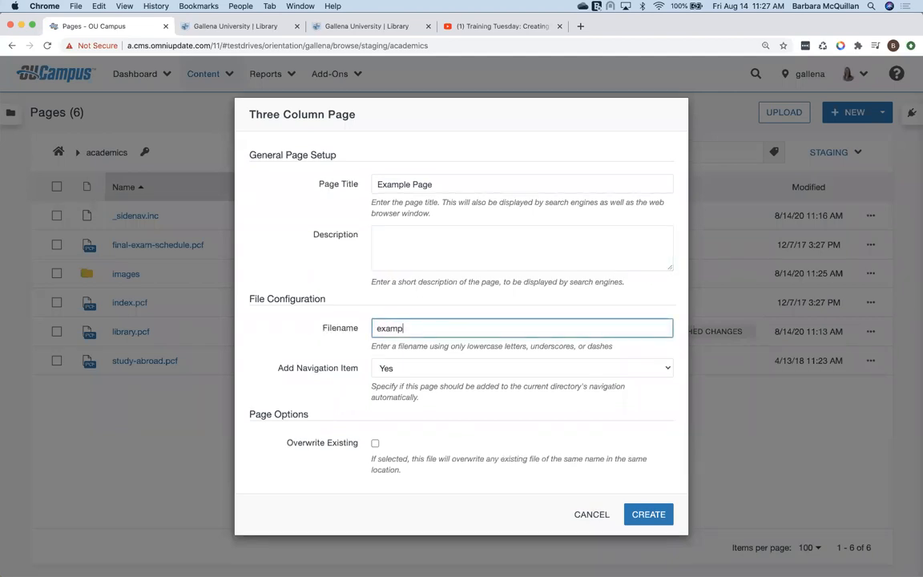
text(le-page)
drag(371, 347, 617, 351)
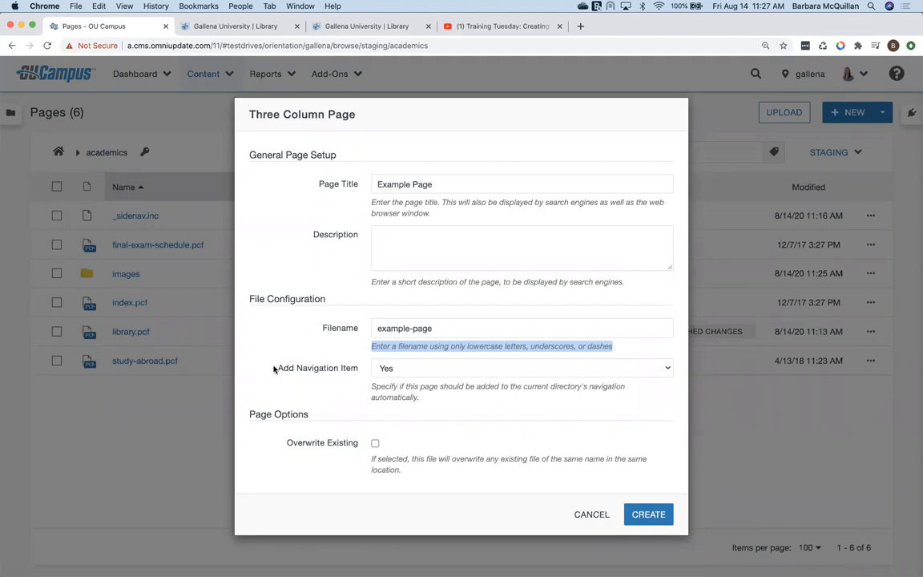
drag(274, 368, 359, 375)
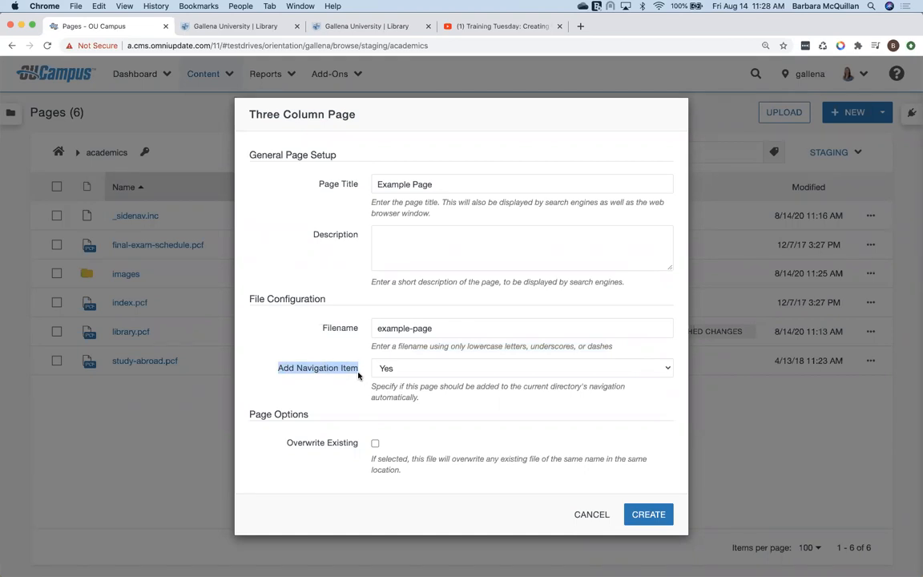
click(354, 375)
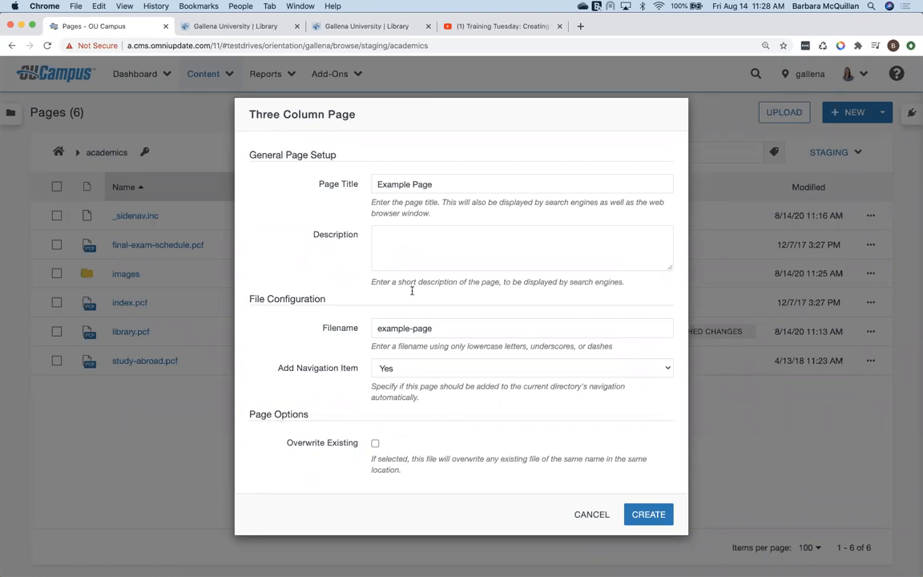
triple_click(446, 329)
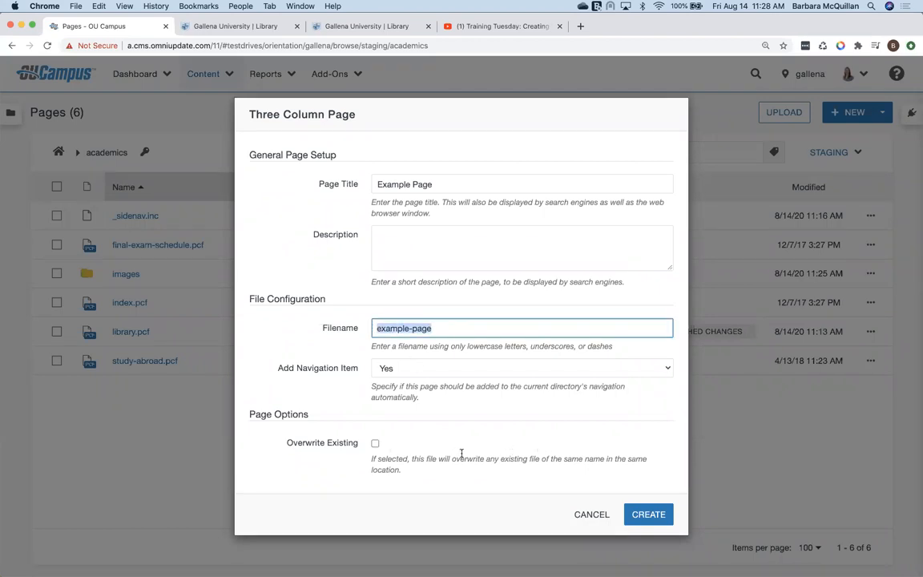
click(653, 516)
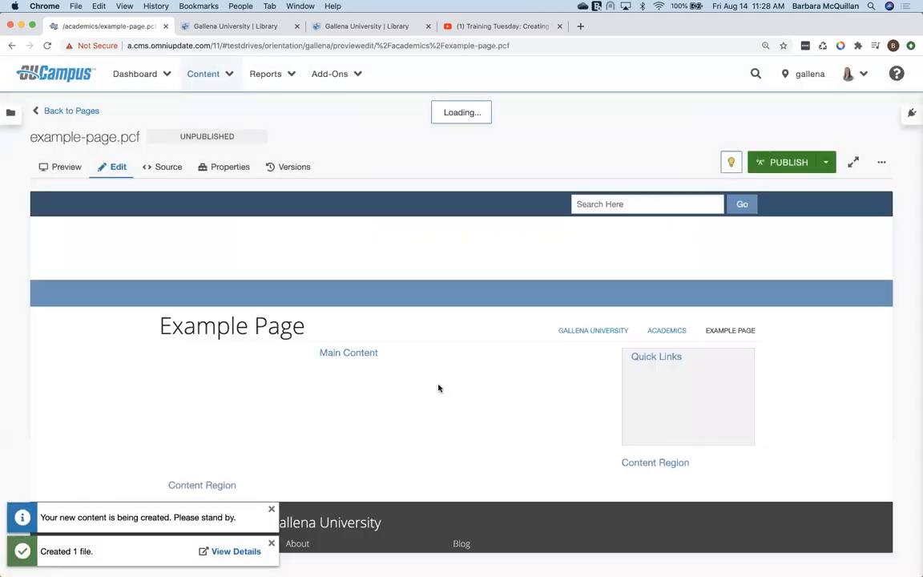
Step: Look at the new page's Main Content region in the editor and close it without editing
scroll(384, 393, down, 3)
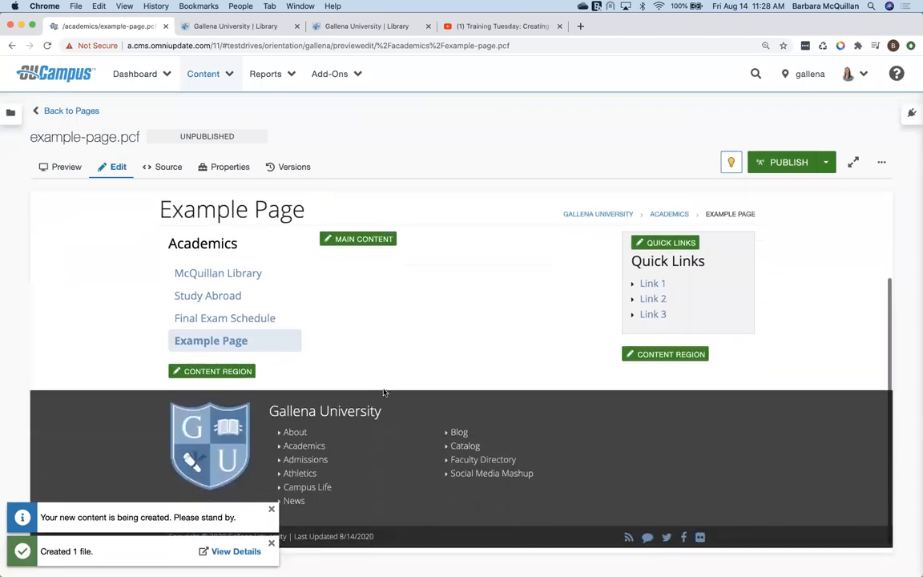
click(351, 242)
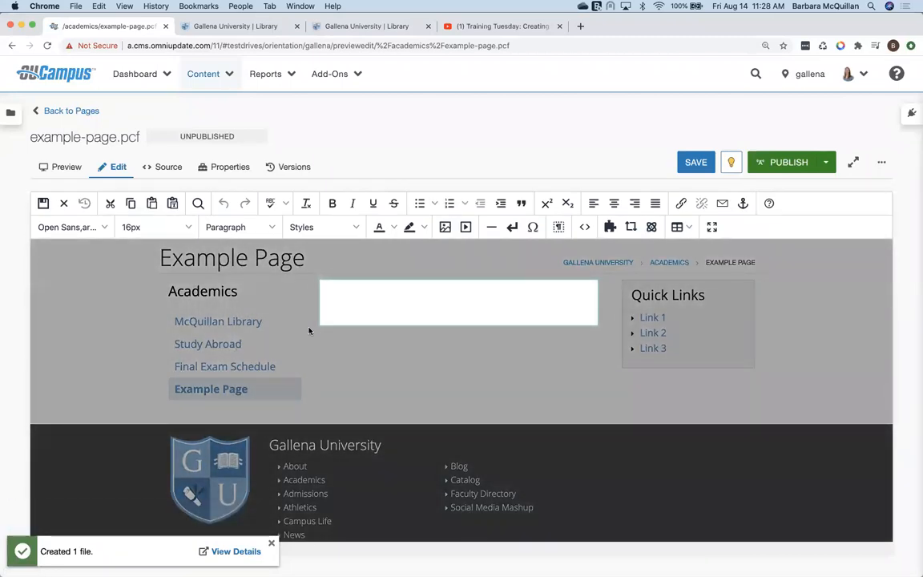
click(63, 204)
scroll(435, 367, up, 3)
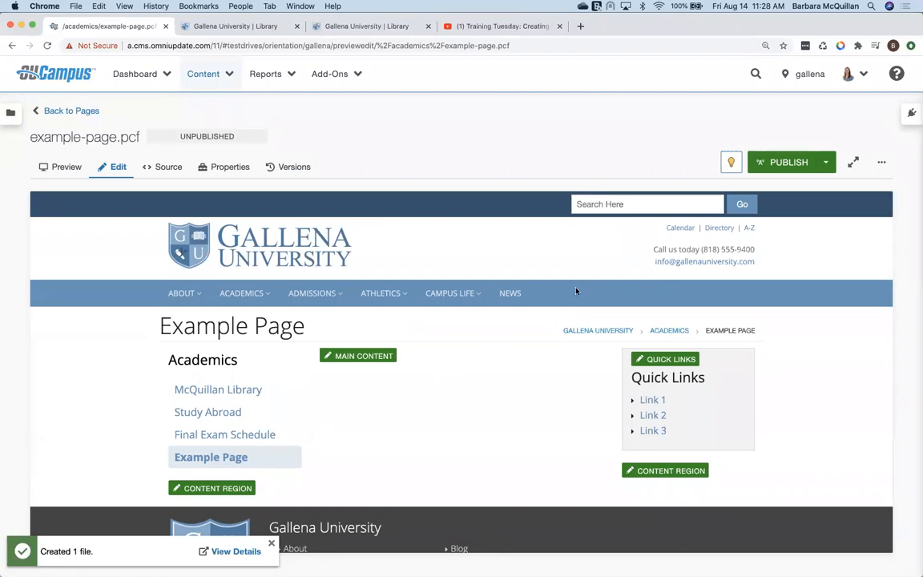
Step: Publish example-page.pcf with the version description "created new" and view the published page in a new window
click(778, 168)
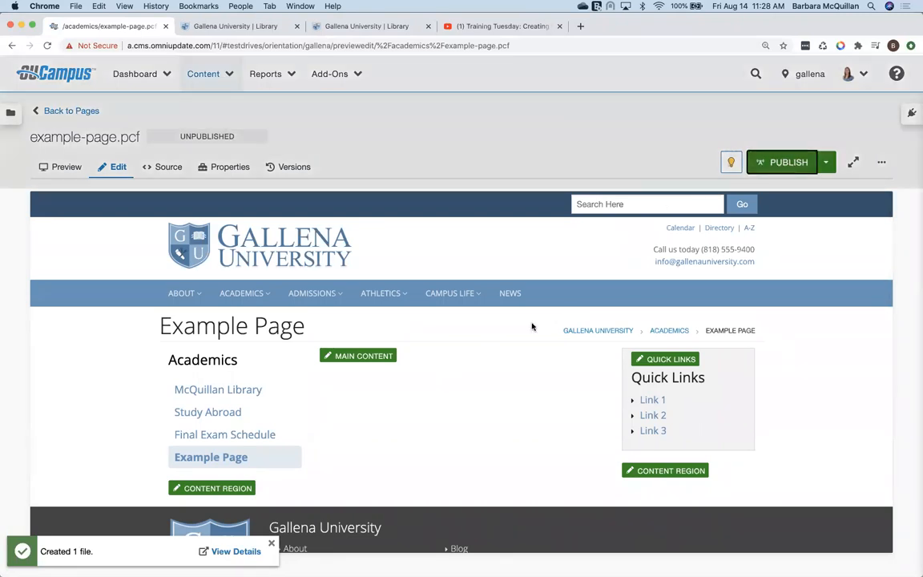
click(491, 410)
text(created new)
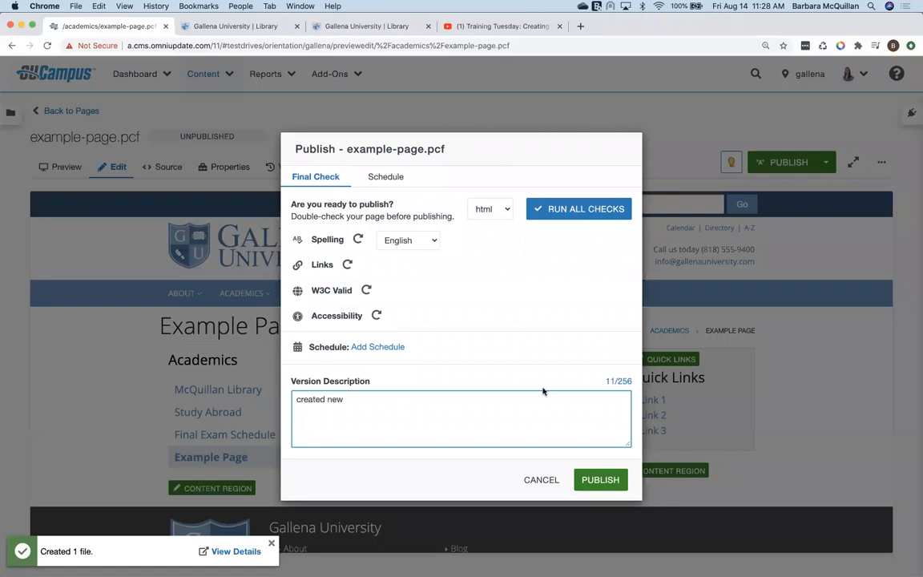
click(616, 479)
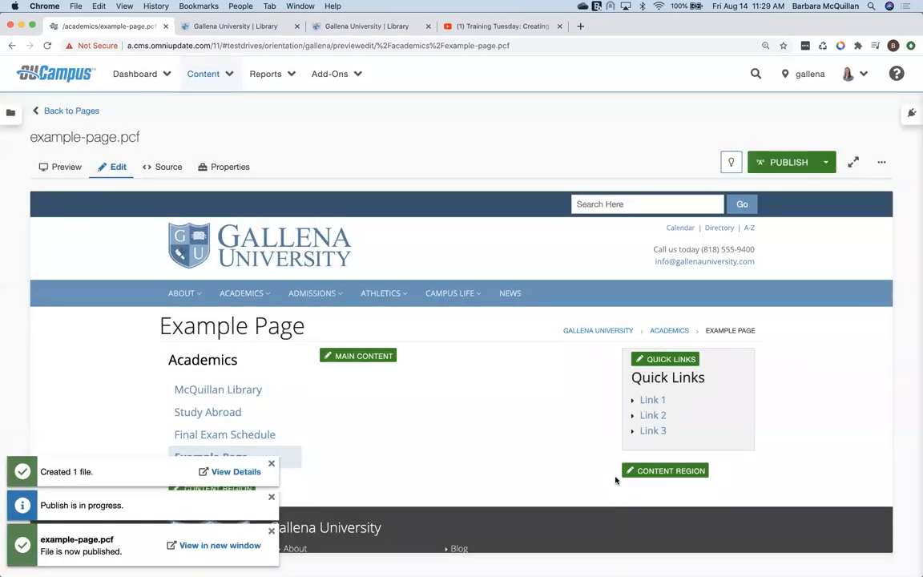
click(218, 546)
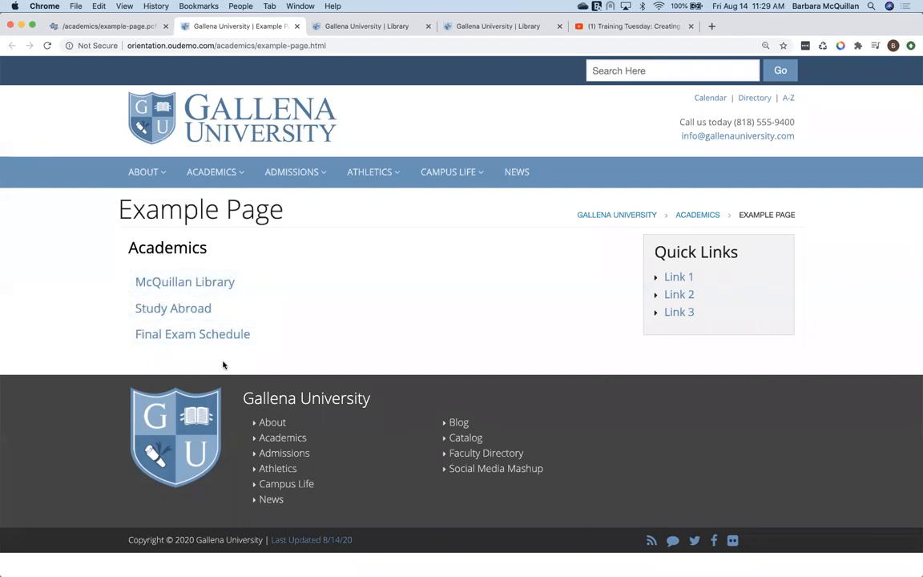
Step: Return to the academics file list in OU Campus and open _sidenav.inc to check its Example Page link
click(97, 26)
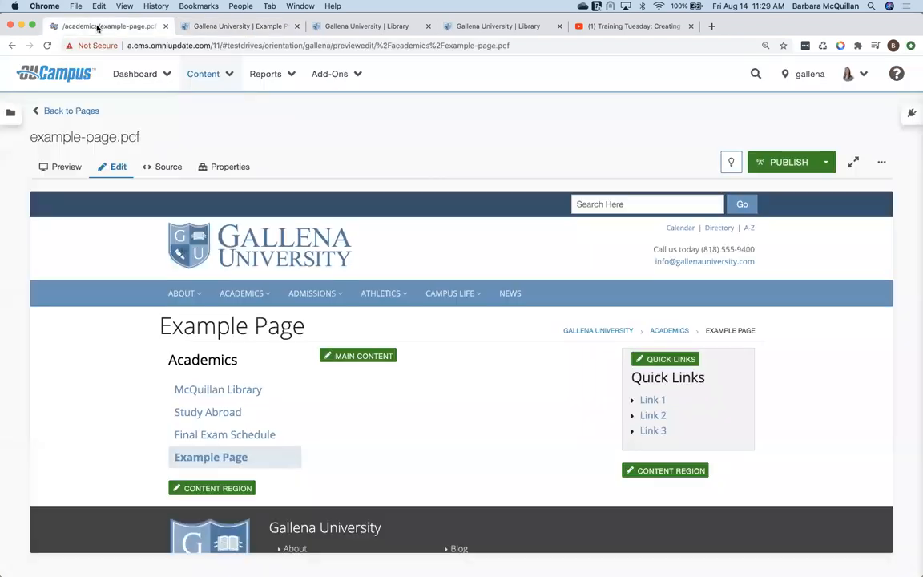
click(89, 112)
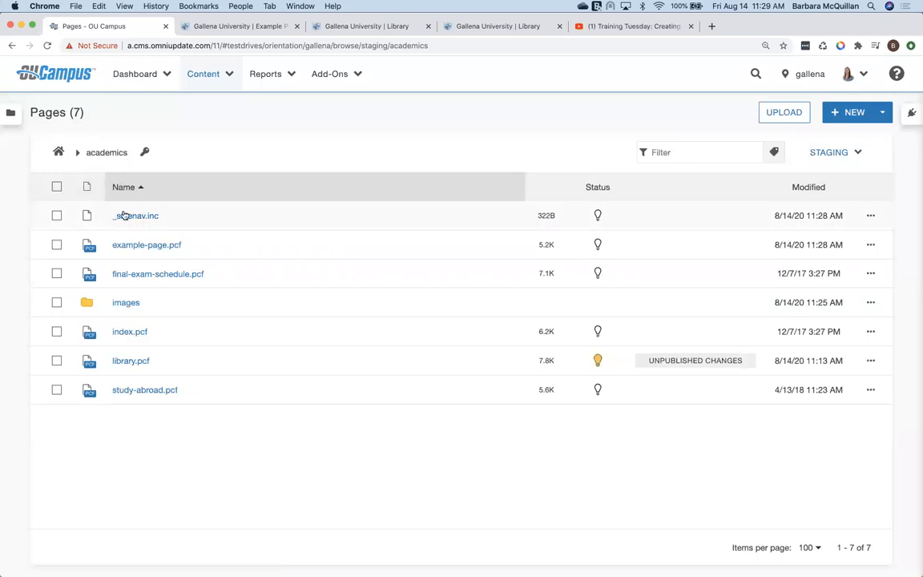
click(131, 217)
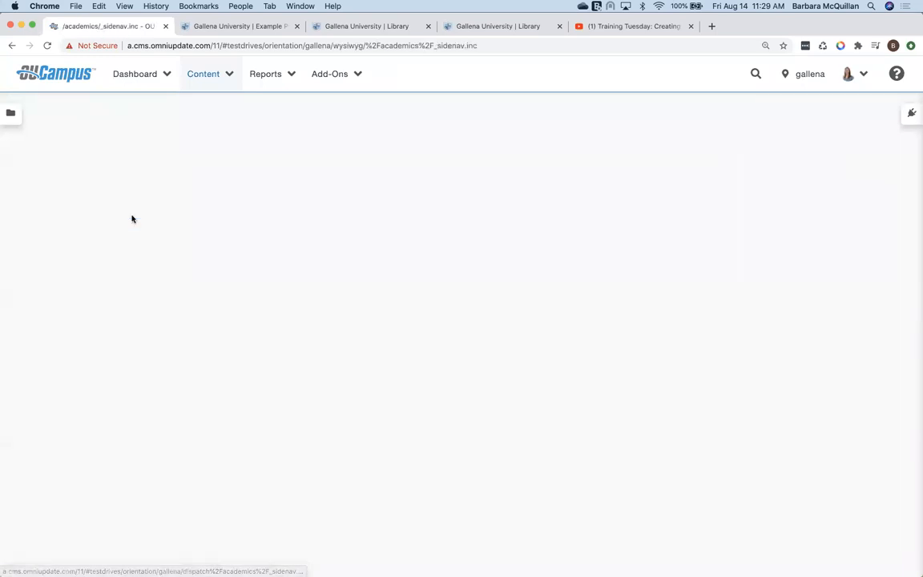
drag(70, 410, 160, 409)
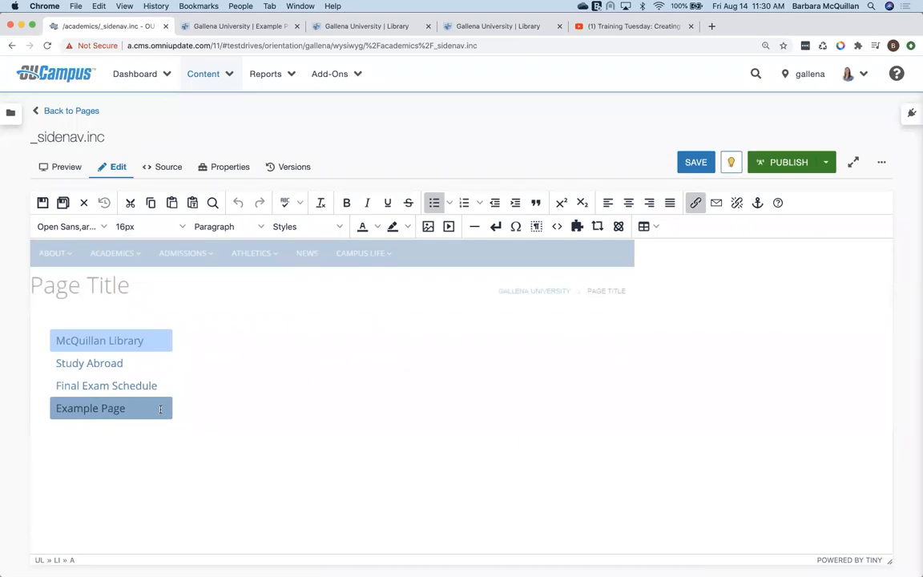
click(345, 346)
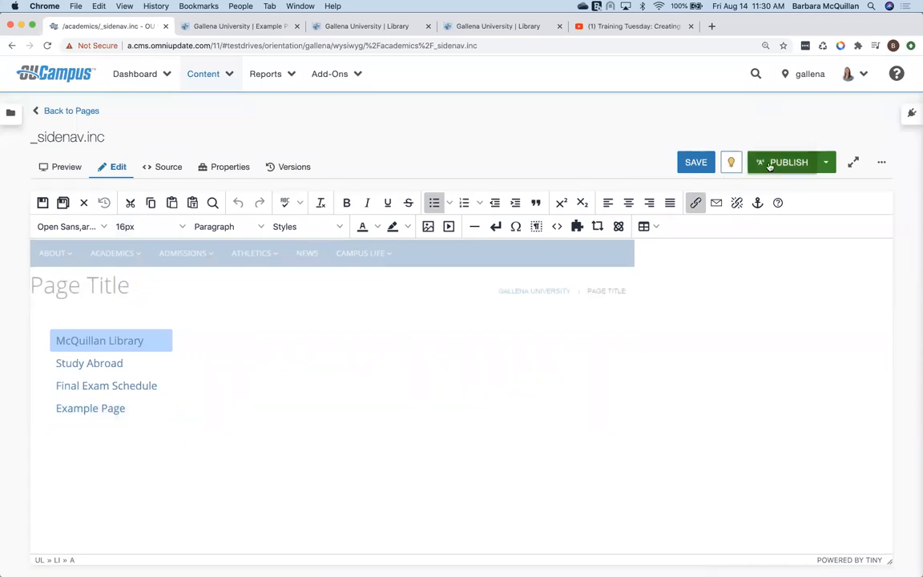
Step: Publish the academics _sidenav.inc with the version description "added example page"
click(770, 163)
click(421, 379)
text(a)
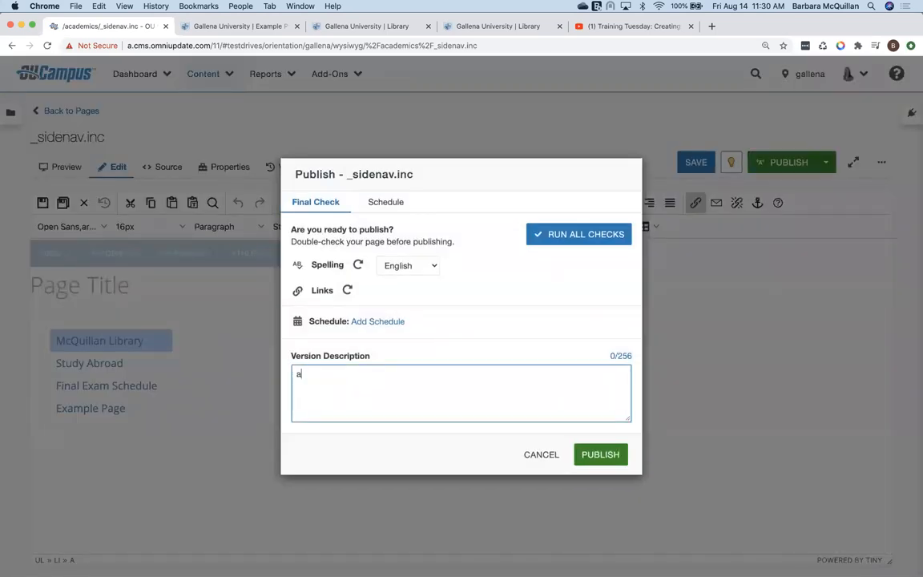
text(dded example page)
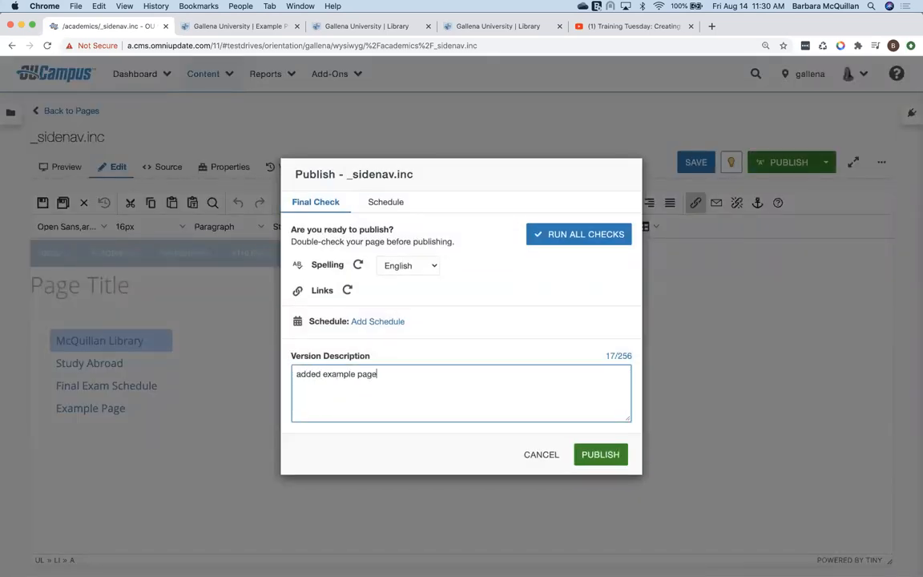
click(601, 455)
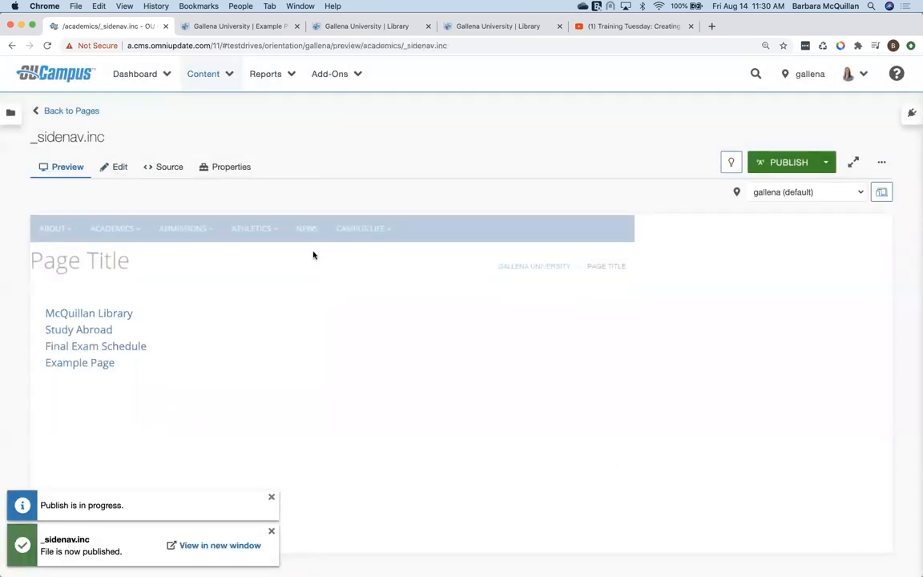
Step: Reload the published Example Page to check its side navigation, and return to the academics file list in OU Campus
click(242, 27)
click(47, 46)
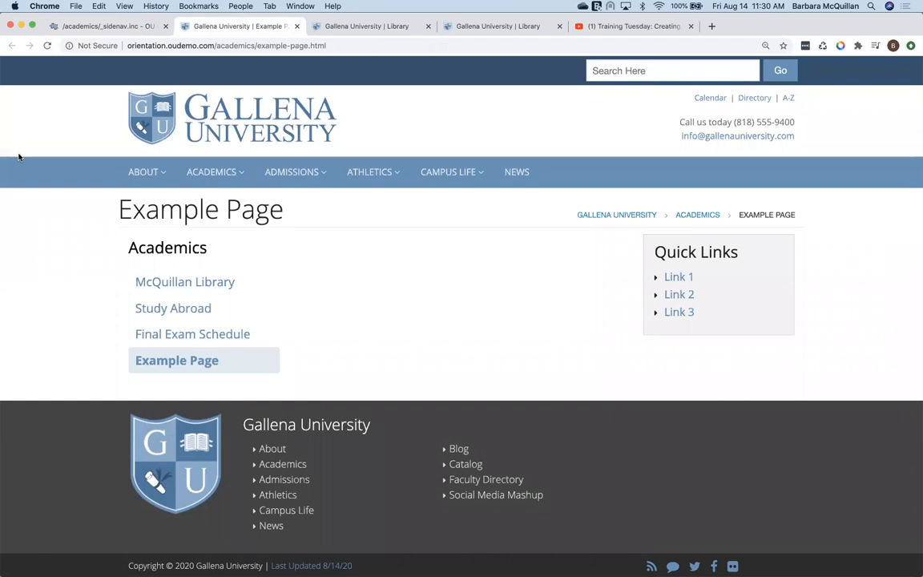
click(100, 26)
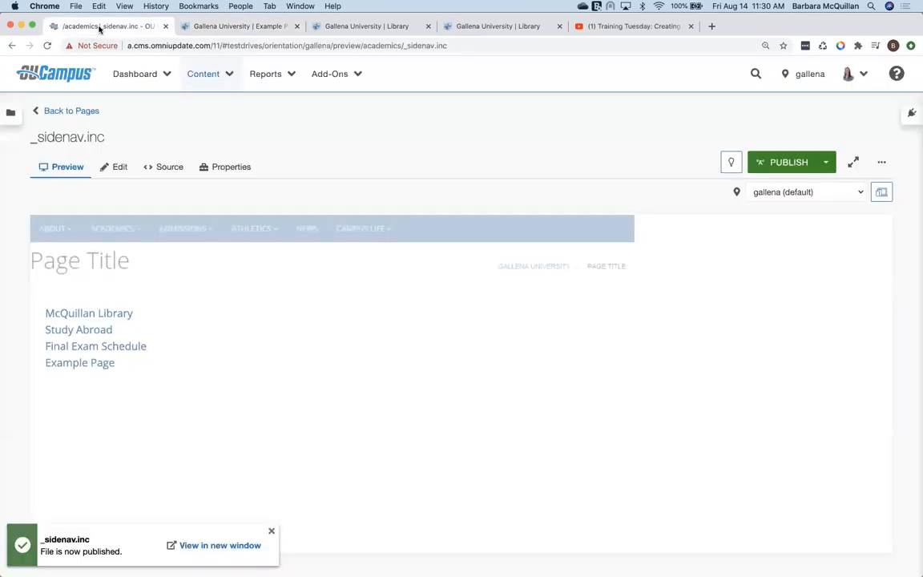
click(72, 111)
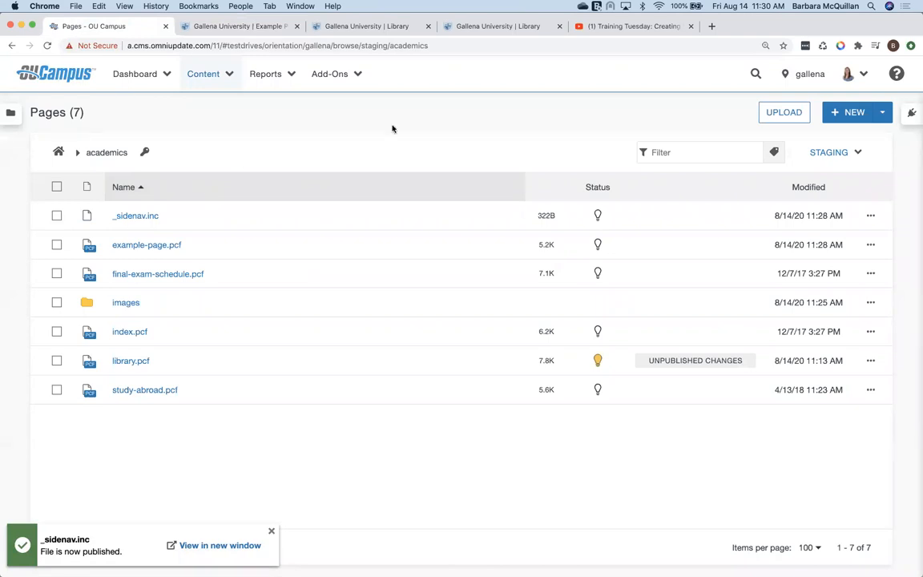
click(834, 118)
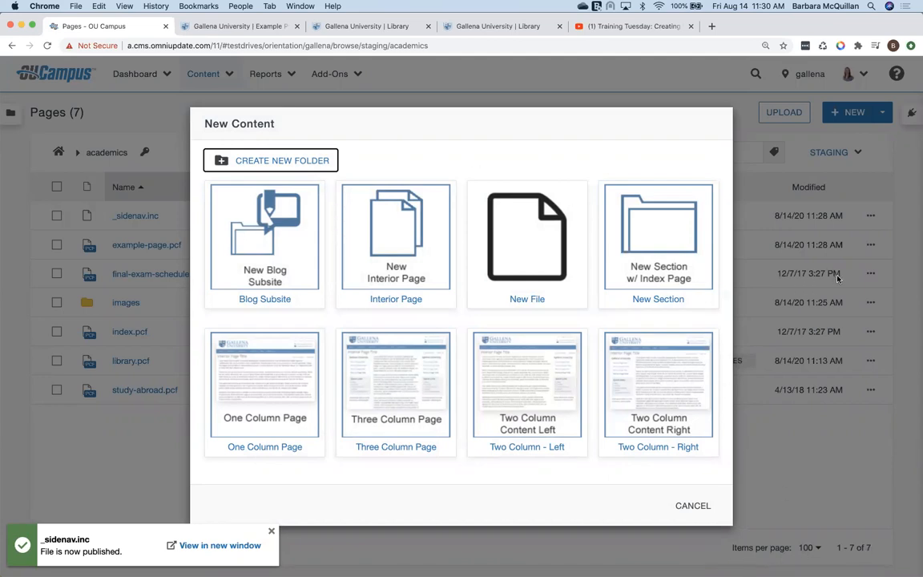
click(686, 509)
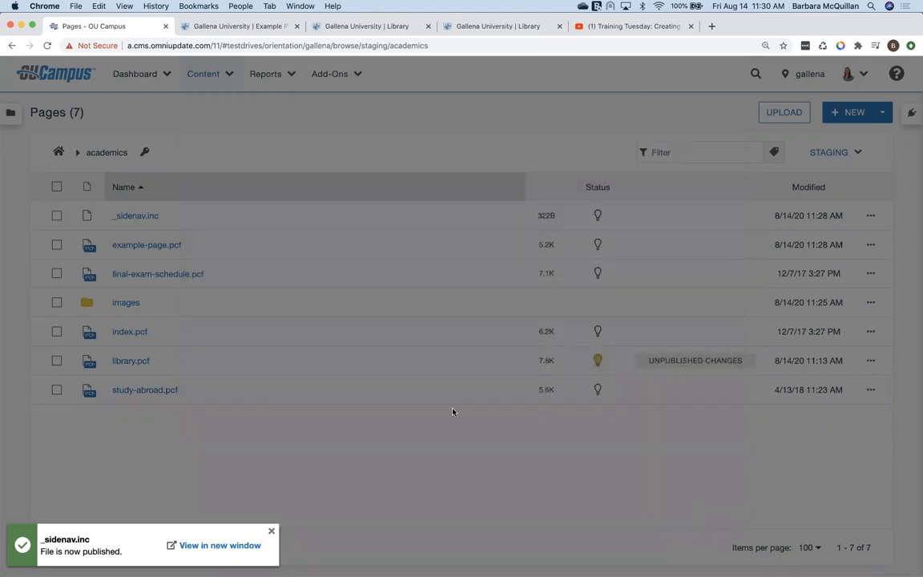
Step: Delete the Study Abroad link from the academics _sidenav.inc and save the file
click(130, 217)
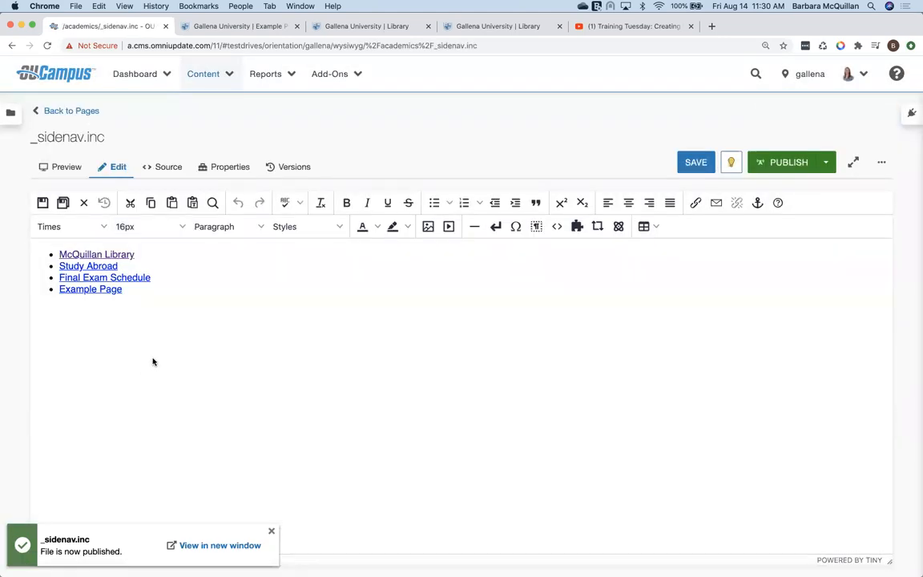
click(134, 268)
key(BackSpace)
key(BackSpace)
key(BackSpace)
key(BackSpace)
key(BackSpace)
key(BackSpace)
key(BackSpace)
key(BackSpace)
key(BackSpace)
key(BackSpace)
key(BackSpace)
key(BackSpace)
key(BackSpace)
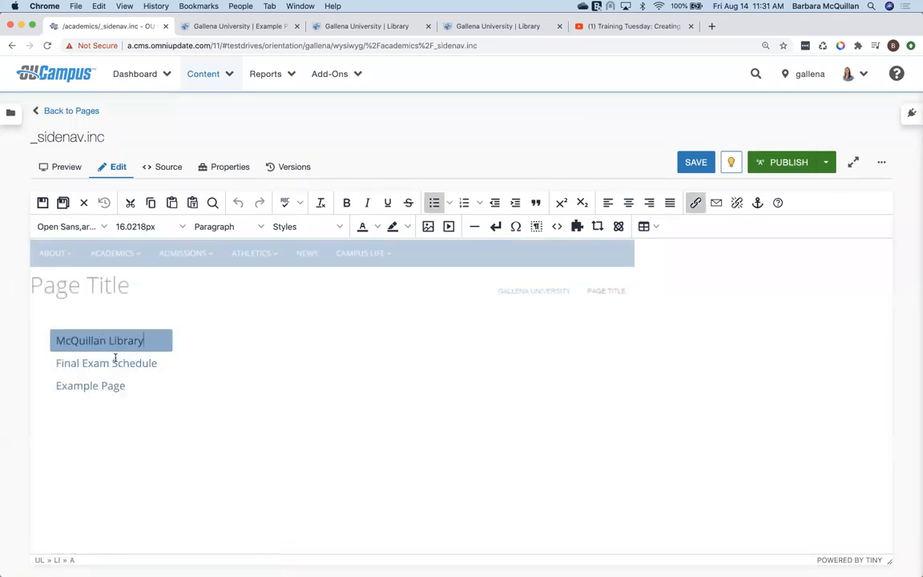
drag(127, 340, 144, 395)
click(144, 396)
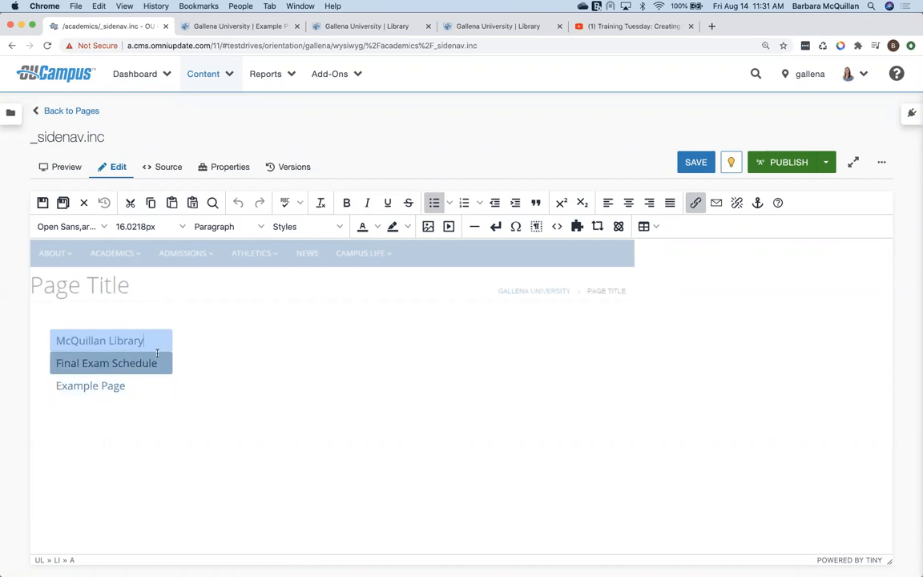
click(42, 203)
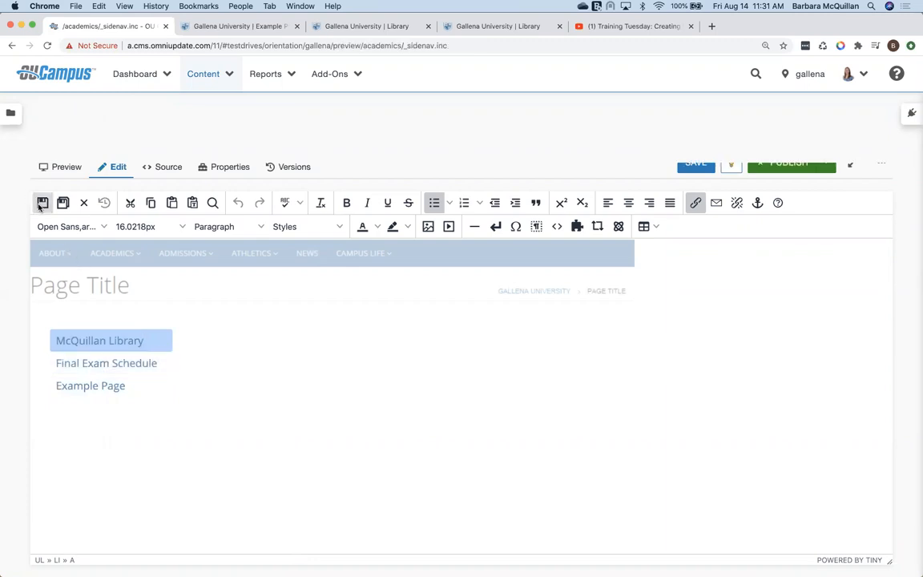
Step: Publish _sidenav.inc with the version description "removed study abroad"
click(784, 163)
click(497, 383)
text(removed study abroad)
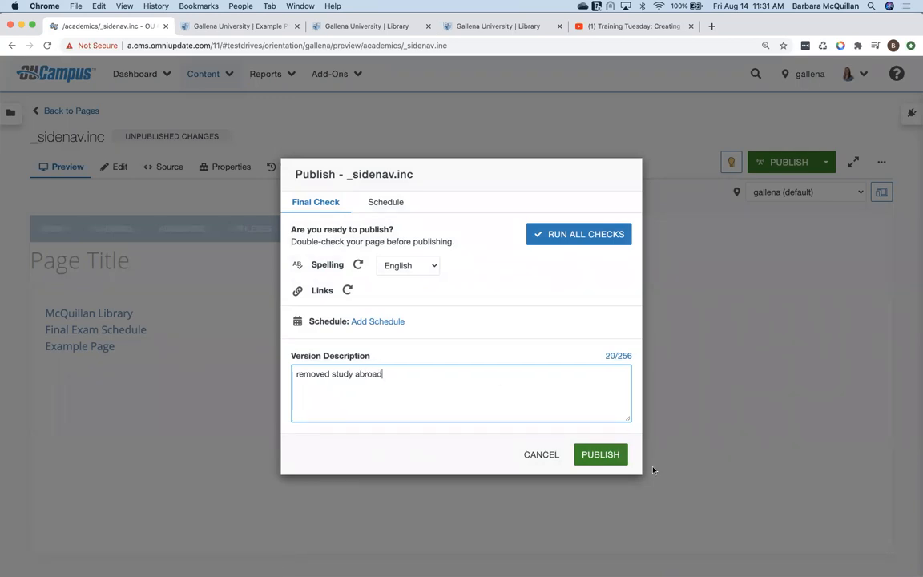
click(597, 456)
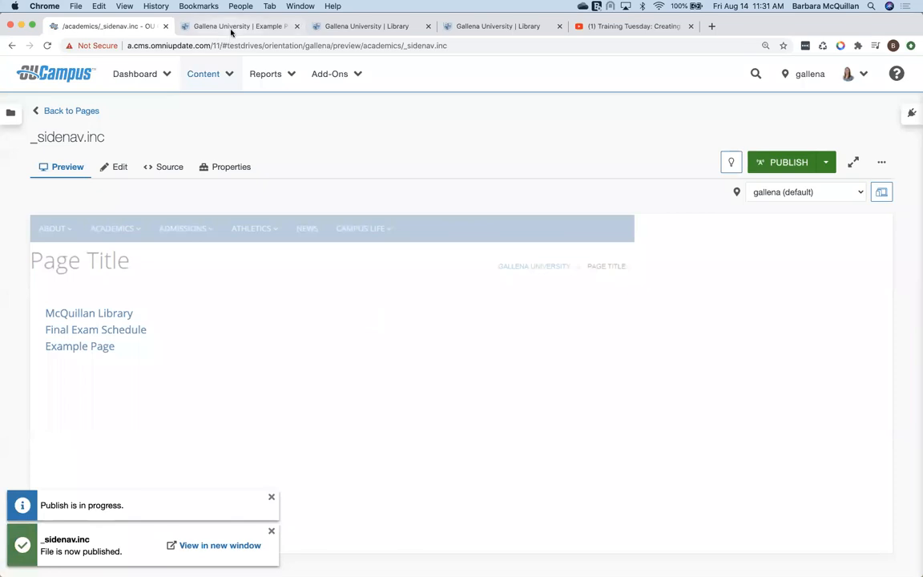
Step: Check the removal of Study Abroad on the reloaded live Example Page and go back to the academics files in OU Campus
click(231, 29)
click(47, 46)
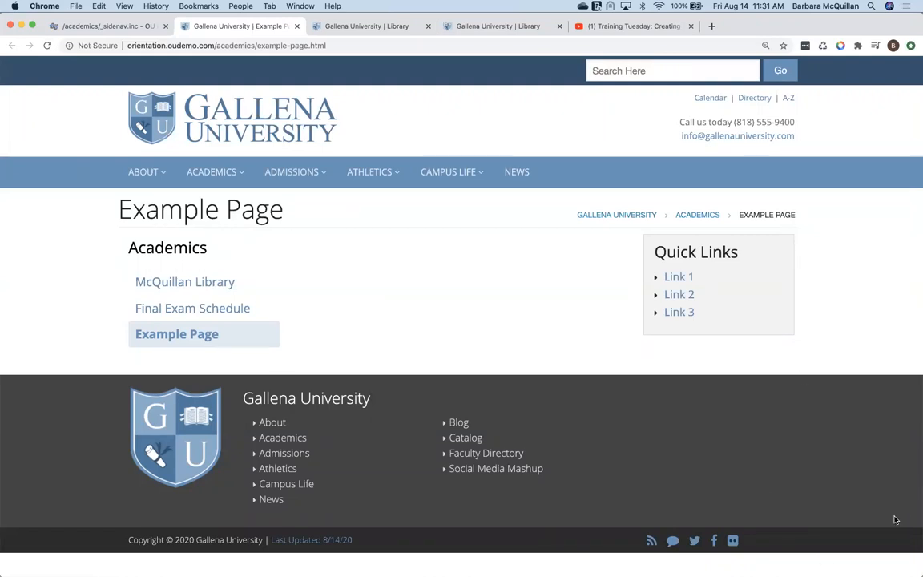
click(81, 32)
click(57, 110)
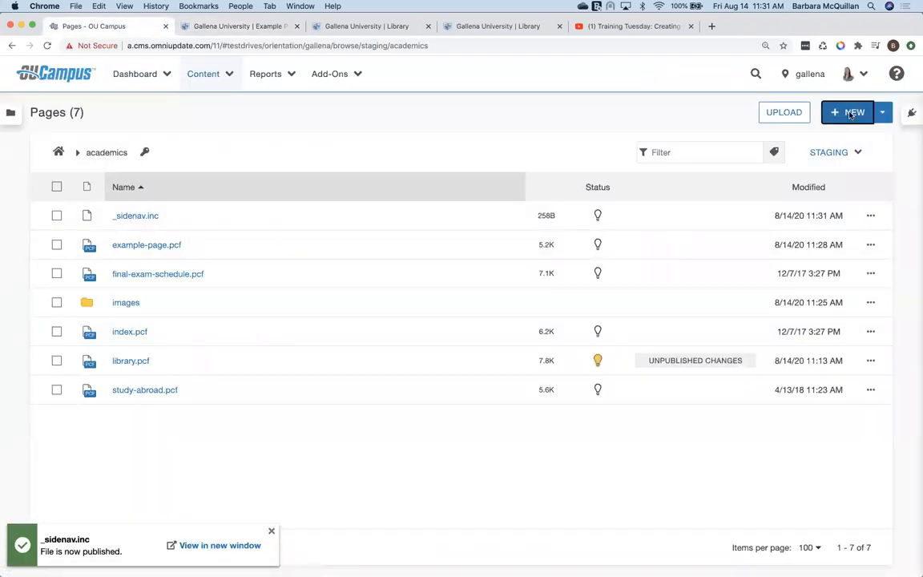
Step: Review the New Content templates and the actions available for _sidenav.inc without creating or changing anything
click(851, 115)
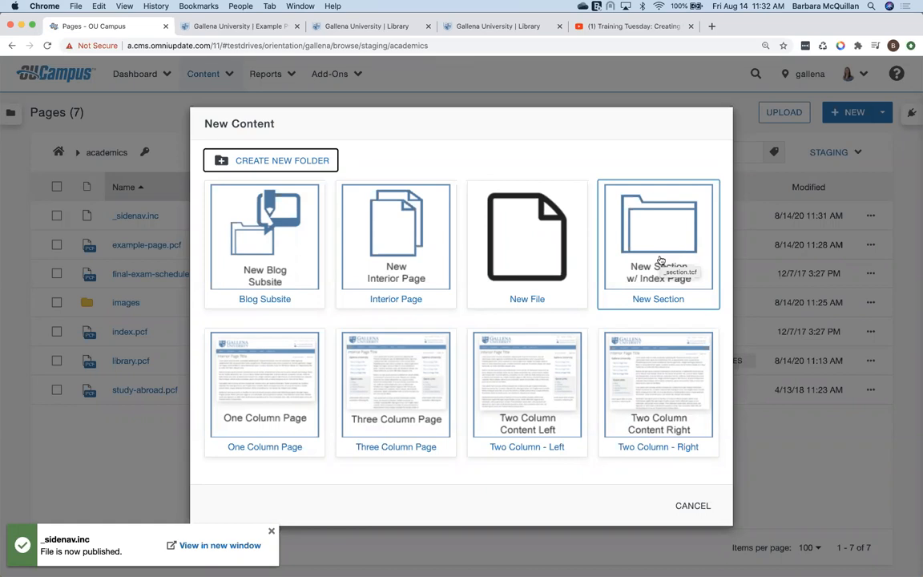
click(686, 511)
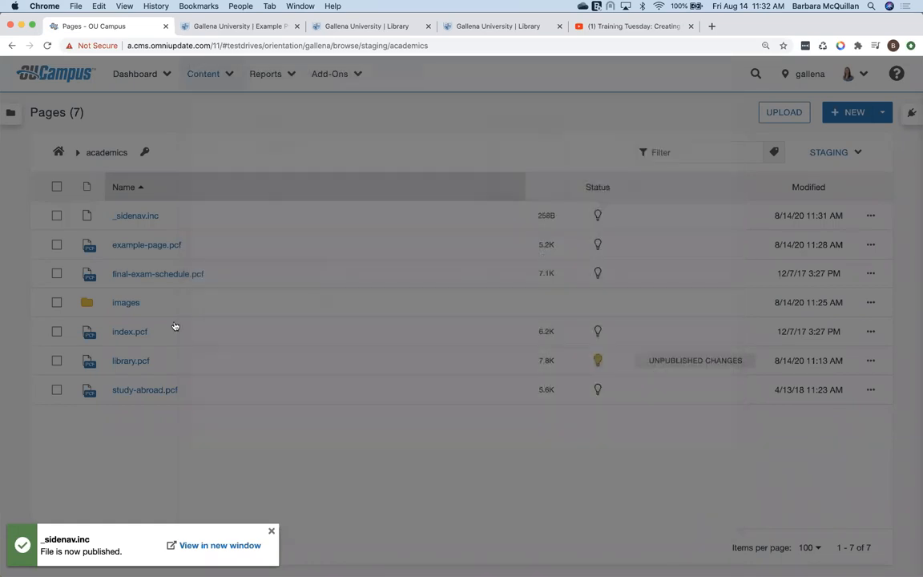
click(56, 218)
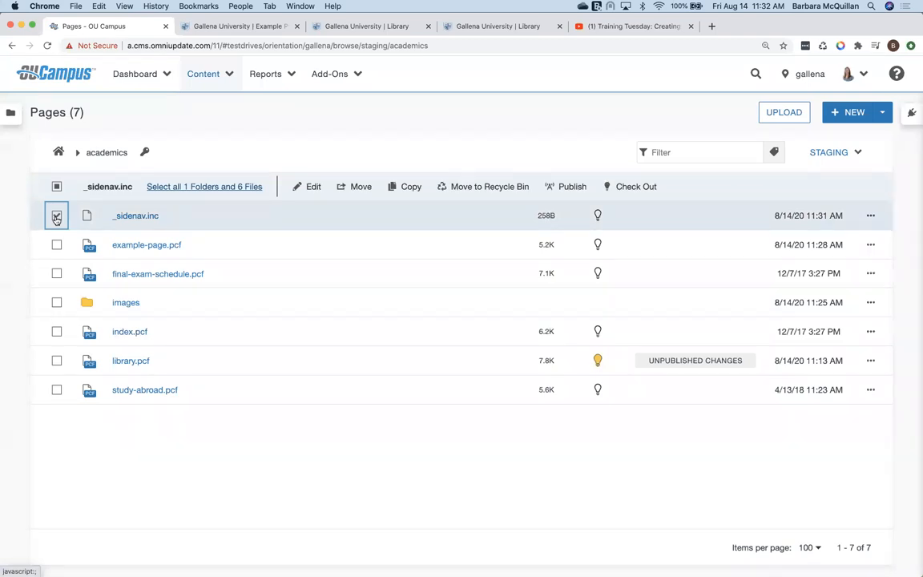
click(56, 217)
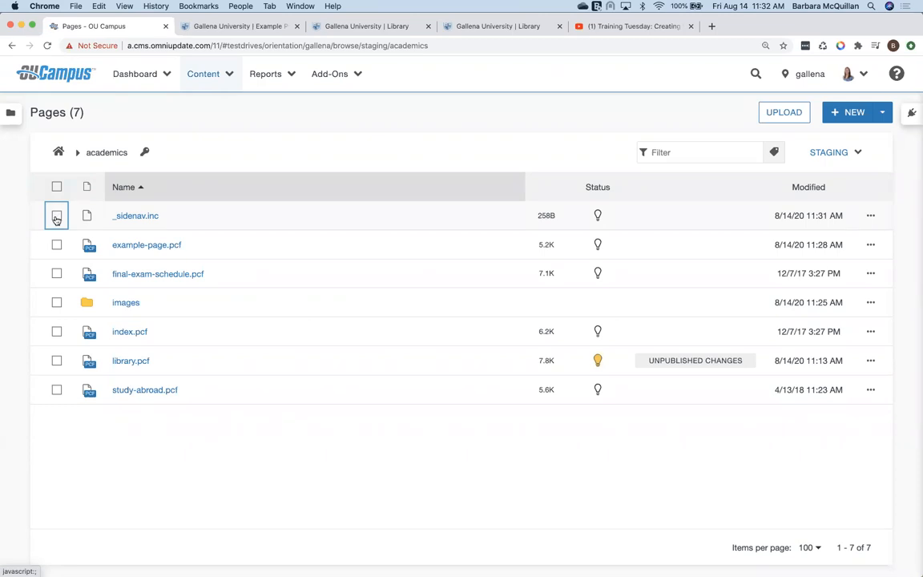
Step: Create a New Section in academics with directory name new-section and page title New Section Landing Page, keeping Add Navigation Item set to Yes
click(846, 115)
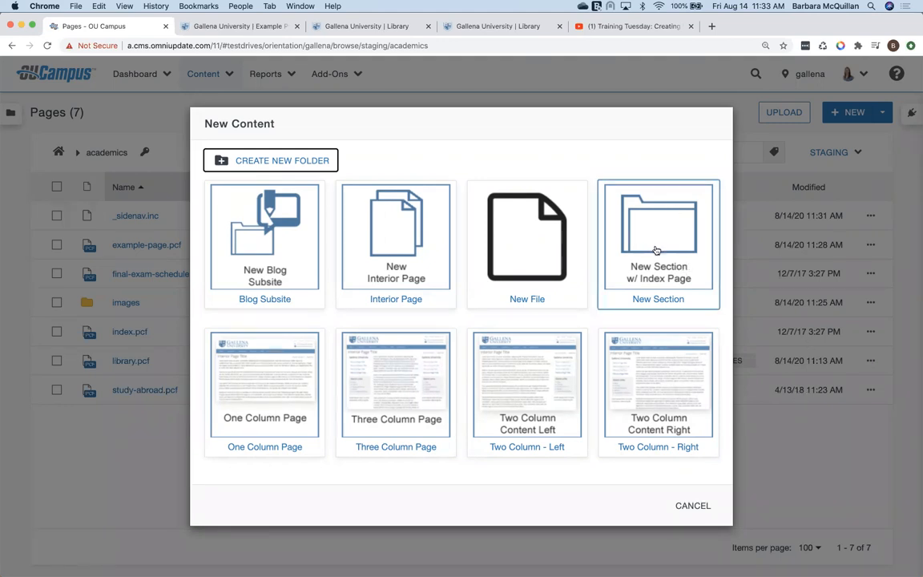
click(656, 251)
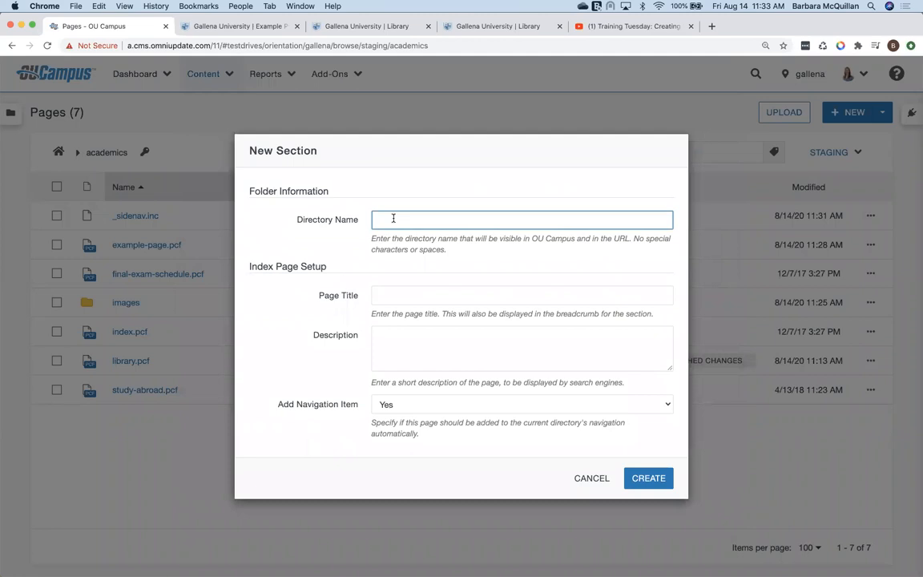
text(ha)
key(BackSpace)
key(BackSpace)
drag(372, 239, 461, 248)
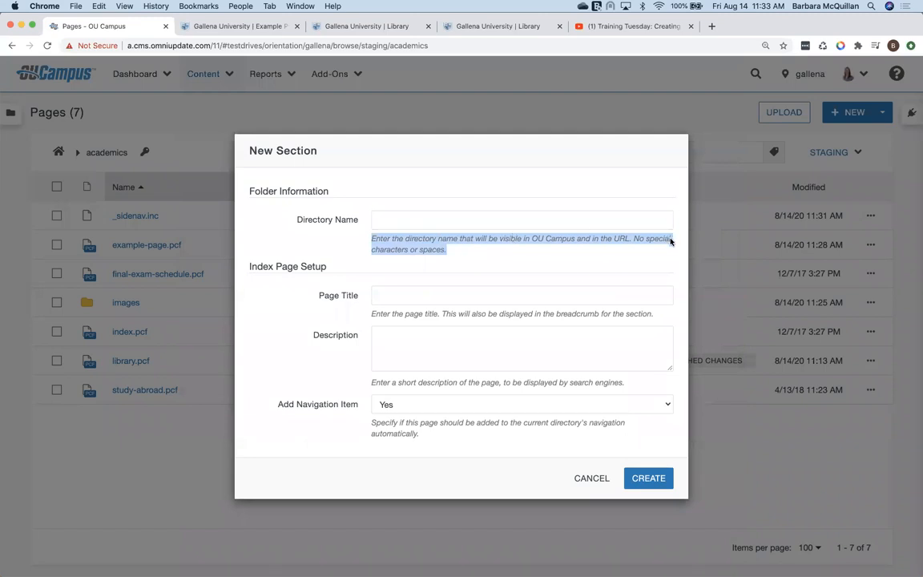
click(430, 214)
text(new-section)
click(414, 297)
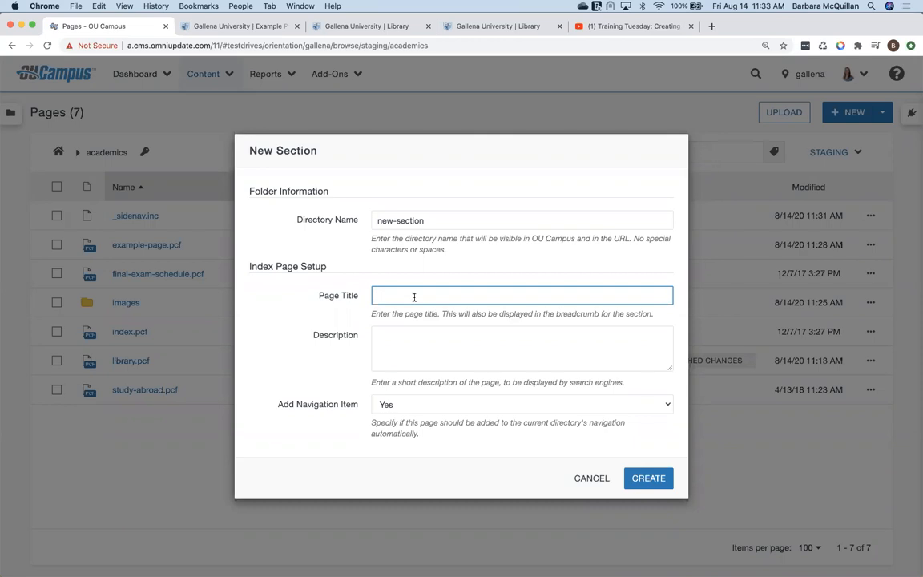
text(New Section Landing Page)
click(661, 481)
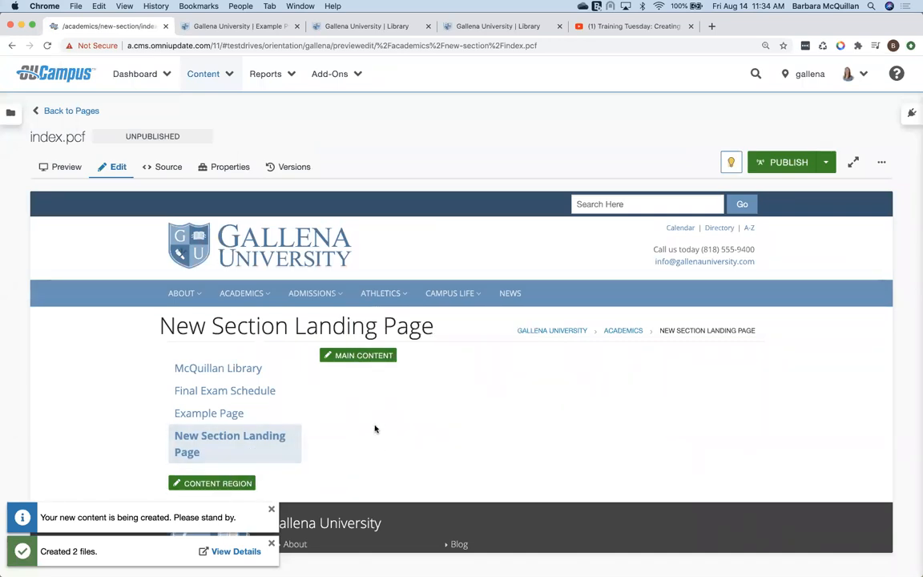
Step: Examine the files created in new-section and the actions available for that folder and _sidenav.inc in academics
click(53, 111)
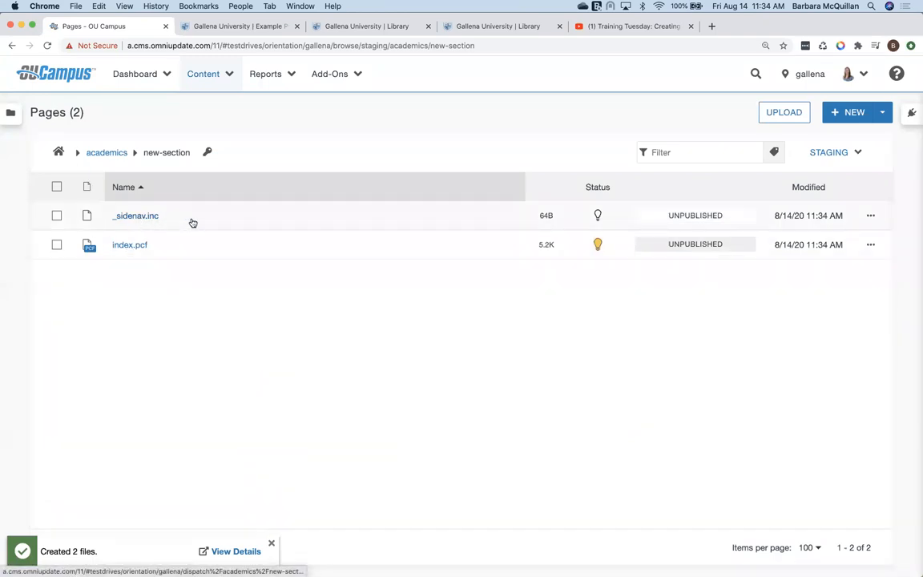
click(108, 154)
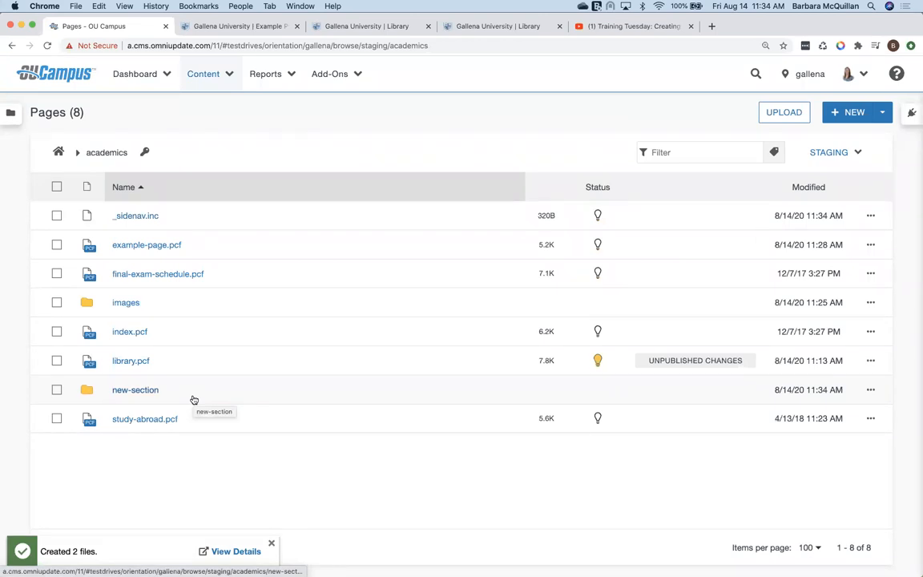
click(57, 390)
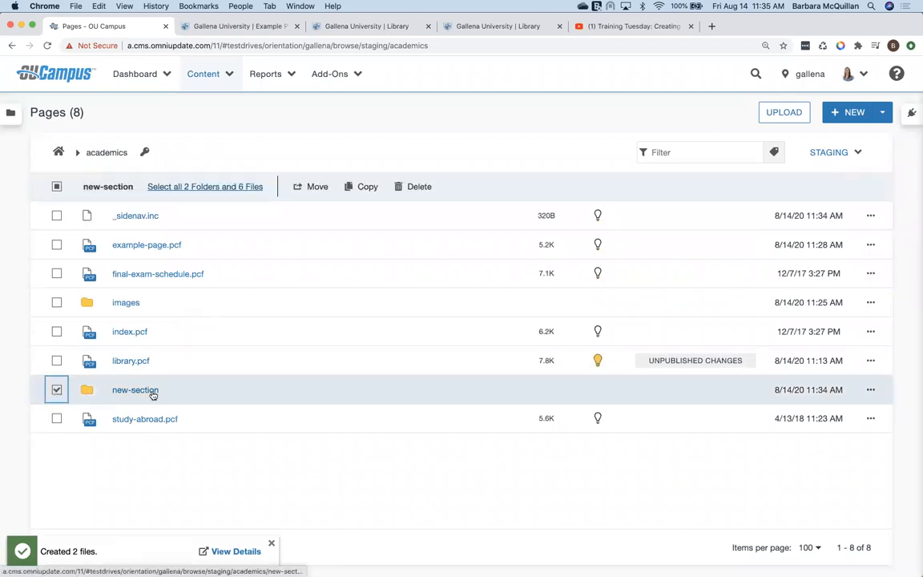
click(56, 217)
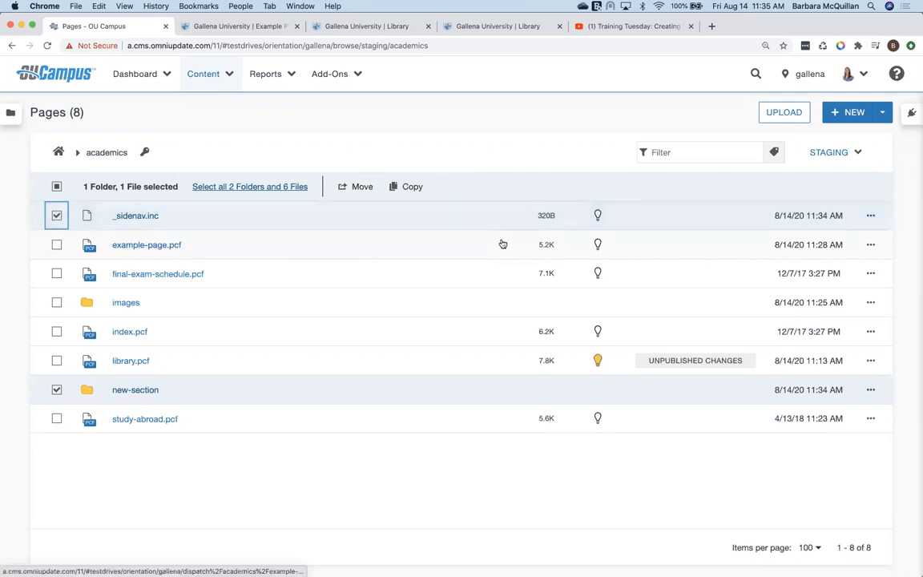
click(56, 216)
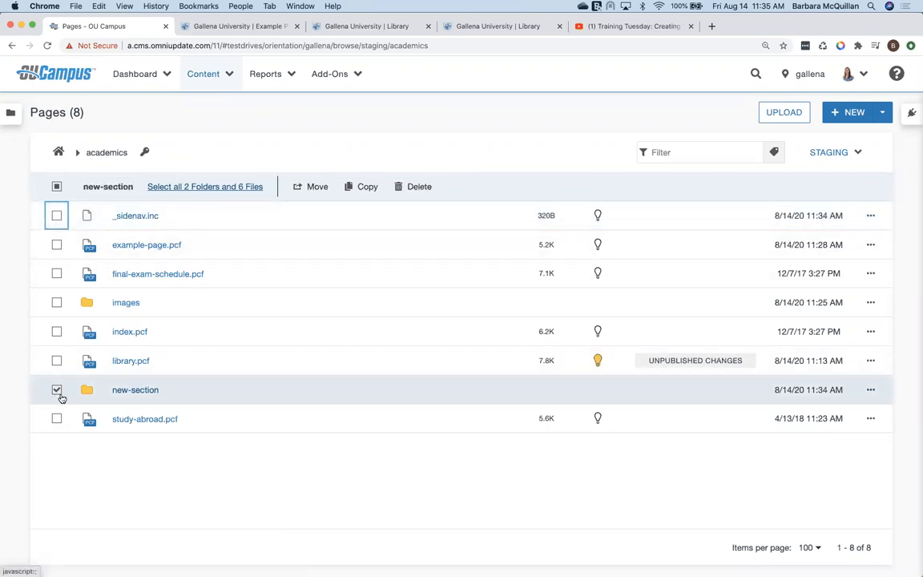
click(56, 389)
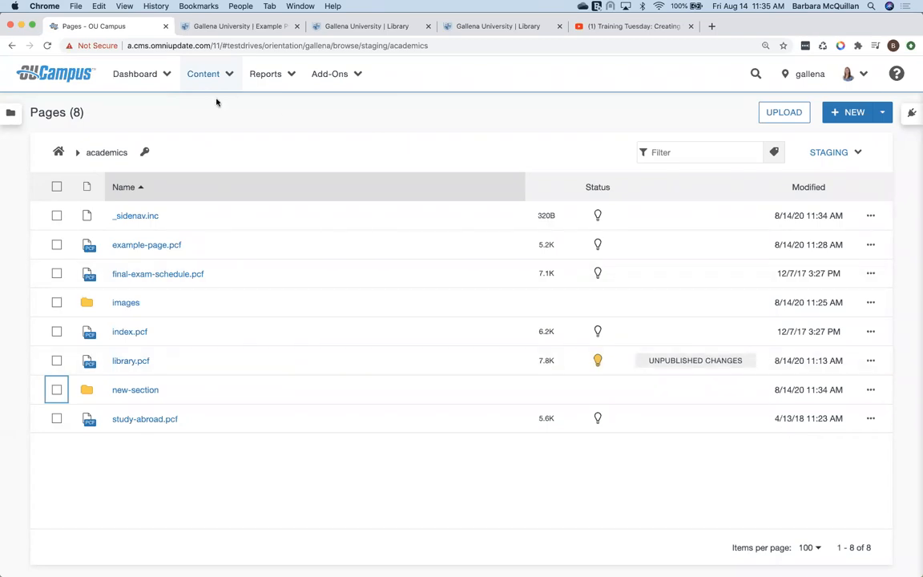
Step: Open the site's Assets list and look through the available assets
click(205, 79)
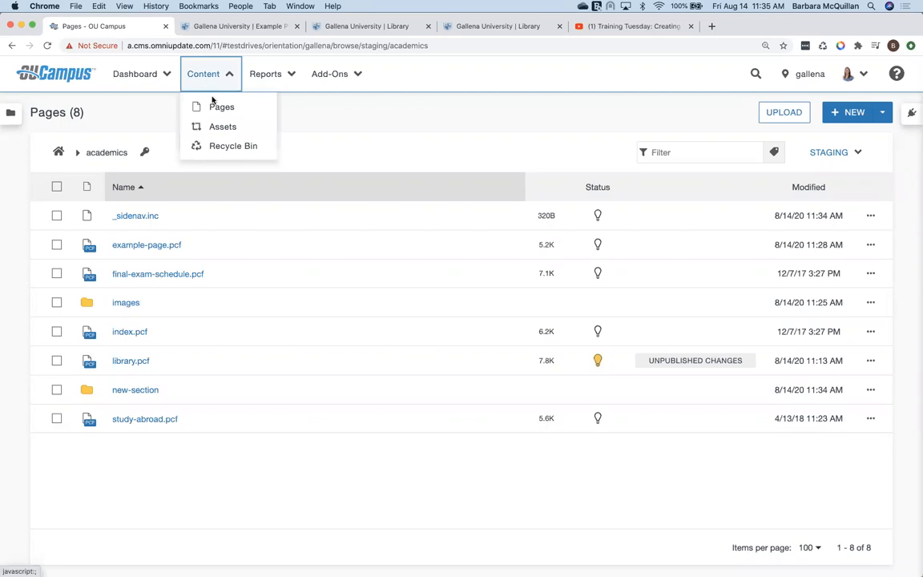
click(258, 133)
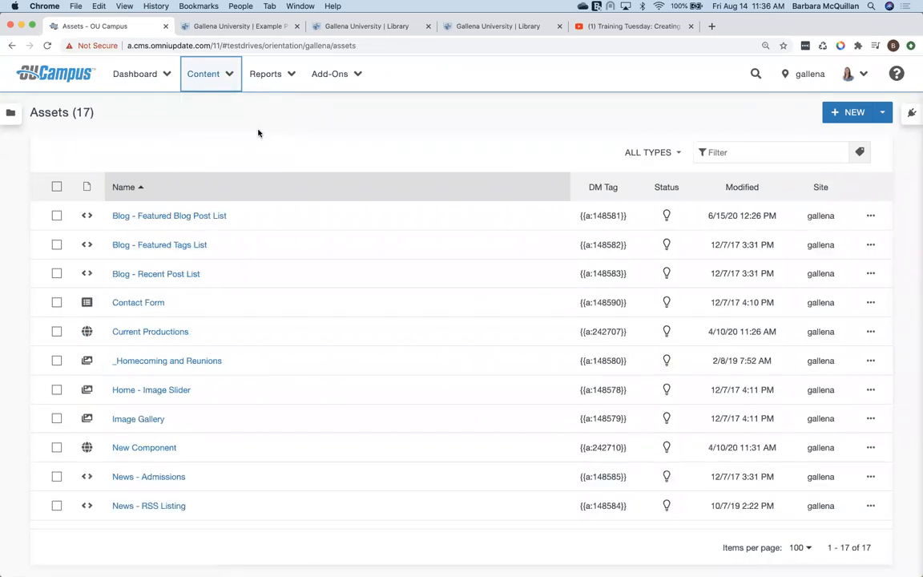
scroll(266, 311, down, 5)
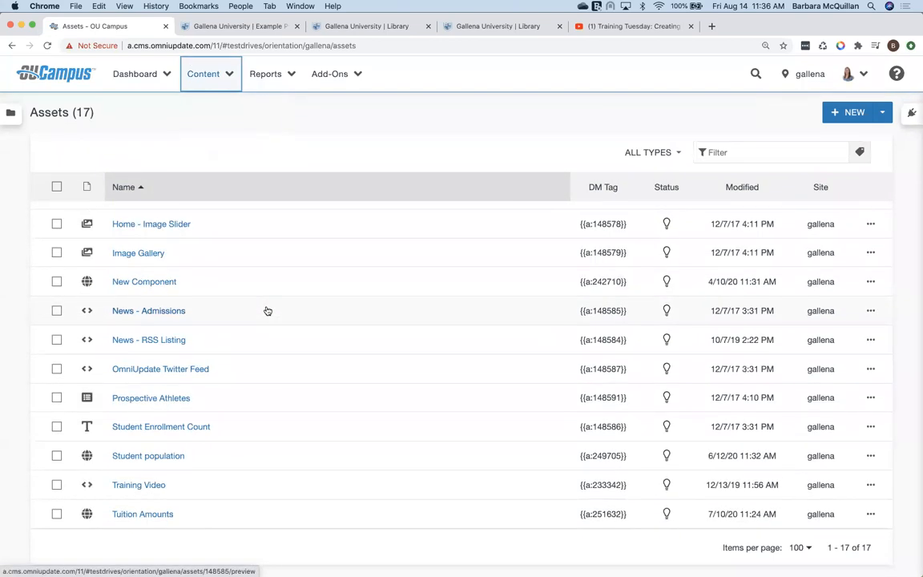
scroll(267, 311, up, 4)
scroll(267, 311, down, 5)
scroll(266, 311, up, 5)
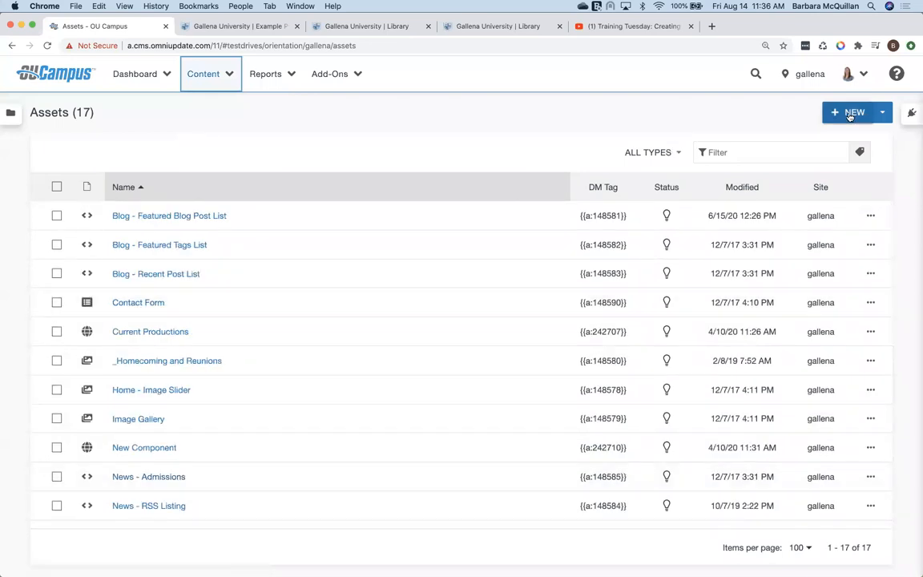
Step: Start a new Web Content asset, naming it with the author's first name plus "Web Content" and describing it as "For training purposes only"
click(851, 115)
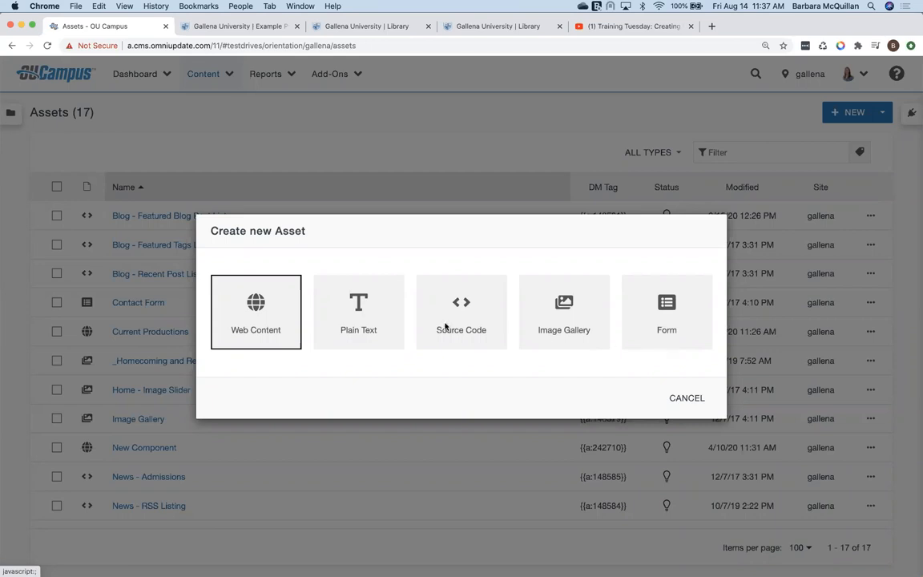
click(244, 341)
click(362, 186)
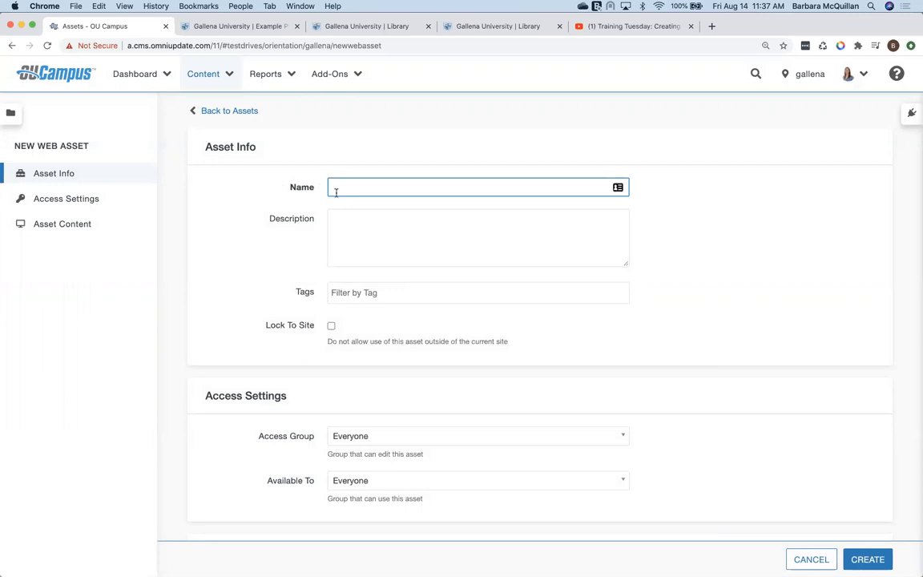
text(Barbara's Web Content)
click(361, 251)
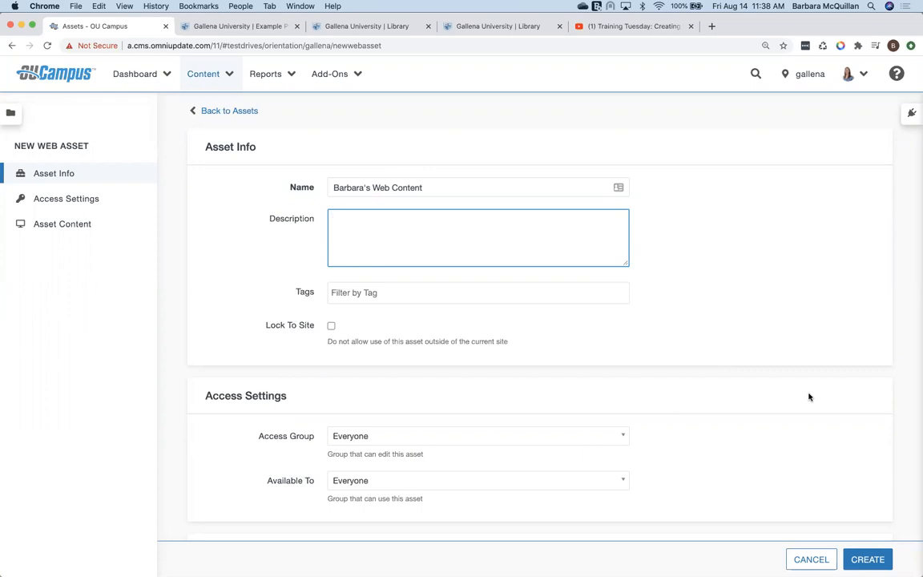
text(For training purposes only)
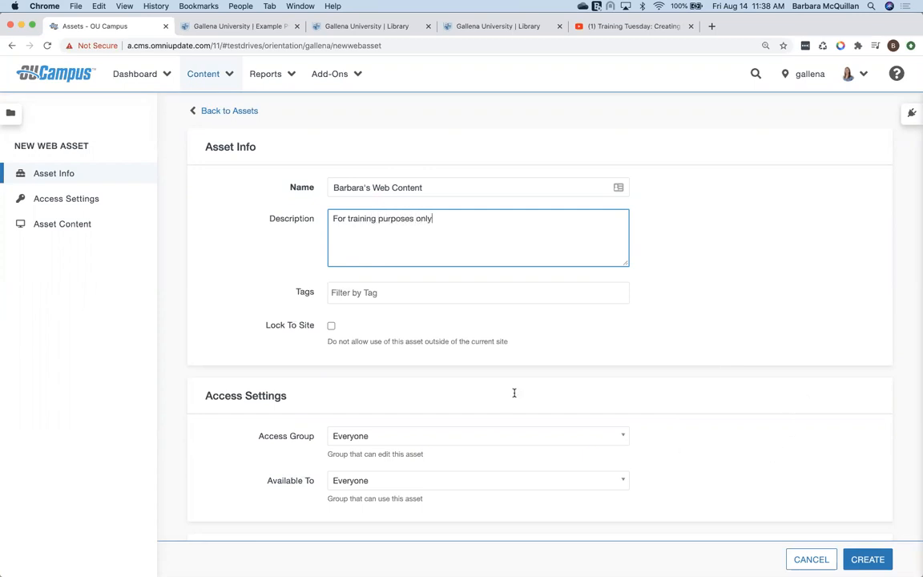
Step: Tag the new asset with training and enable Lock To Site, keeping Access Group and Available To at Everyone
click(348, 298)
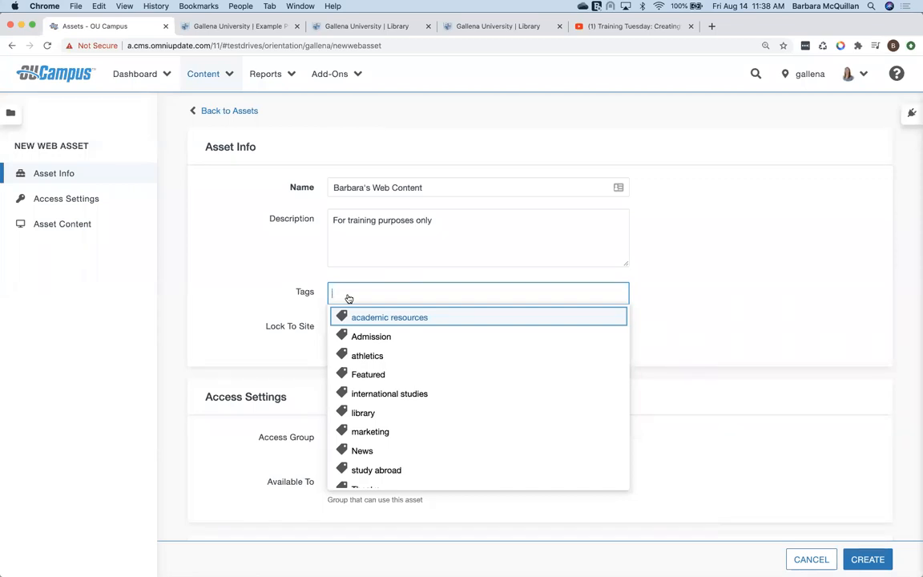
text(training)
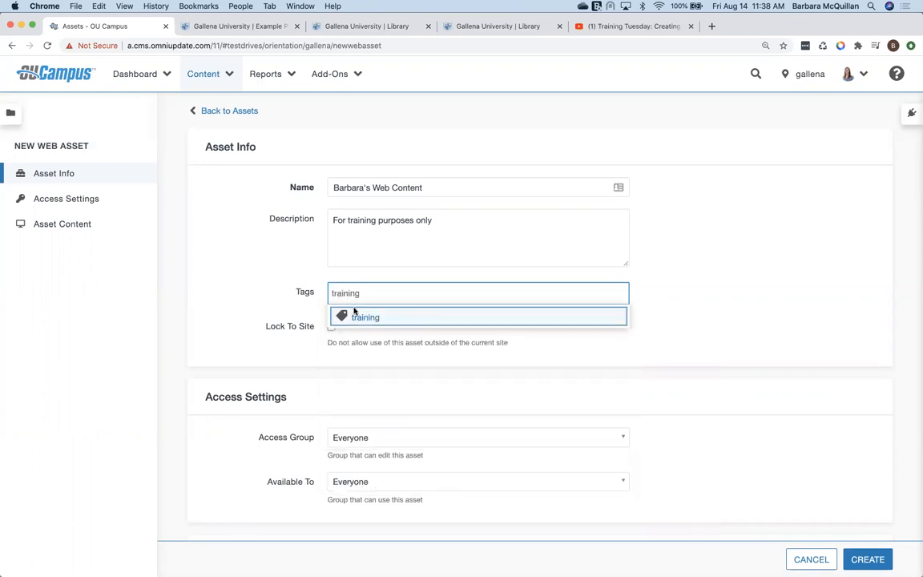
click(361, 318)
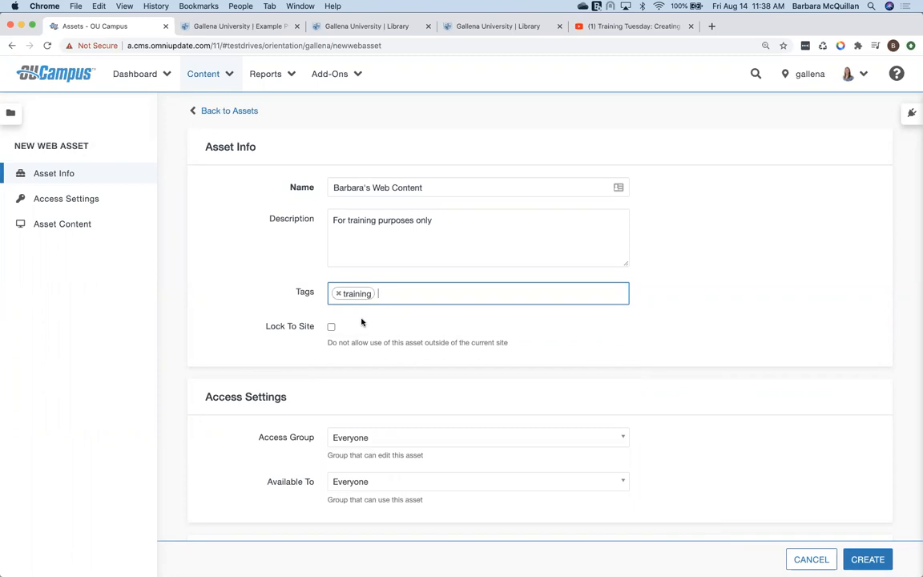
drag(265, 326, 313, 329)
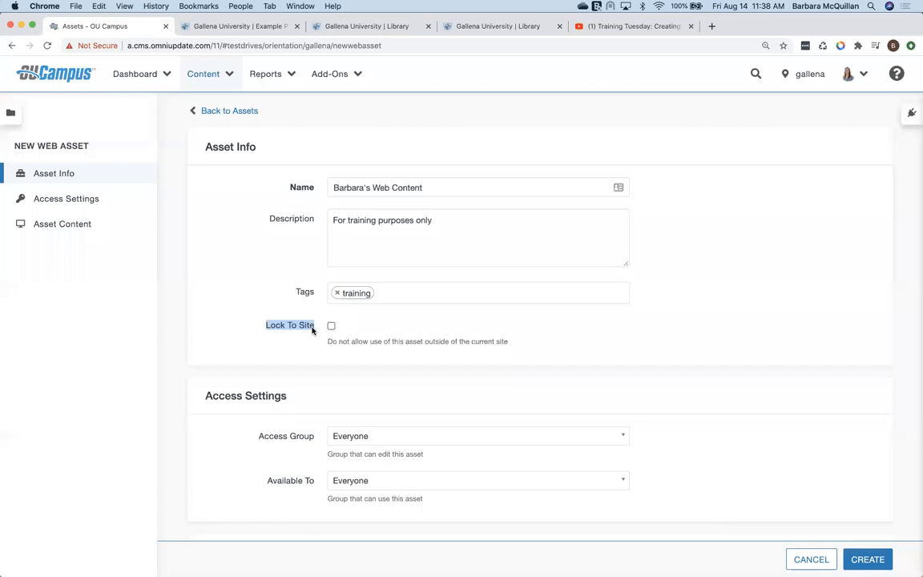
click(330, 327)
click(356, 374)
scroll(356, 373, down, 5)
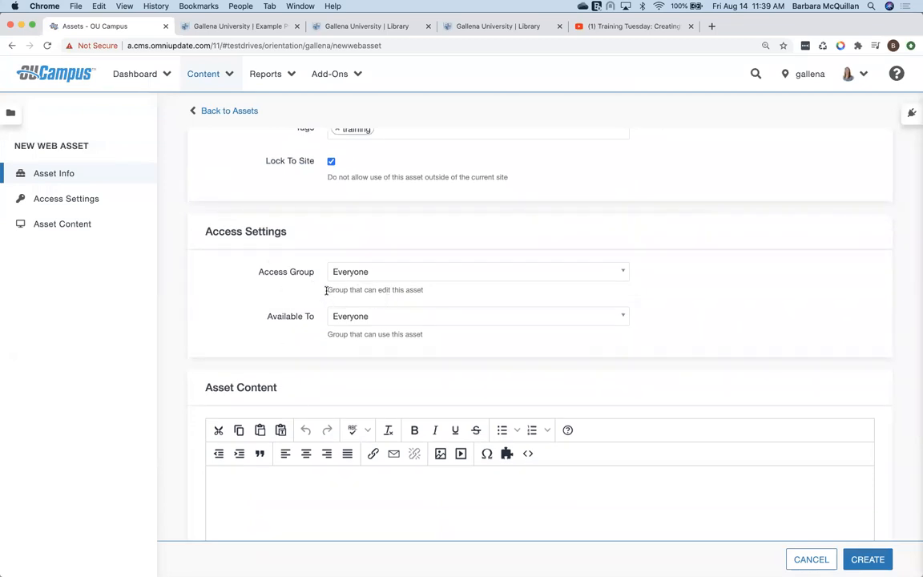
drag(327, 290, 426, 291)
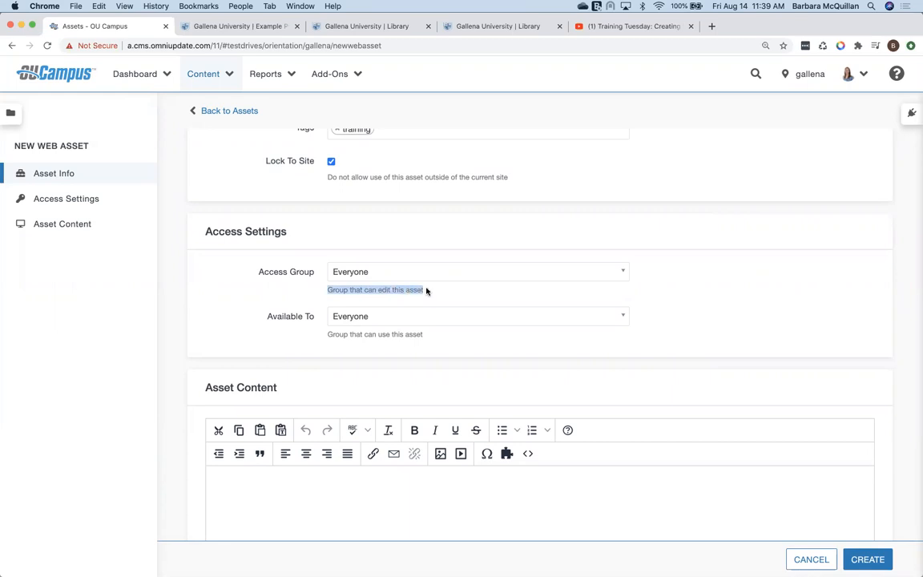
drag(327, 334, 431, 341)
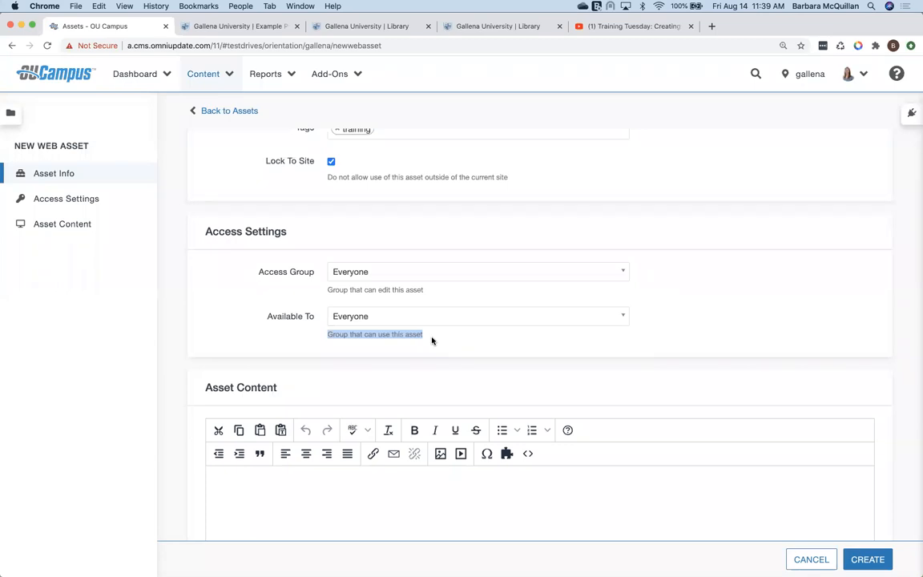
Step: Write one sentence in the Asset Content saying this is the content the author, given by first name, added to the Web Content asset
scroll(431, 340, down, 4)
click(290, 387)
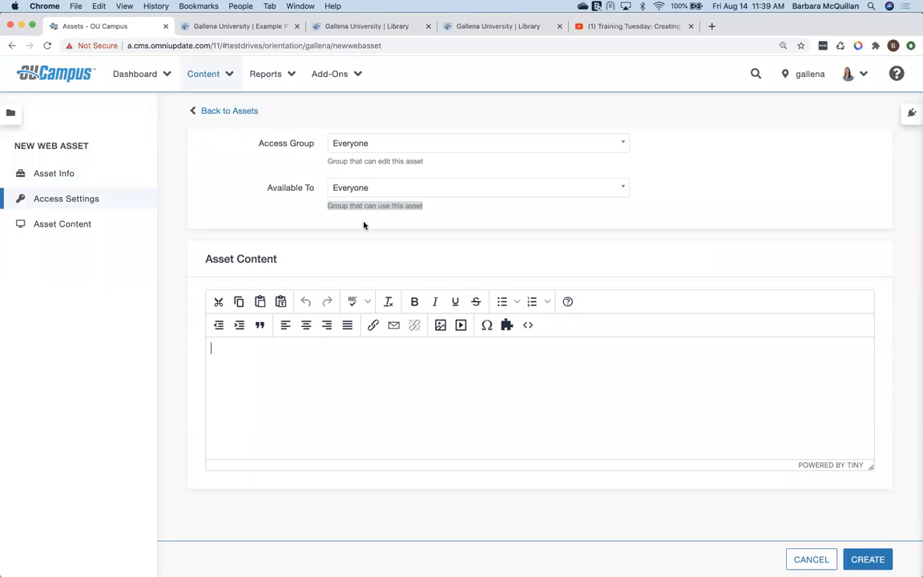
click(222, 375)
text(This is the content that Barbara Ad)
key(BackSpace)
text(ded to t)
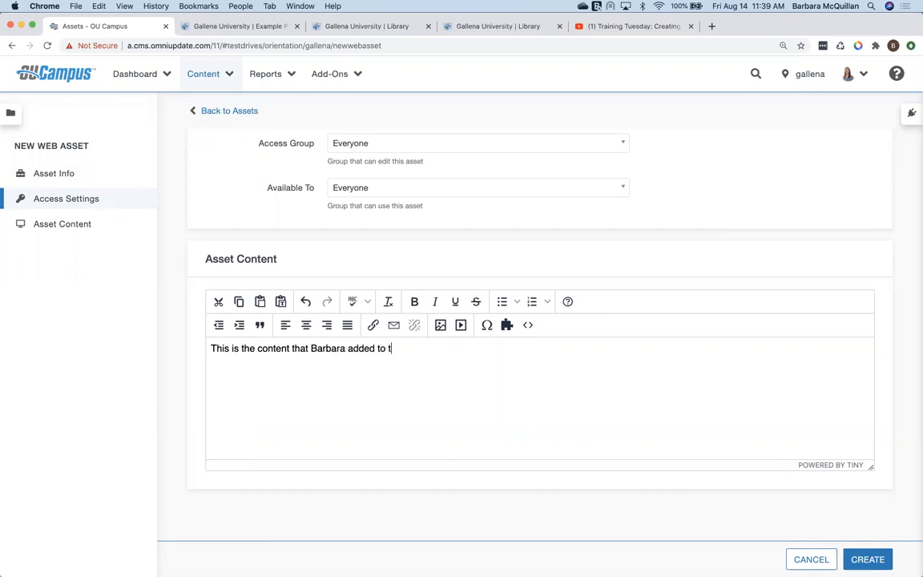
text(he Web Content asset.)
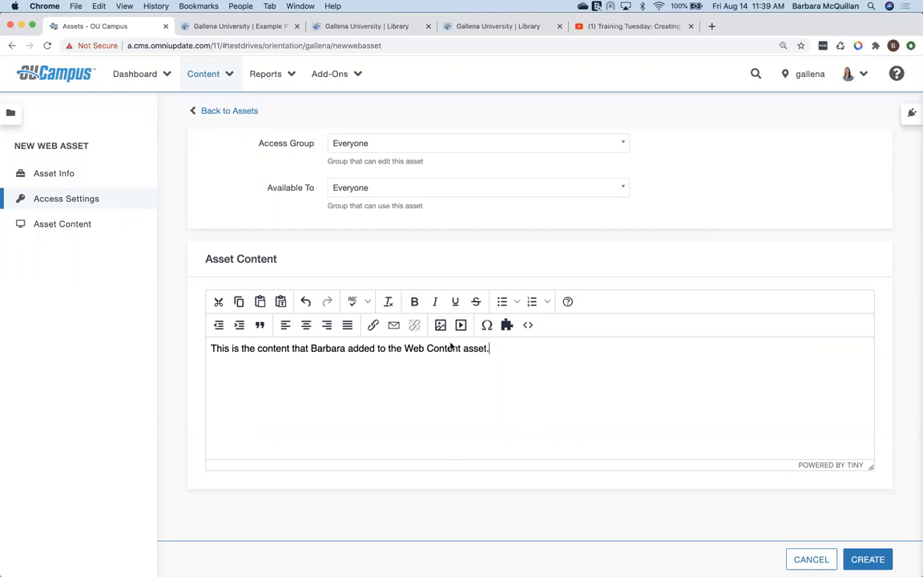
Step: Bold the author's name and underline "Web" in the asset's sentence, and create the asset
double_click(316, 347)
click(414, 301)
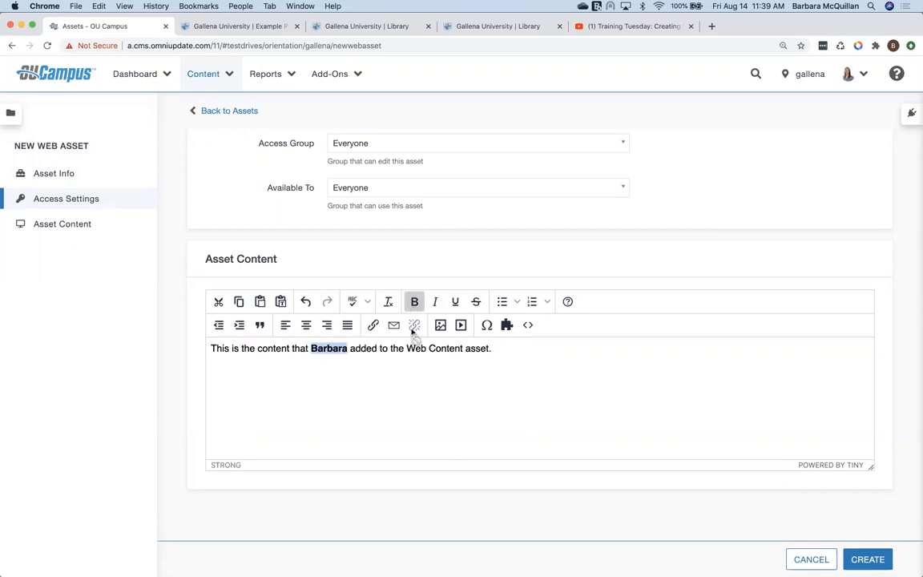
click(415, 347)
double_click(415, 348)
click(454, 302)
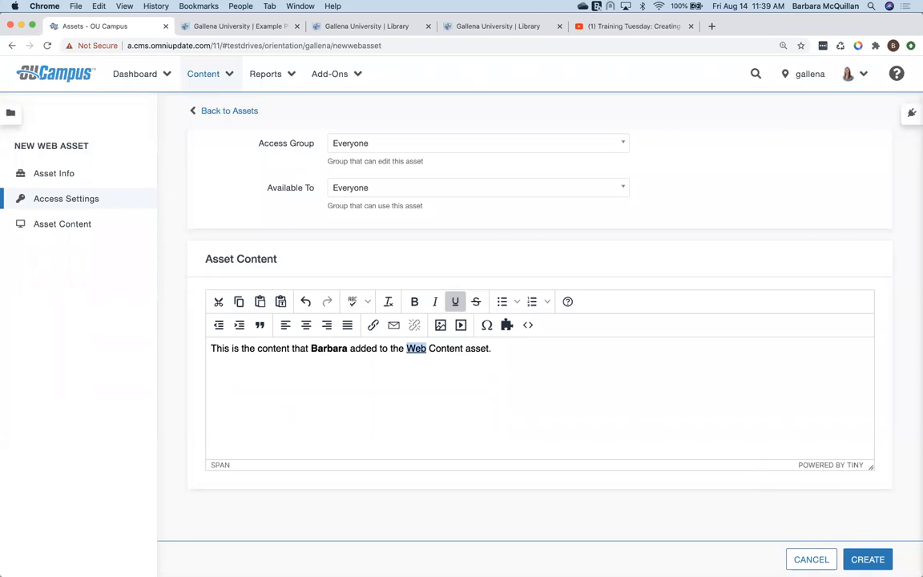
click(868, 559)
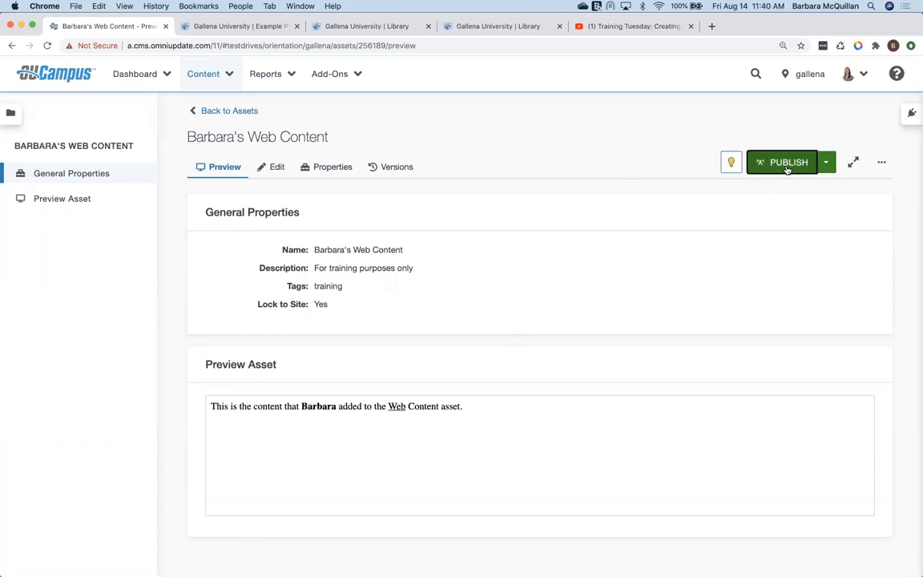
Step: Publish the new web content asset with the version description "created new"
click(788, 164)
click(491, 354)
text(created new)
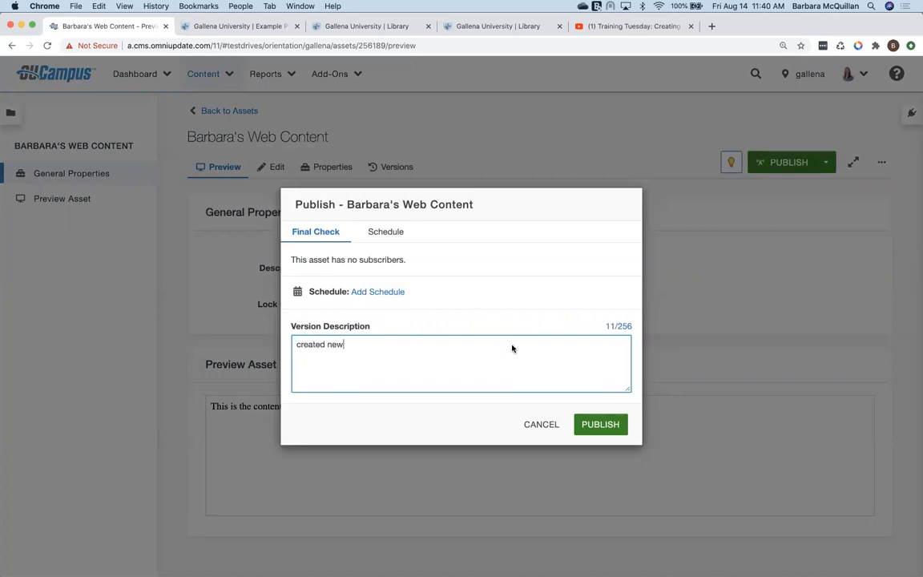
click(602, 425)
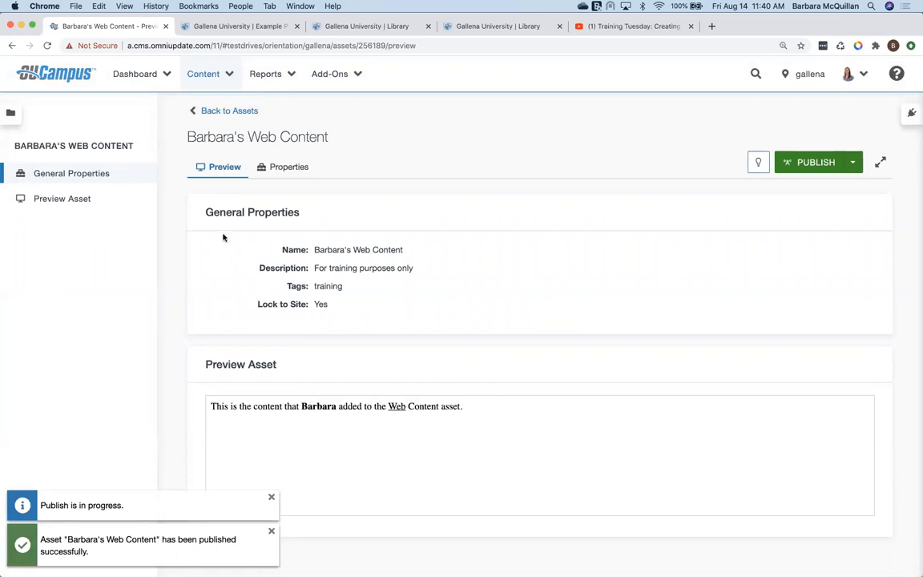
Step: Open example-page.pcf in the academics folder and start editing its main content region
click(202, 76)
click(216, 107)
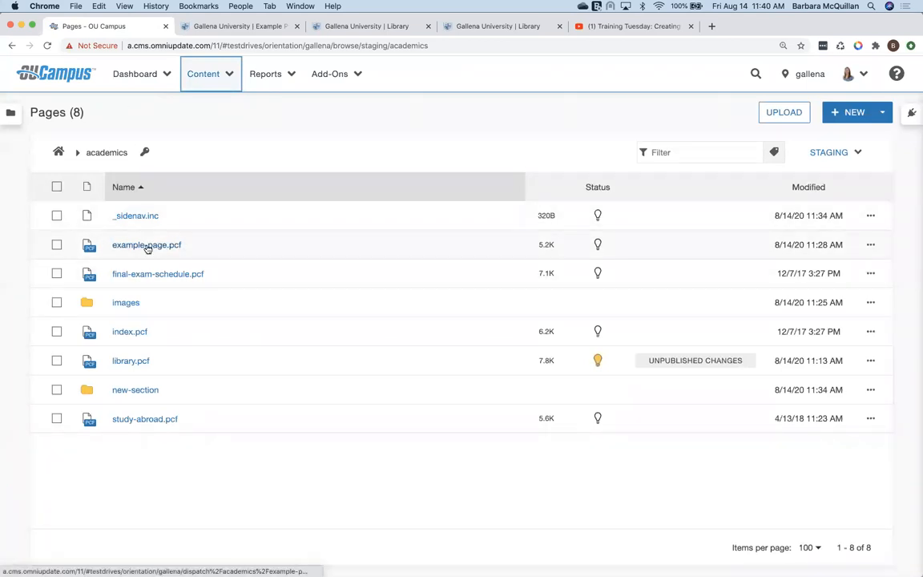
click(147, 246)
click(356, 357)
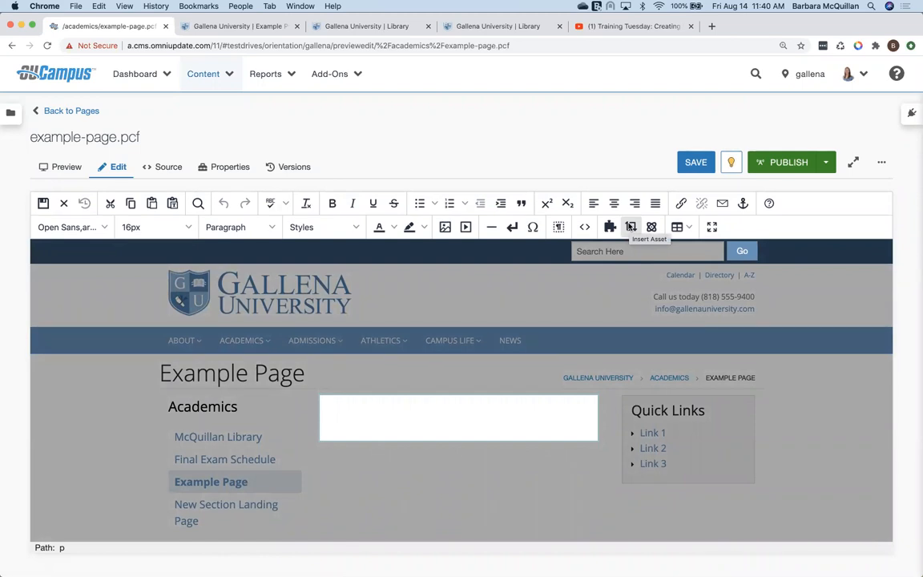
Step: Insert the new web content asset into the main content of Example Page, filtering the assets by the training tag
click(631, 227)
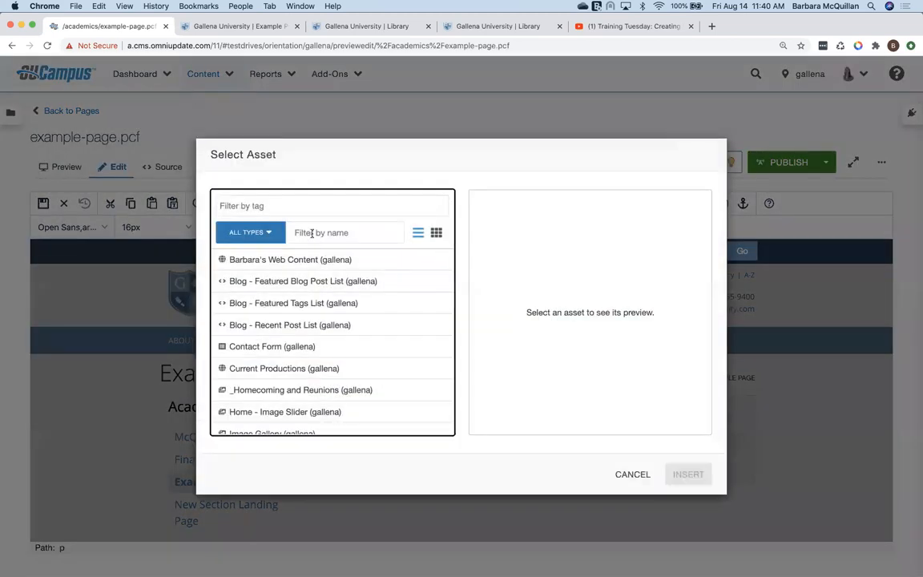
click(309, 208)
text(tri)
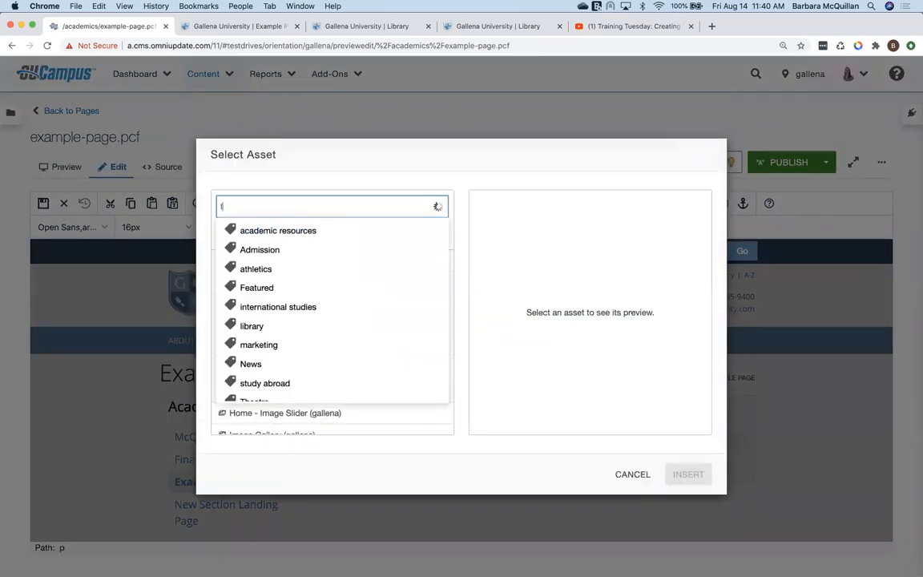
key(BackSpace)
key(BackSpace)
text(ra)
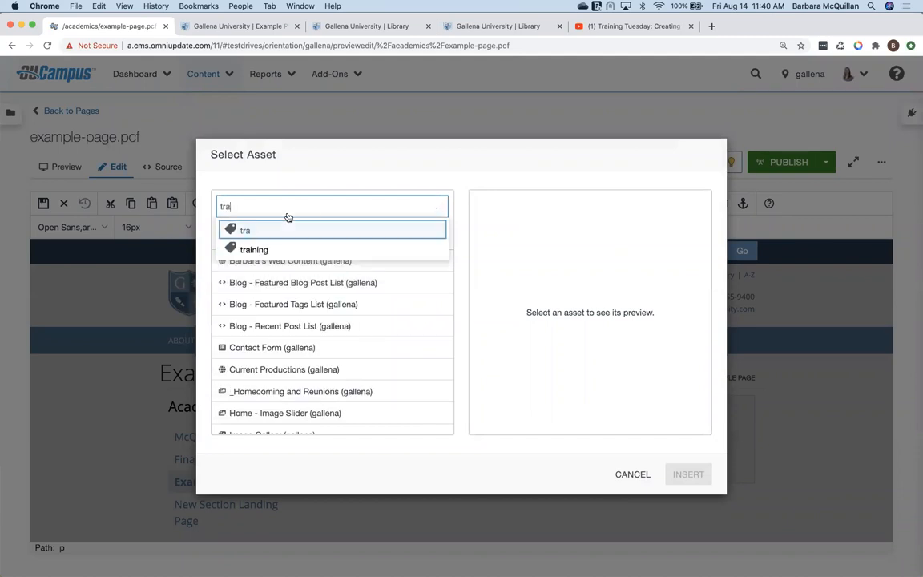
click(253, 251)
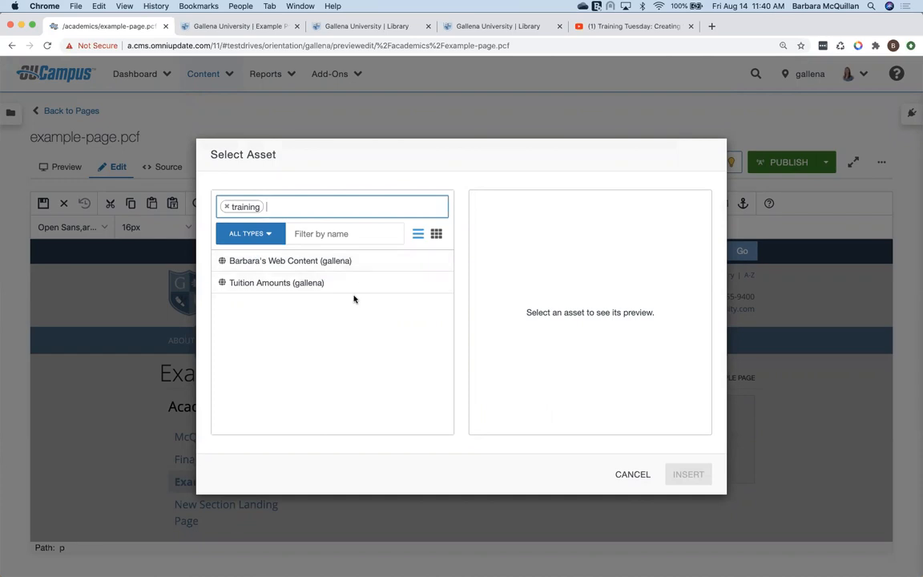
click(340, 261)
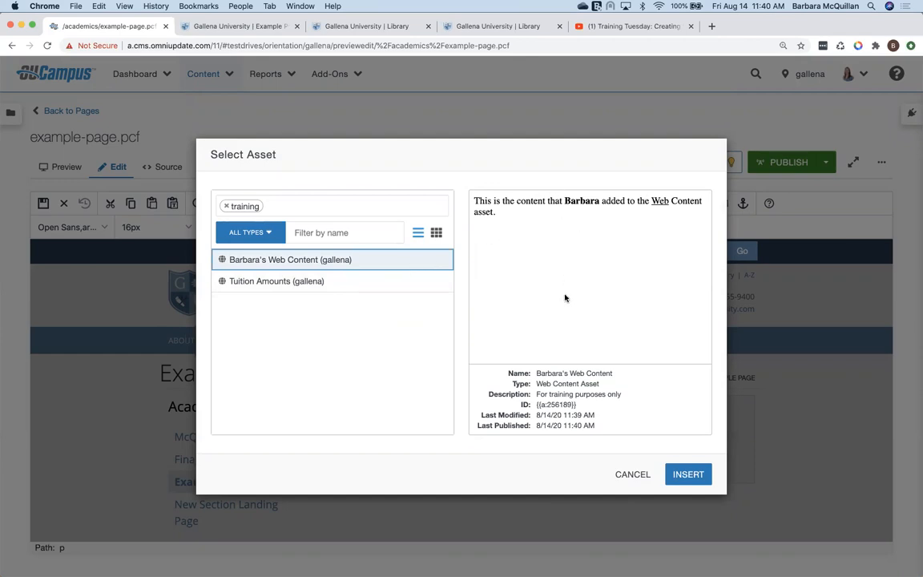
mouse_move(624, 397)
mouse_down()
mouse_move(540, 395)
mouse_move(627, 396)
mouse_up()
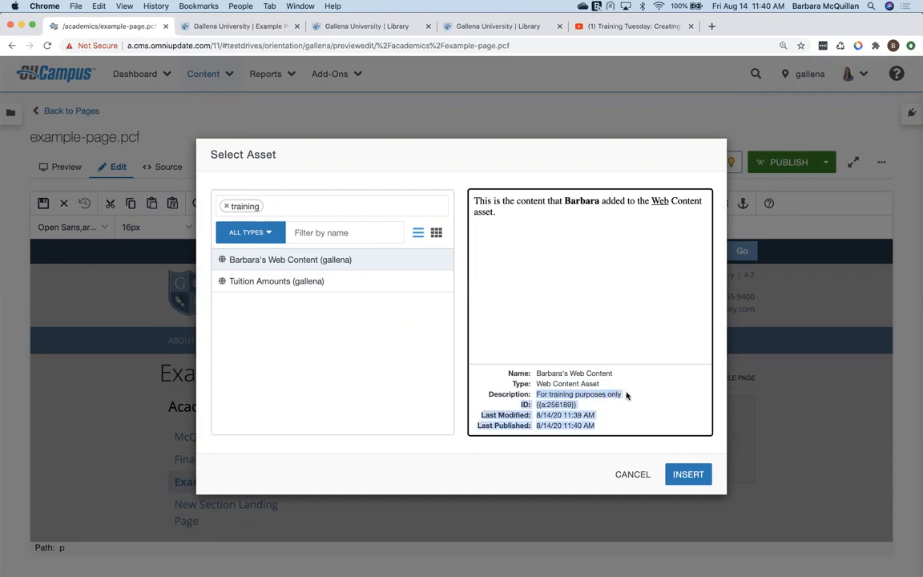
click(694, 476)
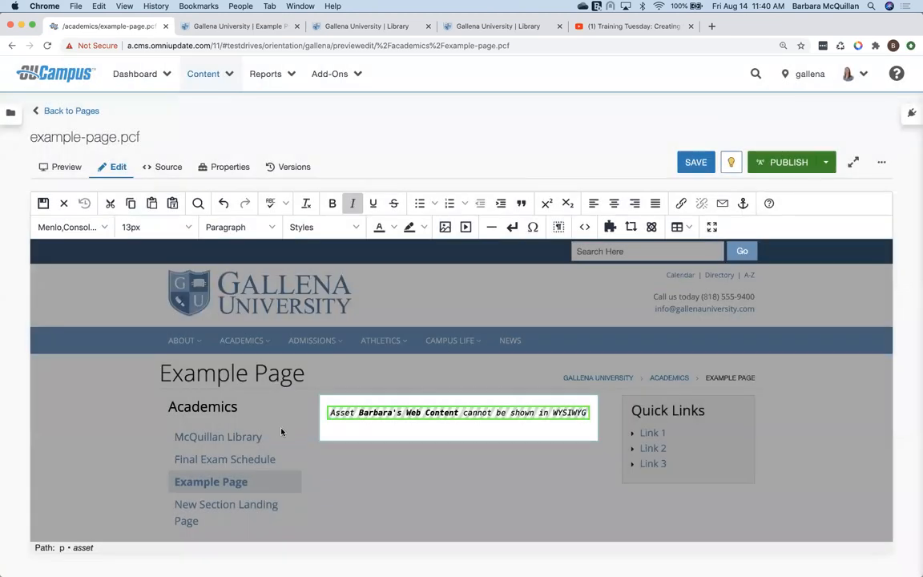
Step: Save example-page.pcf and preview the page with the inserted asset
click(44, 205)
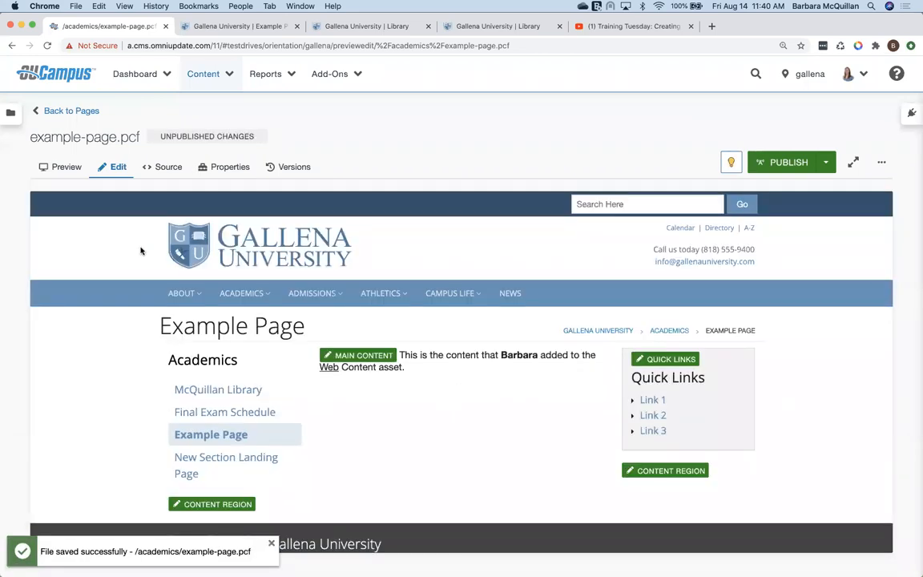
mouse_move(311, 293)
click(66, 167)
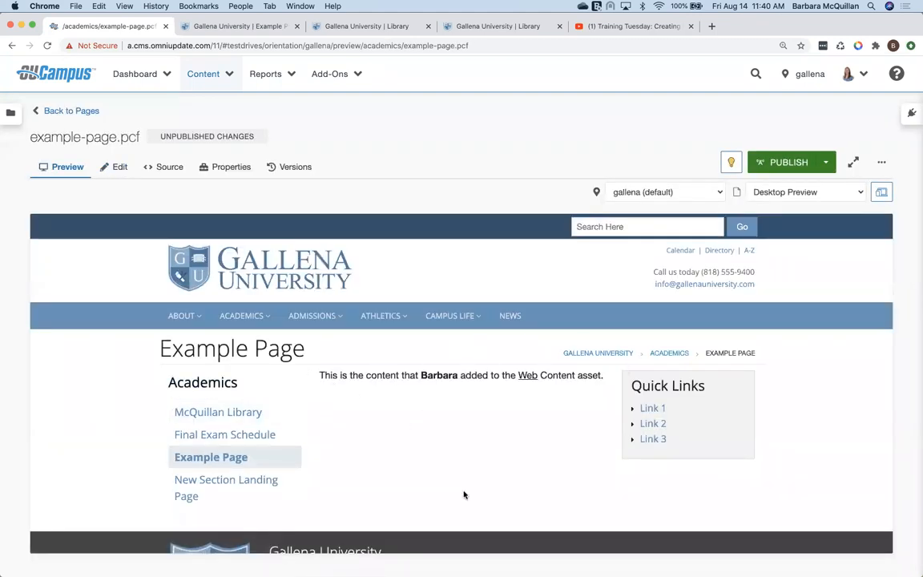
scroll(464, 494, down, 1)
scroll(464, 494, up, 1)
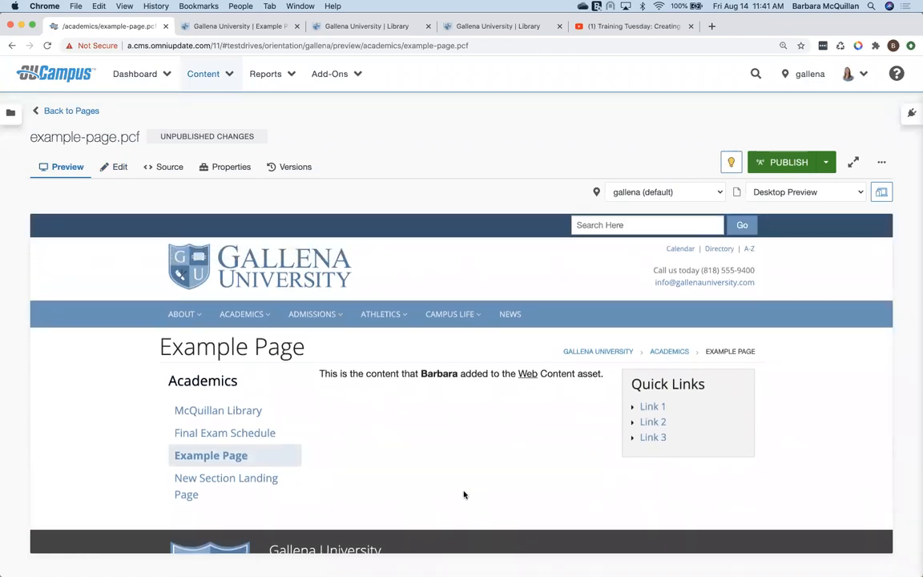
Step: Return to the site's Assets list, check out the newly created web content asset and open its content for editing
click(217, 75)
click(224, 126)
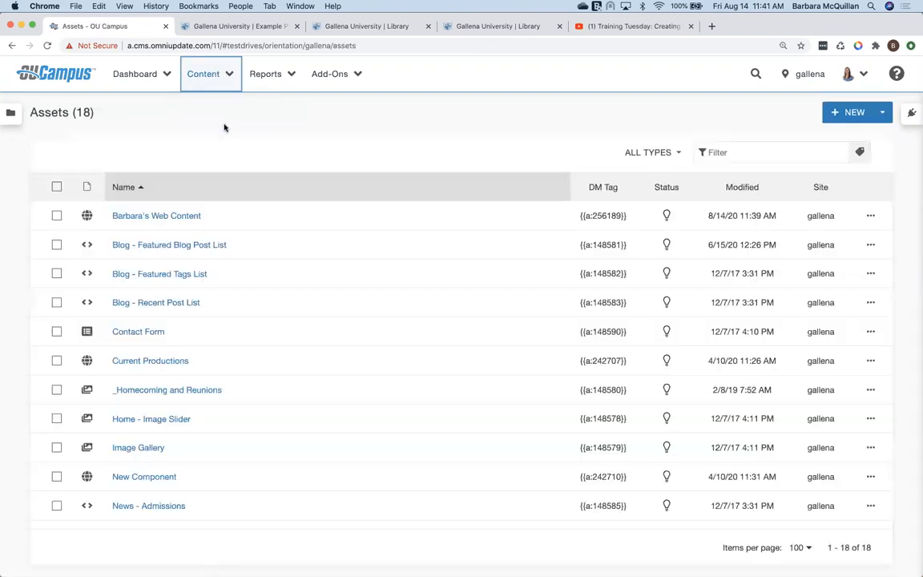
click(155, 218)
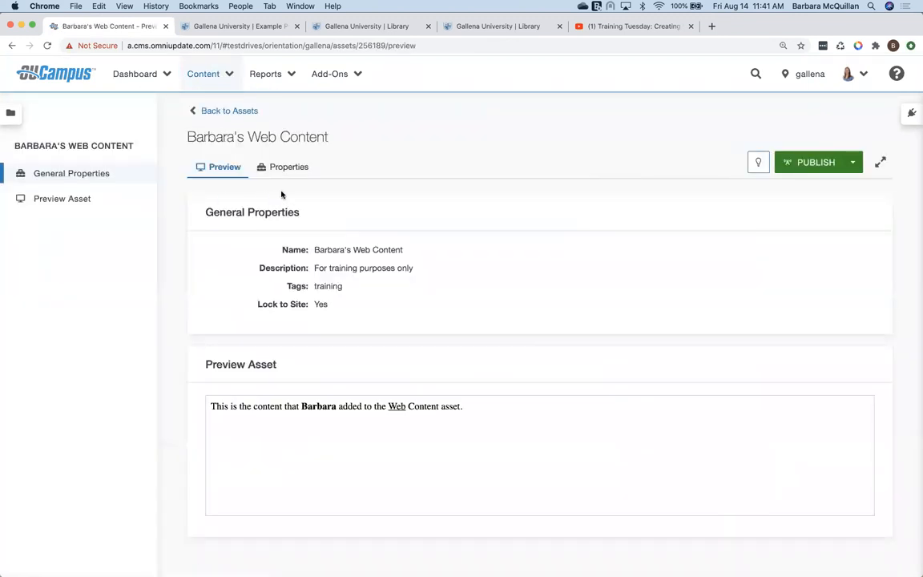
click(753, 164)
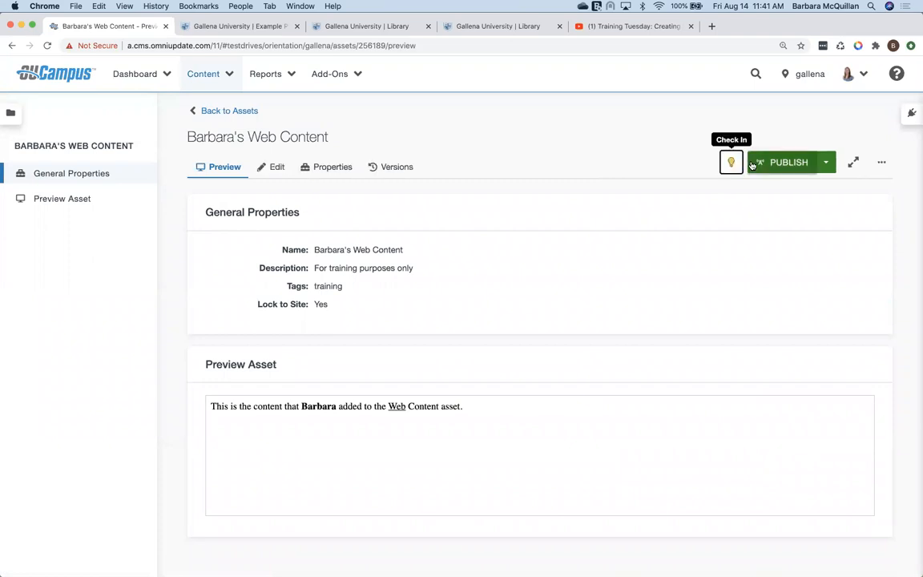
click(274, 168)
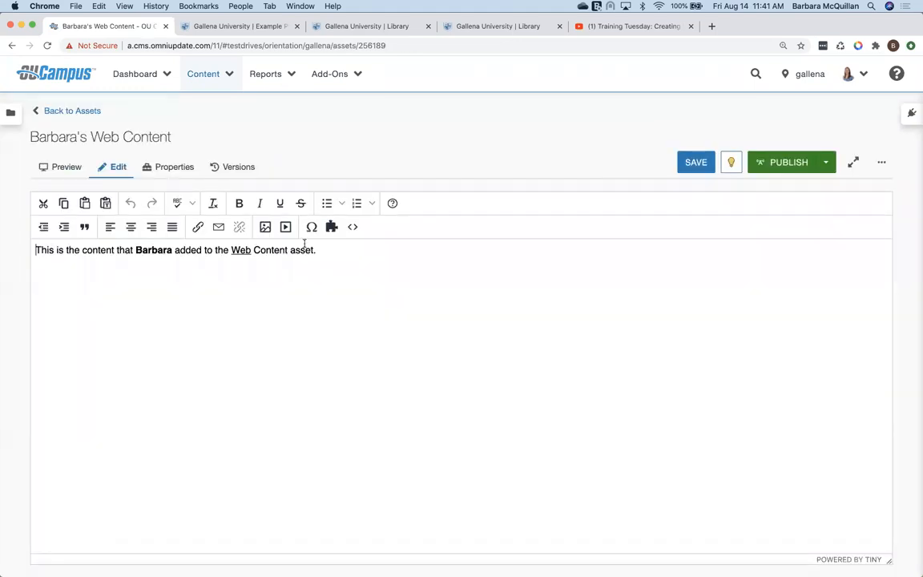
Step: Append the sentence "More content here." to the web content asset's text and save the asset
click(316, 250)
text(More content here)
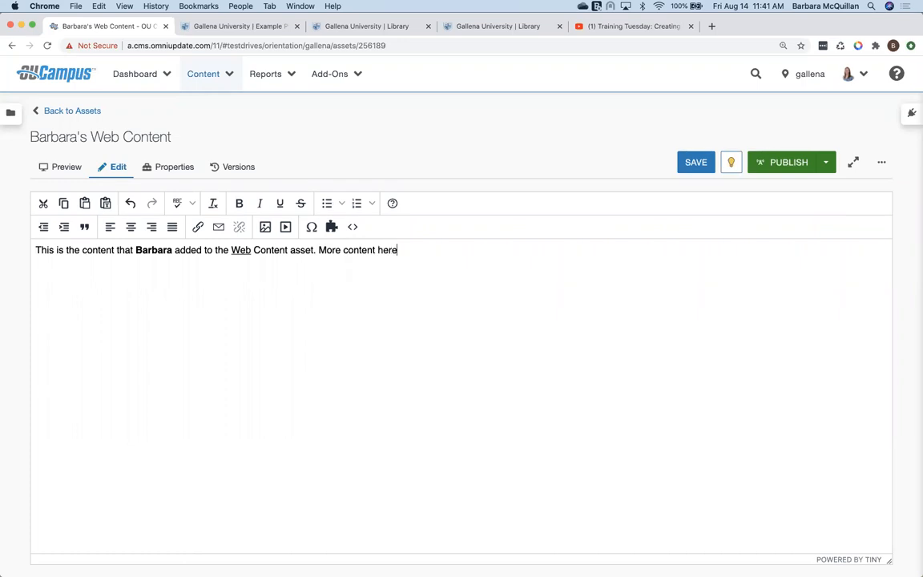
click(688, 162)
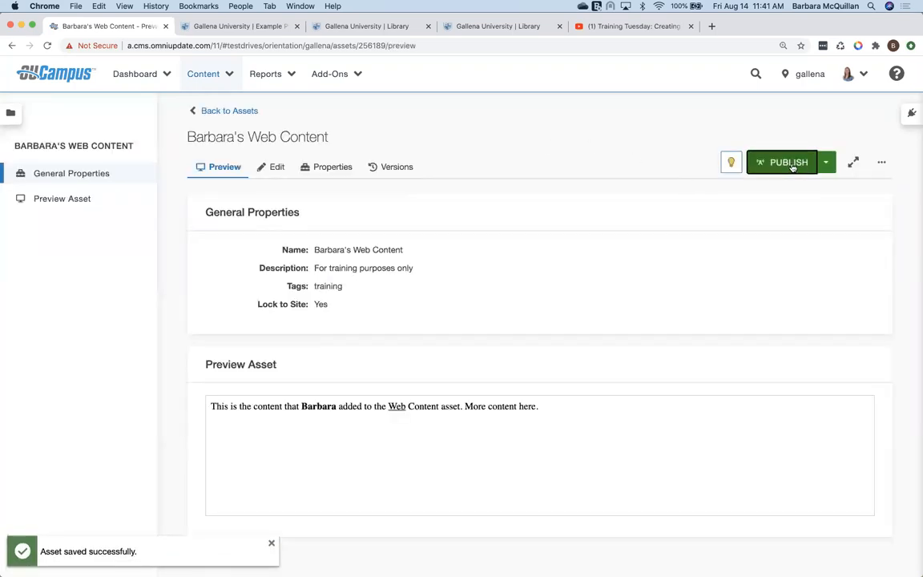
Step: Publish the web content asset with the version description "adjusted content"
click(765, 162)
click(375, 383)
text(adjusted content)
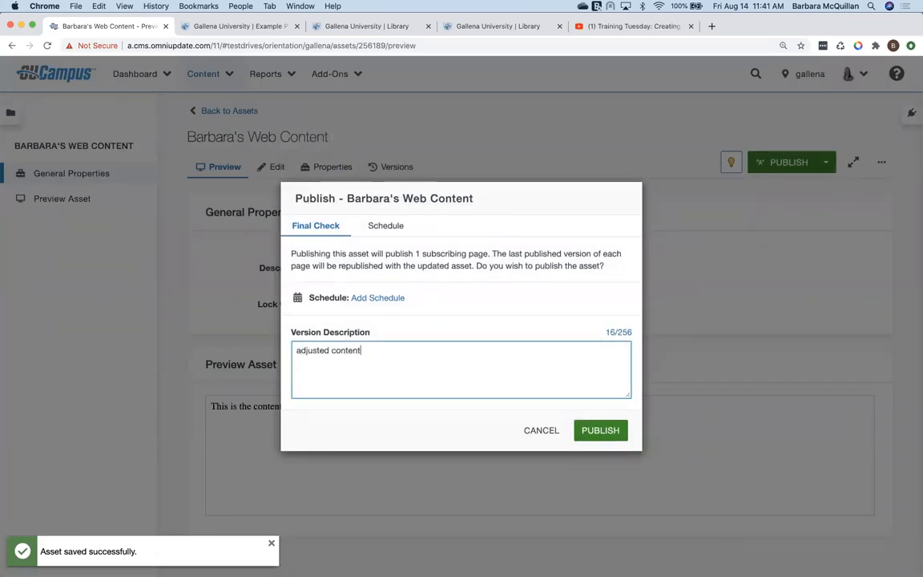
click(594, 431)
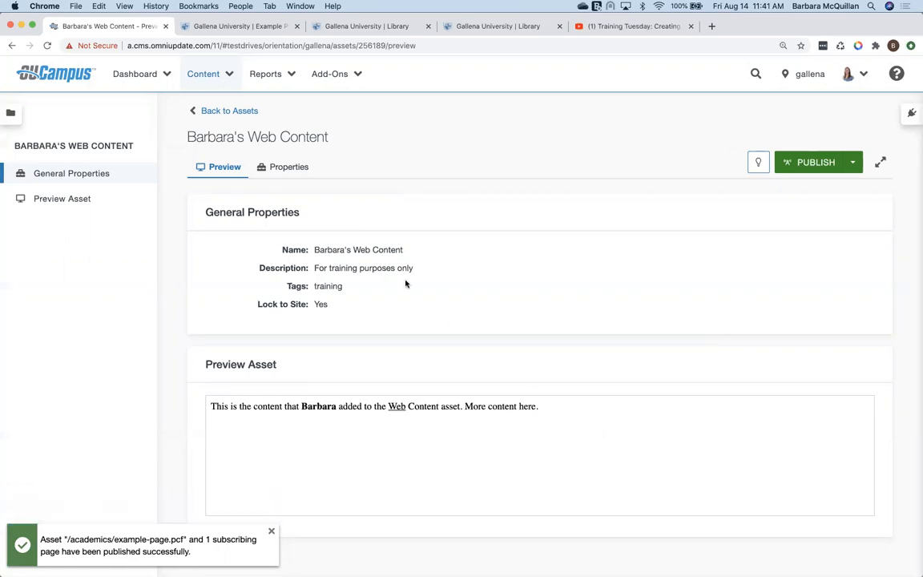
Step: Reload the live Example Page to check its content, then return to the asset in OU Campus
click(195, 26)
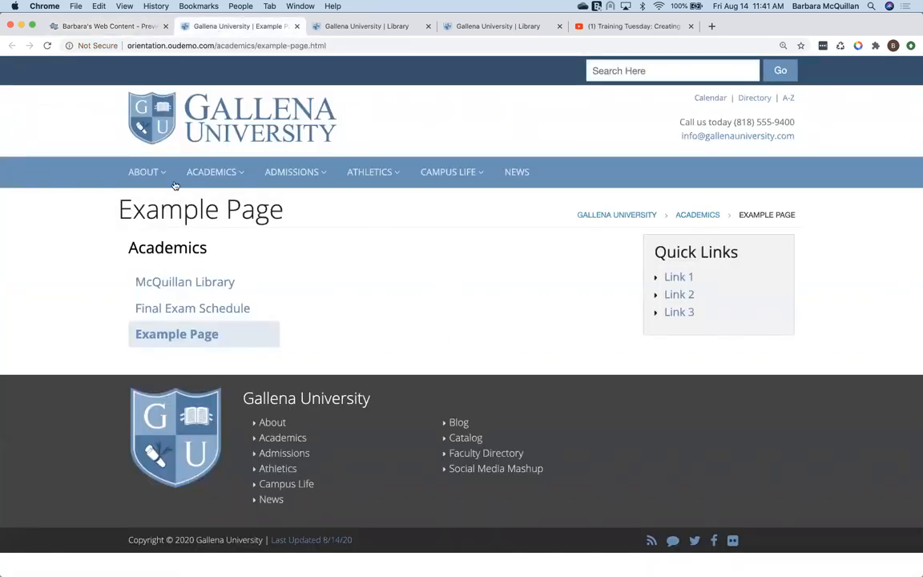
click(50, 48)
click(106, 30)
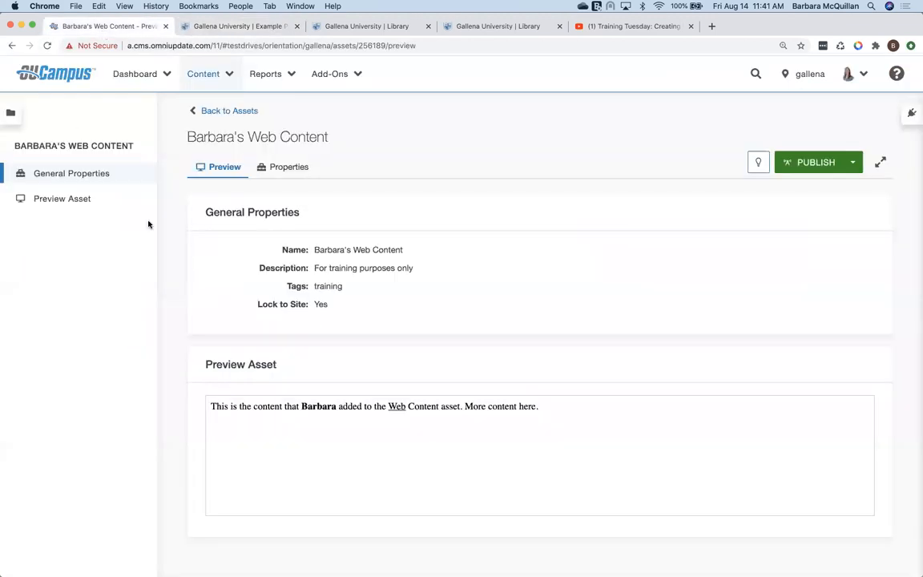
Step: Preview example-page.pcf from the academics folder and examine the text supplied by the updated asset
click(203, 74)
click(218, 109)
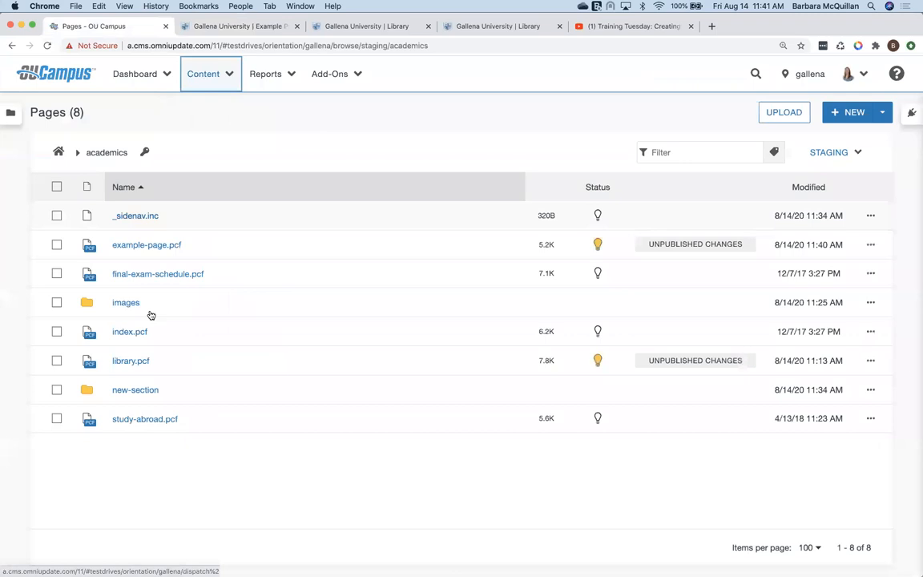
click(144, 244)
click(48, 167)
mouse_move(395, 399)
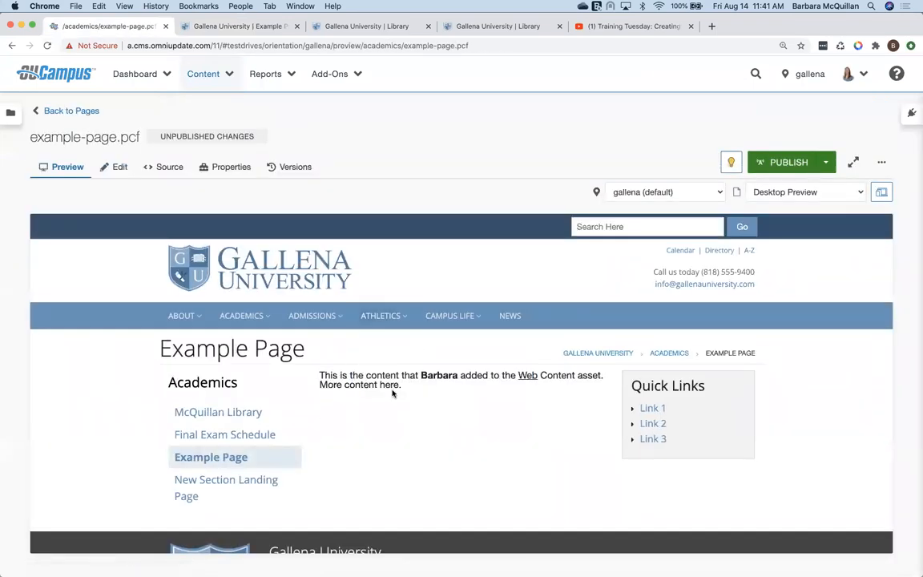
drag(412, 386, 321, 385)
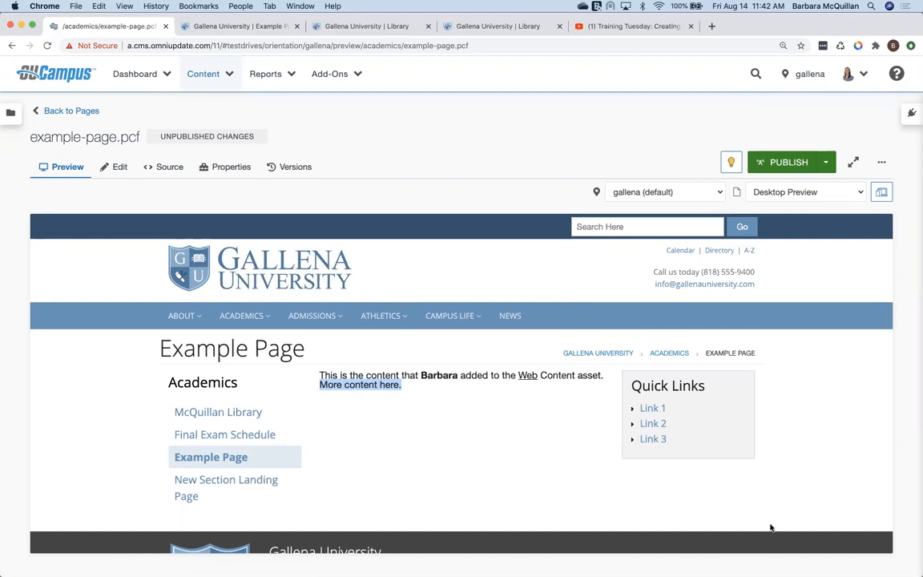
click(519, 404)
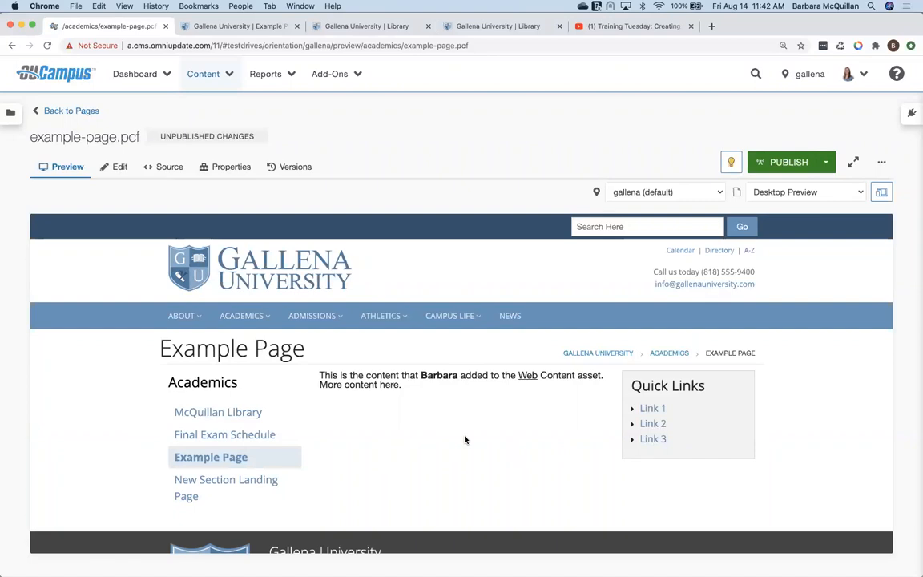
Step: Look over the new content templates available in the academics folder and dismiss them without creating anything
click(210, 74)
click(225, 110)
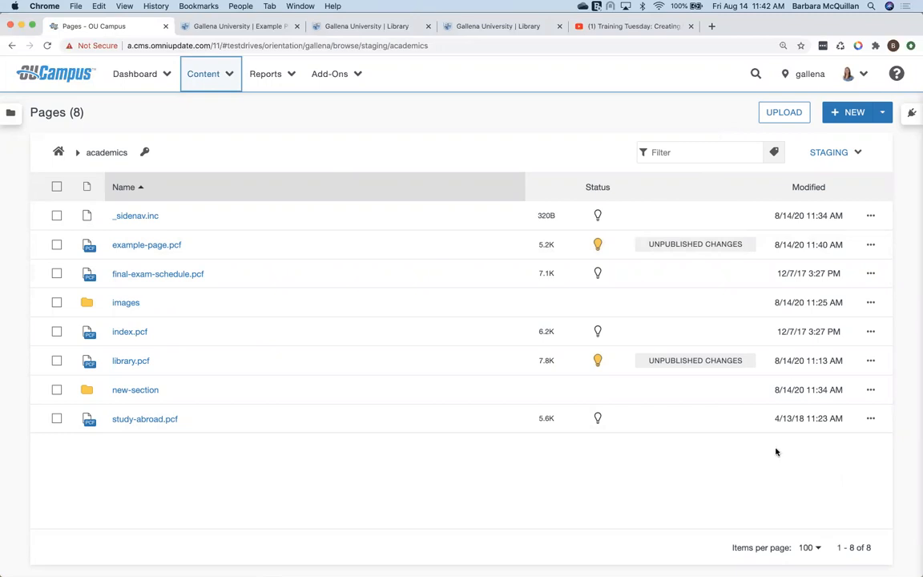
click(848, 112)
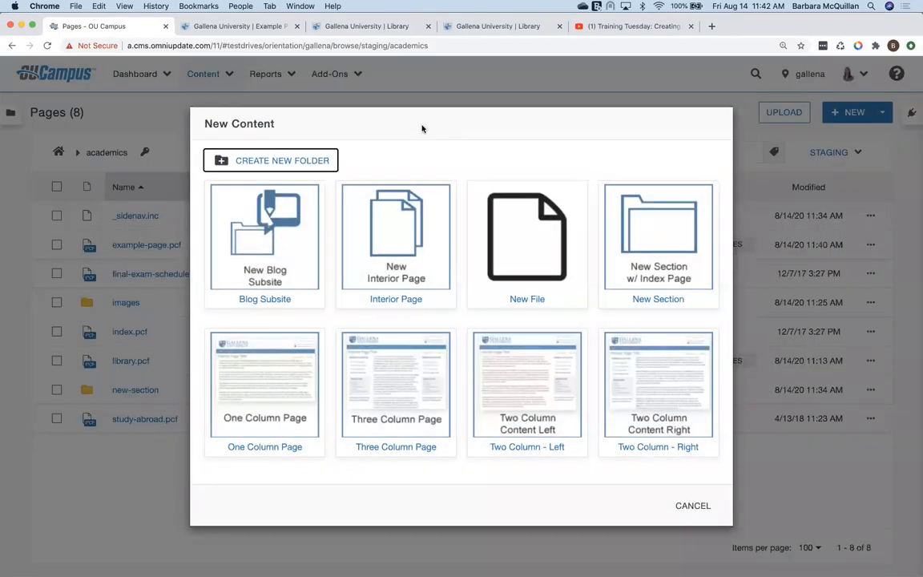
click(682, 506)
Step: Start a new Form asset from the Assets list and examine its settings and form elements
click(206, 75)
click(214, 126)
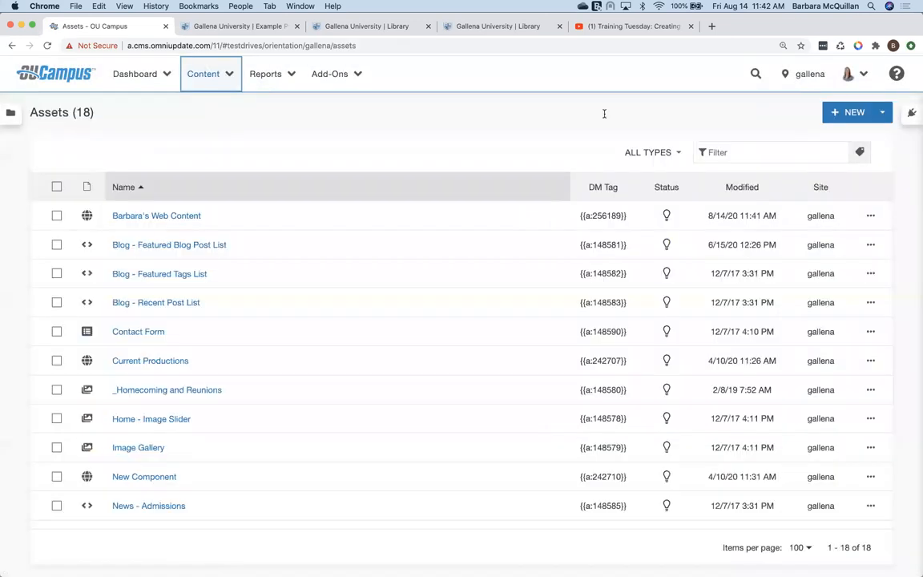
click(851, 114)
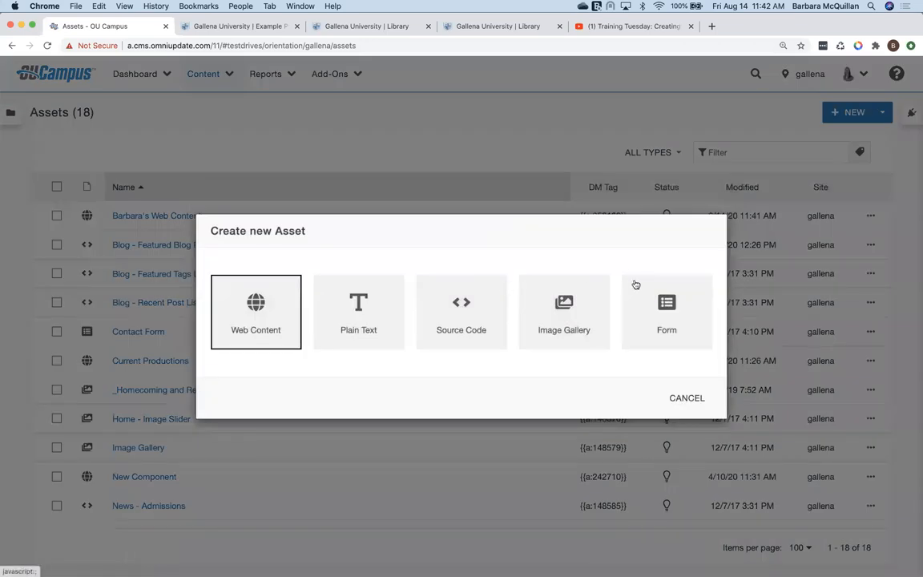
click(647, 300)
scroll(36, 417, down, 1)
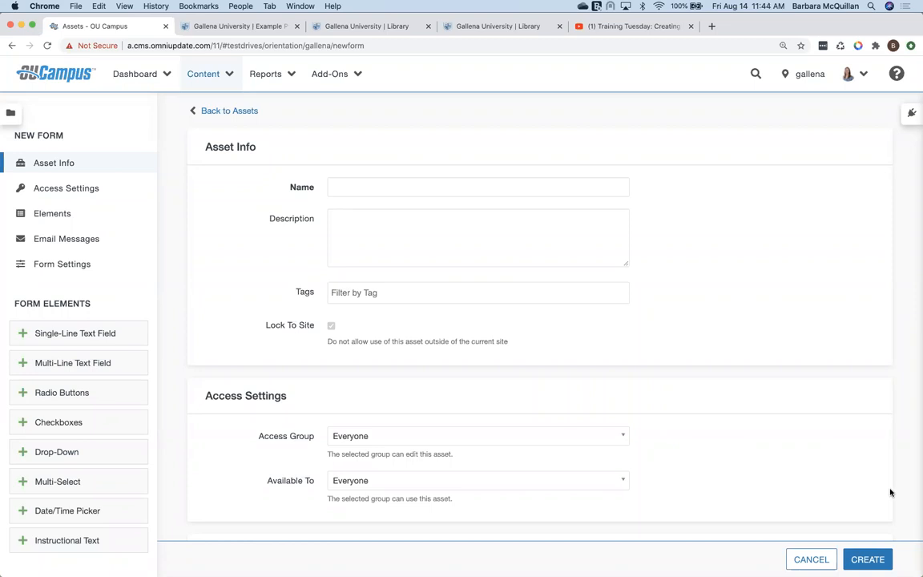
Step: Leave the new form and open example-page.pcf in edit mode to view its editable regions
click(211, 79)
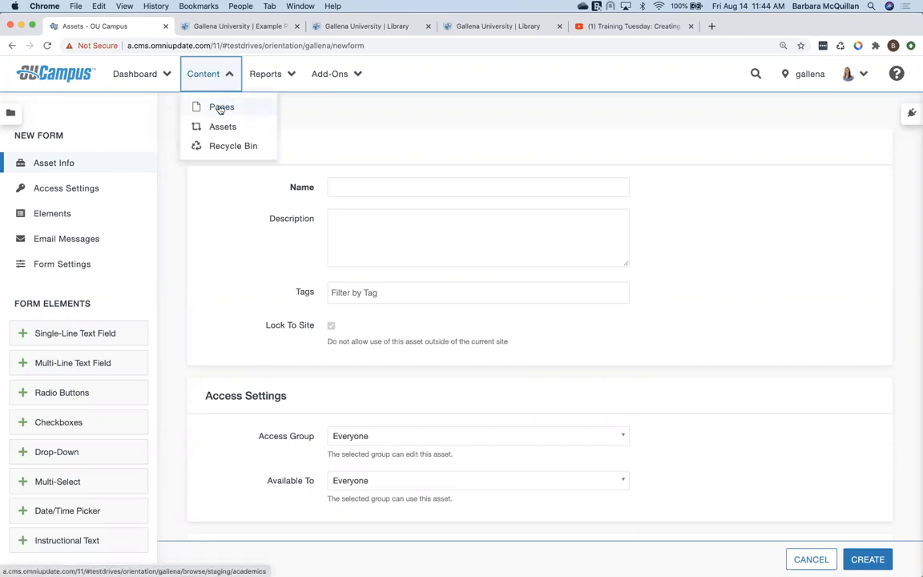
click(220, 108)
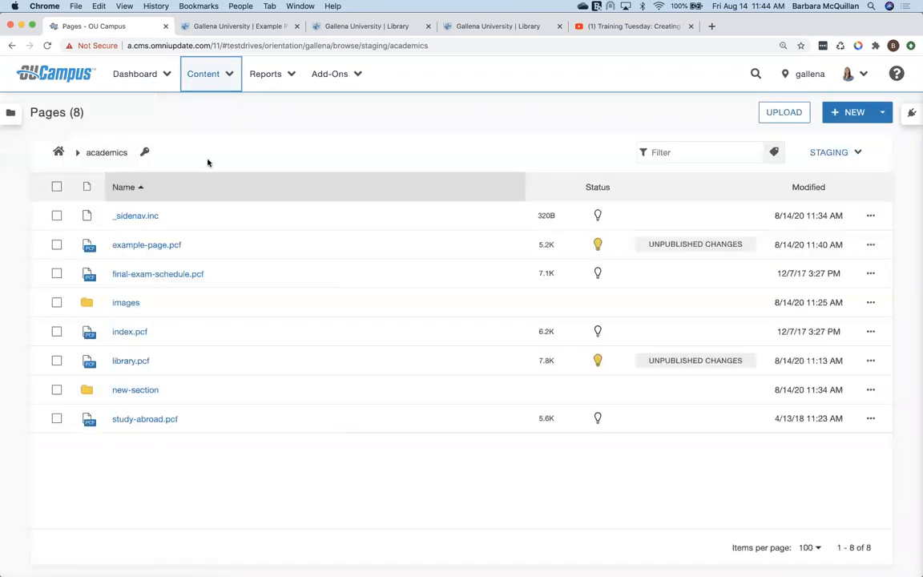
click(163, 249)
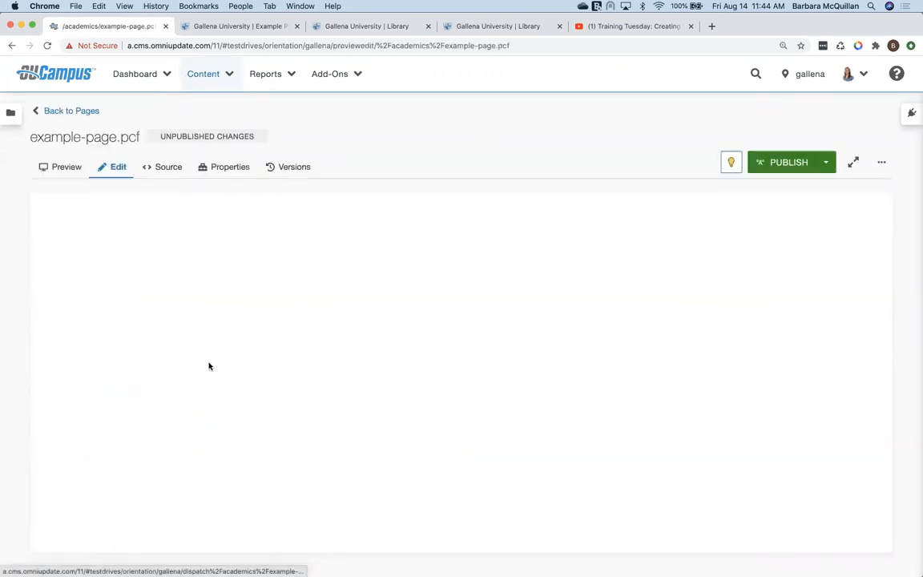
mouse_move(504, 353)
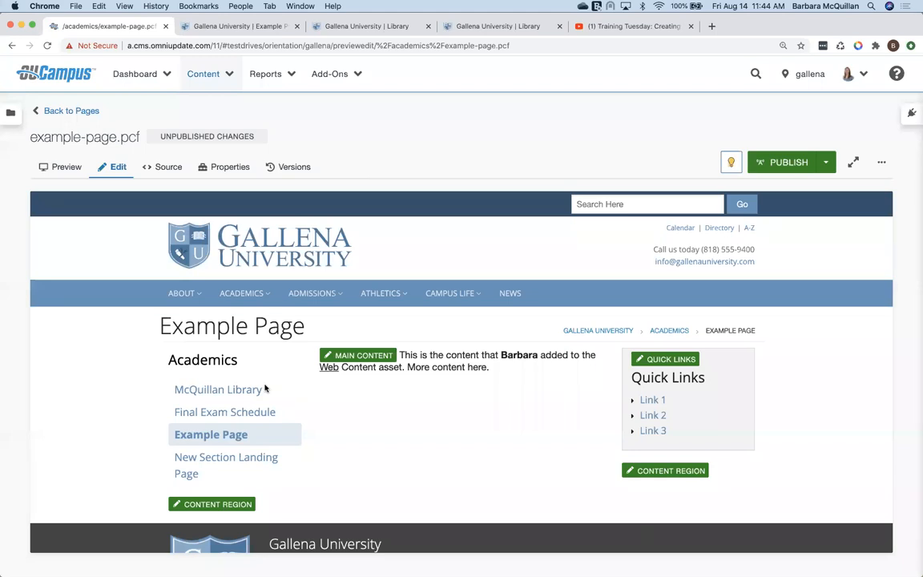
Step: Return to the site's root folder and open the first faculty profile page in the faculty/art folder
click(56, 111)
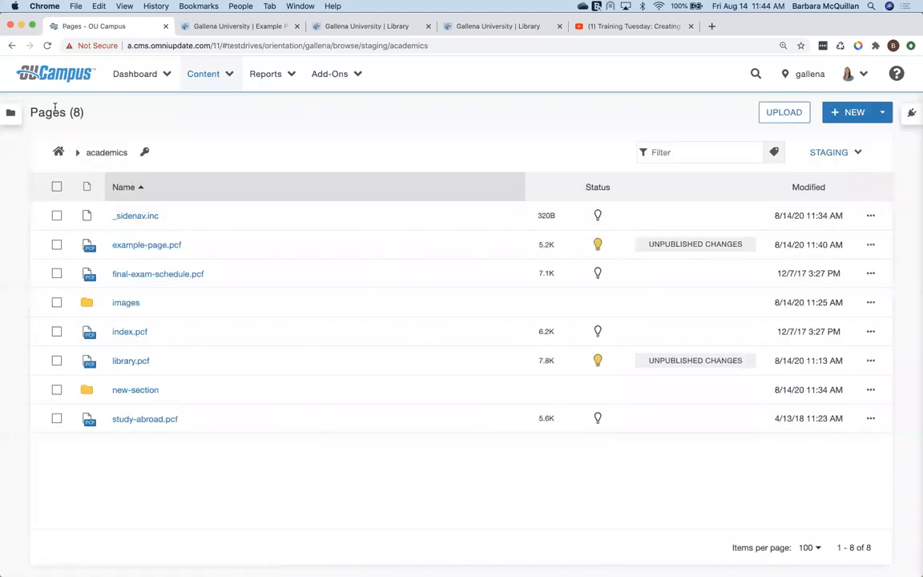
click(58, 152)
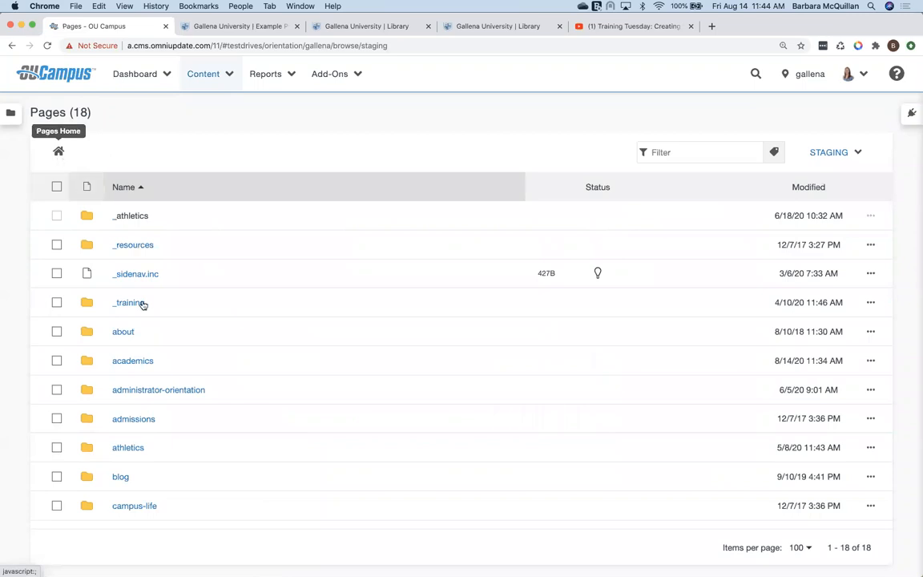
scroll(157, 350, down, 5)
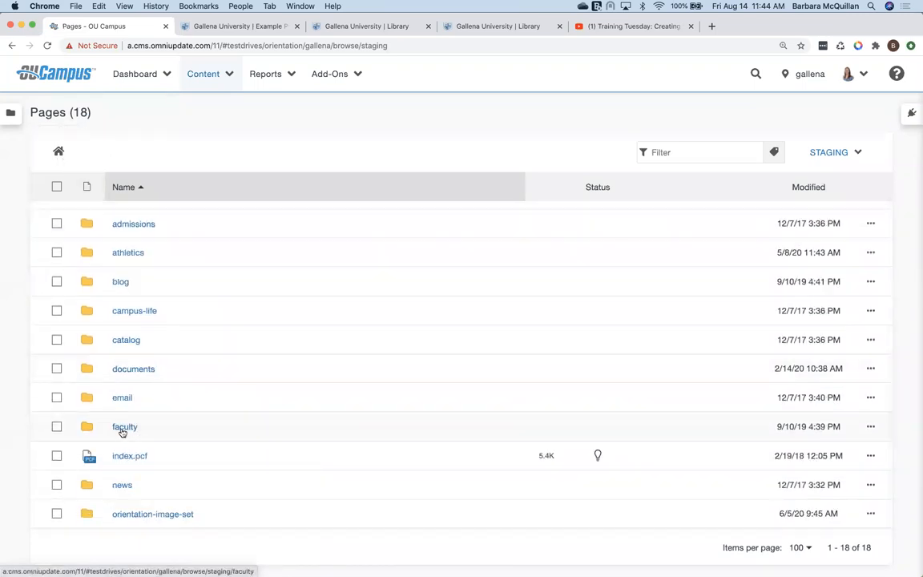
click(124, 426)
click(118, 273)
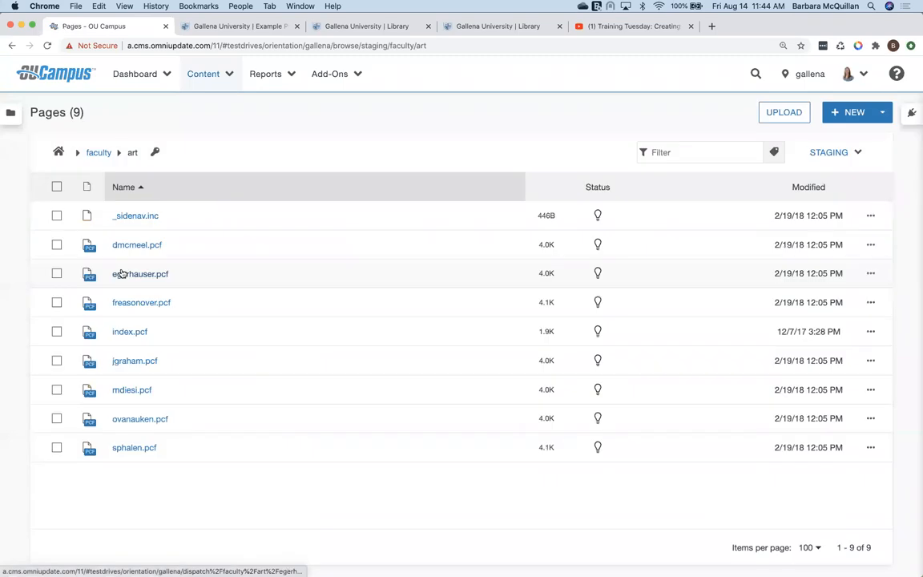
click(129, 245)
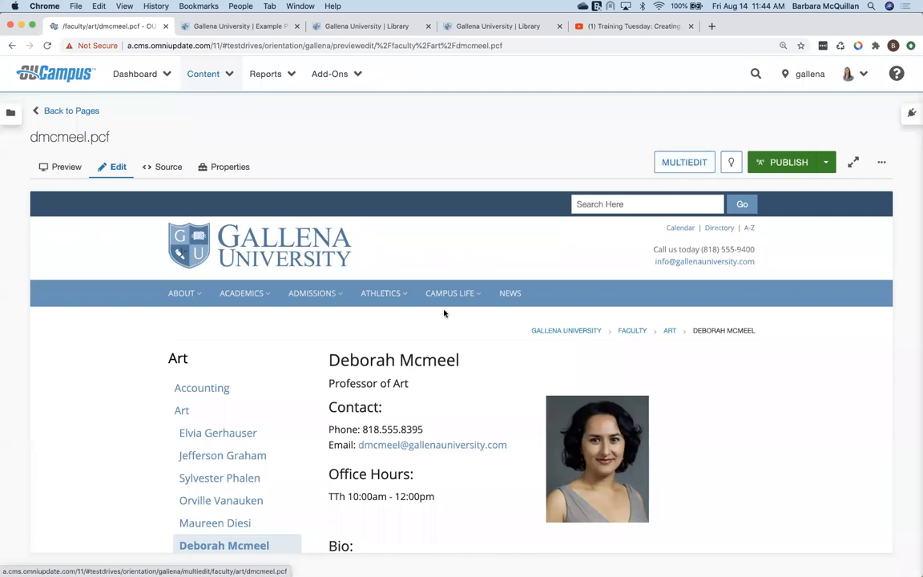
Step: Open the faculty profile's main content region below the bio, then exit the editor without changes
scroll(365, 414, down, 2)
scroll(365, 414, down, 3)
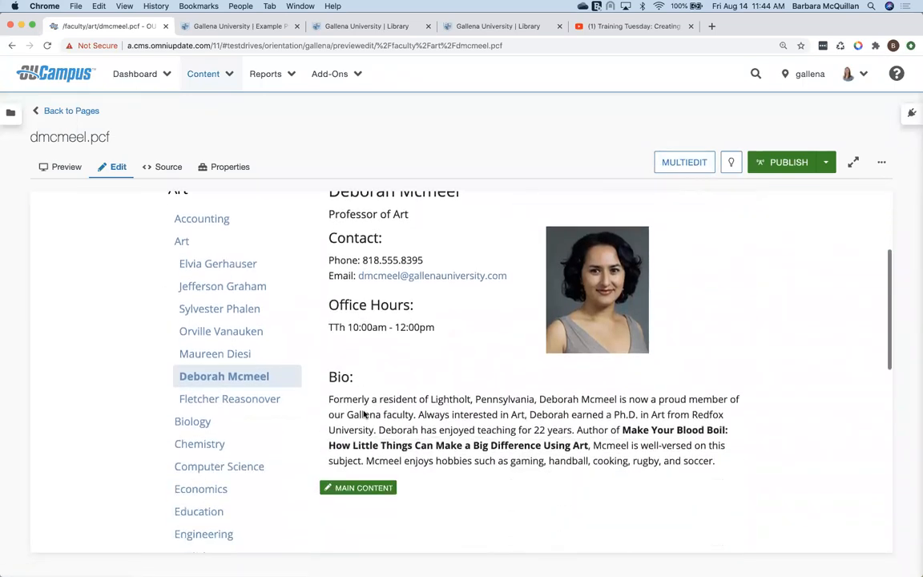
click(356, 479)
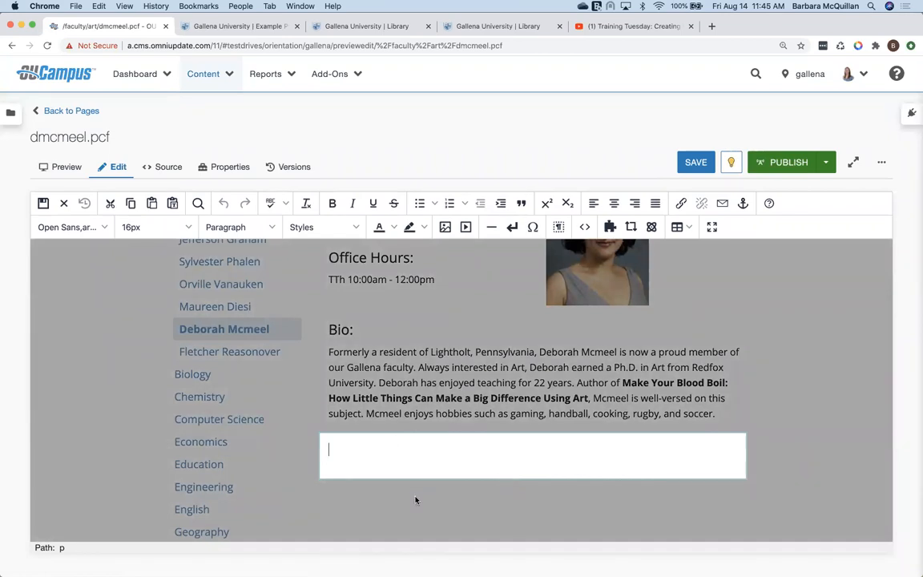
click(63, 204)
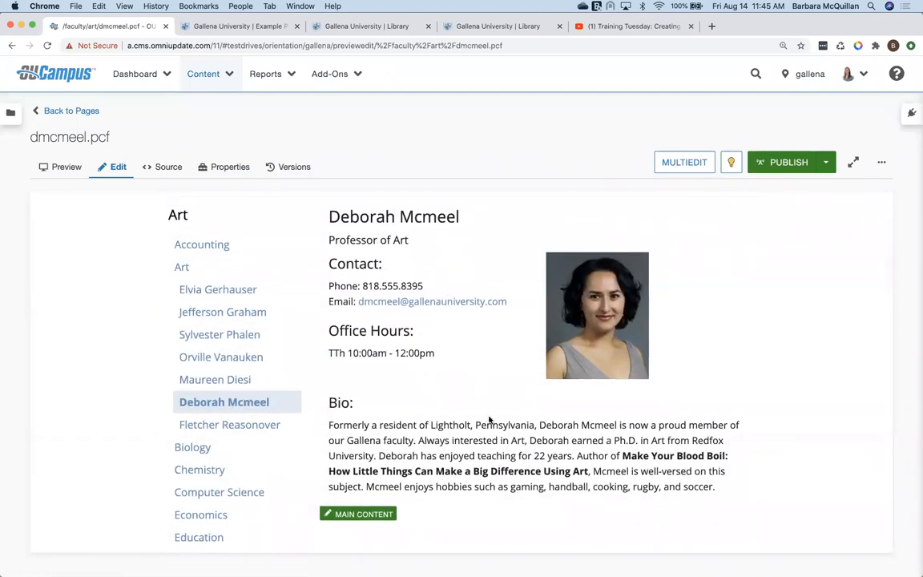
Step: Open the faculty profile's MultiEdit content and review its fields from full name and department through profile image
scroll(484, 268, up, 2)
scroll(414, 448, down, 2)
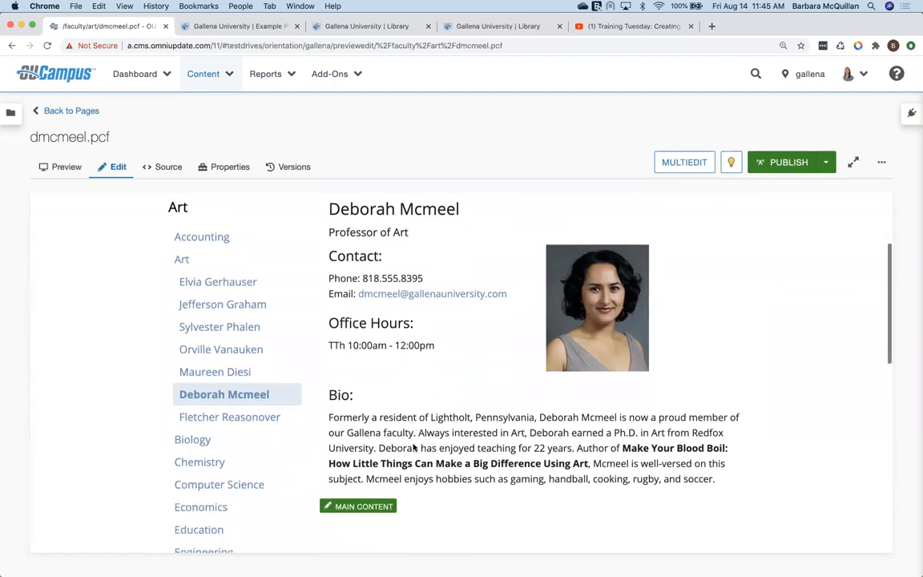
scroll(414, 447, up, 1)
click(696, 162)
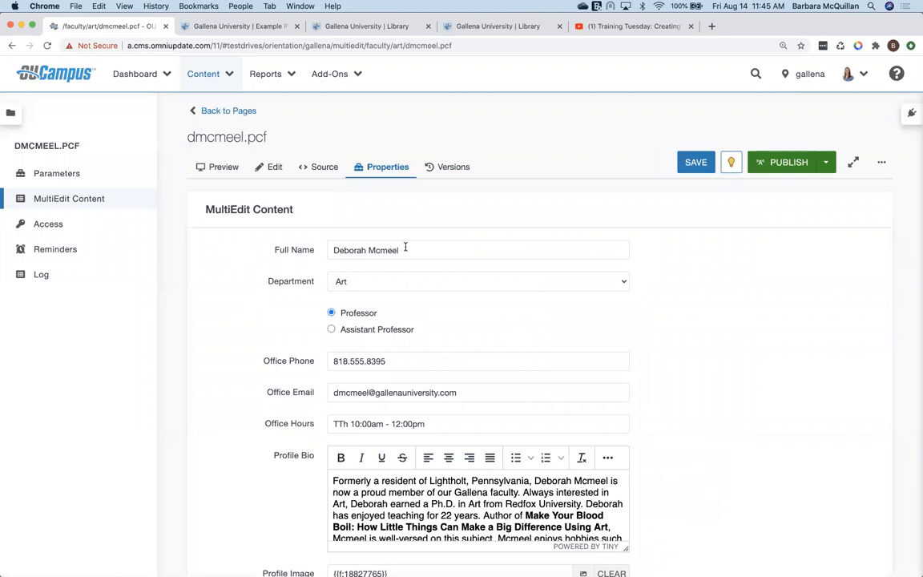
drag(403, 250, 332, 251)
click(357, 283)
click(329, 284)
scroll(271, 374, down, 2)
scroll(278, 407, down, 4)
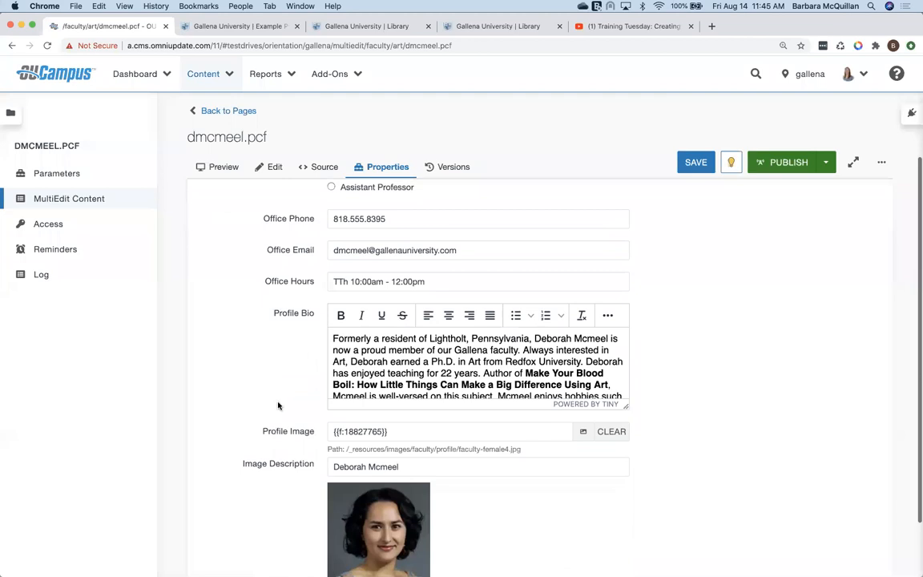
scroll(278, 406, up, 3)
scroll(278, 405, up, 3)
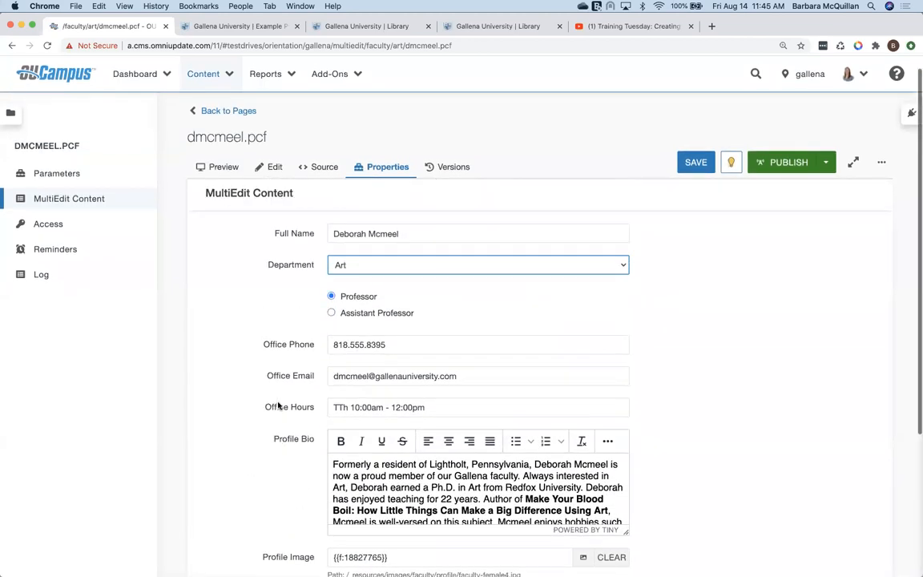
Step: Return to the profile page's edit view and compare the rendered contact details, office hours and bio
click(275, 167)
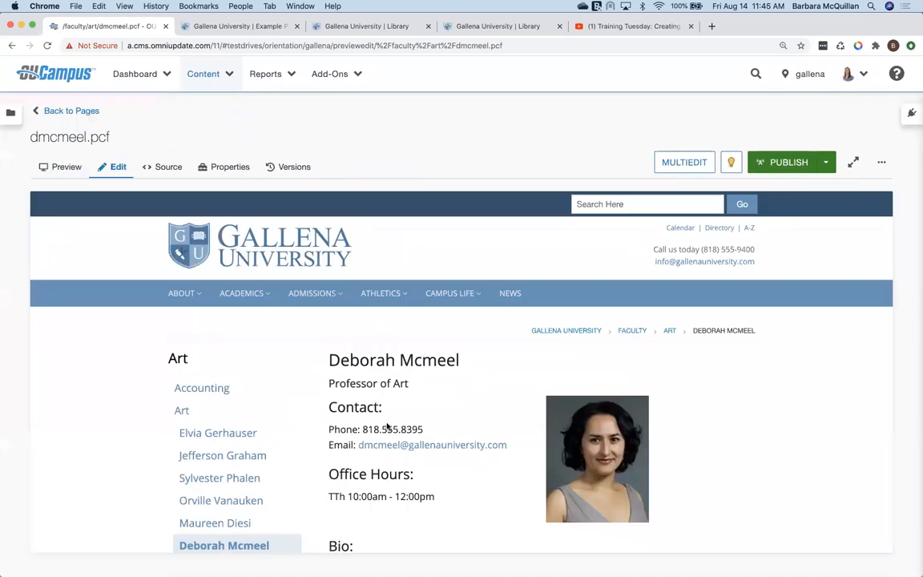
scroll(378, 417, down, 2)
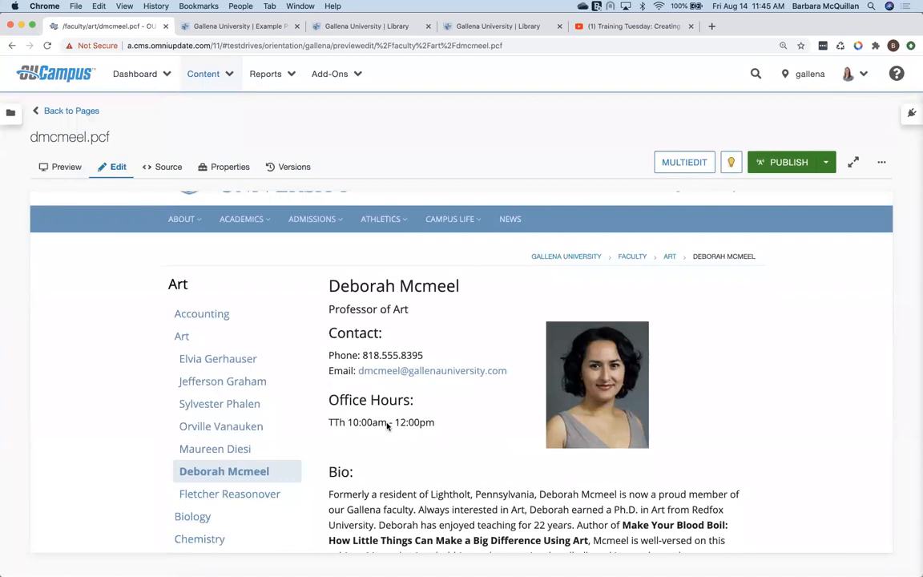
scroll(387, 425, down, 5)
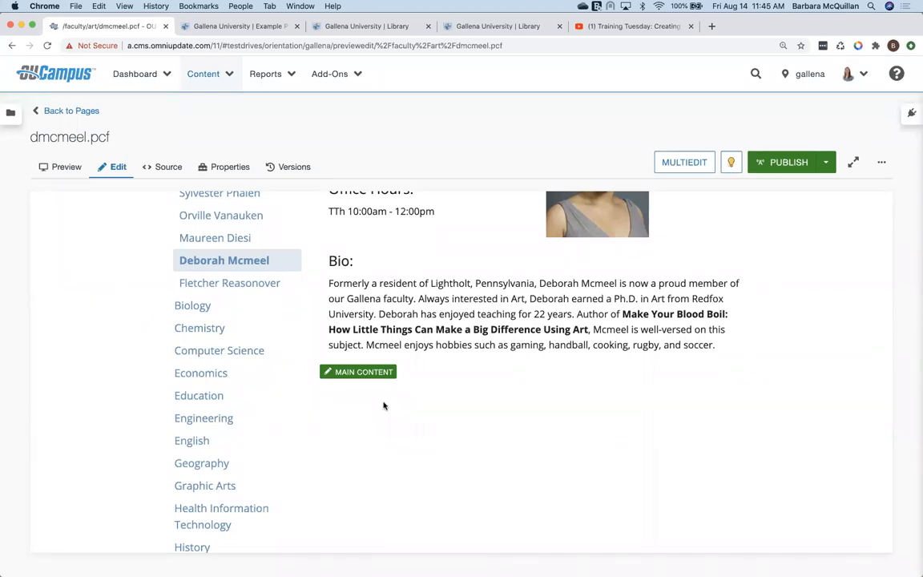
scroll(384, 406, up, 5)
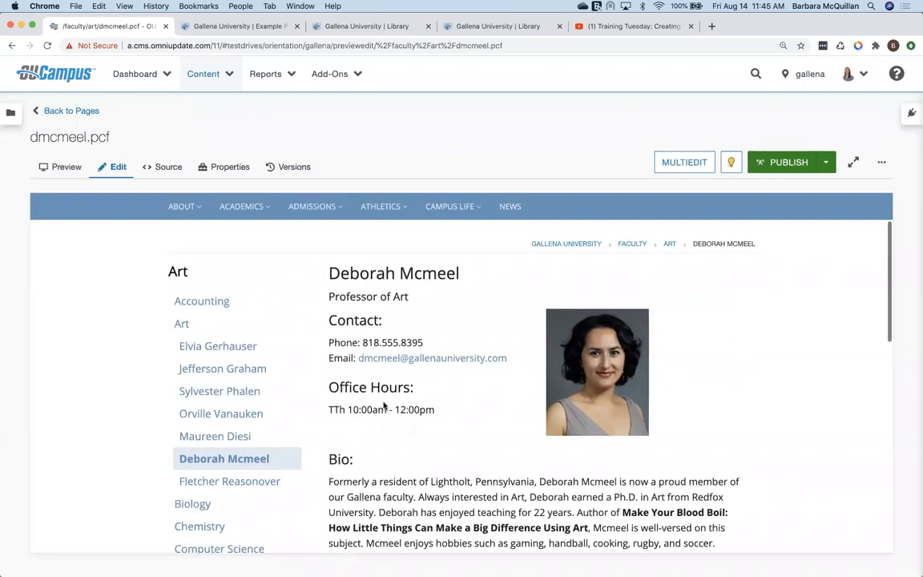
Step: Save the faculty profile's MultiEdit content without editing any fields and review the rendered profile in the page preview
scroll(391, 454, down, 1)
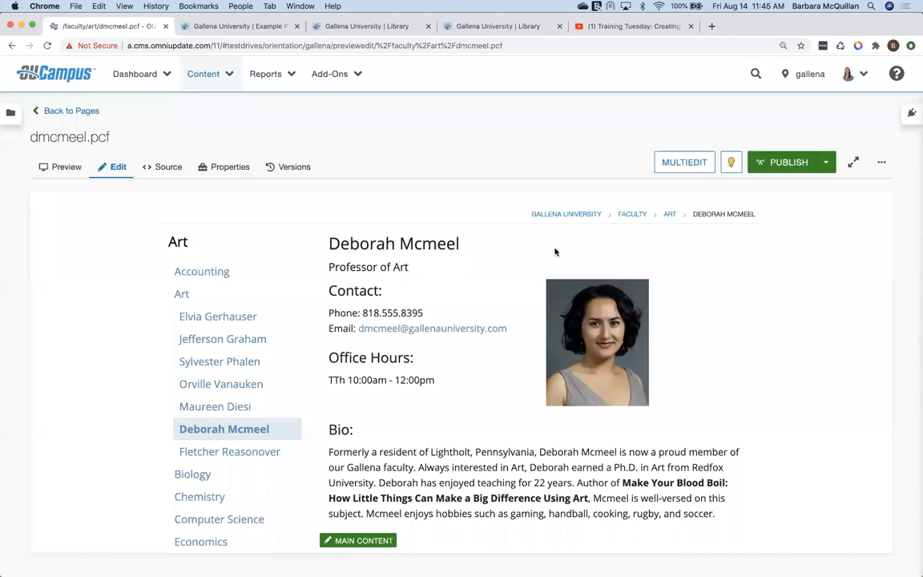
click(679, 164)
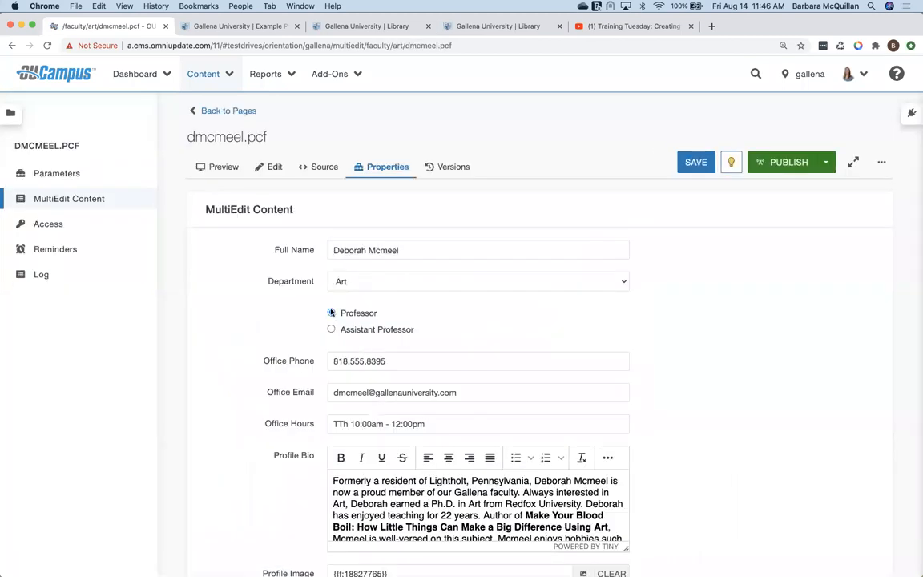
scroll(331, 312, down, 5)
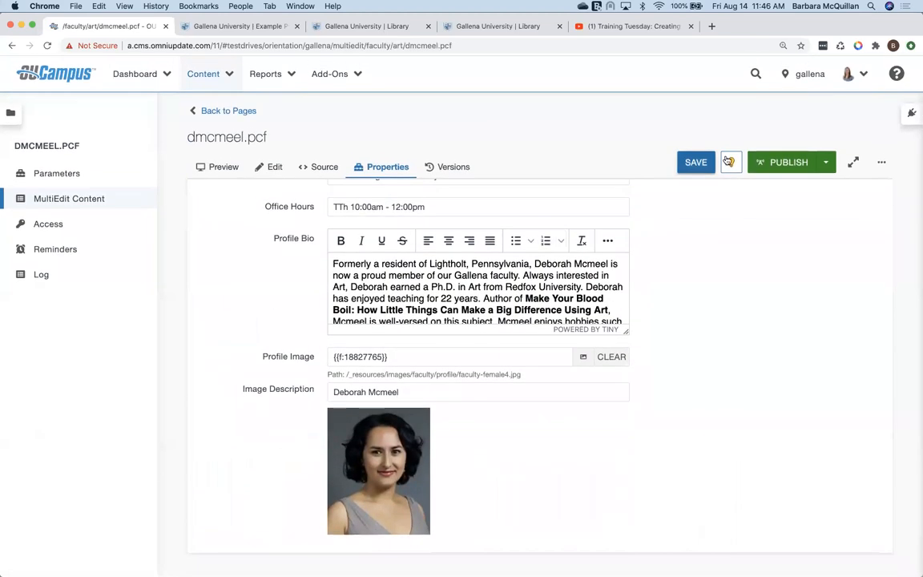
click(696, 162)
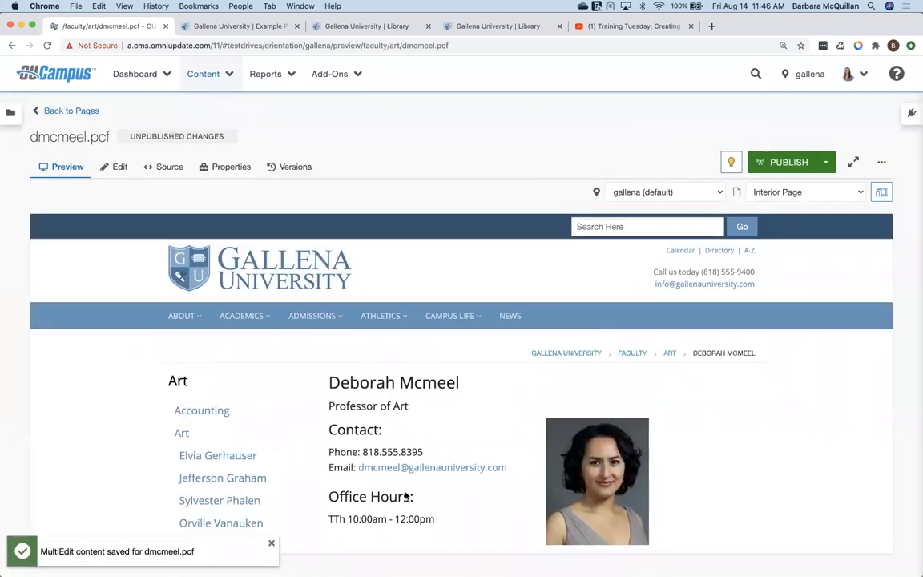
scroll(407, 497, down, 3)
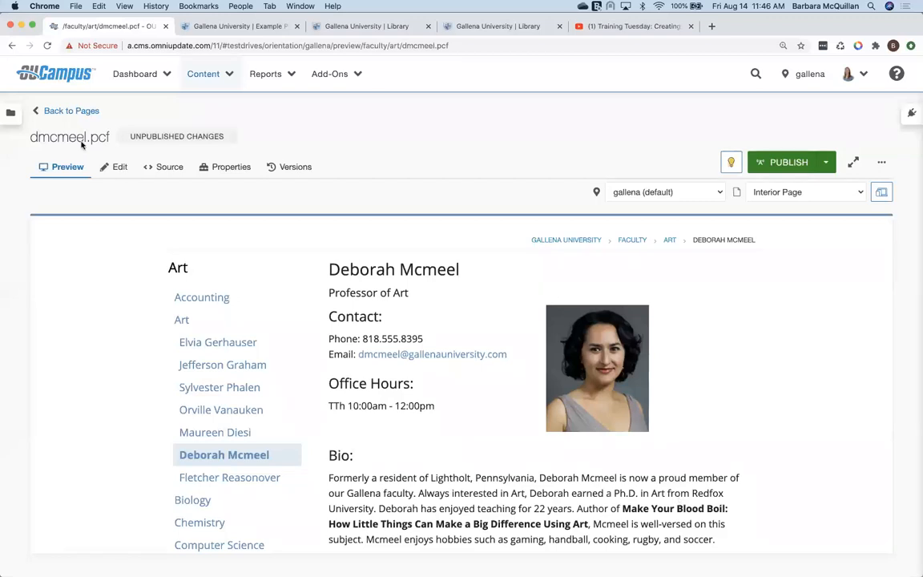
Step: Return to the site's root folder and open index.pcf in the news folder
click(56, 110)
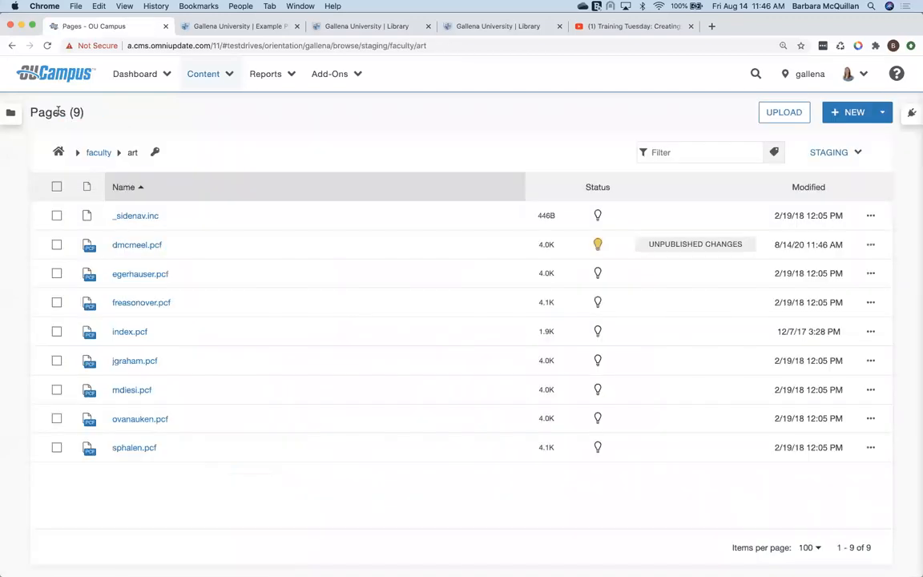
click(59, 151)
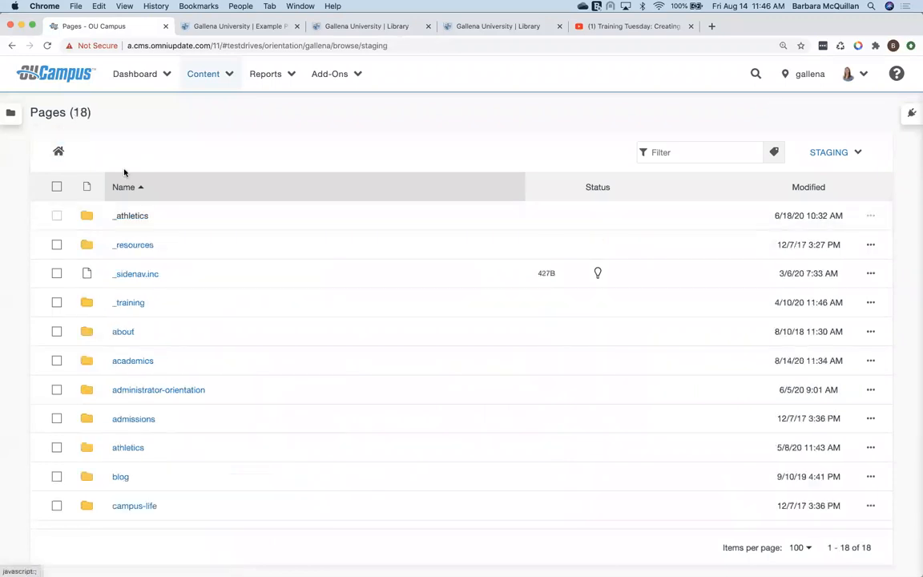
scroll(134, 416, down, 5)
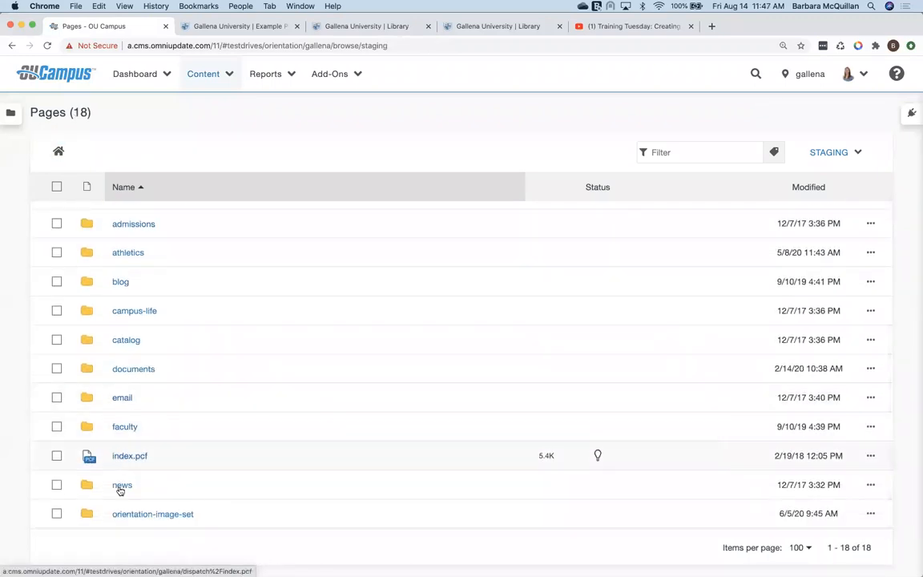
click(122, 486)
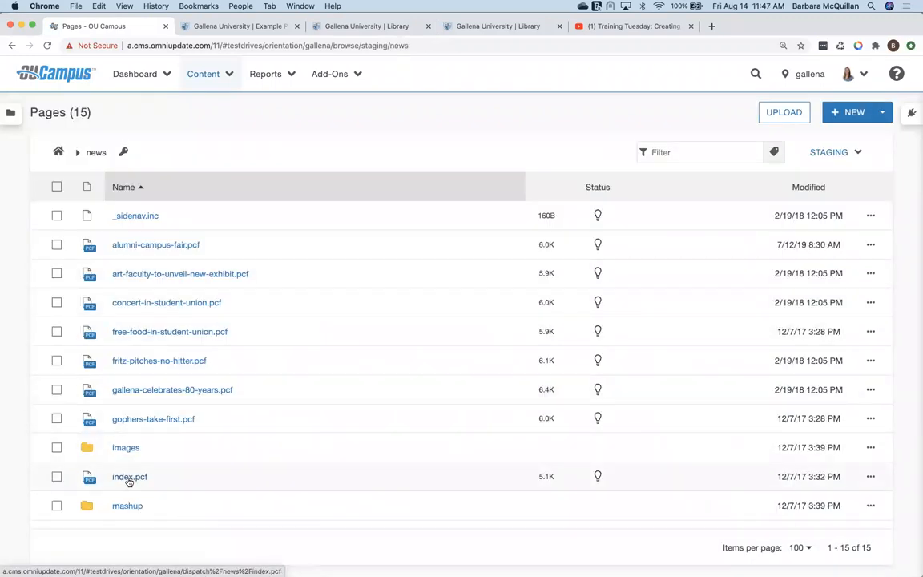
click(129, 479)
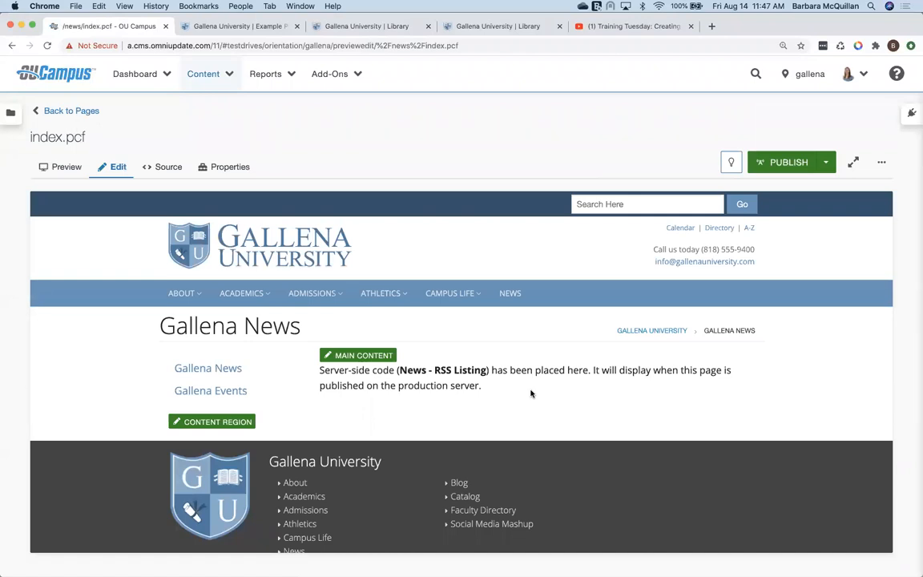
Step: Open the Gallena News page's main content region to inspect its embedded asset, then exit the editor without changes
click(392, 358)
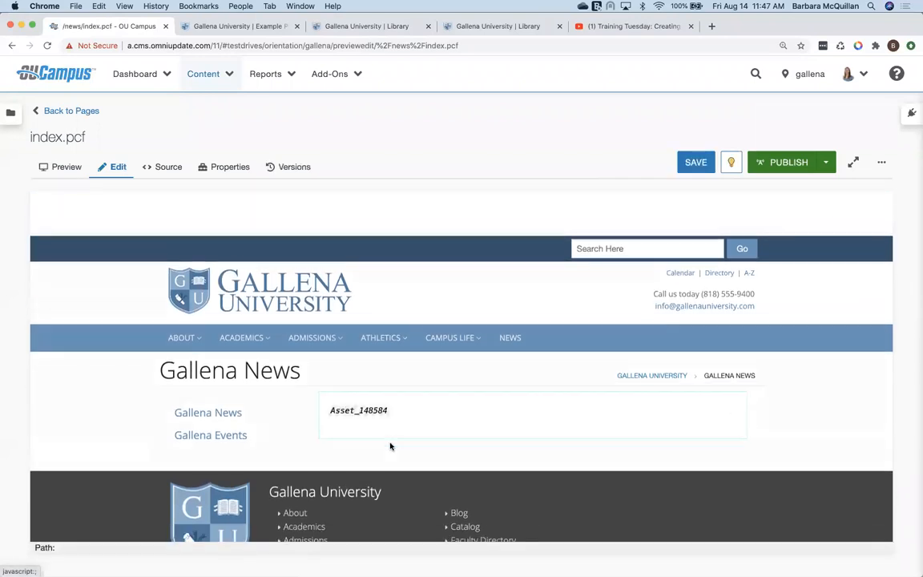
click(440, 425)
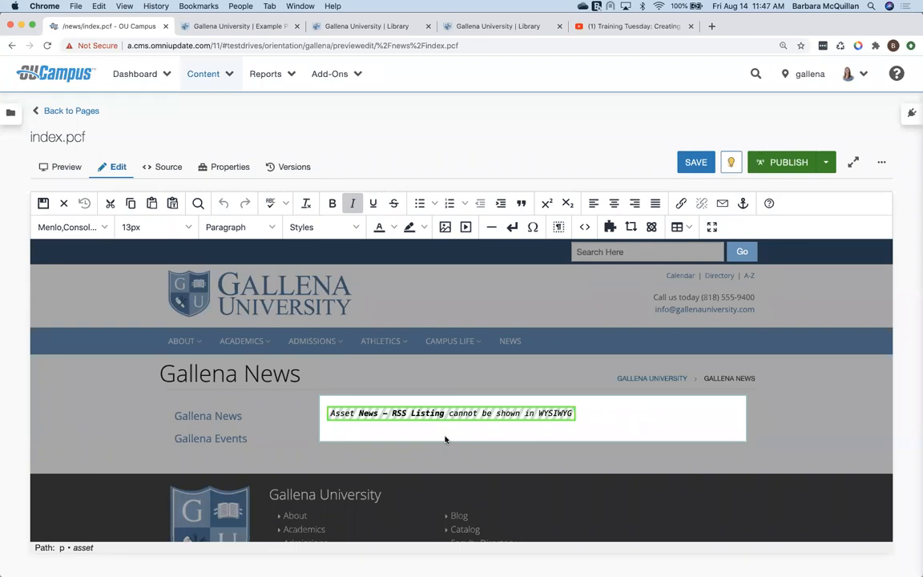
click(64, 203)
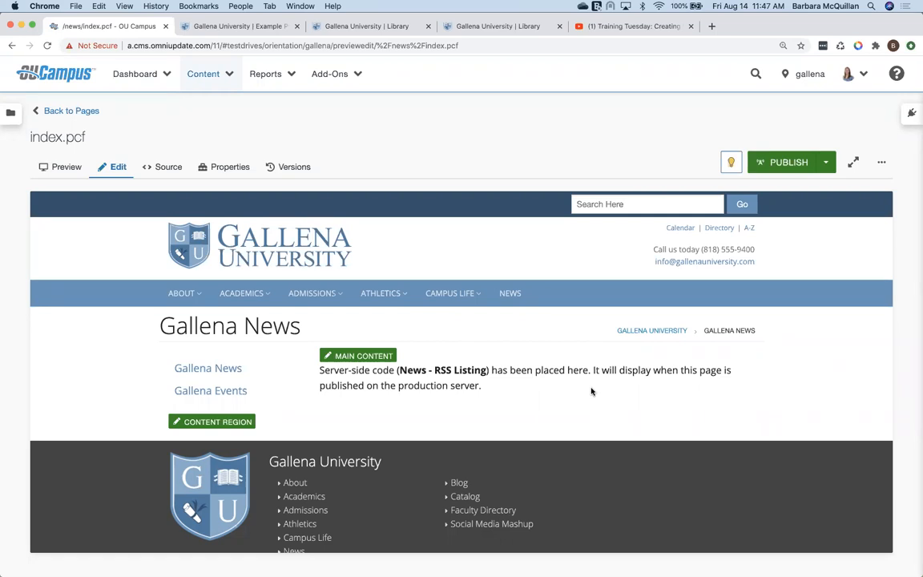
Step: View the published Gallena News page, and load orientation.oudemo.com/rss/news.xml in a new browser tab
click(882, 162)
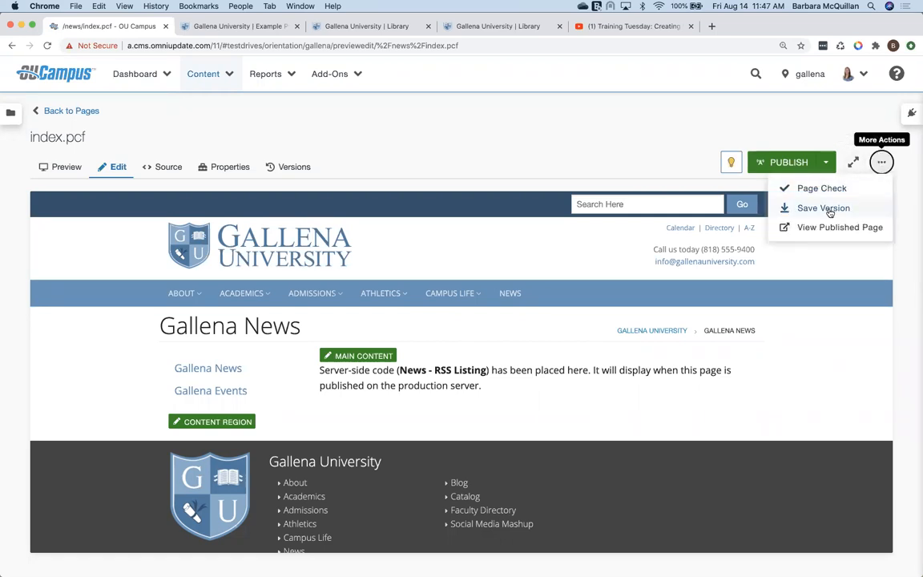
click(766, 227)
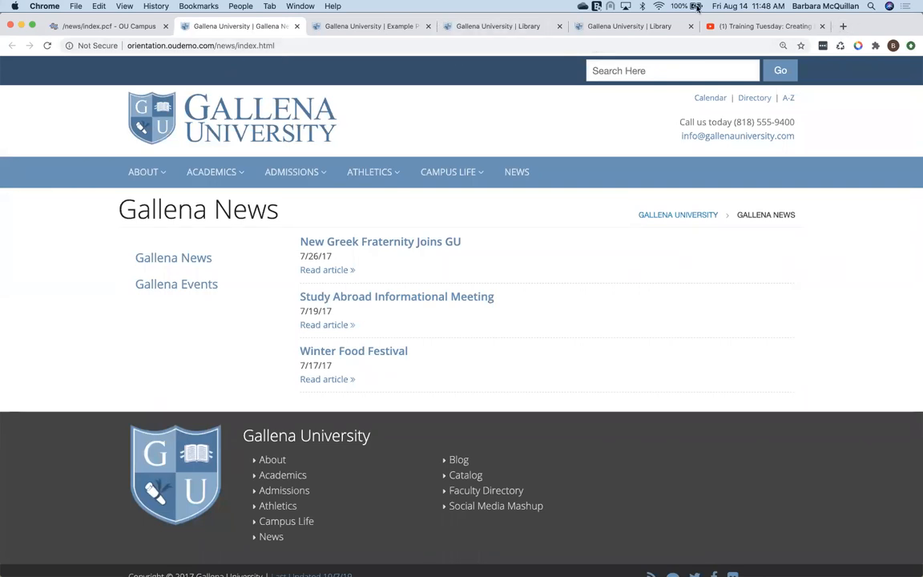
click(844, 27)
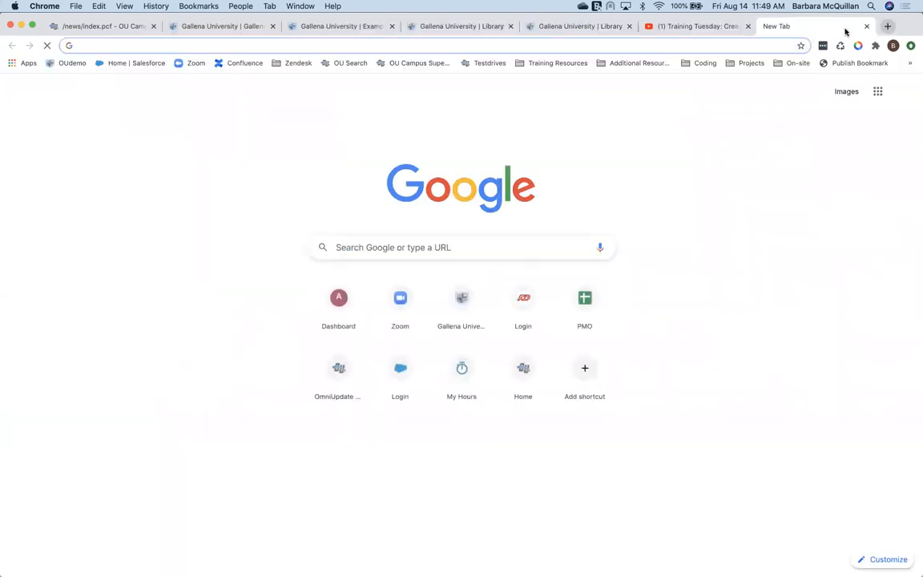
text(oriental)
key(BackSpace)
key(BackSpace)
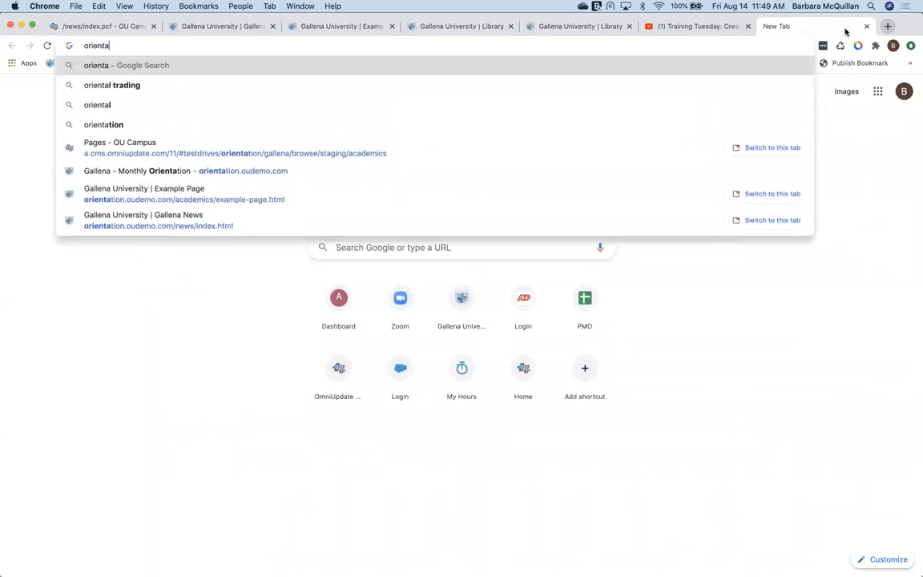
text(ation.)
text(oudemo)
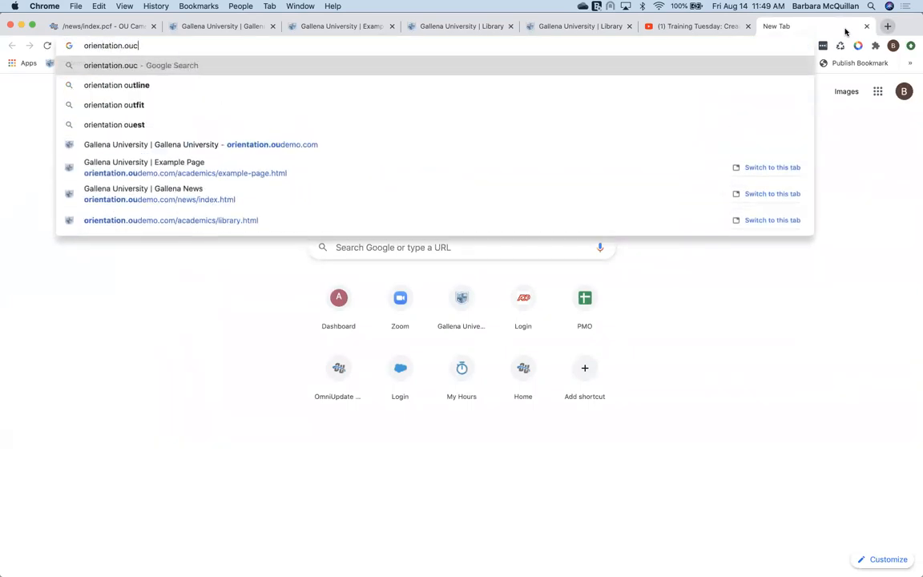
text(.com/rss)
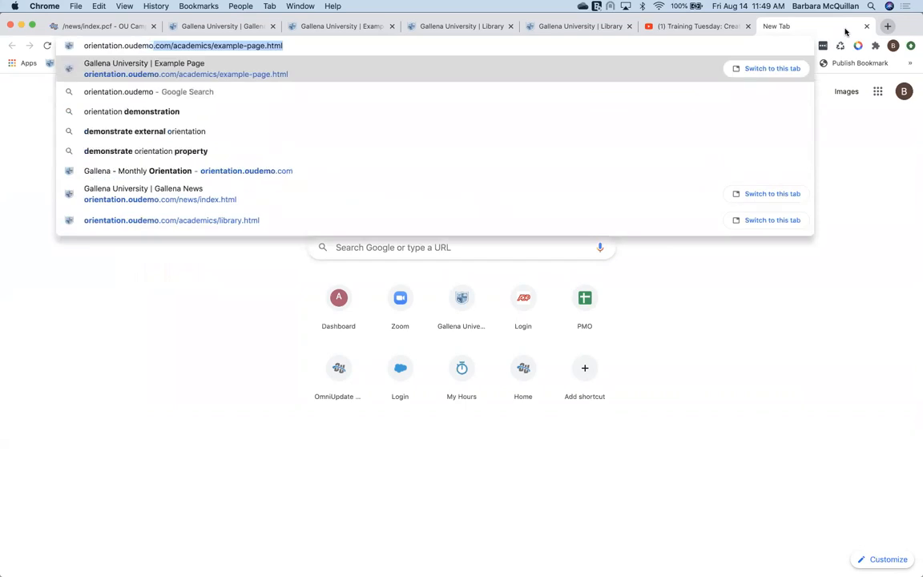
text(/new)
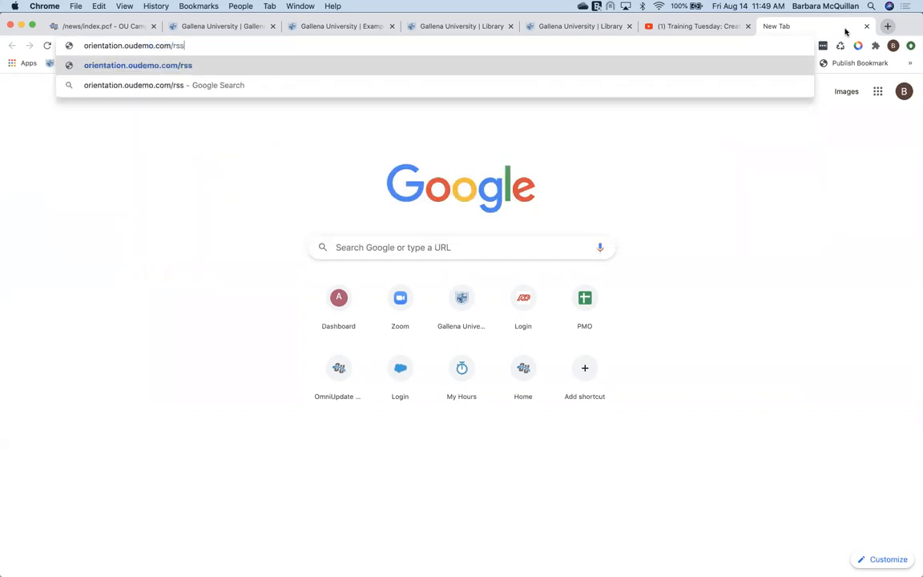
text(s.xml)
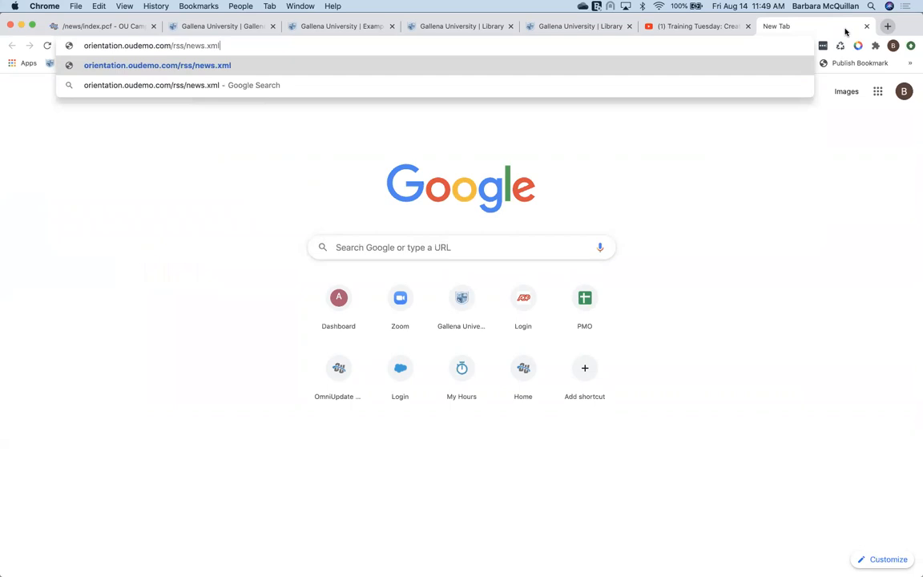
key(Return)
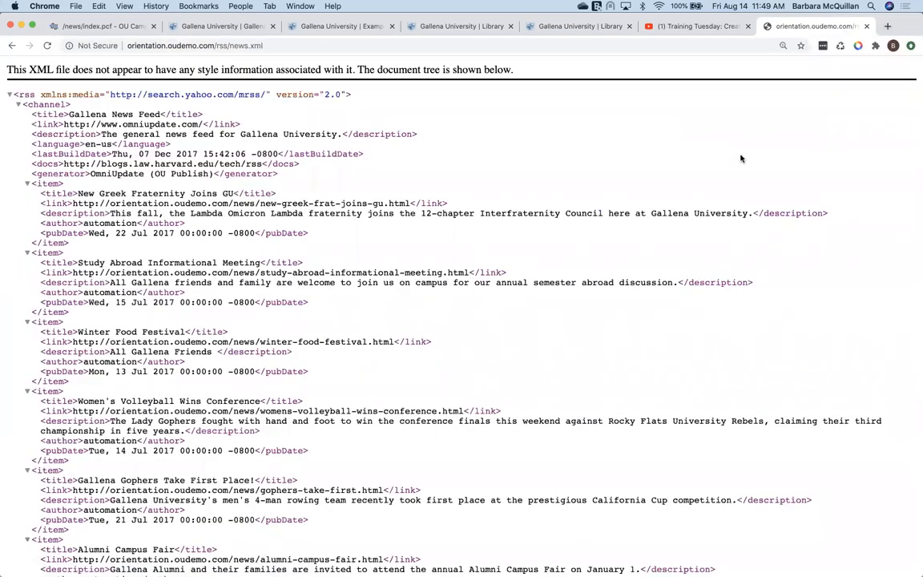
Step: Enlarge the XML news feed, collapse its first six items, and expand the first item again to examine its tags
key(super+equal)
key(super+equal)
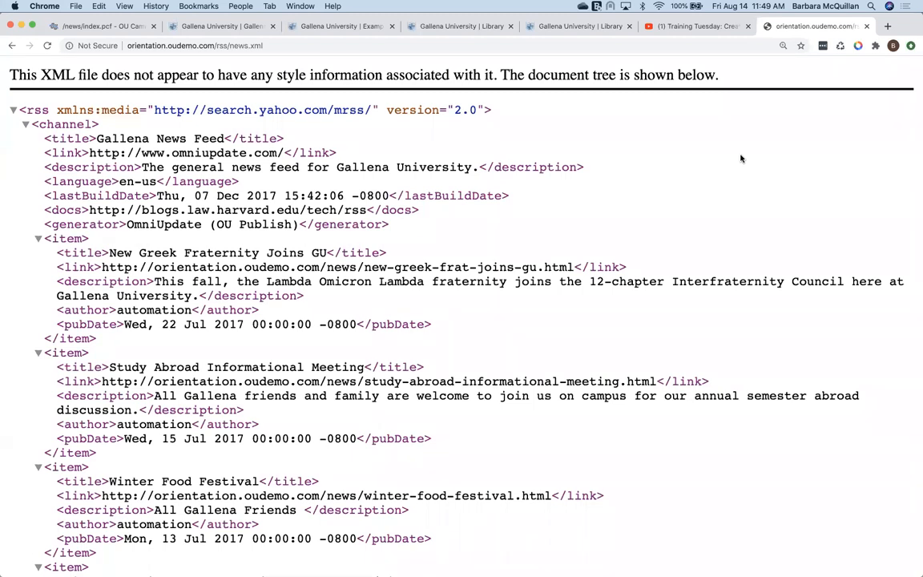
click(37, 240)
click(37, 282)
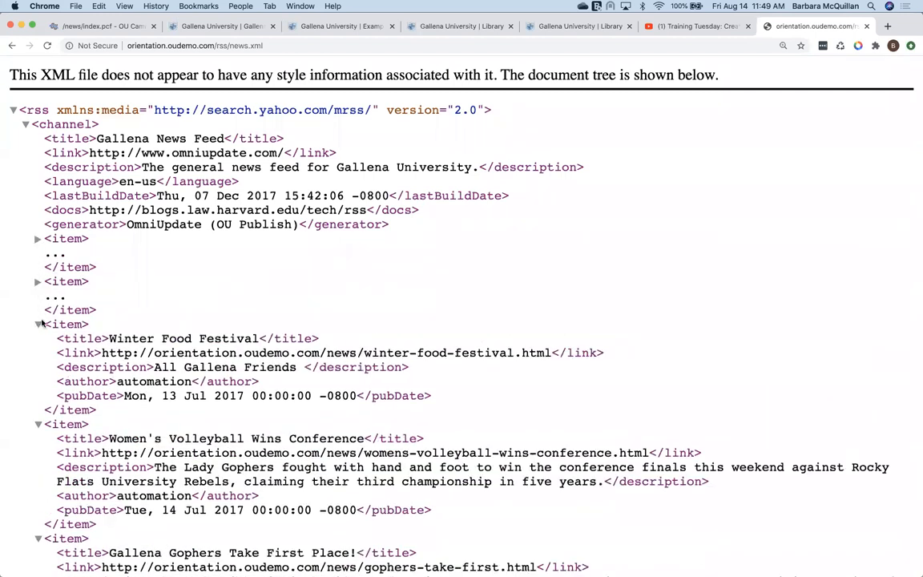
click(37, 326)
click(37, 368)
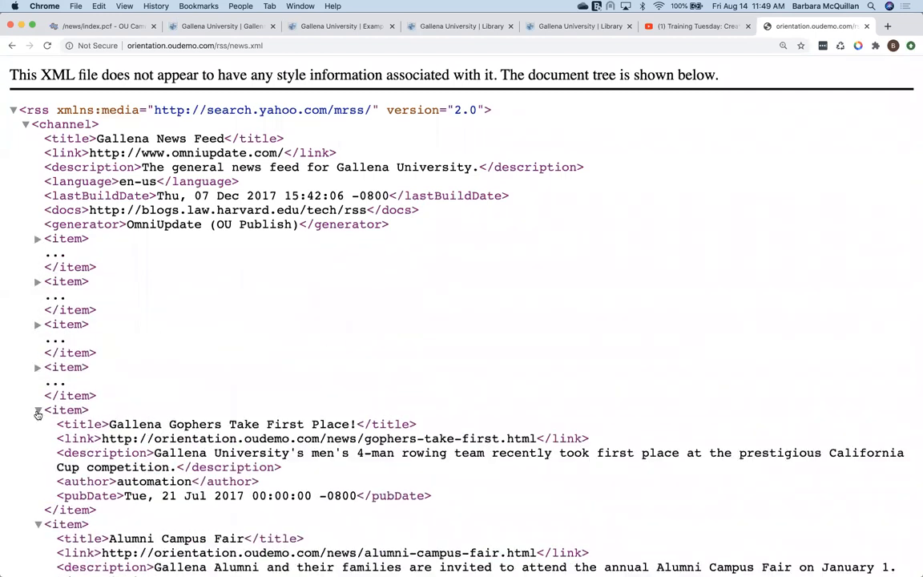
click(36, 410)
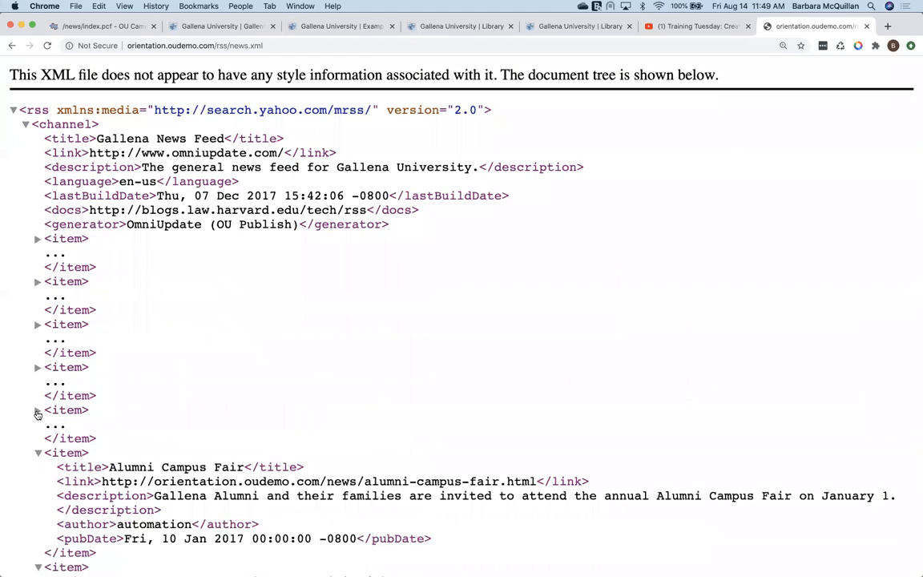
click(37, 453)
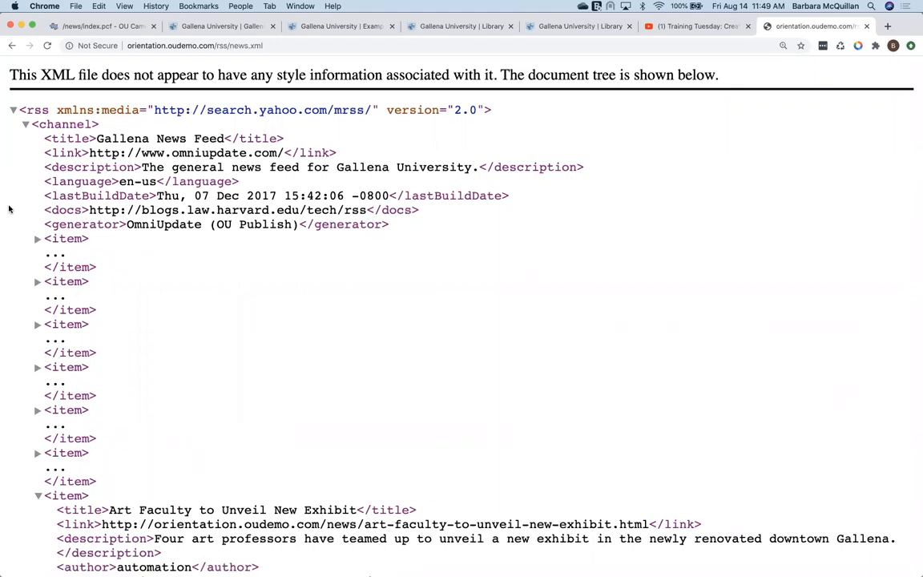
click(38, 239)
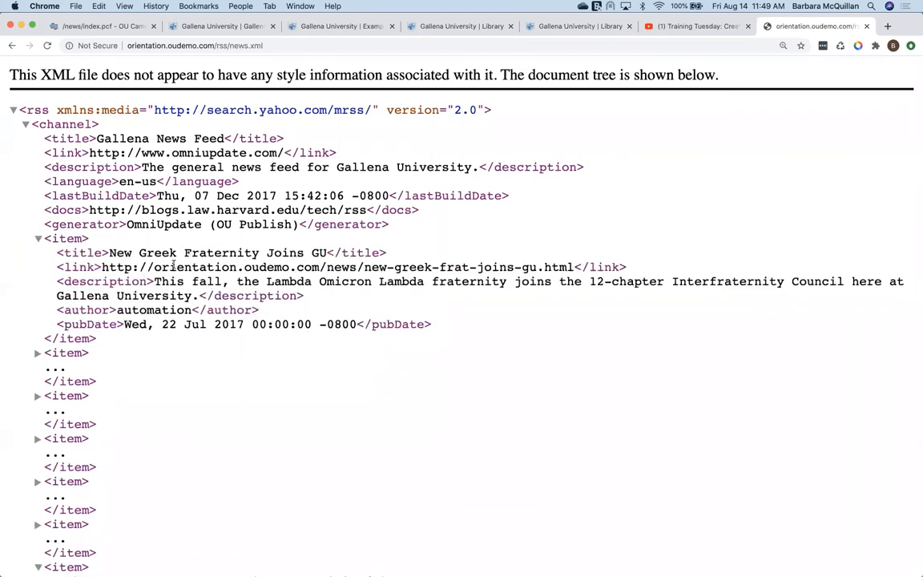
Step: Compare the feed with the article list on the published Gallena News page, and switch back to the OU Campus page editor
click(585, 29)
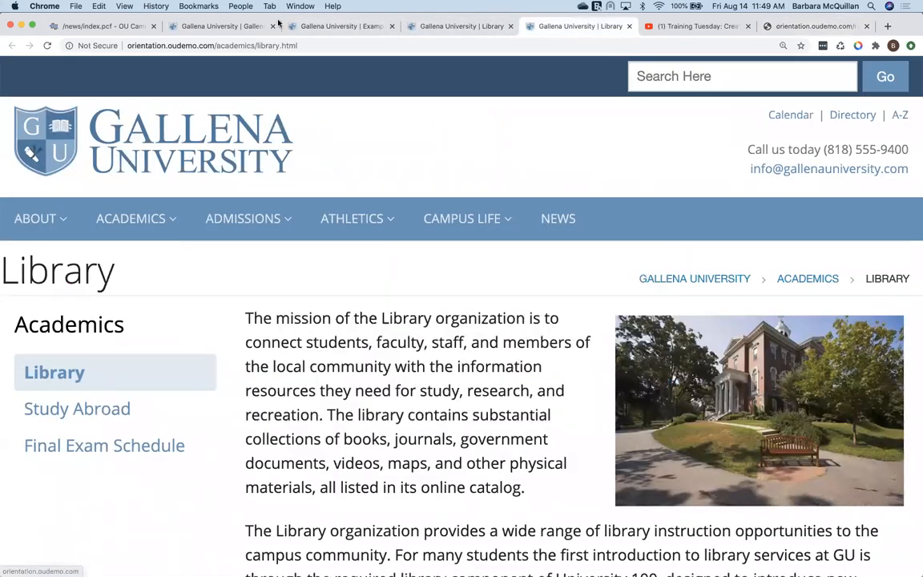
click(233, 26)
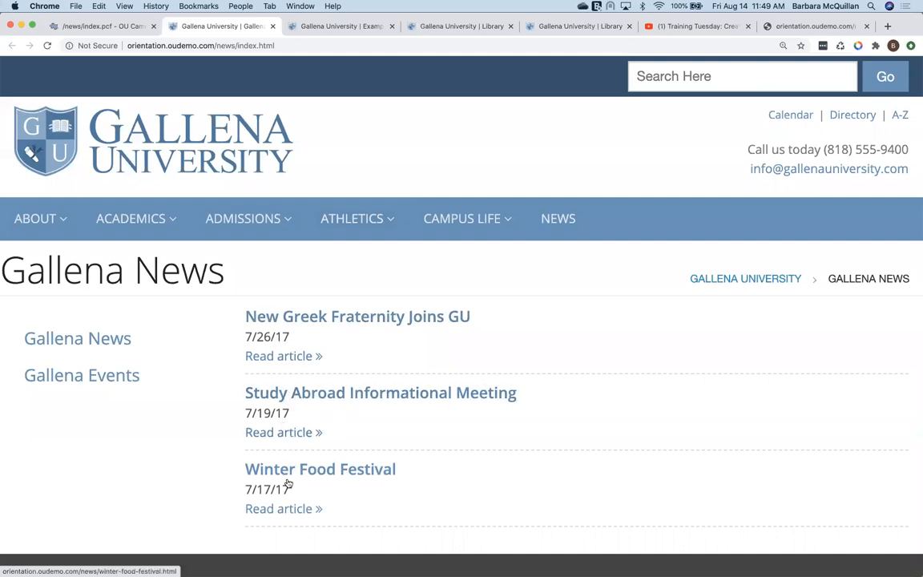
click(89, 26)
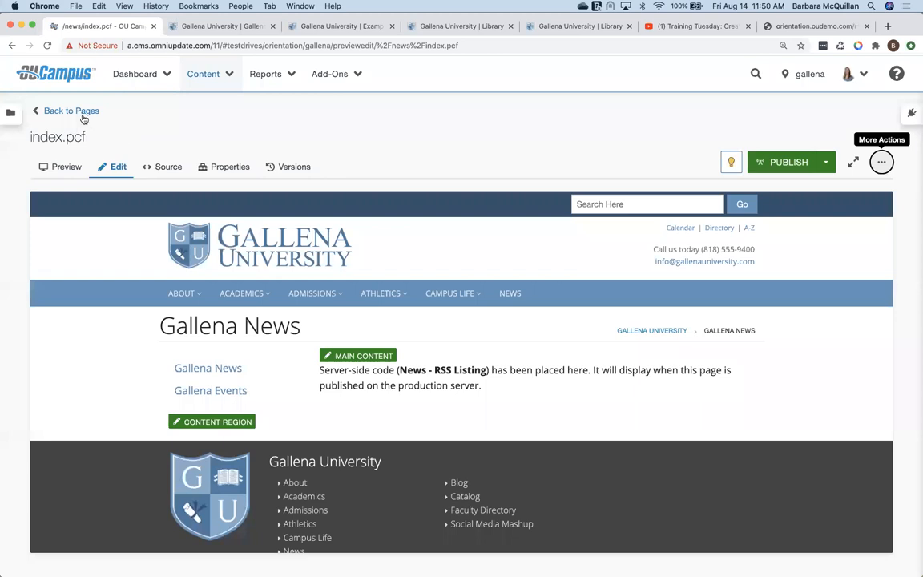
Step: Open and check out gophers-take-first.pcf in the news folder, and show the RSS items in its page properties
click(79, 113)
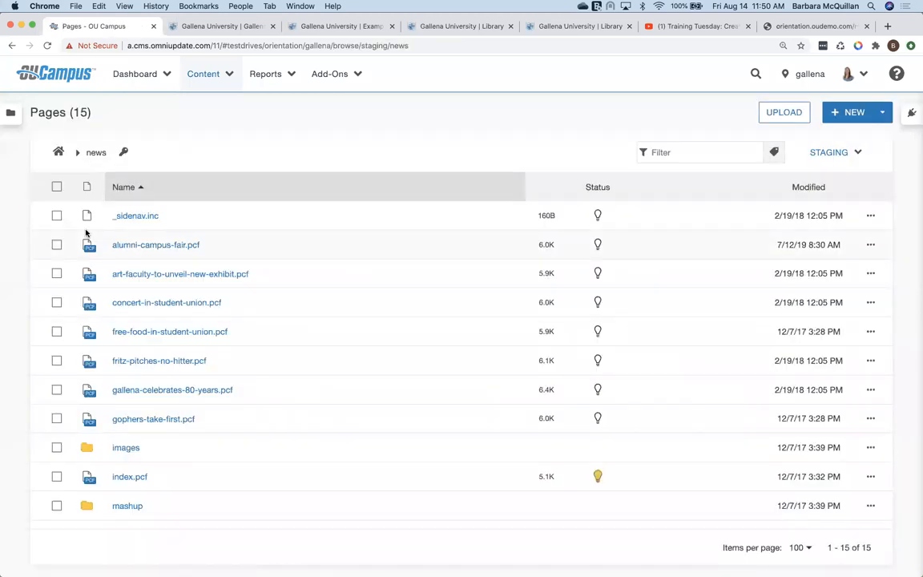
click(138, 420)
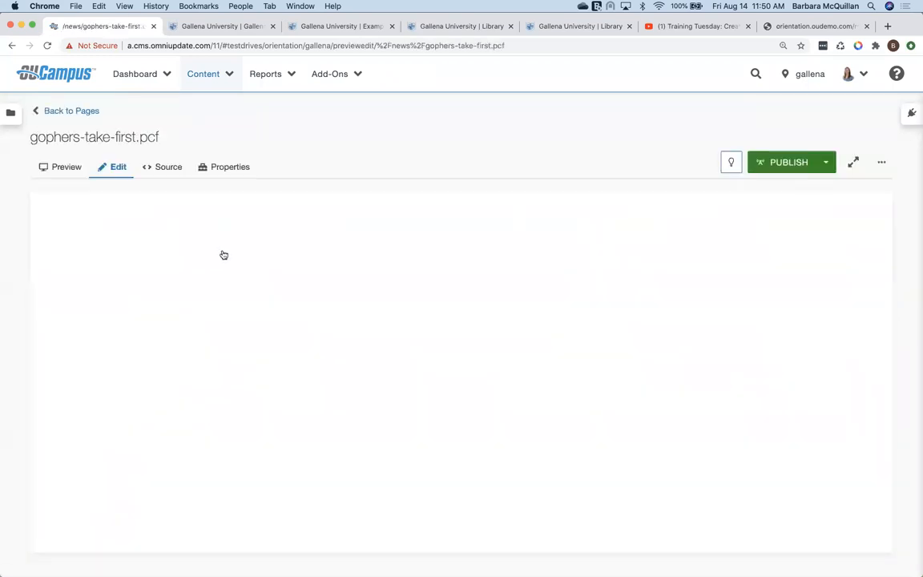
click(726, 165)
click(230, 166)
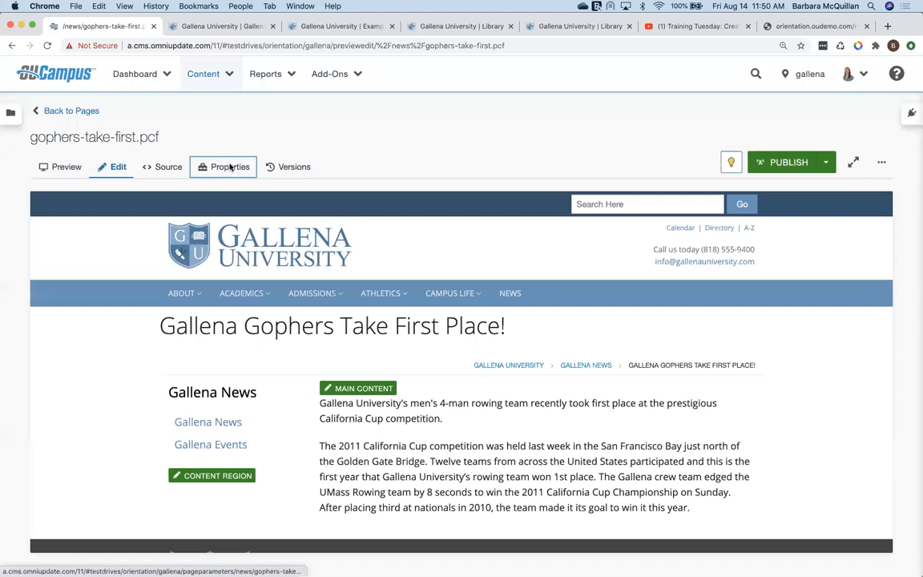
click(42, 247)
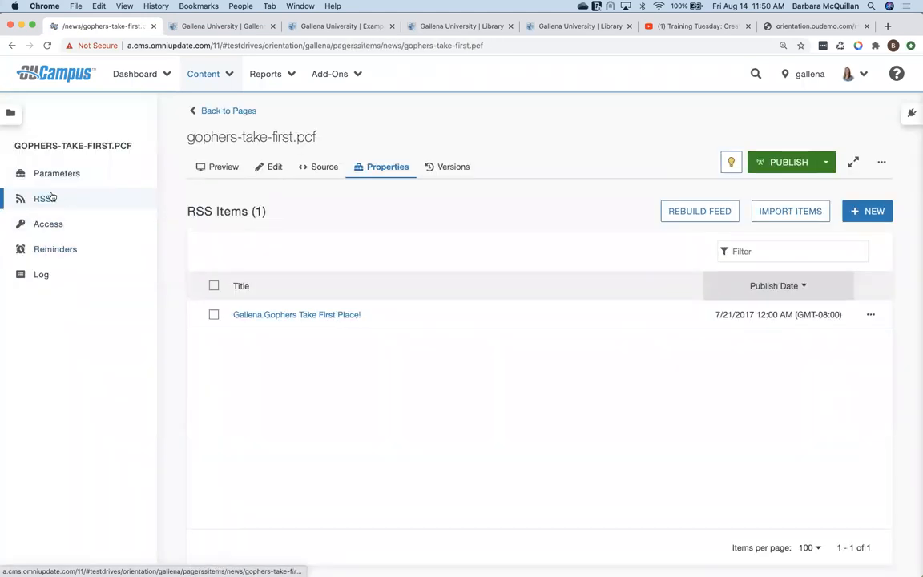
Step: Open the RSS item "Gallena Gophers Take First Place!" and highlight the first item in the XML news feed to compare their fields
click(310, 315)
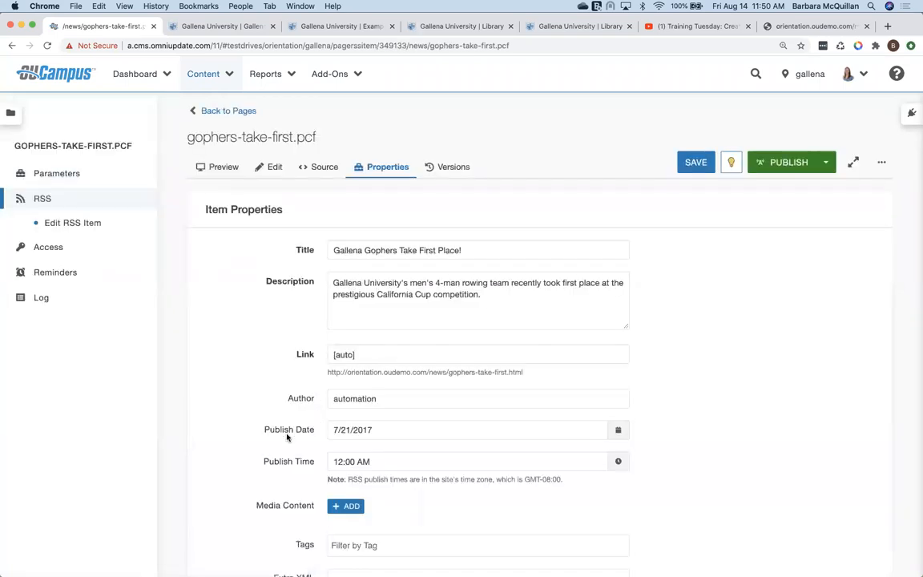
click(793, 29)
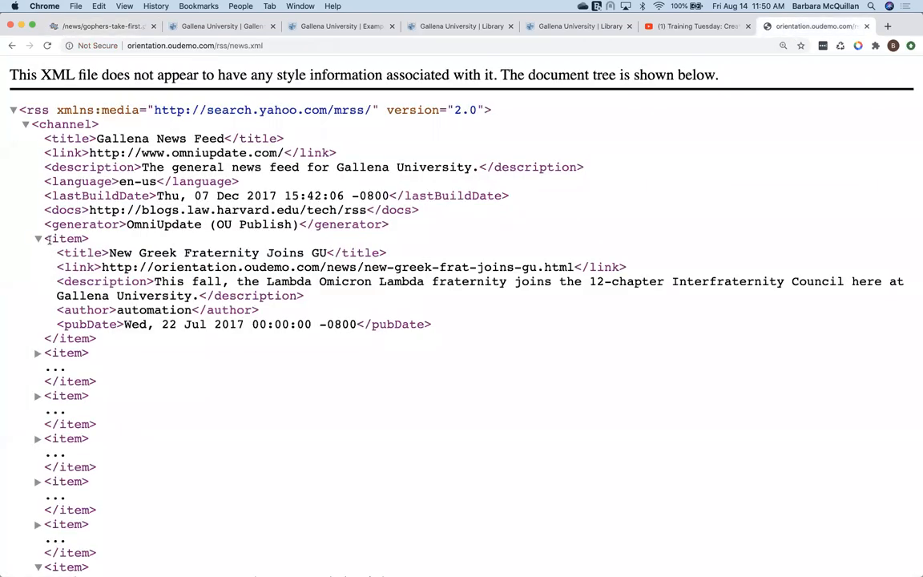
triple_click(47, 239)
drag(46, 239, 101, 354)
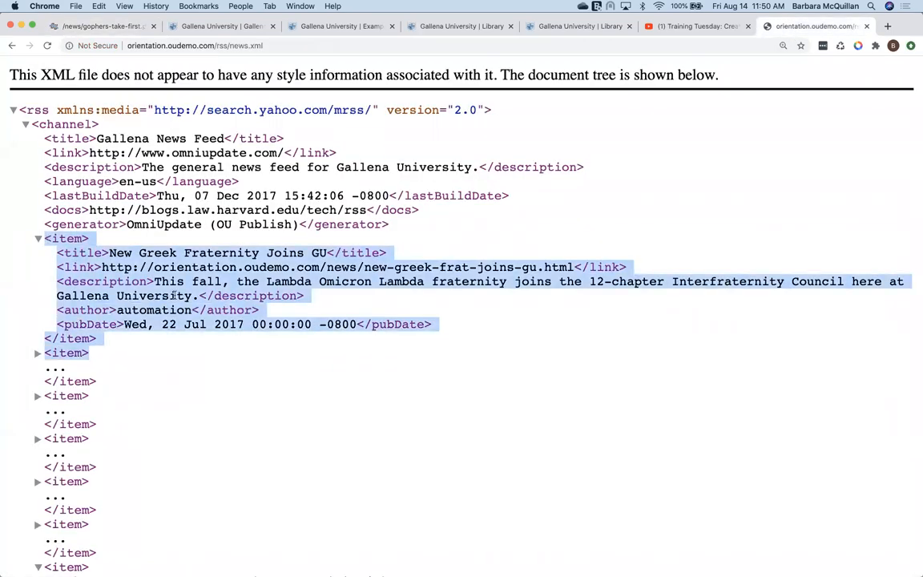
Step: View the published Gallena News page, collapse the first item in the XML news feed, and return to the RSS item's properties
click(220, 27)
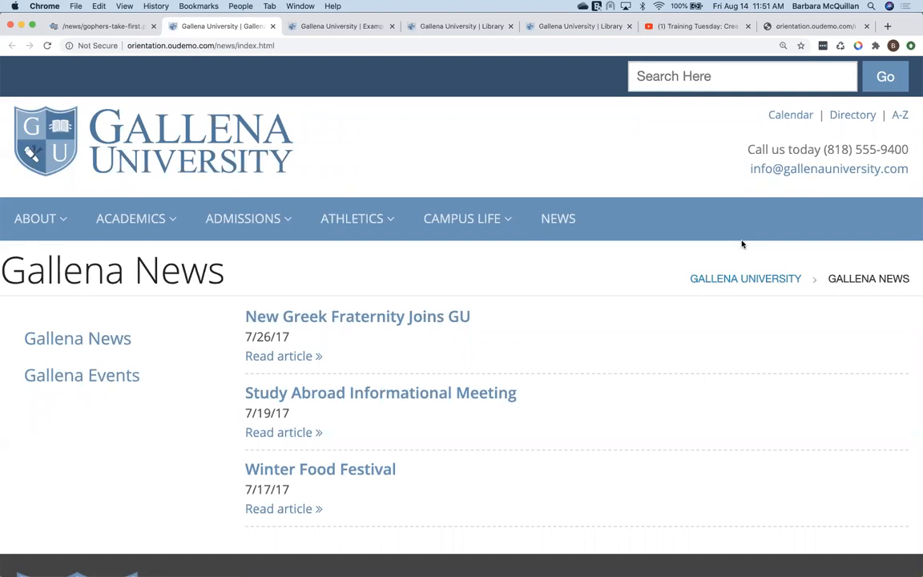
click(784, 29)
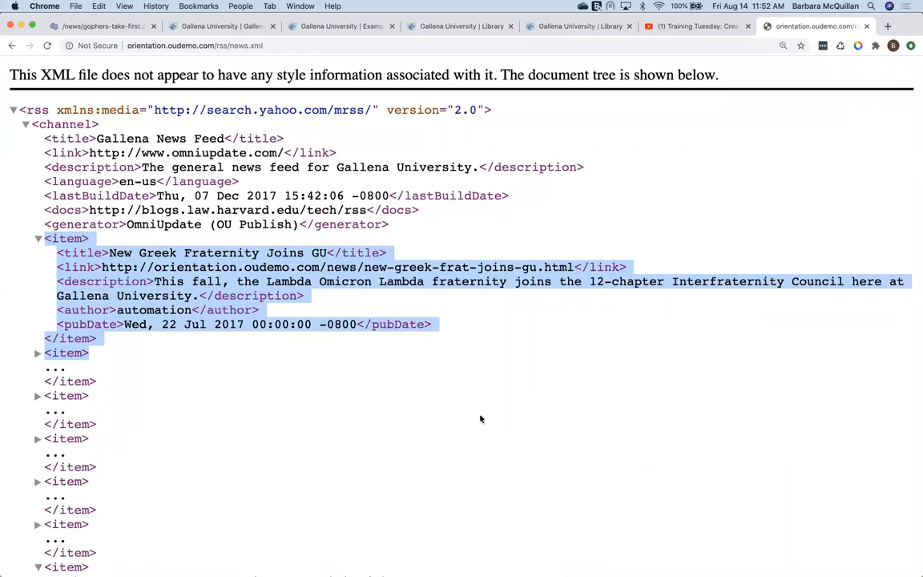
click(433, 375)
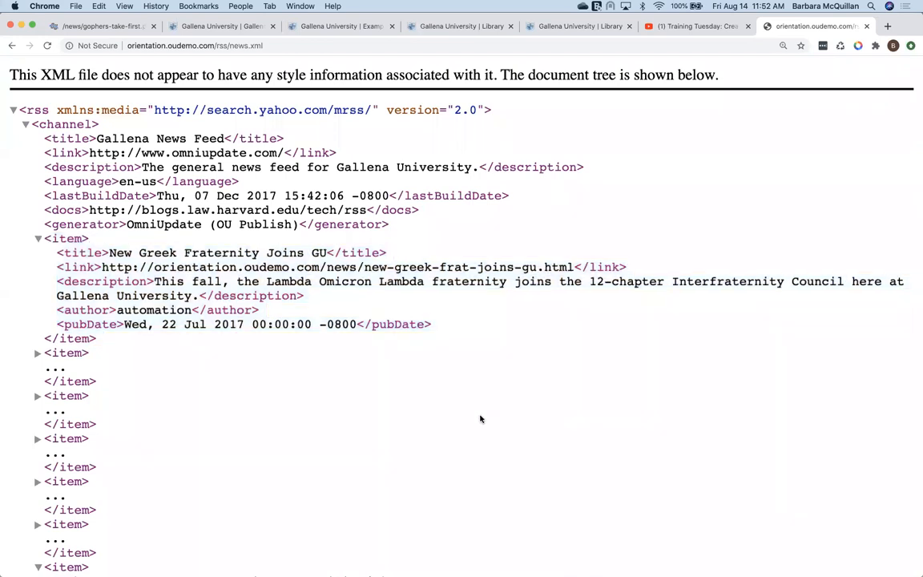
click(38, 240)
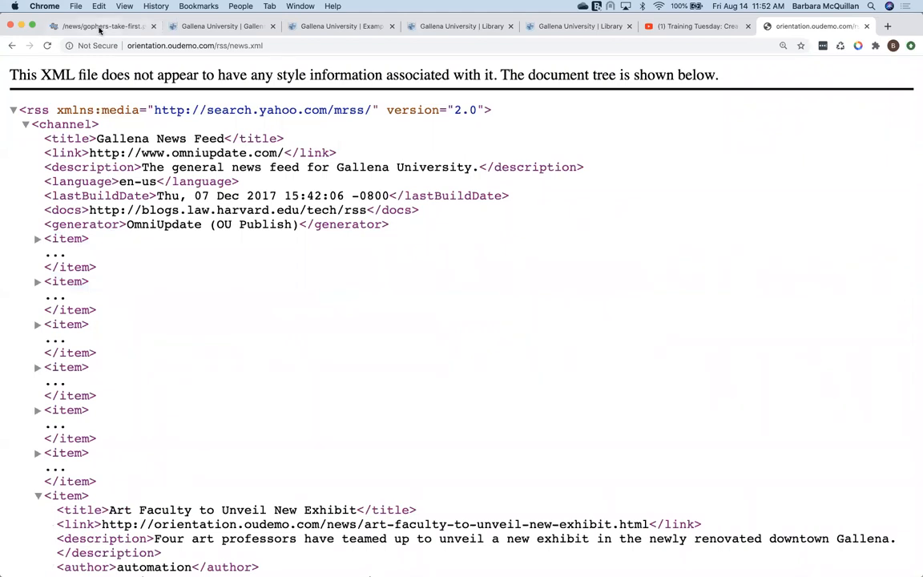
click(94, 25)
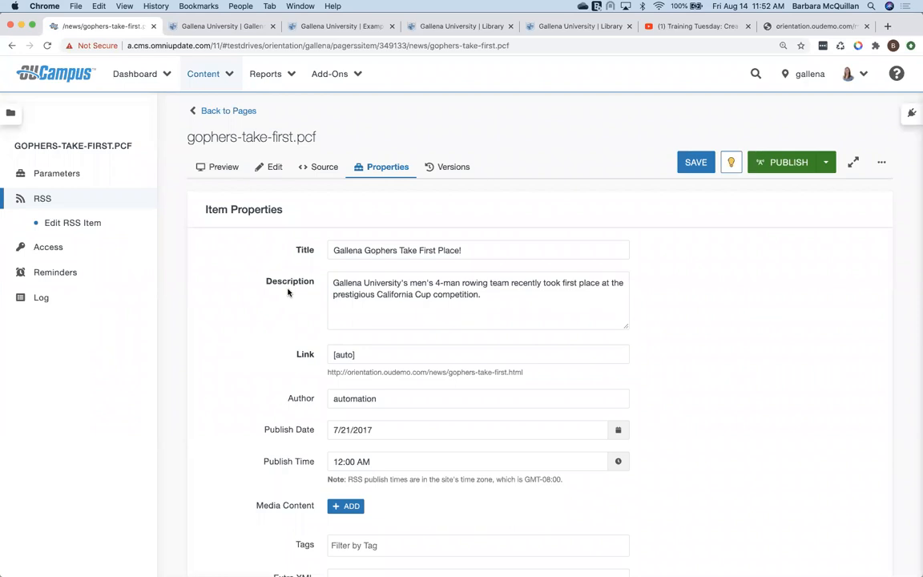
Step: Load the OU Campus Support site at support.omniupdate.com in the browser tab showing the Gallena University example page
click(311, 26)
click(262, 44)
text(su)
key(Return)
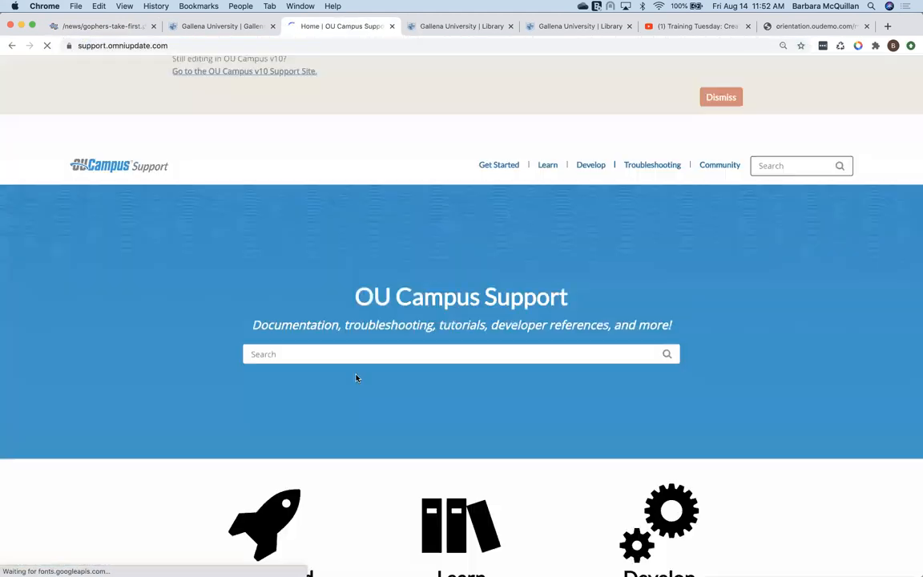
Step: Search the support site for "rss" and look through the featured and general results
click(312, 353)
text(rss)
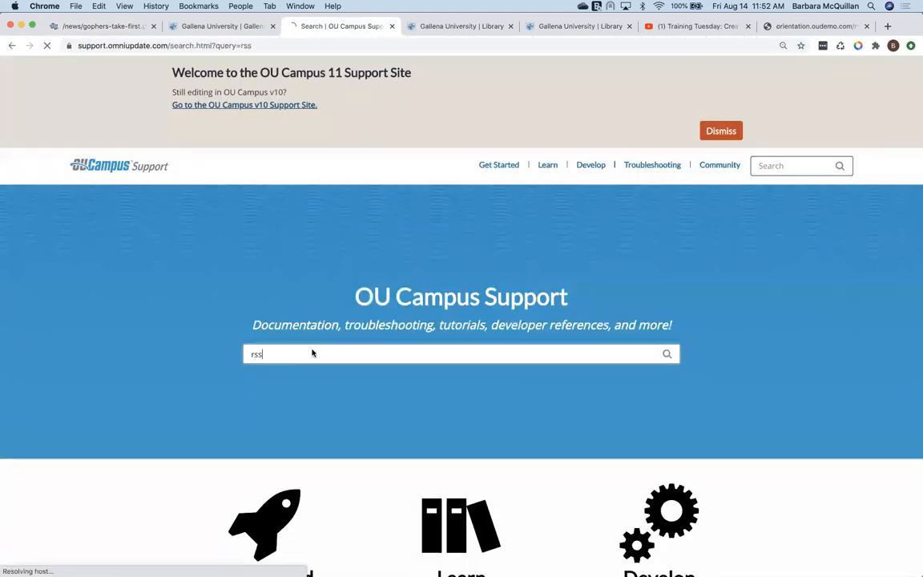
scroll(280, 471, down, 5)
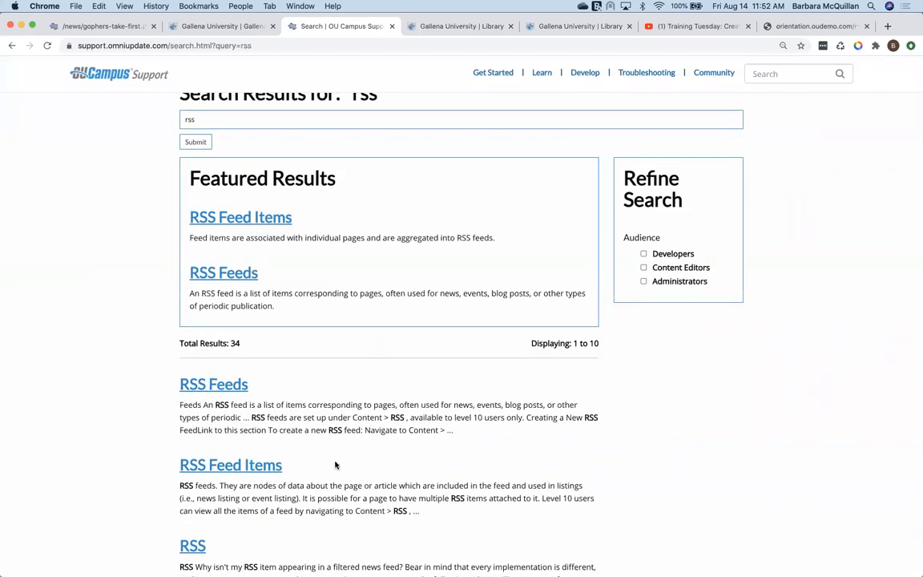
scroll(335, 465, down, 1)
scroll(335, 465, up, 3)
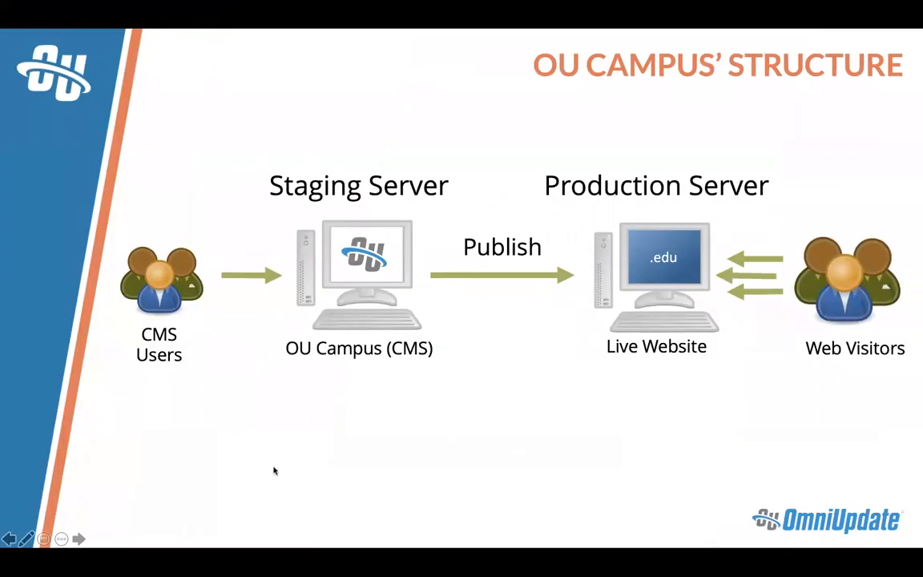
key(Right)
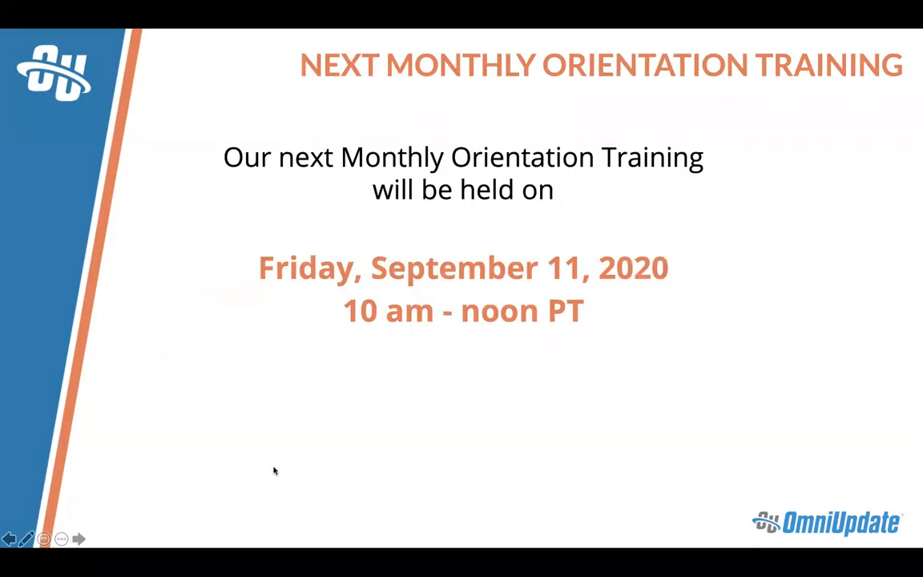